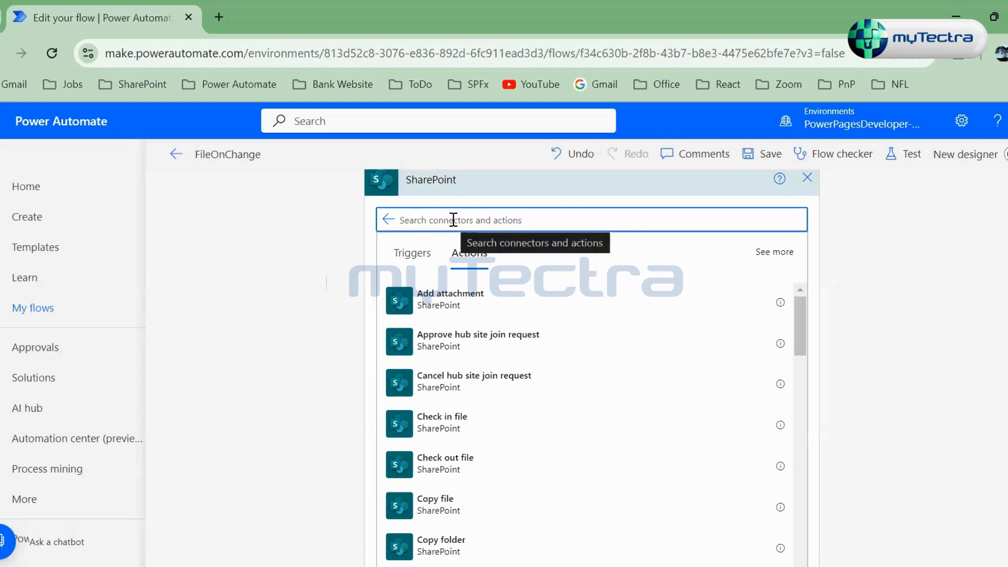
Step: Search the SharePoint actions for "get changes" and add Get changes for an item or a file (properties only) to the flow
{"action": "type", "text": "get changes"}
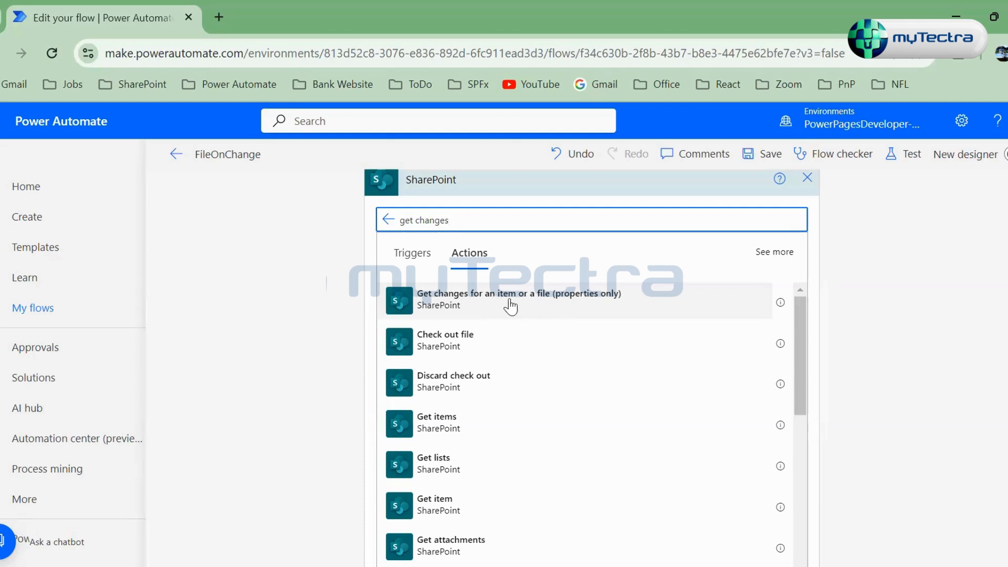
{"action": "left_click", "coordinate": [546, 305]}
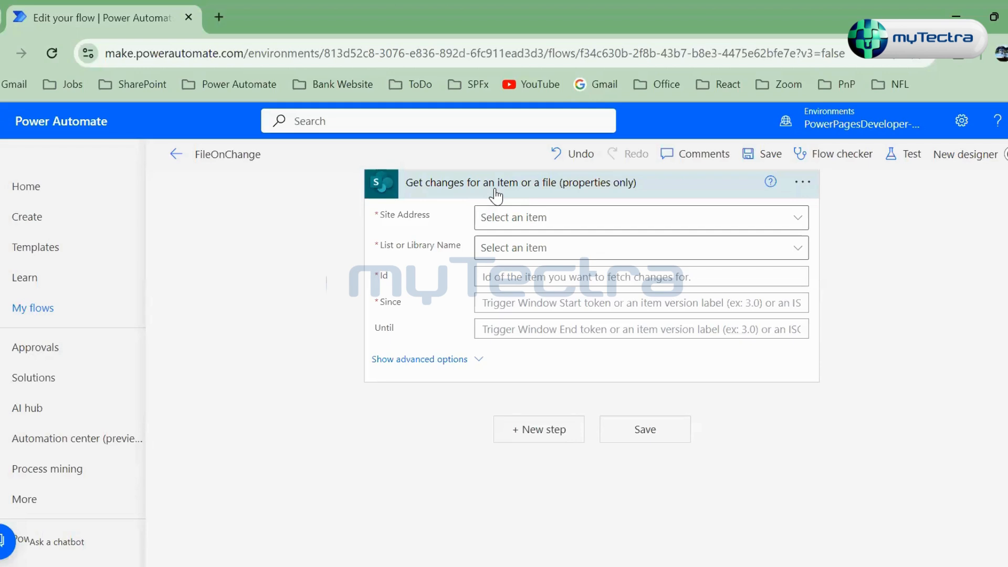
Step: Open DemoSite's AvantorSupport list in a new browser tab and review the version history of the Test Title Flow item
{"action": "left_click", "coordinate": [221, 17]}
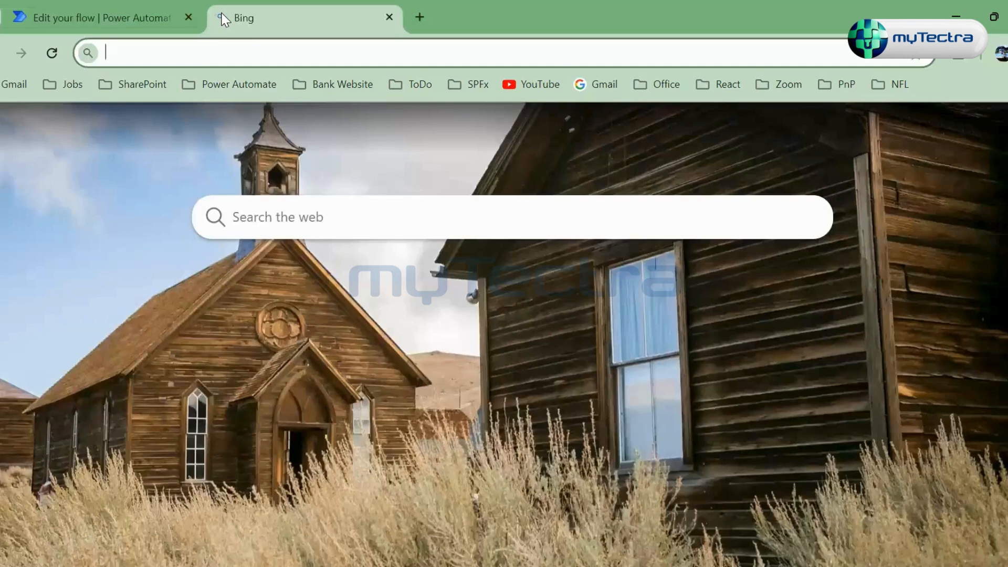
{"action": "type", "text": "dems"}
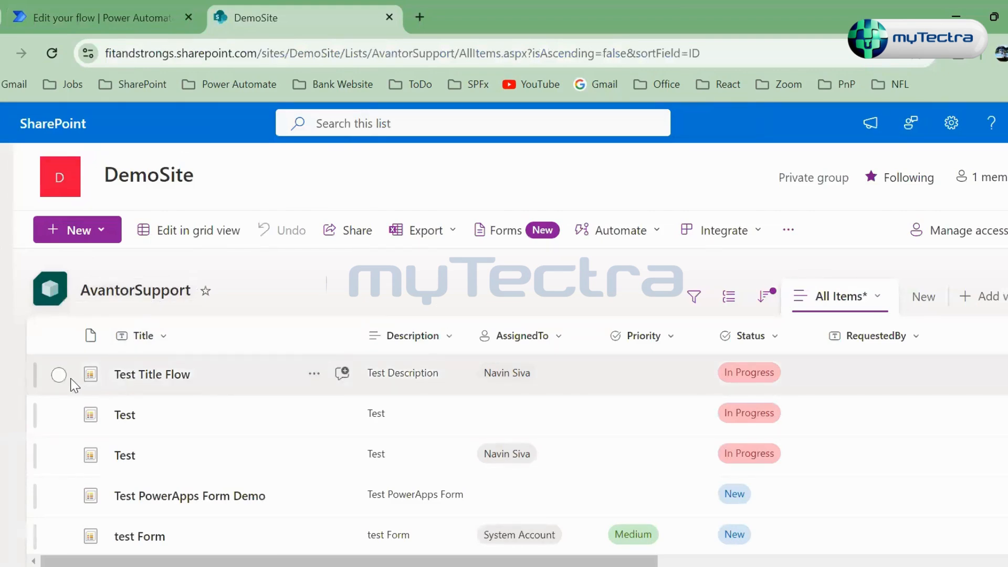
{"action": "left_click", "coordinate": [59, 375]}
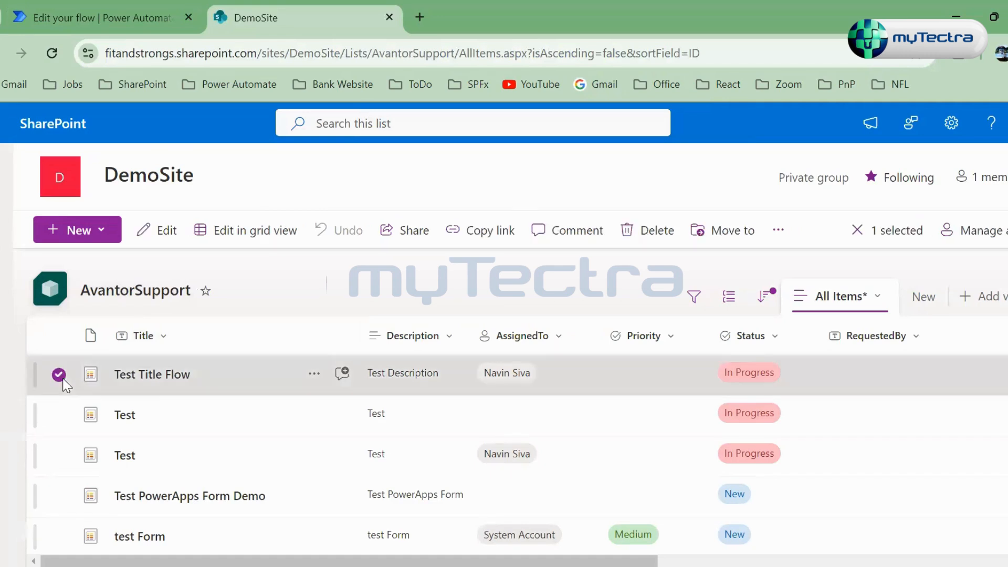
{"action": "left_click", "coordinate": [311, 374]}
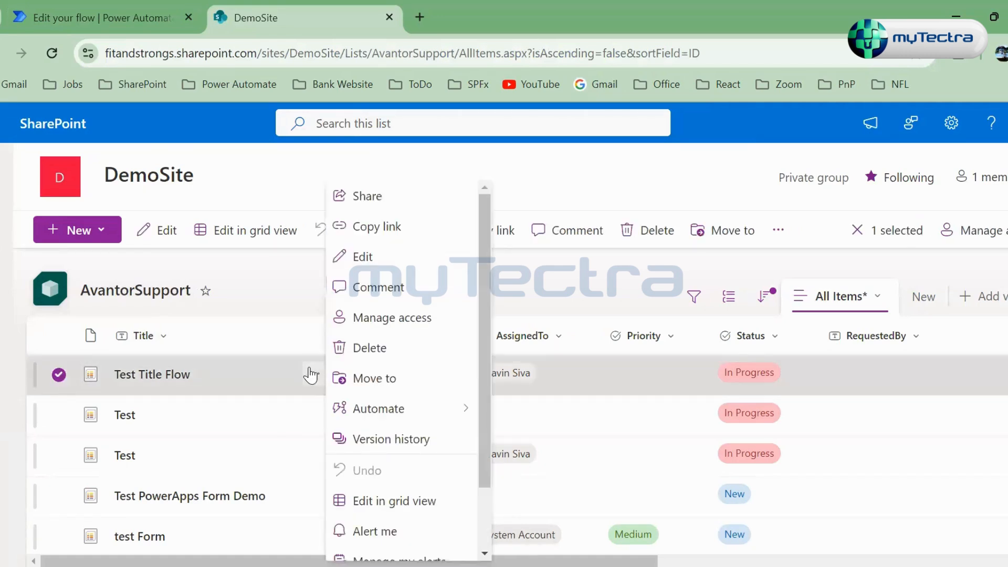
{"action": "left_click", "coordinate": [287, 296]}
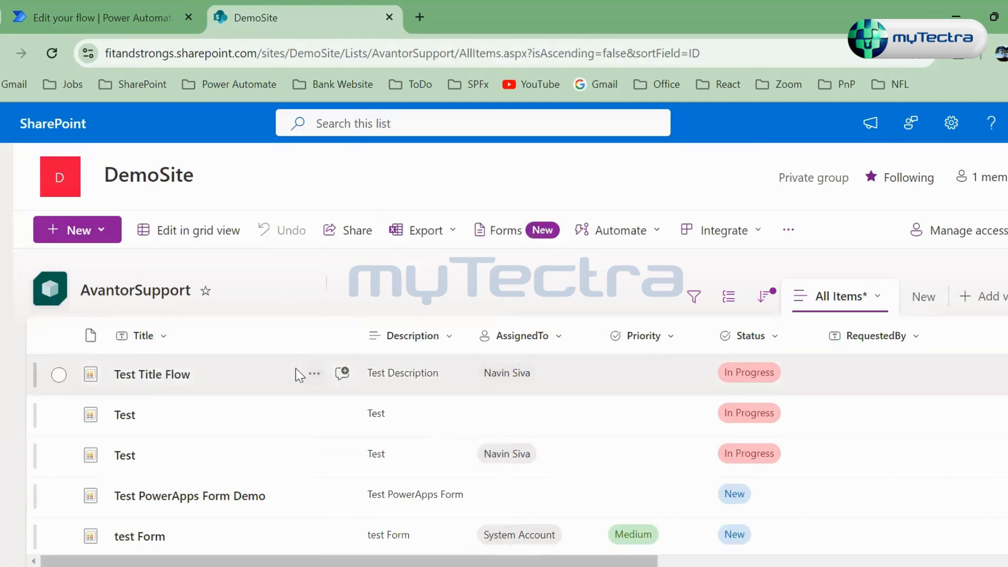
{"action": "left_click", "coordinate": [314, 373]}
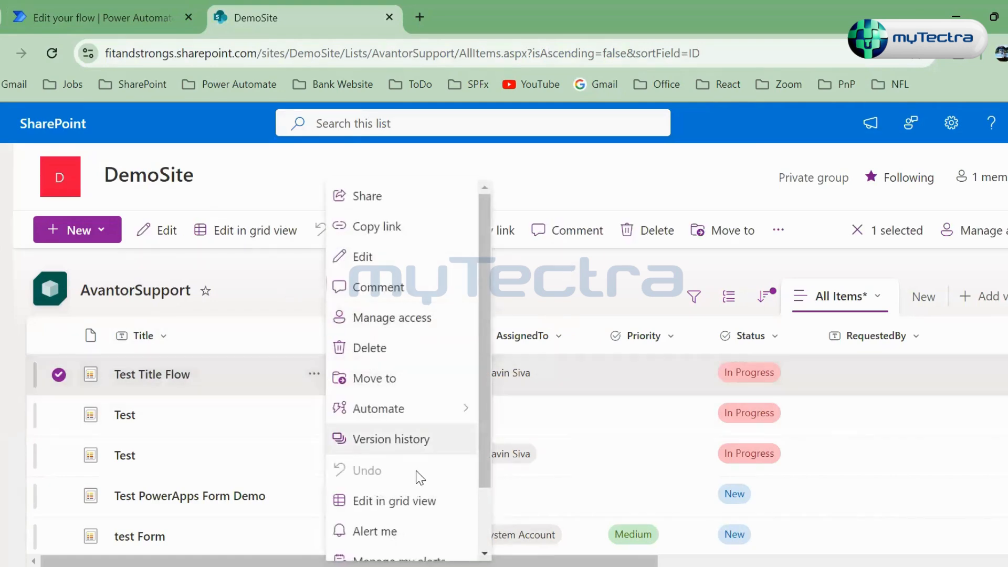
{"action": "scroll", "coordinate": [410, 435], "scroll_direction": "down", "scroll_amount": 1}
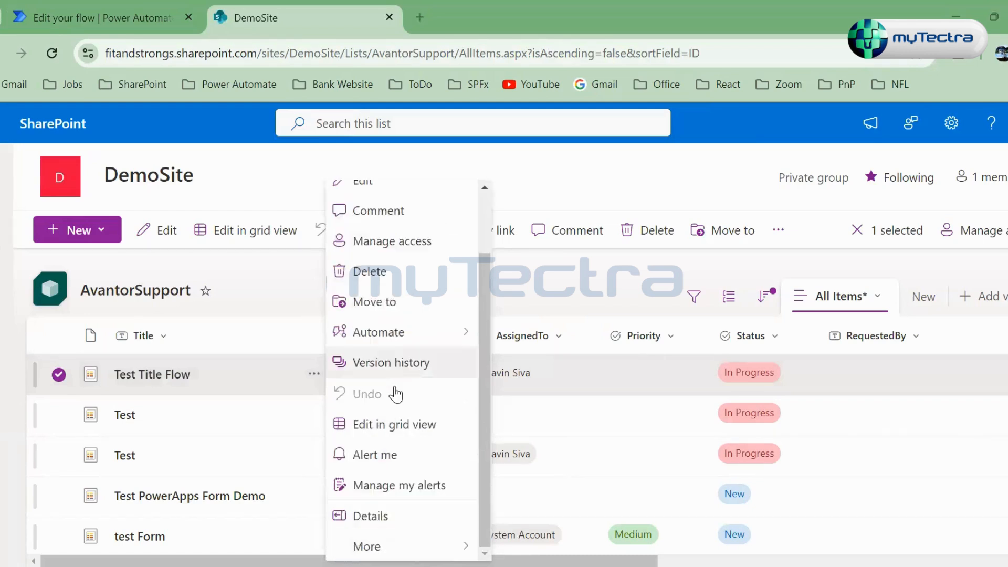
{"action": "scroll", "coordinate": [395, 394], "scroll_direction": "up", "scroll_amount": 1}
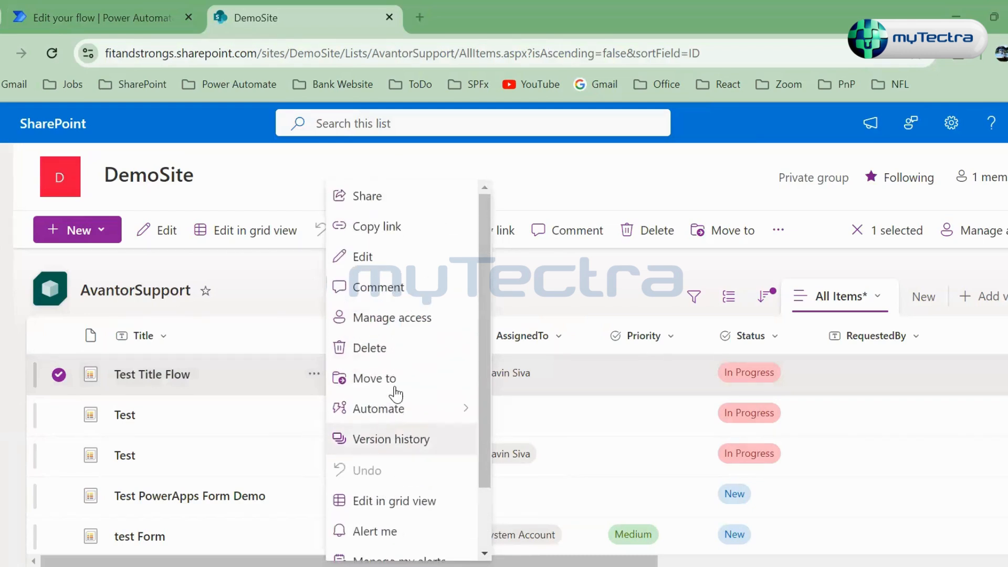
{"action": "left_click", "coordinate": [395, 446]}
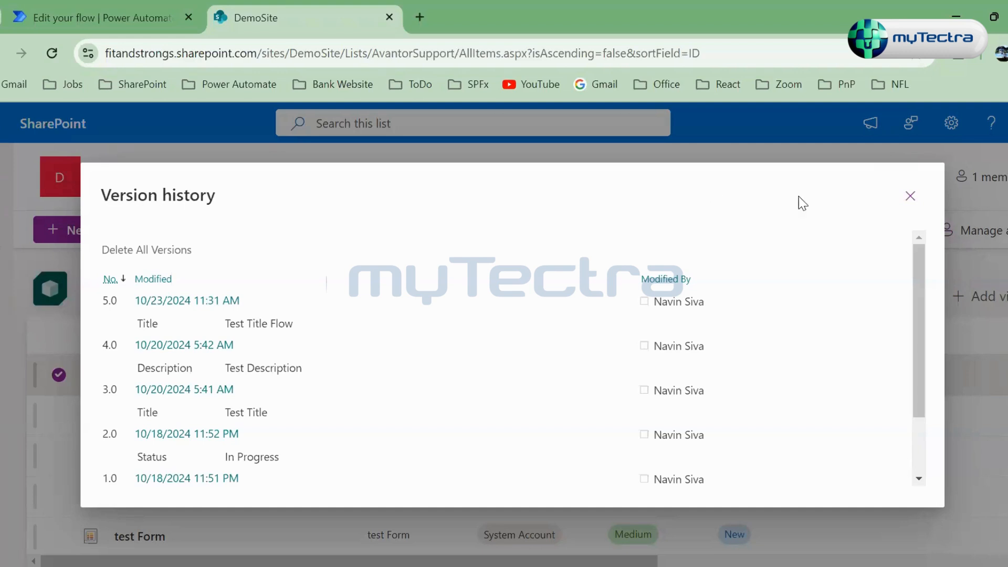
{"action": "left_click", "coordinate": [910, 196]}
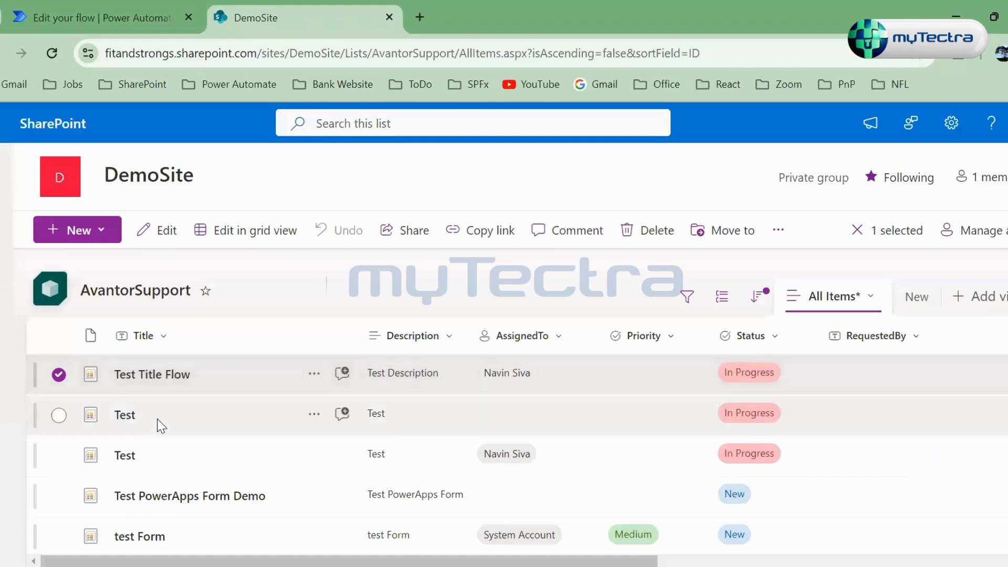
Step: Look through the field values in the details form of the Test Title Flow item, and close the form
{"action": "left_click", "coordinate": [531, 233]}
{"action": "scroll", "coordinate": [459, 357], "scroll_direction": "down", "scroll_amount": 5}
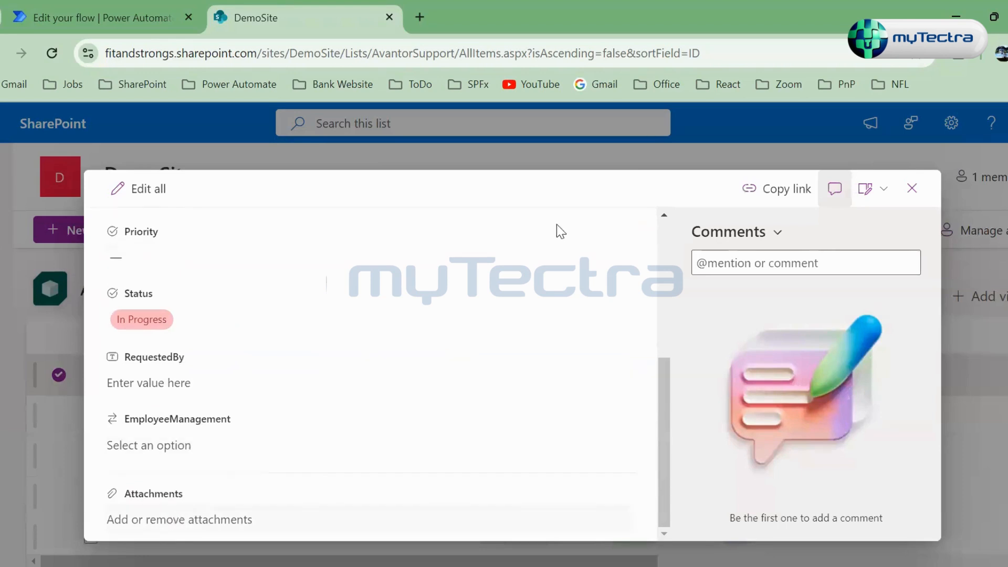
{"action": "left_click", "coordinate": [910, 189]}
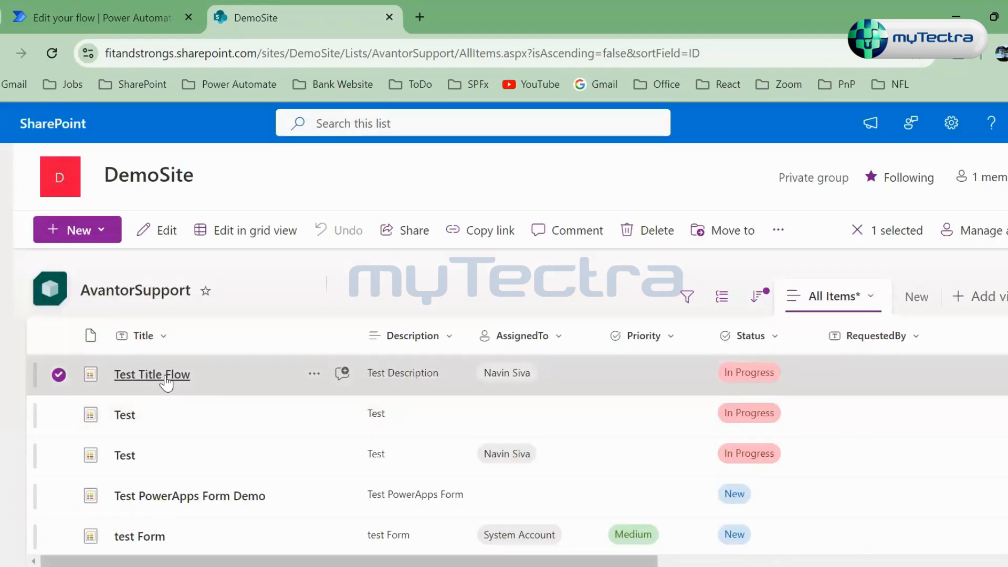
Step: Reopen the Test Title Flow item's version history and examine which fields changed in each version, back to version 1.0
{"action": "left_click", "coordinate": [315, 375]}
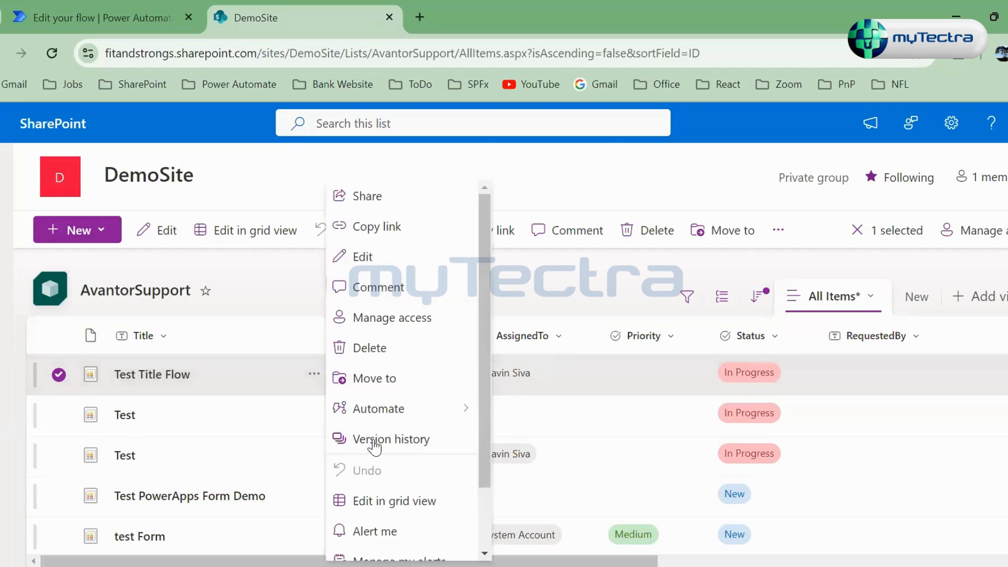
{"action": "left_click", "coordinate": [384, 441]}
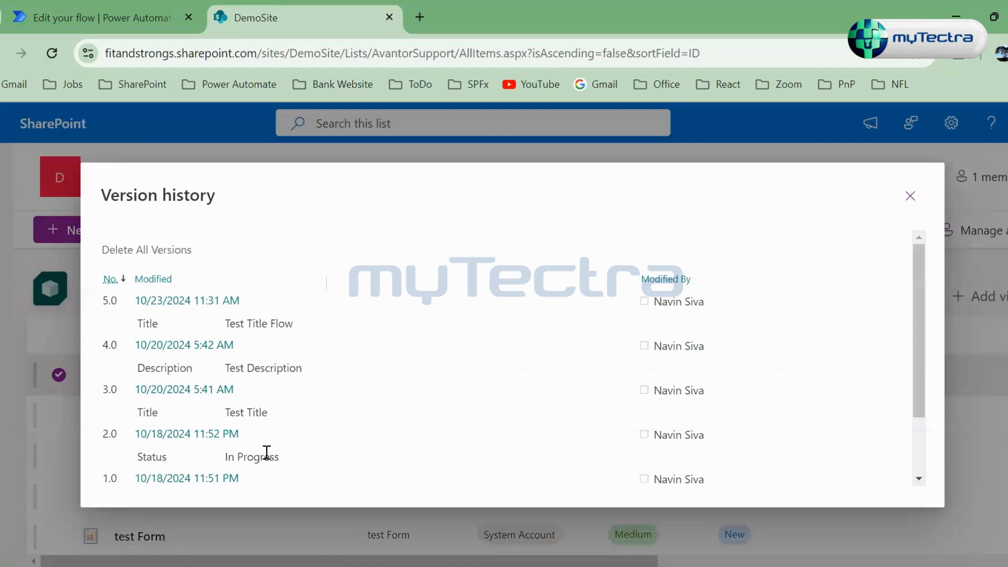
{"action": "scroll", "coordinate": [262, 461], "scroll_direction": "down", "scroll_amount": 2}
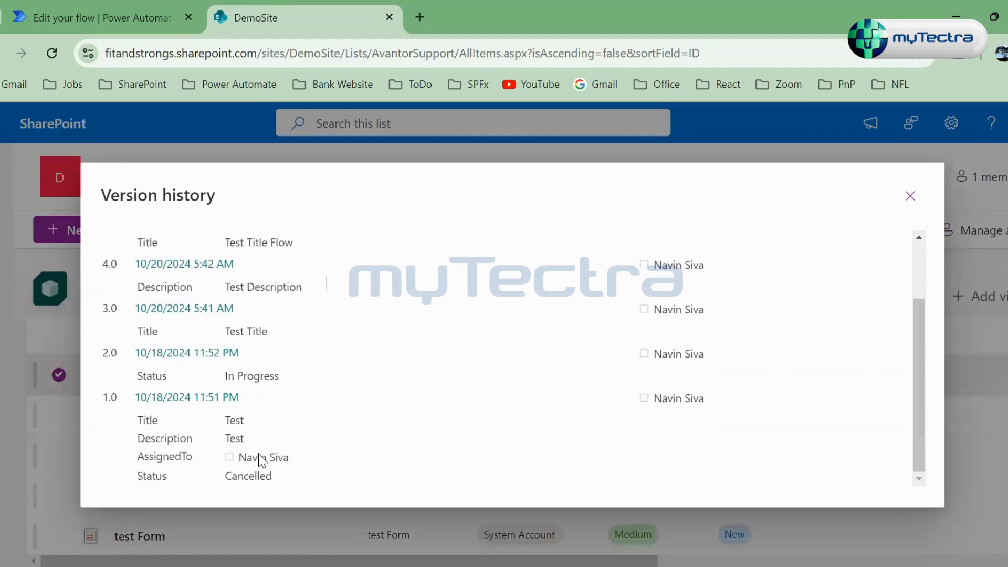
{"action": "scroll", "coordinate": [262, 460], "scroll_direction": "up", "scroll_amount": 2}
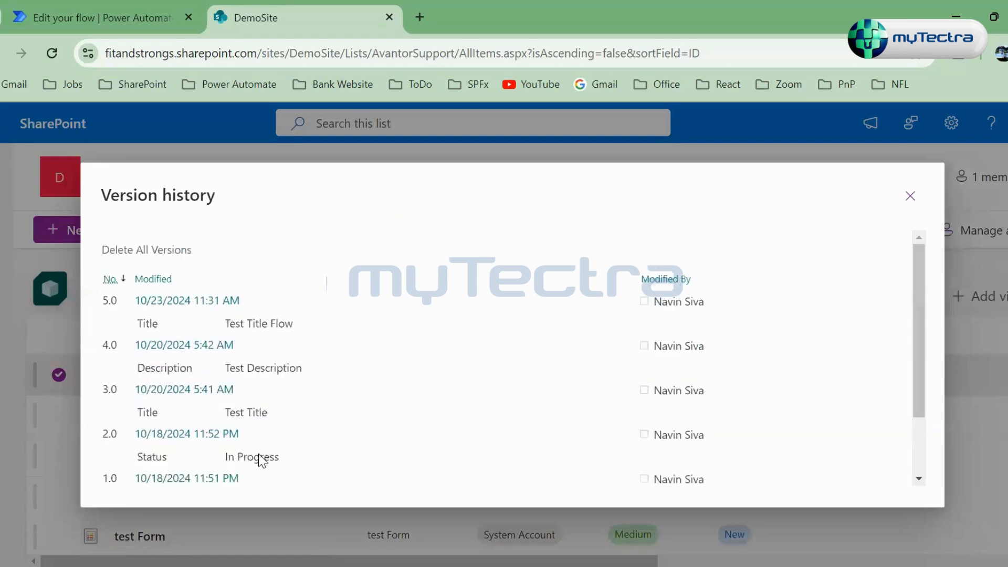
{"action": "left_click", "coordinate": [909, 197]}
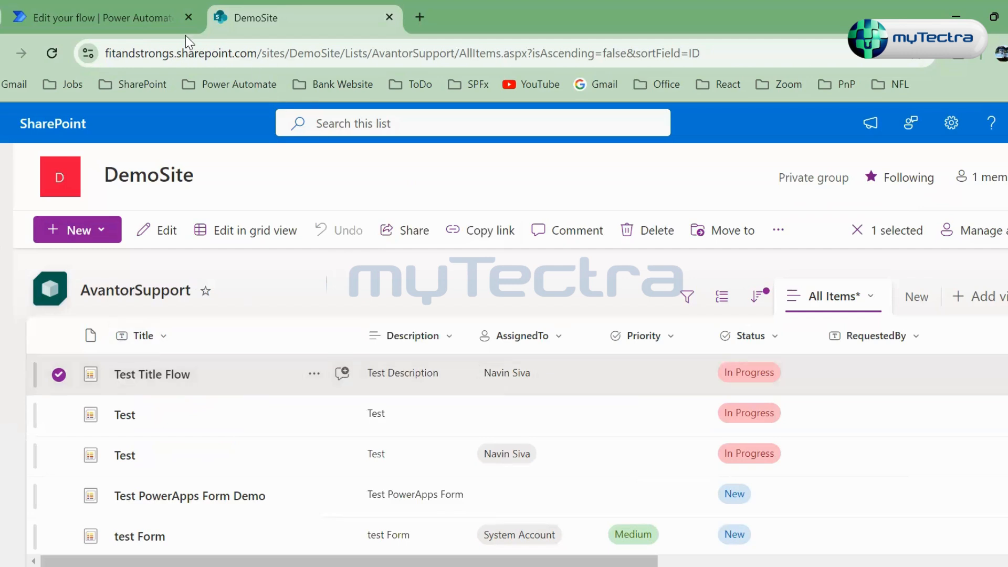
Step: Back in the Power Automate flow, set the Get changes action's site address to DemoSite and its list to AvantorSupport
{"action": "left_click", "coordinate": [83, 19]}
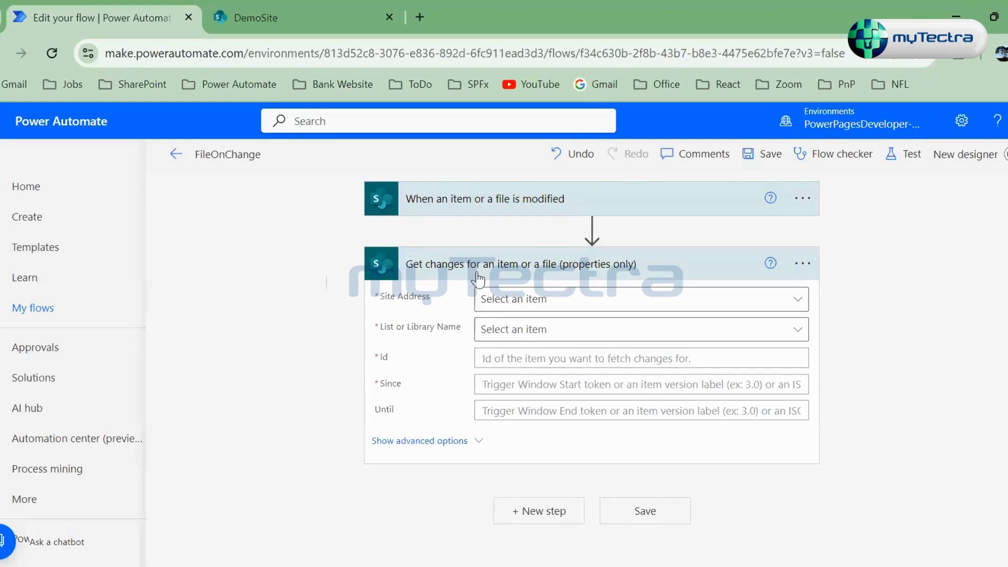
{"action": "left_click", "coordinate": [796, 300]}
{"action": "left_click", "coordinate": [542, 440]}
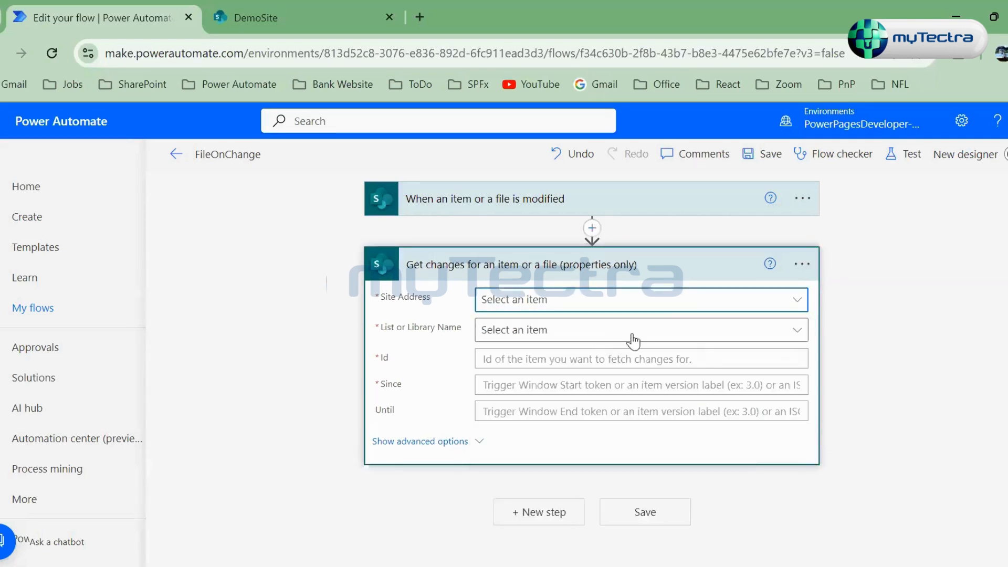
{"action": "left_click", "coordinate": [729, 330]}
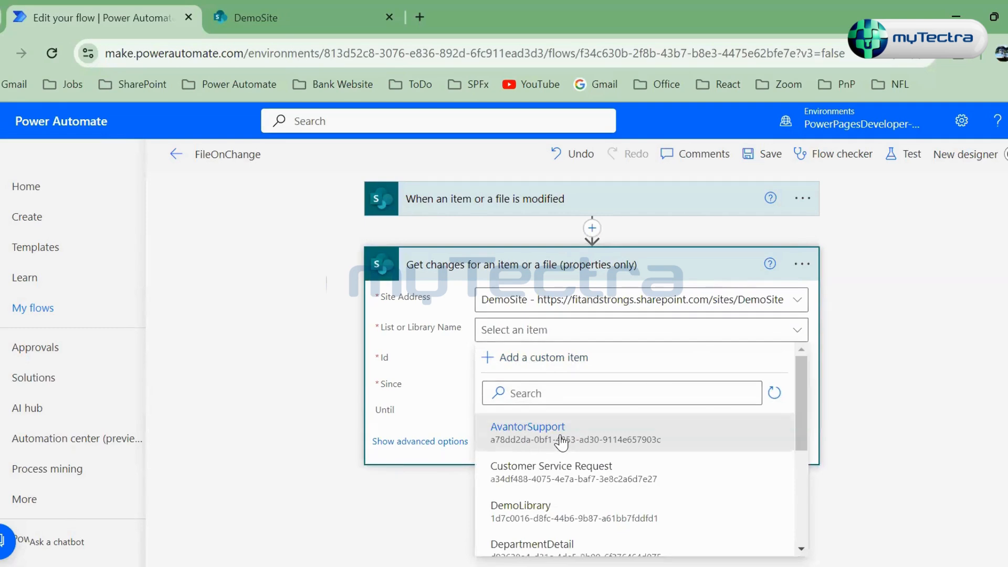
{"action": "left_click", "coordinate": [560, 438]}
{"action": "scroll", "coordinate": [414, 344], "scroll_direction": "down", "scroll_amount": 2}
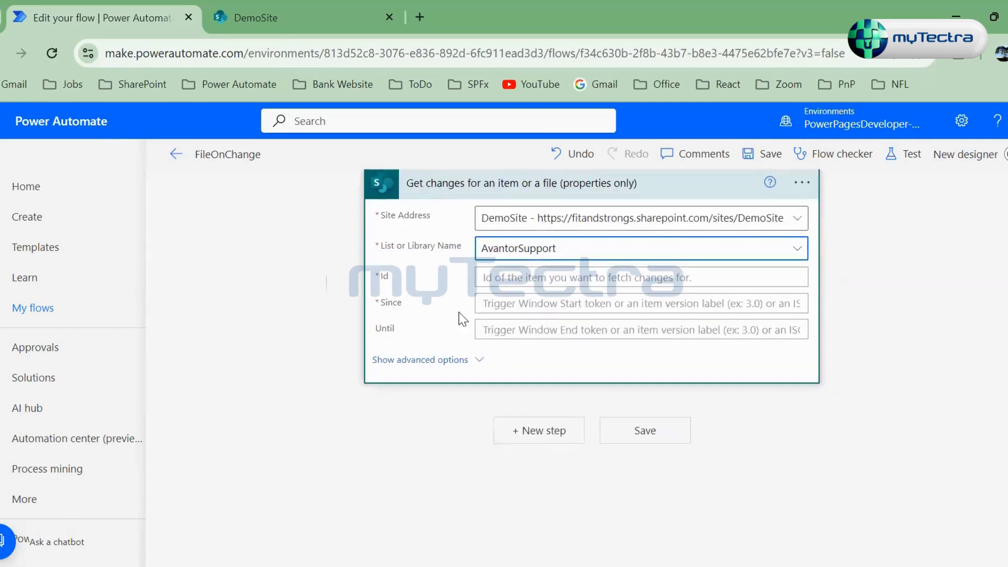
Step: Look up the Test Title Flow item's ID in the AvantorSupport list and enter 42 as the Get changes action's Id
{"action": "left_click", "coordinate": [558, 283]}
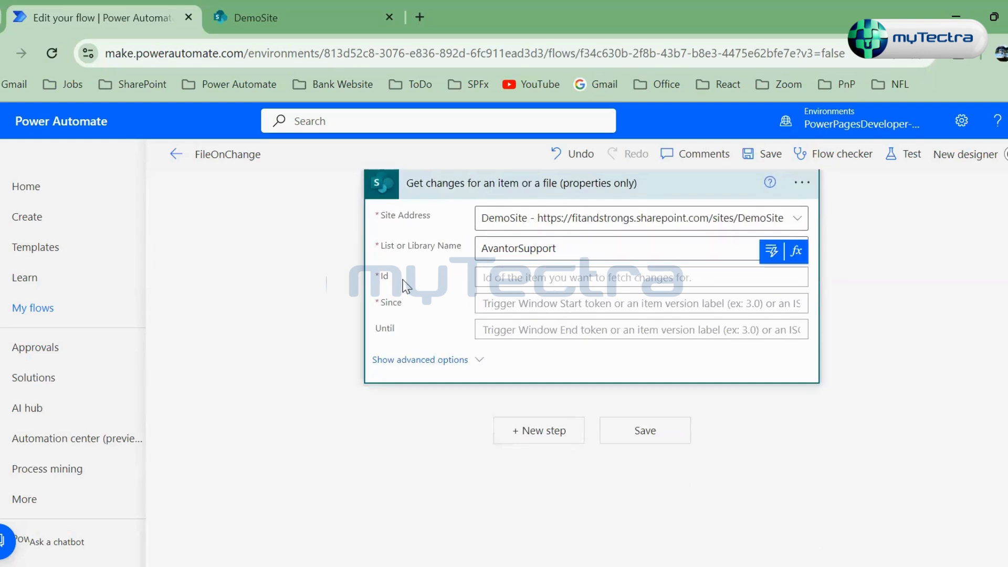
{"action": "key", "text": "ctrl+Tab"}
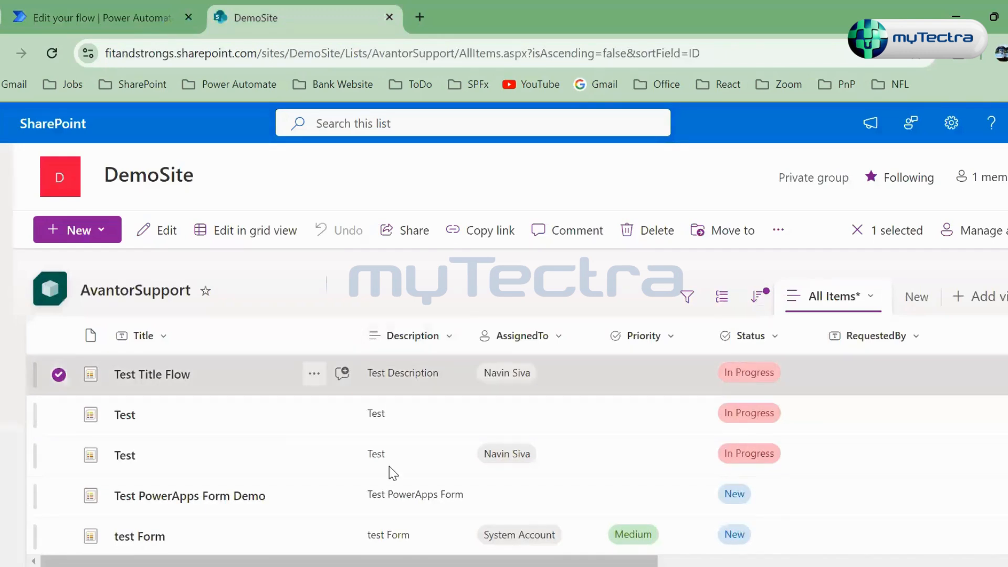
{"action": "scroll", "coordinate": [713, 546], "scroll_direction": "right", "scroll_amount": 5}
{"action": "scroll", "coordinate": [713, 546], "scroll_direction": "right", "scroll_amount": 3}
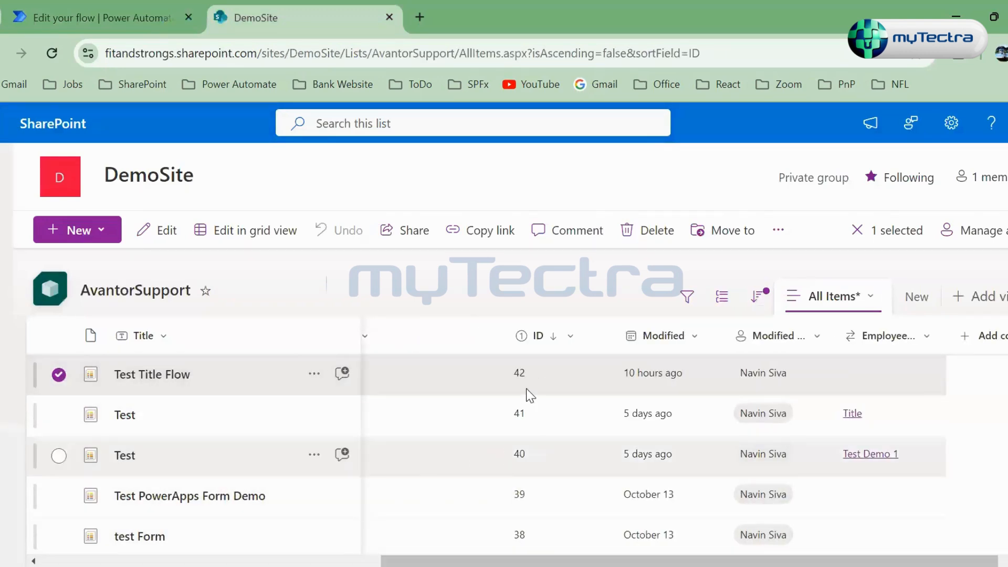
{"action": "left_click", "coordinate": [154, 20]}
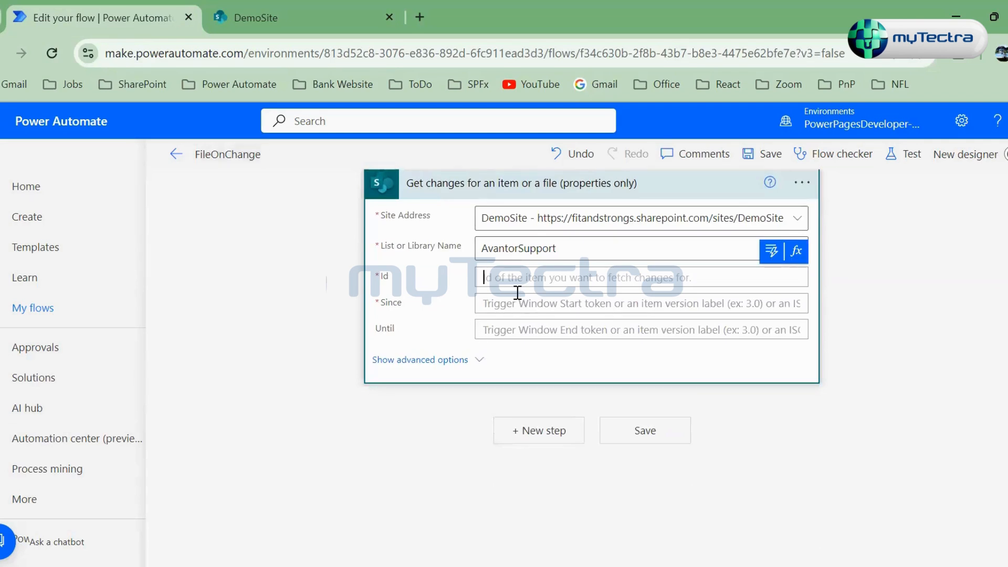
{"action": "type", "text": "42"}
Step: Check the site and list settings of the When an item or a file is modified trigger, and collapse it again
{"action": "scroll", "coordinate": [427, 231], "scroll_direction": "up", "scroll_amount": 2}
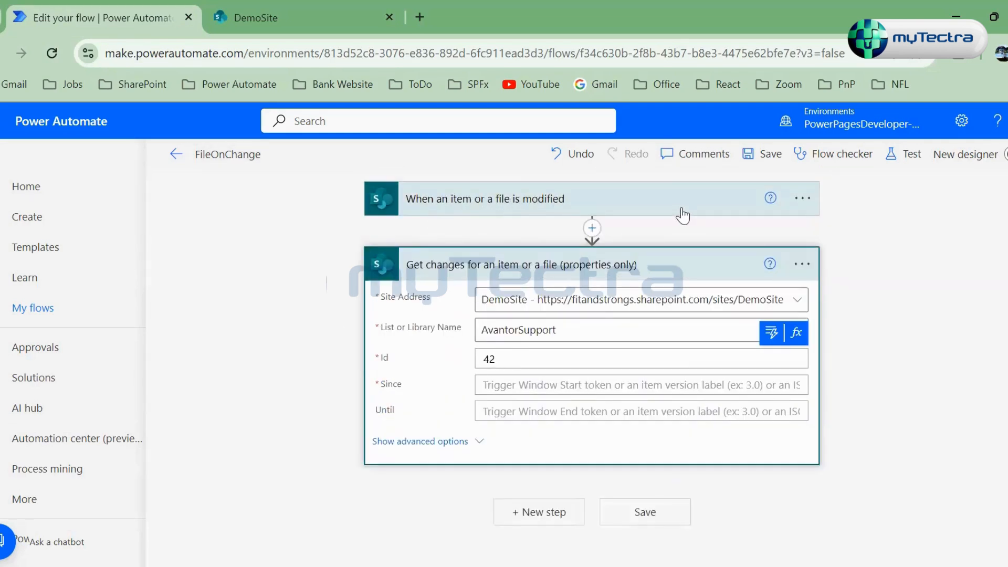
{"action": "left_click", "coordinate": [646, 209]}
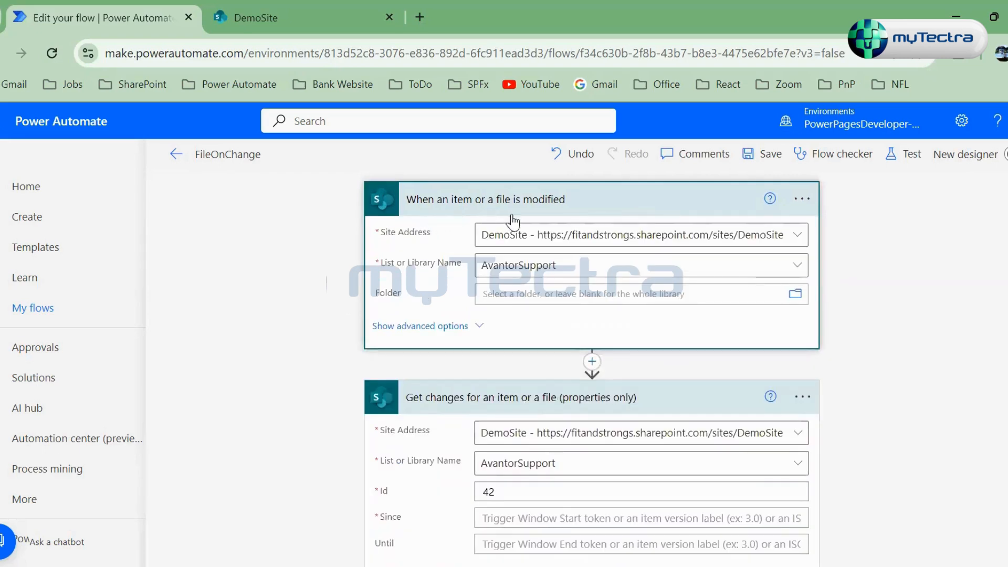
{"action": "left_click", "coordinate": [552, 210]}
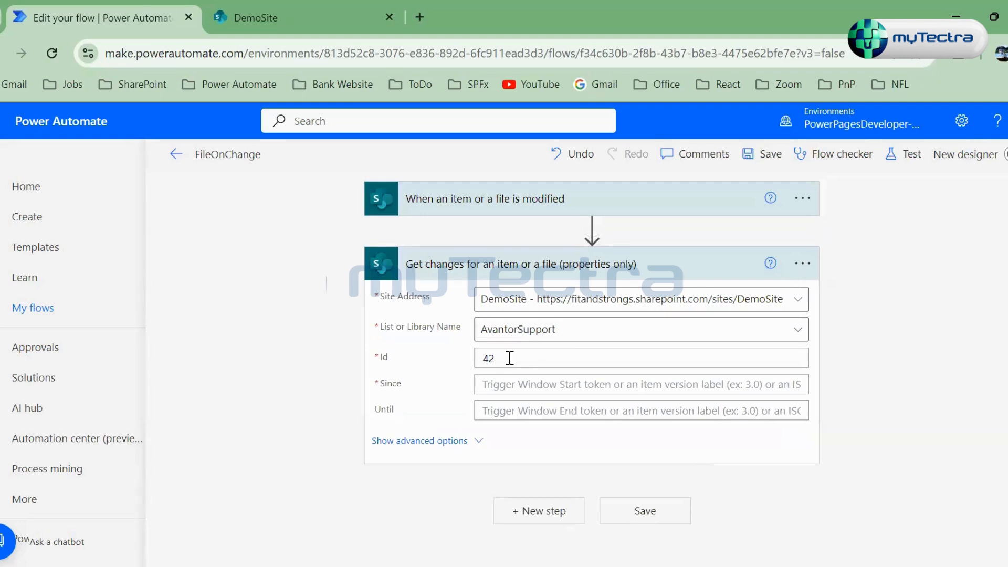
{"action": "double_click", "coordinate": [488, 359]}
{"action": "left_click", "coordinate": [535, 385]}
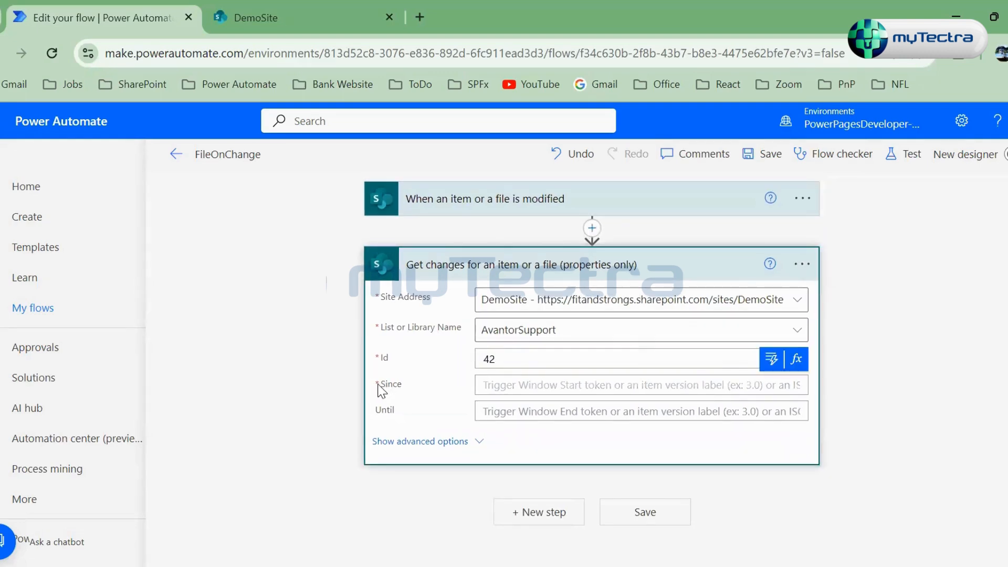
{"action": "left_click_drag", "start_coordinate": [377, 386], "coordinate": [398, 386]}
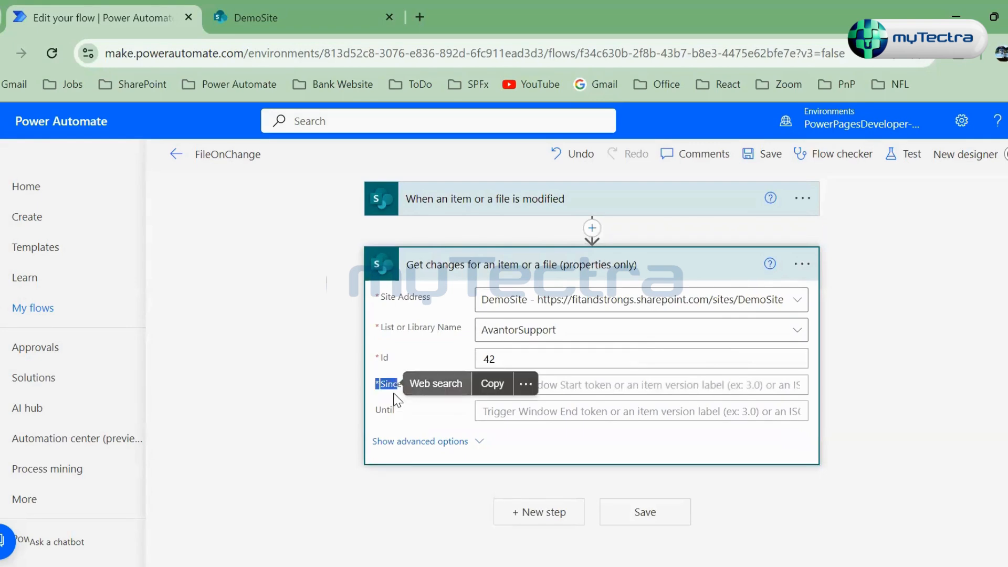
{"action": "left_click", "coordinate": [398, 400]}
{"action": "left_click", "coordinate": [535, 386]}
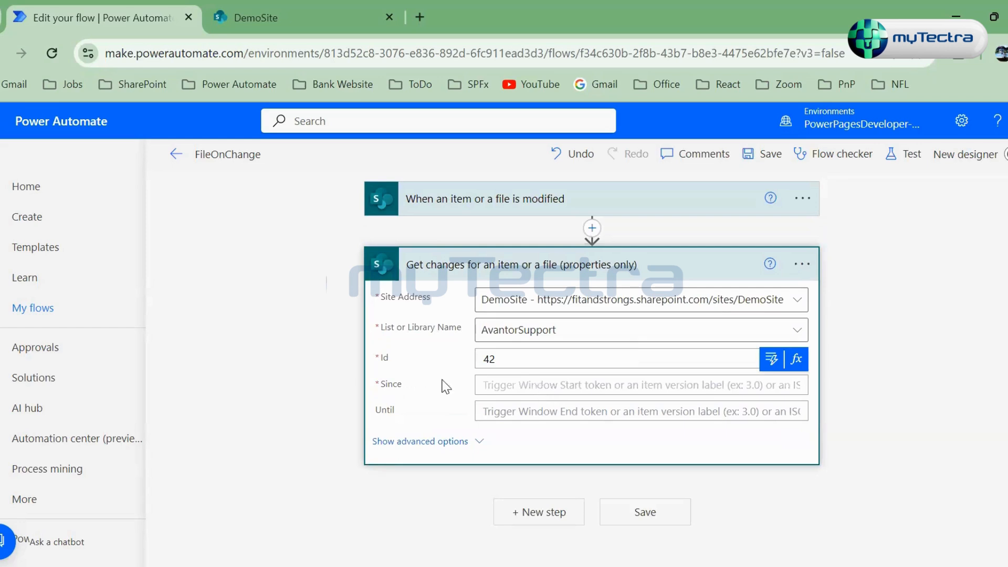
{"action": "scroll", "coordinate": [423, 385], "scroll_direction": "down", "scroll_amount": 2}
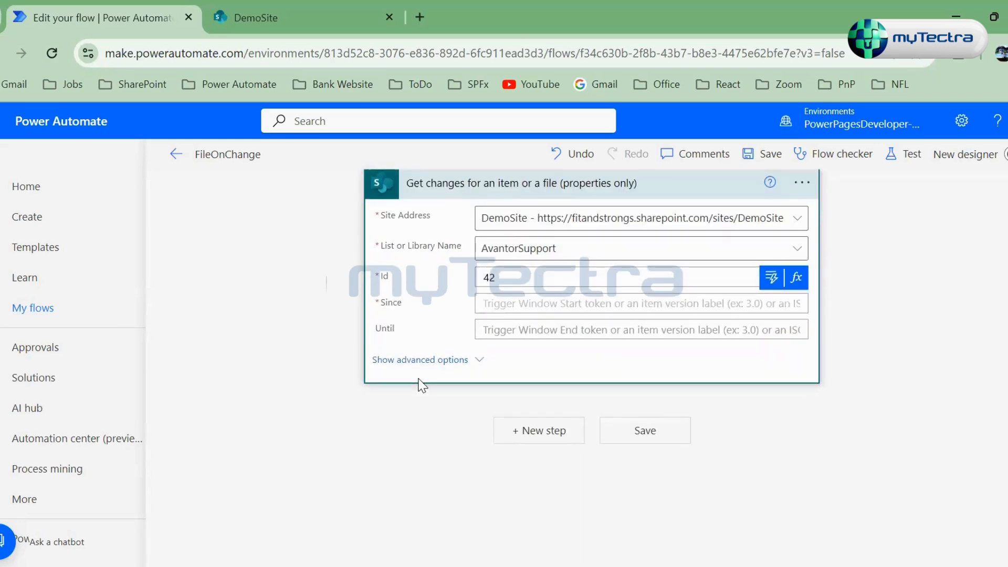
{"action": "left_click", "coordinate": [534, 305]}
{"action": "left_click", "coordinate": [626, 341]}
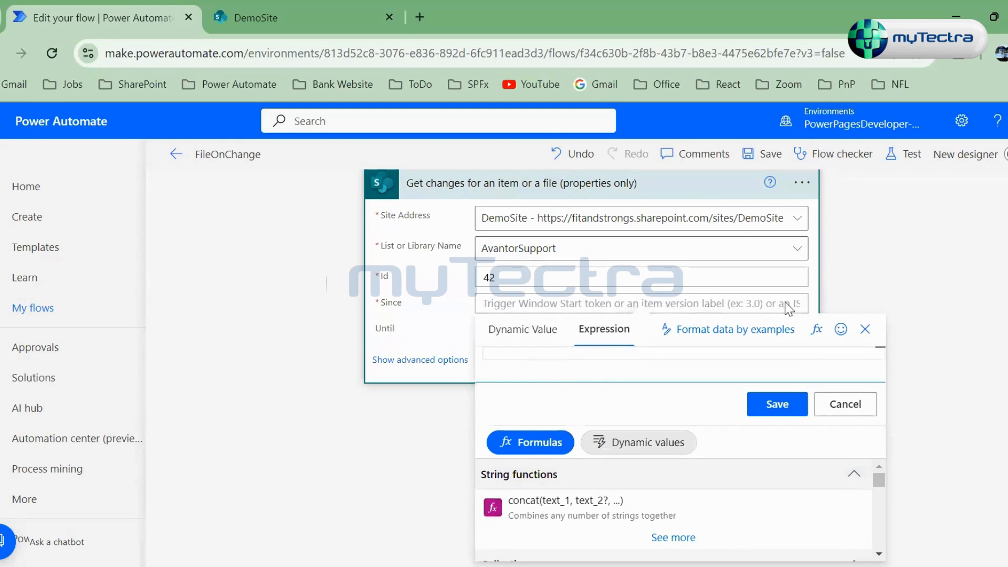
{"action": "type", "text": "Sub"}
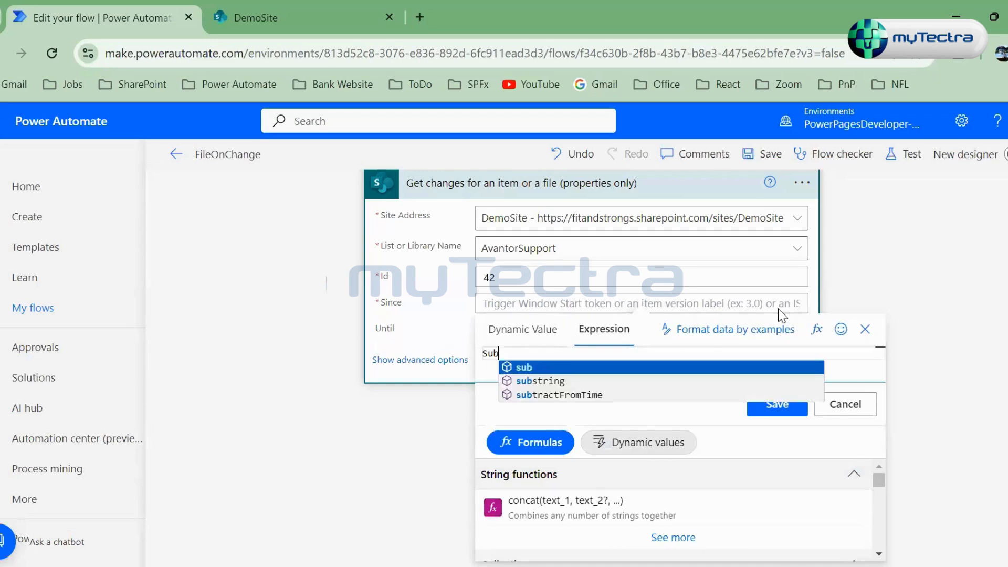
{"action": "key", "text": "Return"}
{"action": "type", "text": "("}
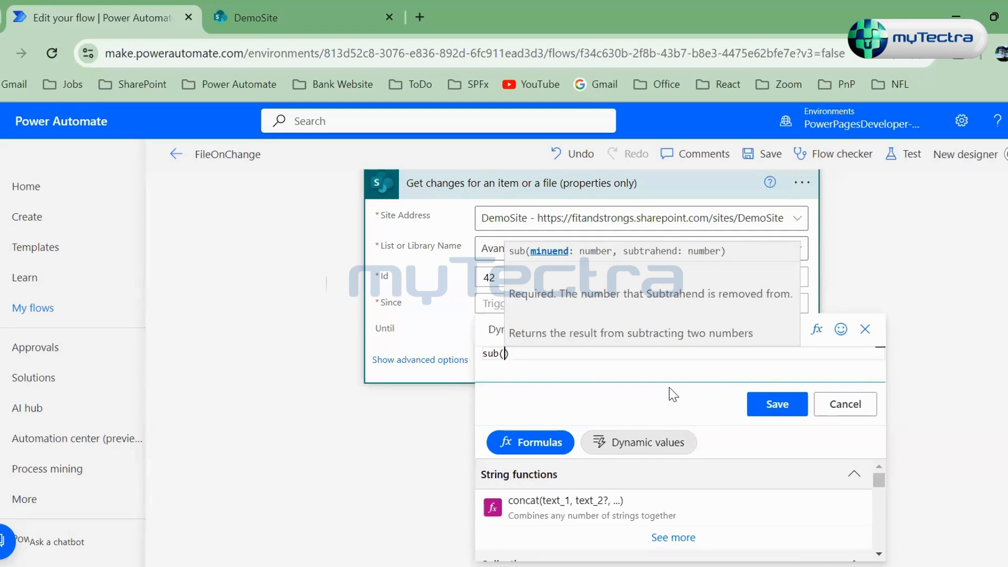
{"action": "type", "text": "int"}
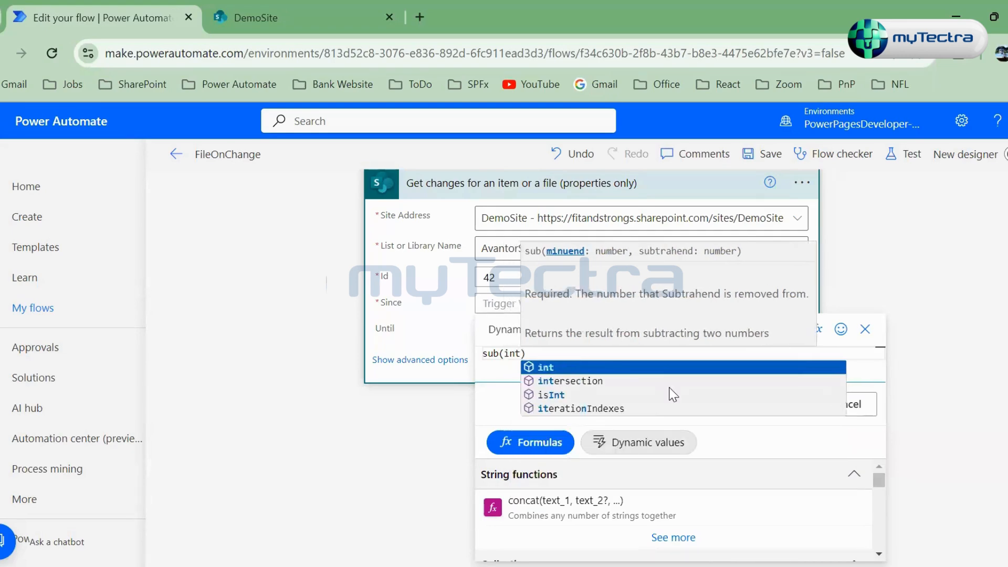
{"action": "type", "text": "("}
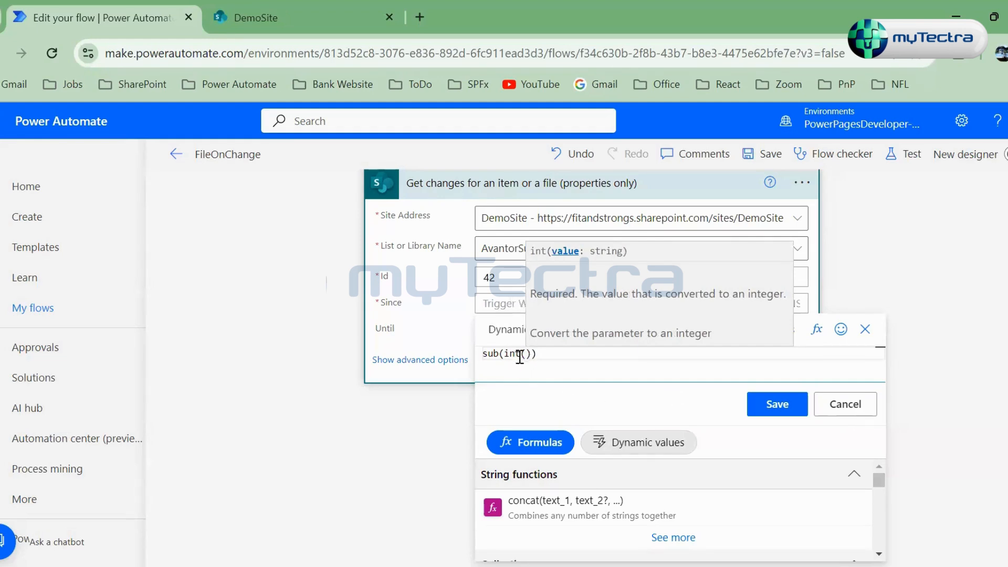
Step: Look through the expression functions and the trigger's dynamic values for a value to use in the Since expression
{"action": "left_click", "coordinate": [508, 331]}
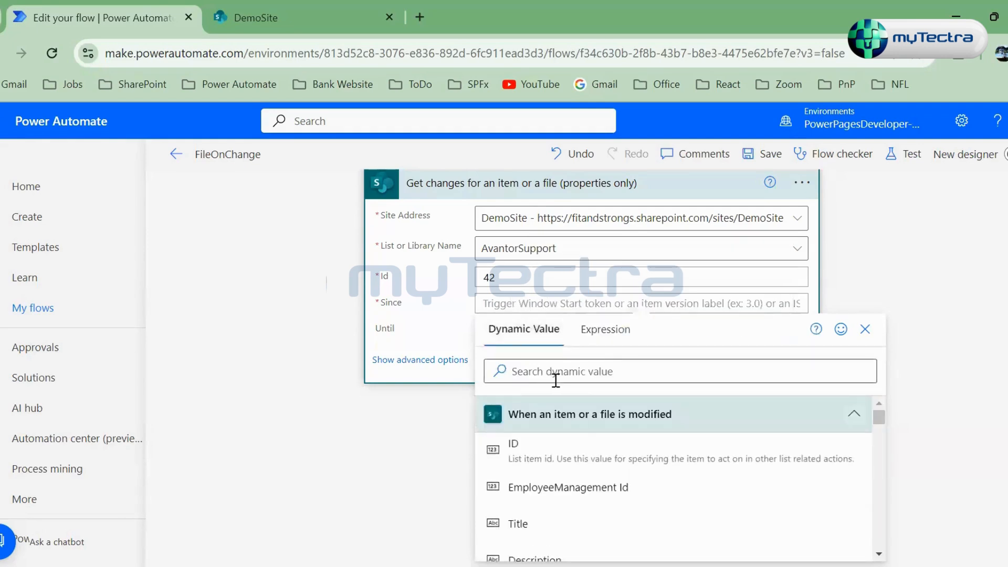
{"action": "left_click", "coordinate": [628, 338]}
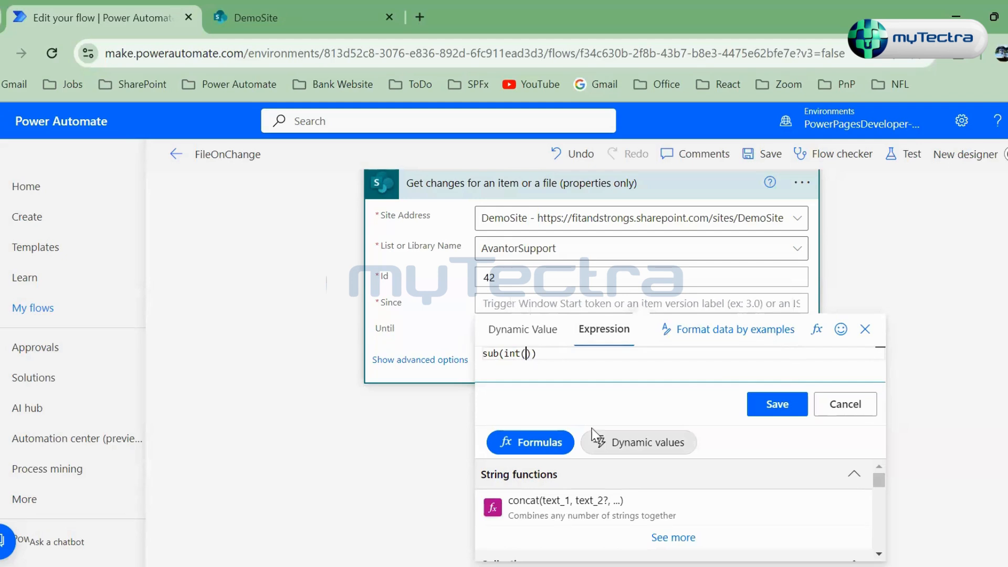
{"action": "scroll", "coordinate": [566, 483], "scroll_direction": "down", "scroll_amount": 5}
{"action": "scroll", "coordinate": [565, 498], "scroll_direction": "down", "scroll_amount": 5}
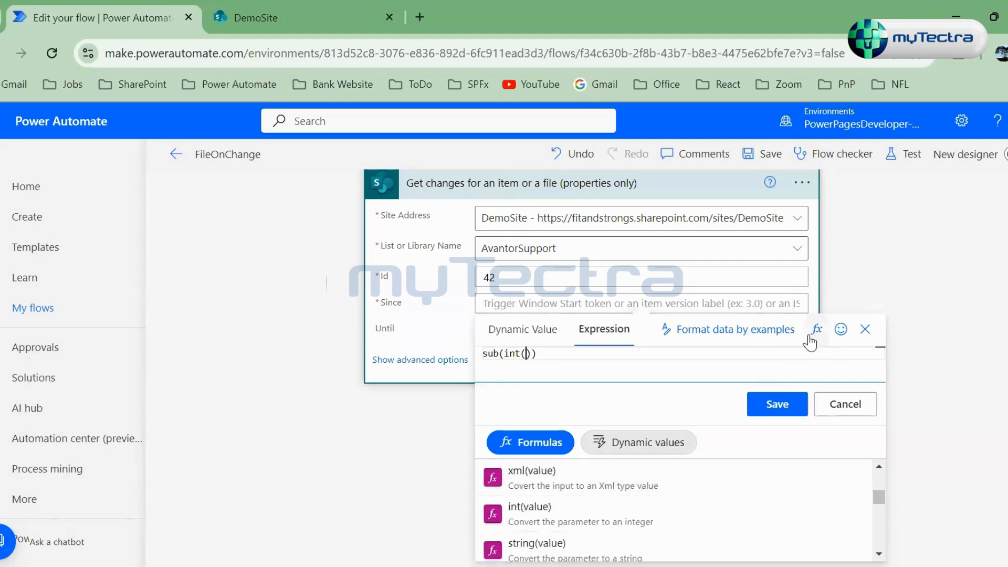
{"action": "left_click", "coordinate": [513, 331]}
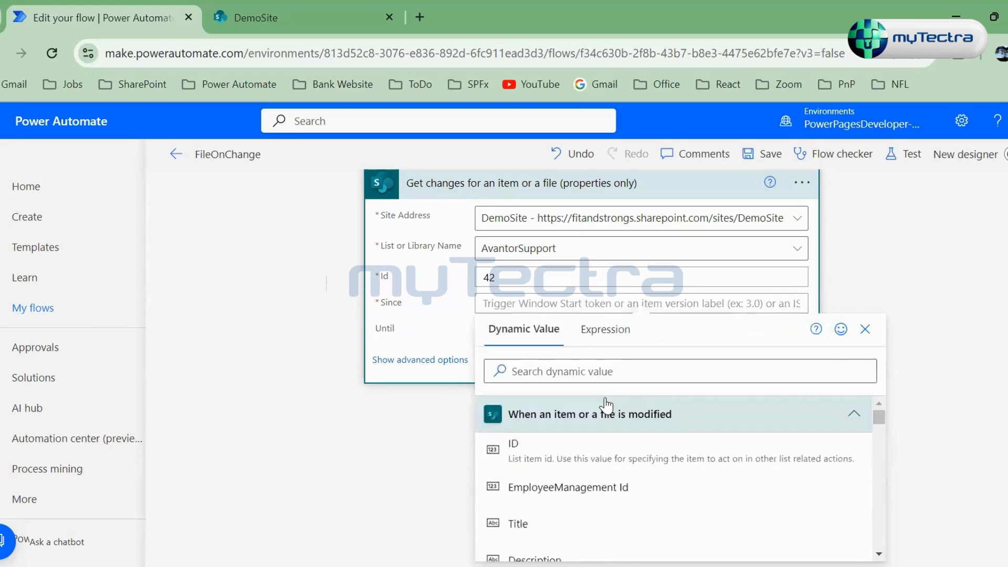
{"action": "left_click", "coordinate": [604, 329]}
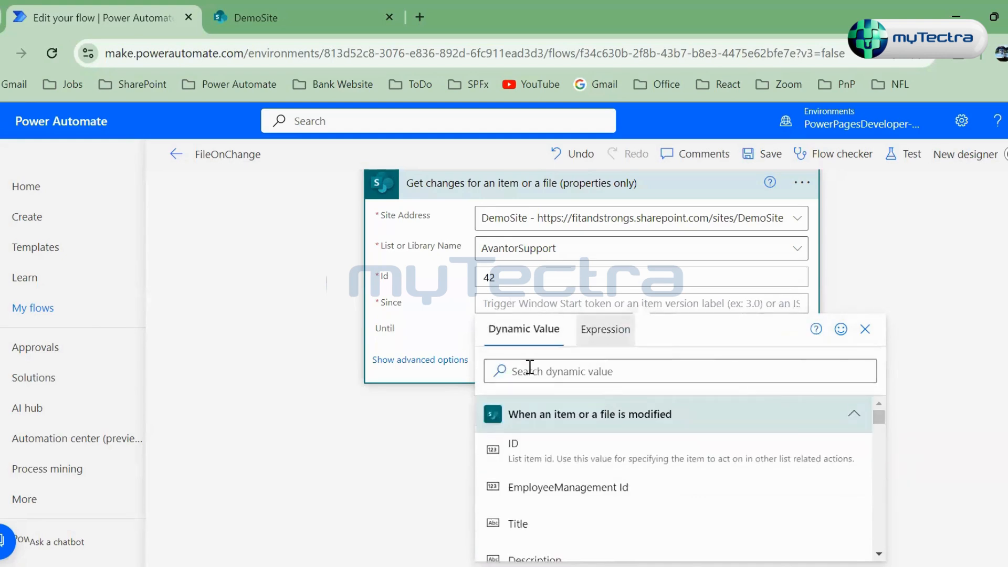
{"action": "left_click", "coordinate": [532, 330]}
{"action": "scroll", "coordinate": [588, 457], "scroll_direction": "down", "scroll_amount": 3}
{"action": "scroll", "coordinate": [583, 472], "scroll_direction": "down", "scroll_amount": 1}
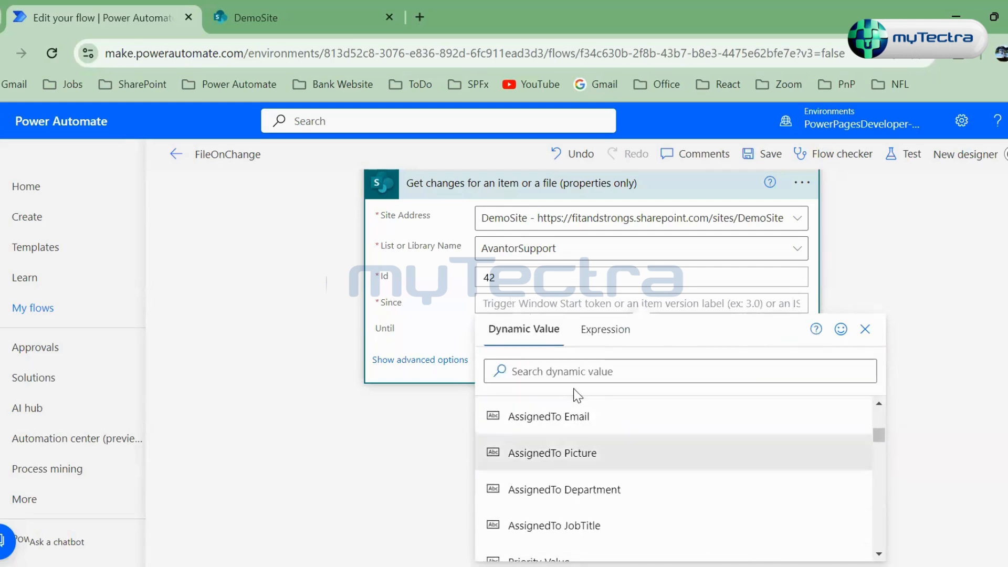
{"action": "scroll", "coordinate": [601, 501], "scroll_direction": "down", "scroll_amount": 4}
{"action": "scroll", "coordinate": [601, 502], "scroll_direction": "down", "scroll_amount": 5}
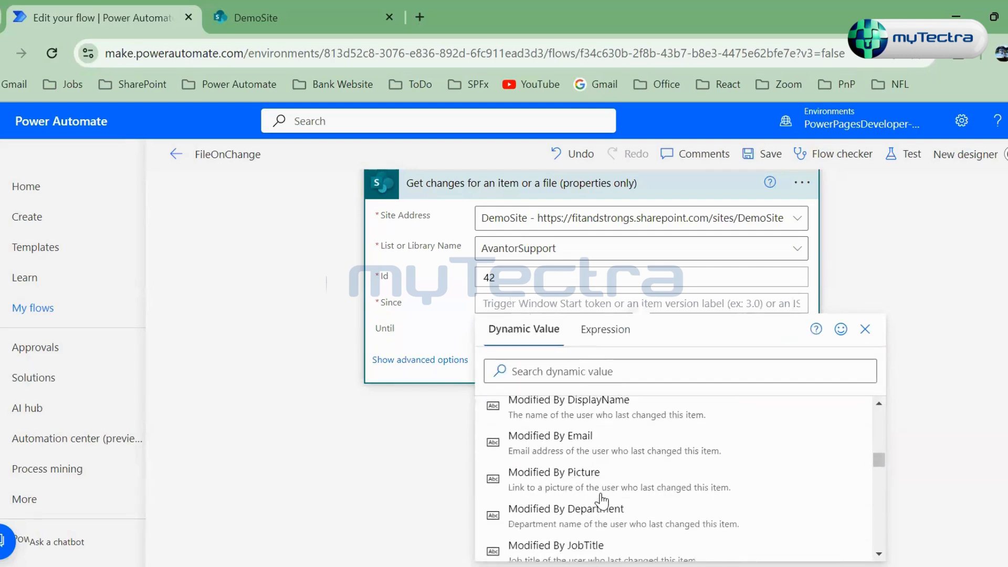
{"action": "scroll", "coordinate": [602, 496], "scroll_direction": "down", "scroll_amount": 4}
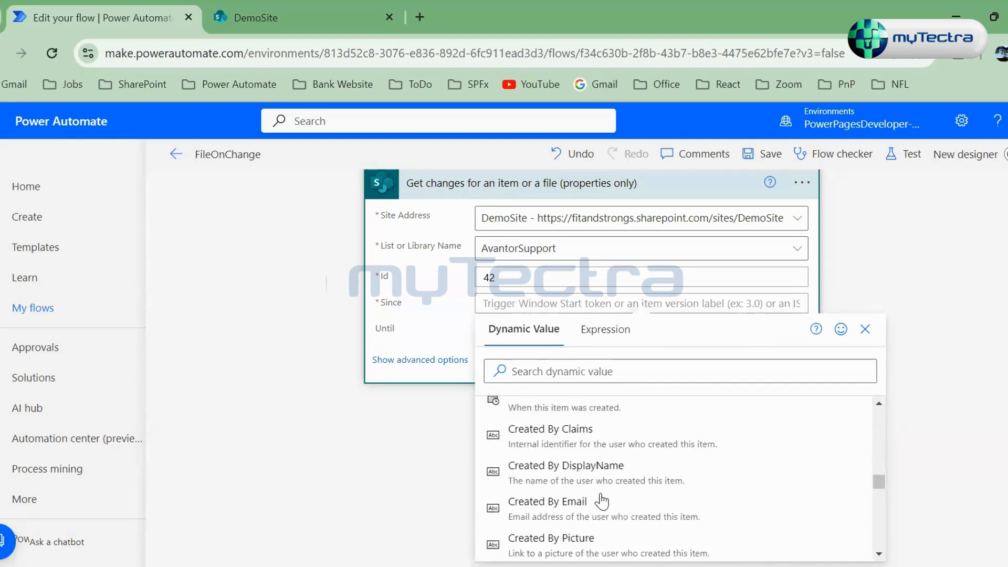
Step: Expand the trigger's settings, and replace the Get changes action's fixed Id with the trigger's ID dynamic value
{"action": "scroll", "coordinate": [412, 439], "scroll_direction": "up", "scroll_amount": 2}
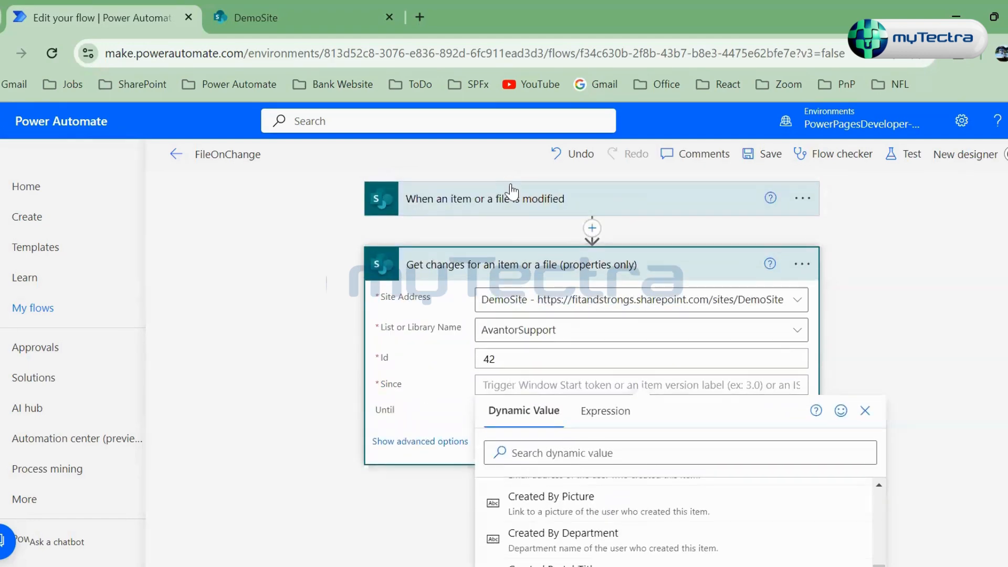
{"action": "left_click", "coordinate": [511, 207]}
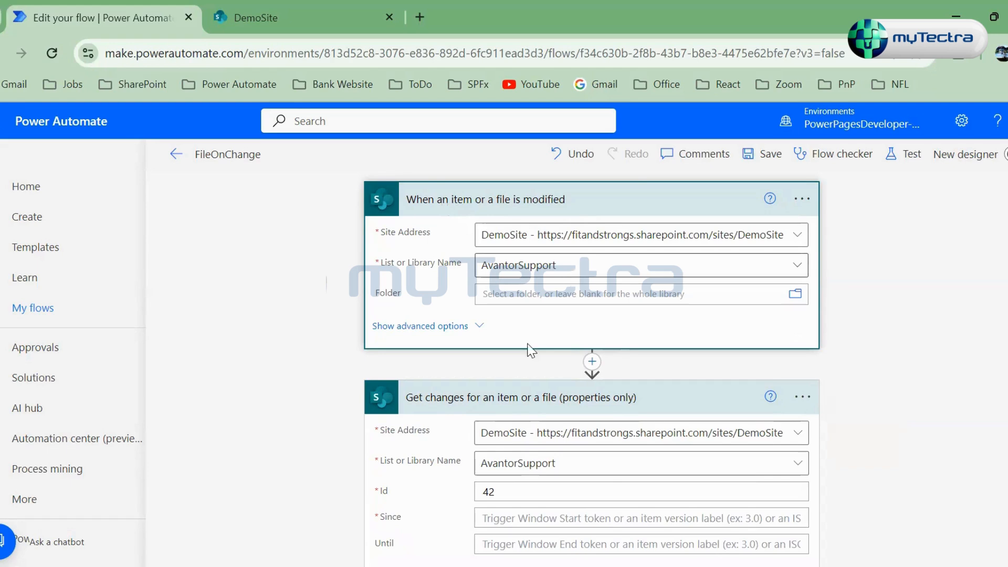
{"action": "scroll", "coordinate": [513, 400], "scroll_direction": "down", "scroll_amount": 2}
{"action": "double_click", "coordinate": [481, 408]}
{"action": "key", "text": "BackSpace"}
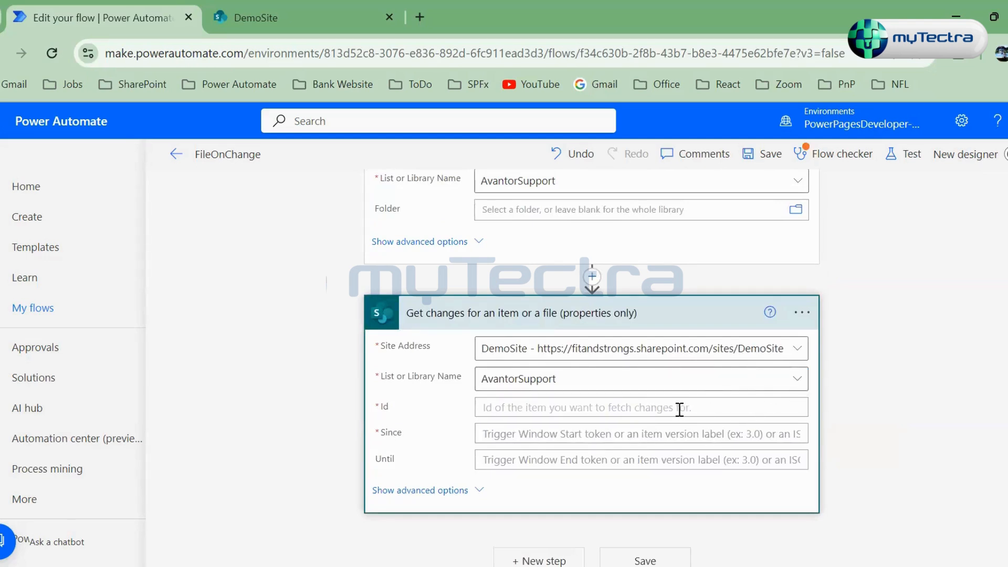
{"action": "scroll", "coordinate": [547, 388], "scroll_direction": "down", "scroll_amount": 1}
{"action": "left_click", "coordinate": [536, 389]}
{"action": "left_click", "coordinate": [772, 387]}
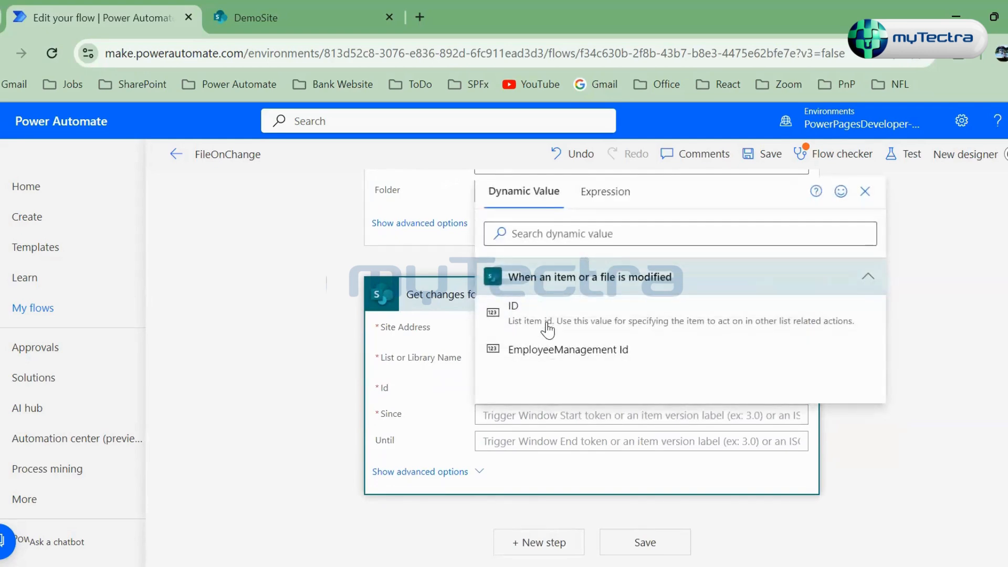
{"action": "left_click", "coordinate": [546, 324]}
{"action": "left_click", "coordinate": [528, 418]}
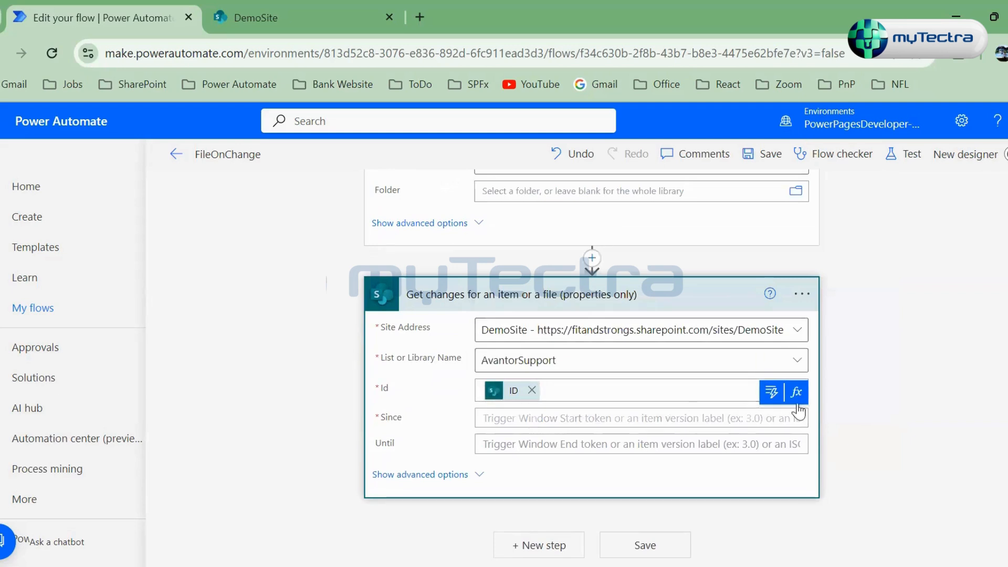
{"action": "left_click", "coordinate": [795, 393]}
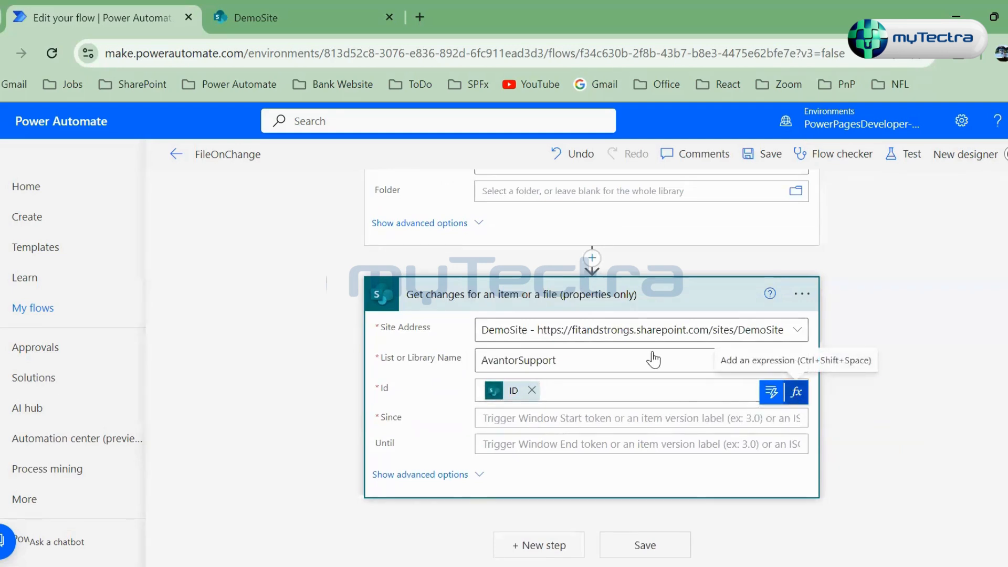
{"action": "type", "text": "sub(int"}
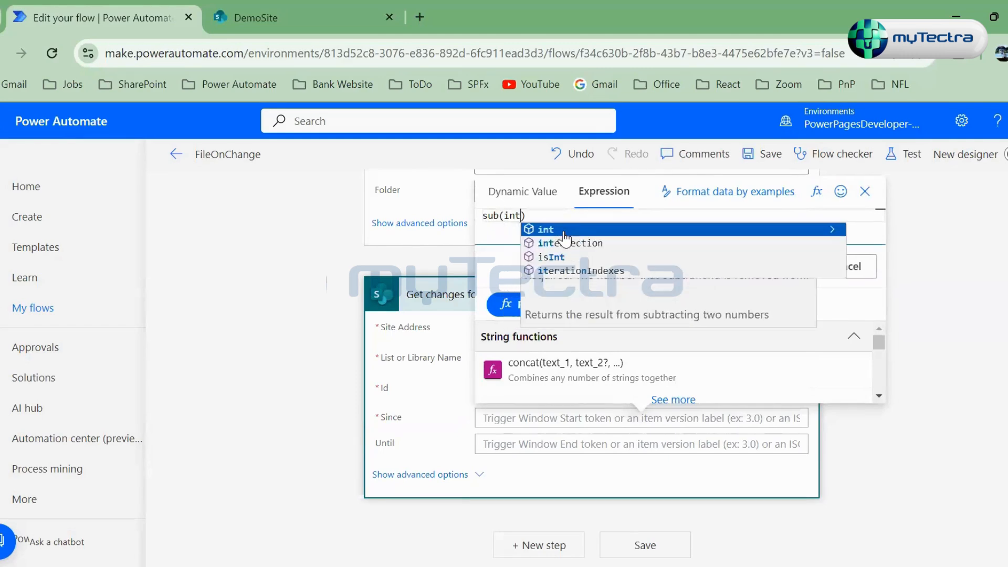
{"action": "left_click", "coordinate": [562, 231]}
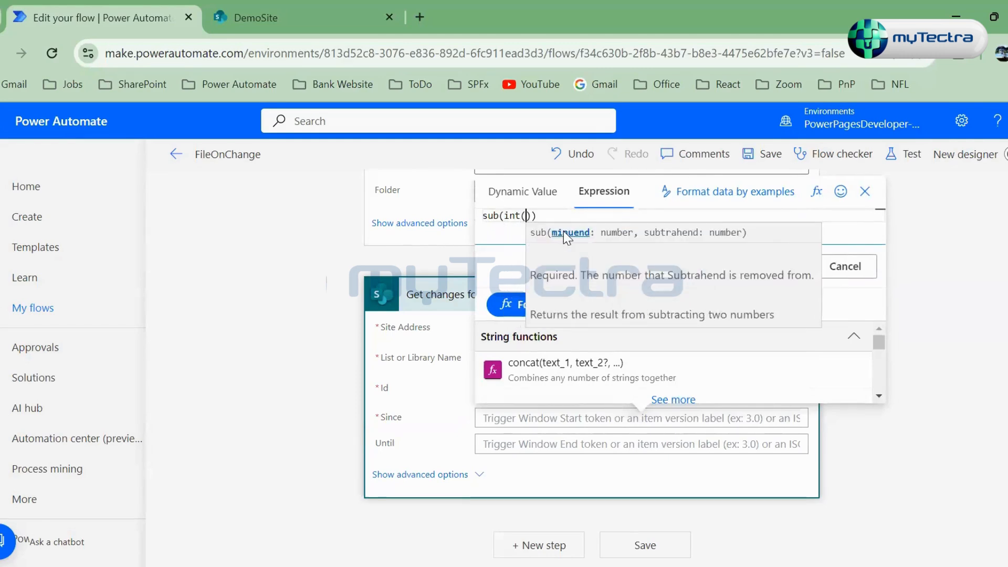
Step: Insert the trigger's Version number dynamic value as the Get changes action's Since value
{"action": "left_click", "coordinate": [596, 296]}
{"action": "scroll", "coordinate": [640, 331], "scroll_direction": "down", "scroll_amount": 10}
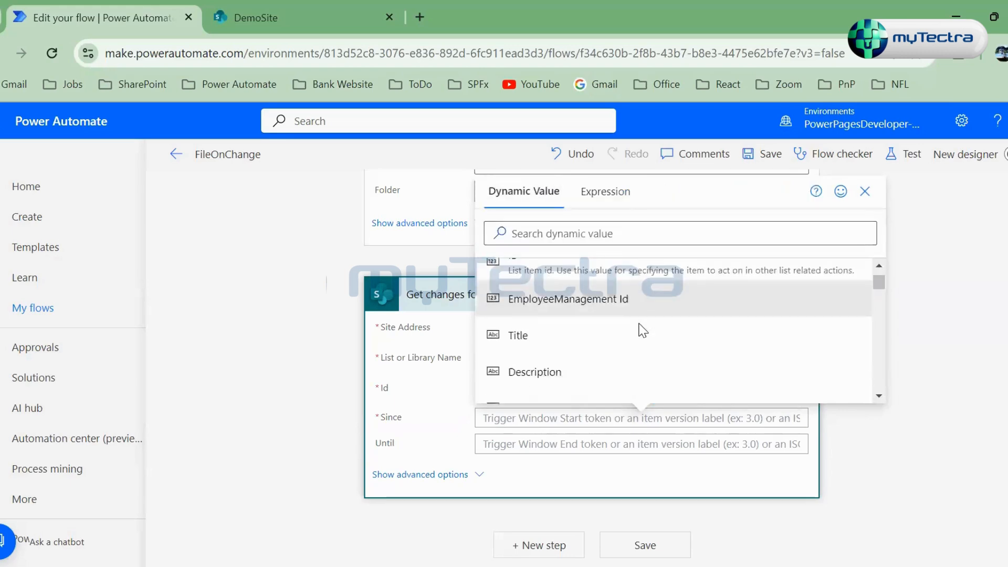
{"action": "scroll", "coordinate": [643, 330], "scroll_direction": "down", "scroll_amount": 10}
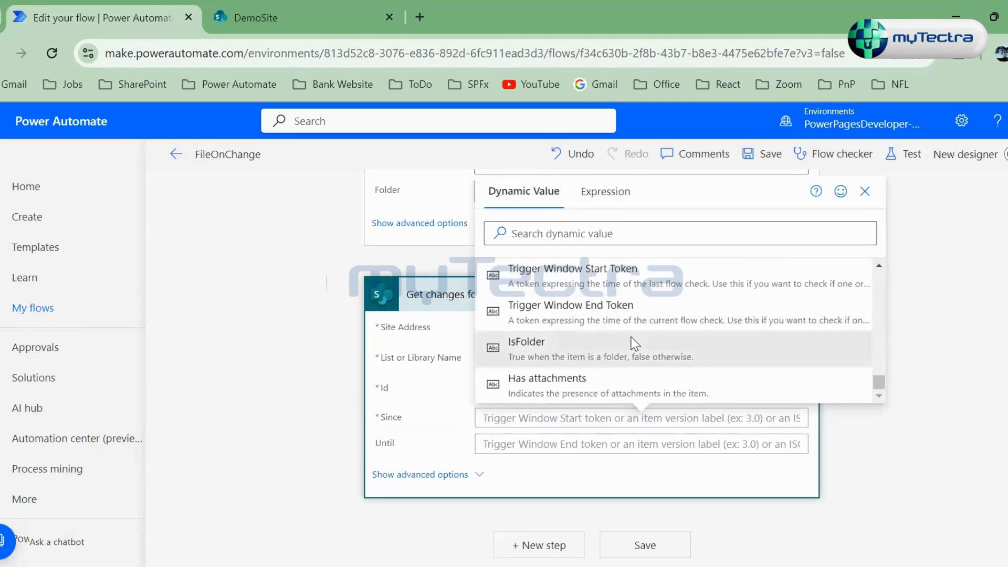
{"action": "scroll", "coordinate": [643, 336], "scroll_direction": "up", "scroll_amount": 3}
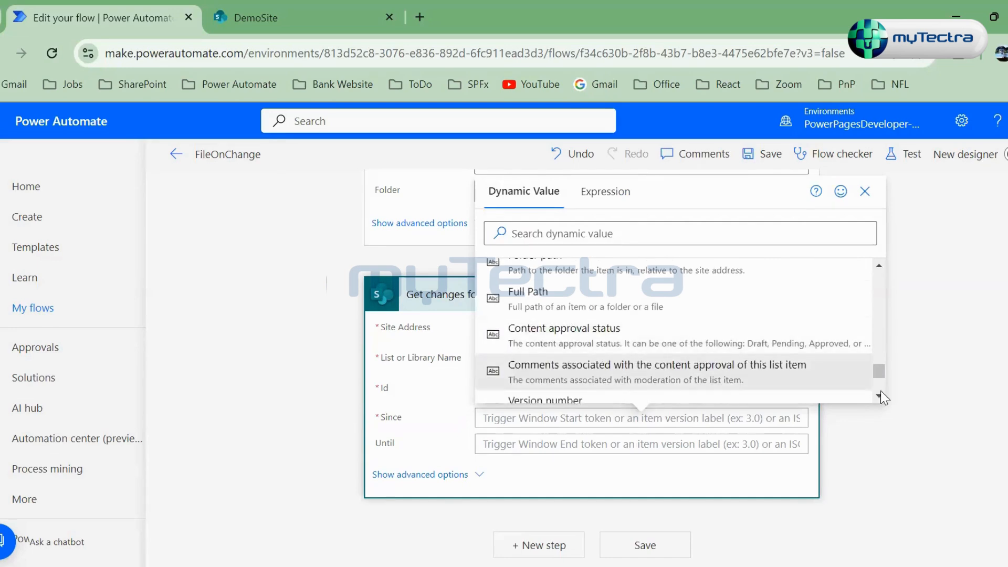
{"action": "scroll", "coordinate": [881, 393], "scroll_direction": "down", "scroll_amount": 2}
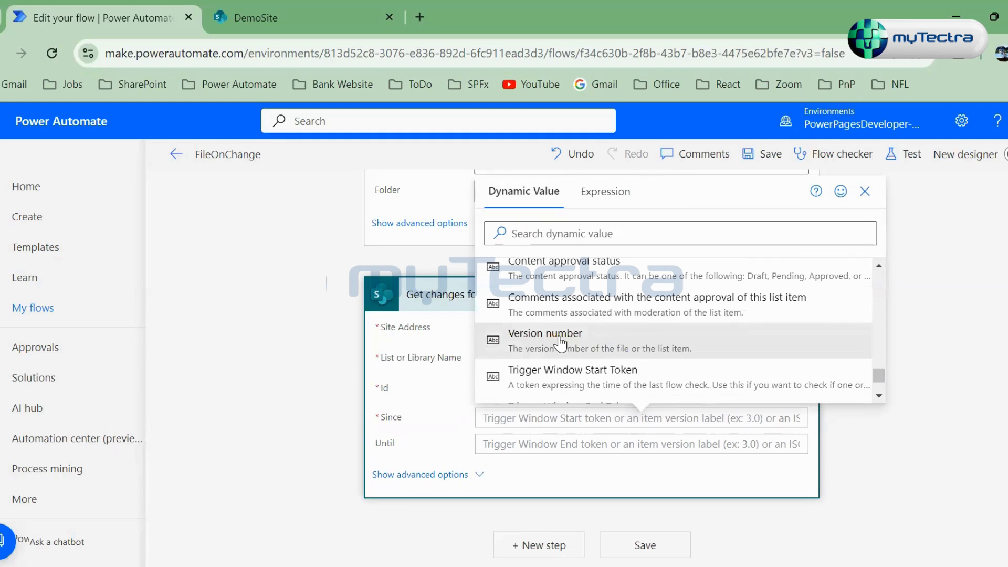
{"action": "left_click", "coordinate": [560, 344]}
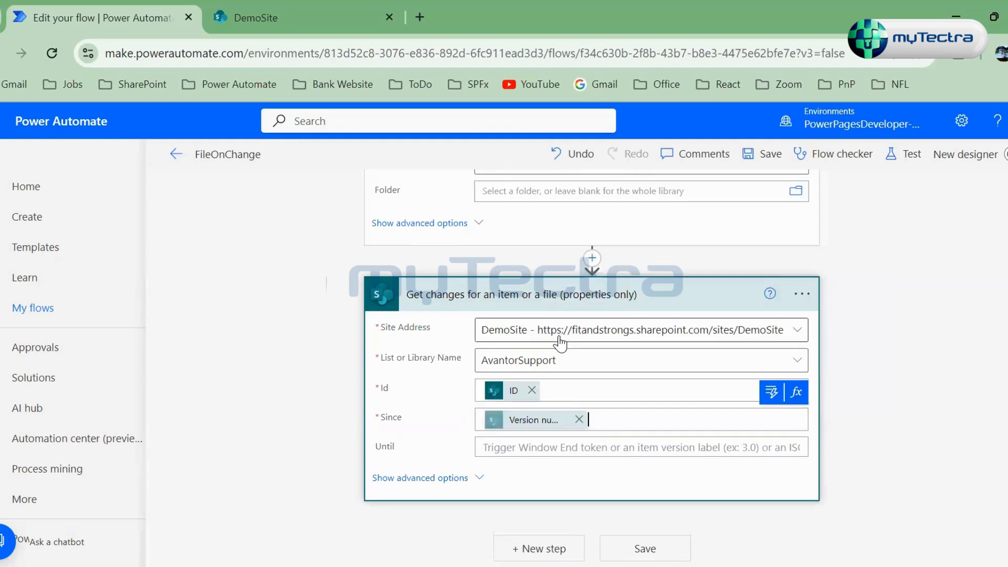
{"action": "right_click", "coordinate": [558, 423]}
{"action": "key", "text": "Escape"}
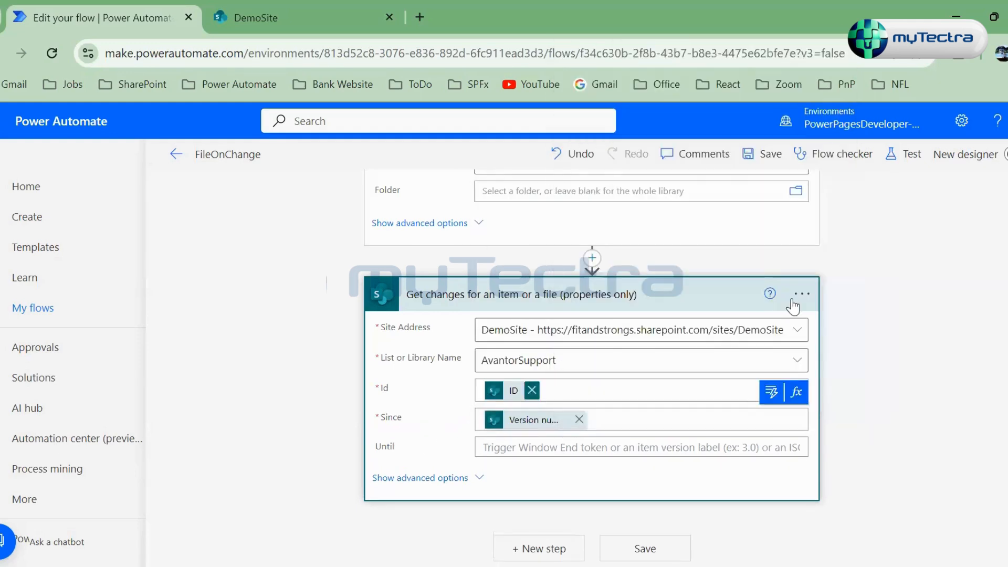
{"action": "left_click", "coordinate": [802, 294]}
{"action": "left_click", "coordinate": [839, 357]}
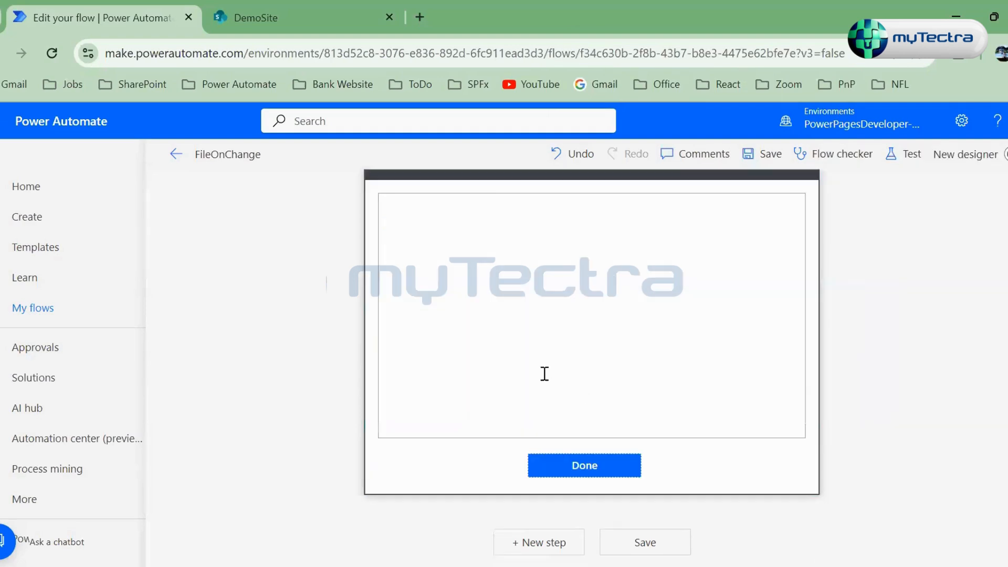
{"action": "scroll", "coordinate": [545, 362], "scroll_direction": "down", "scroll_amount": 1}
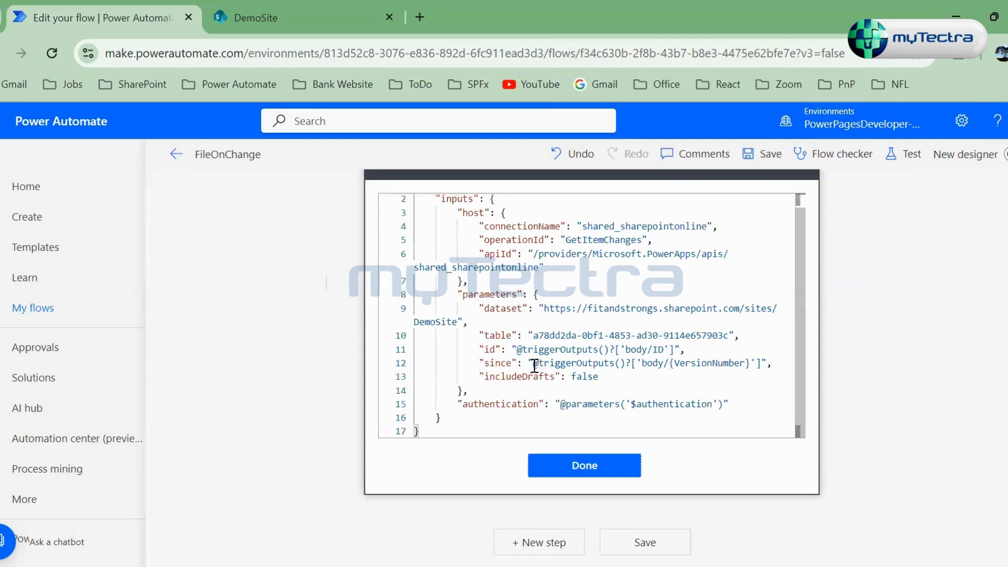
{"action": "left_click_drag", "start_coordinate": [532, 363], "coordinate": [761, 363]}
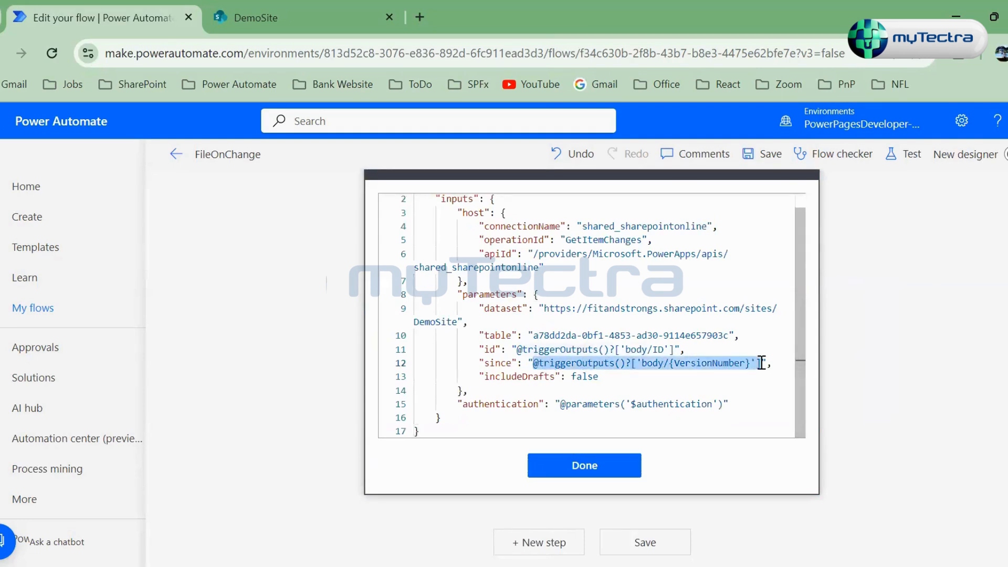
{"action": "left_click", "coordinate": [621, 465]}
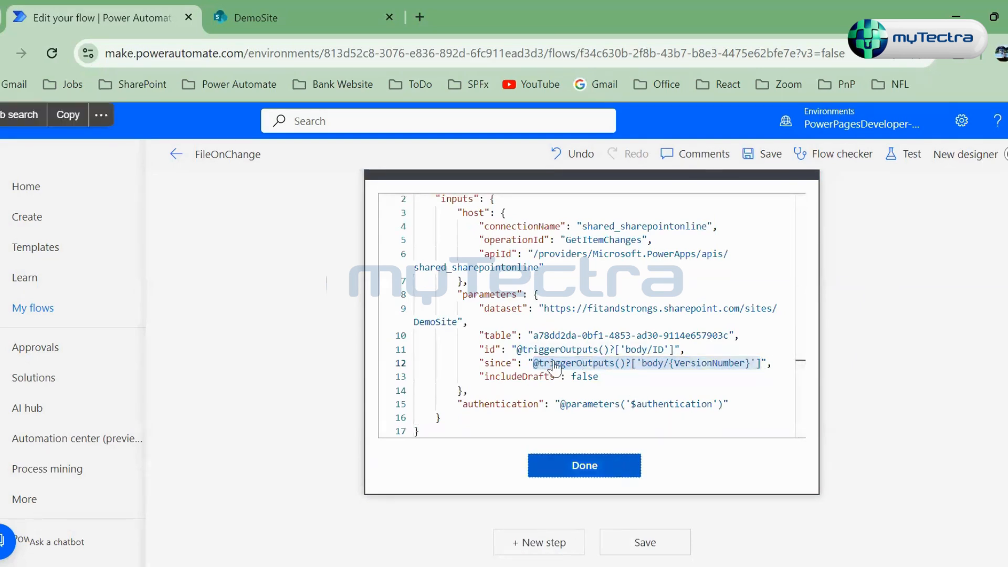
Step: Enter the Since expression sub(int(triggerOutputs()?['body/{VersionNumber}'])) for the Get changes action, without the leading @ sign
{"action": "left_click", "coordinate": [579, 414]}
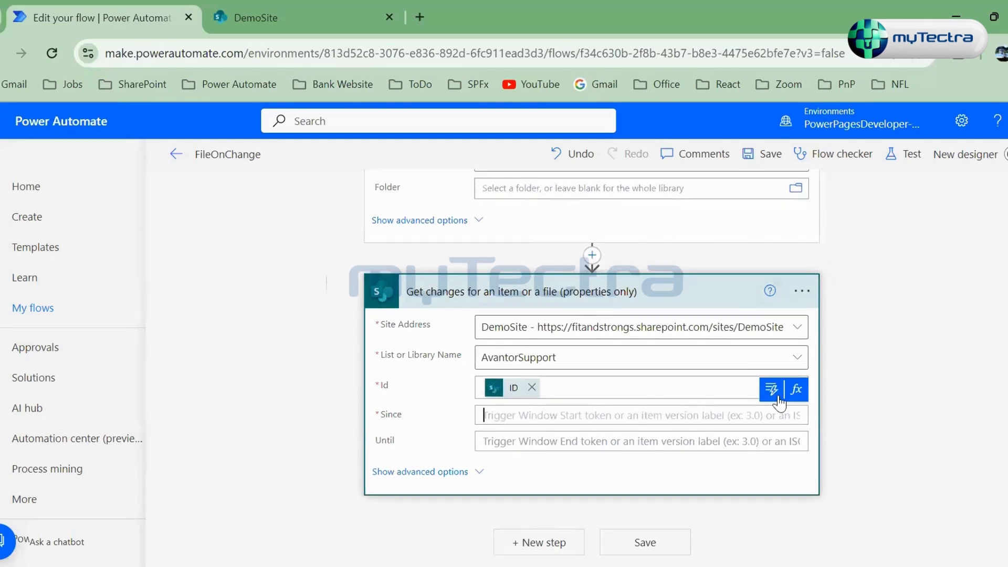
{"action": "left_click", "coordinate": [797, 391]}
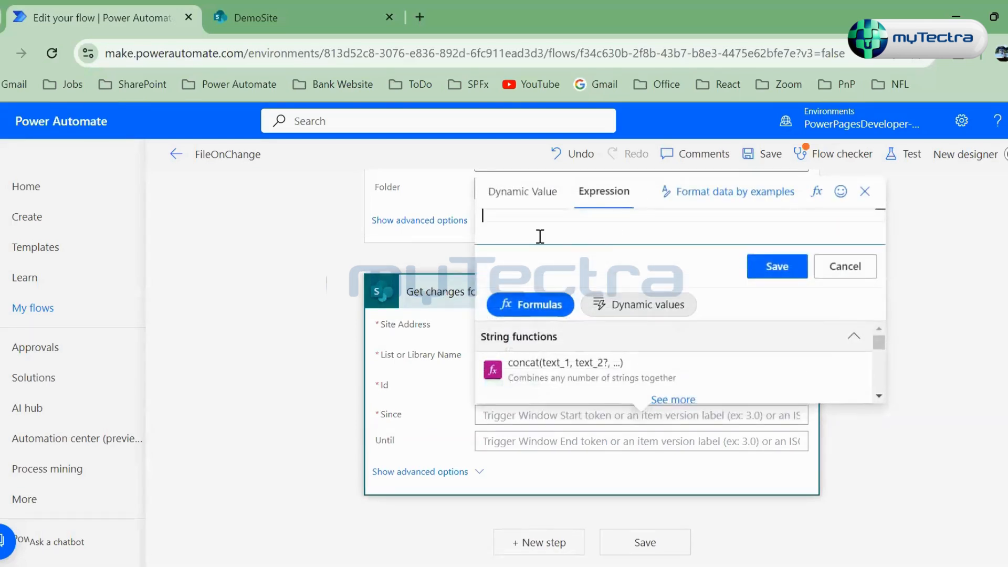
{"action": "type", "text": "sub(int"}
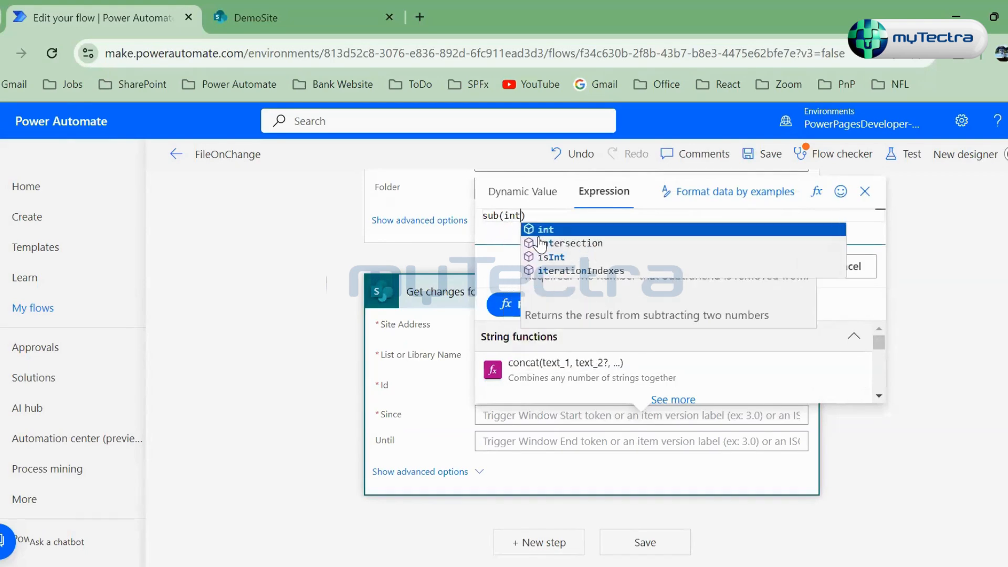
{"action": "type", "text": "("}
{"action": "type", "text": "@triggerOutputs()?['body/{VersionNumber}']"}
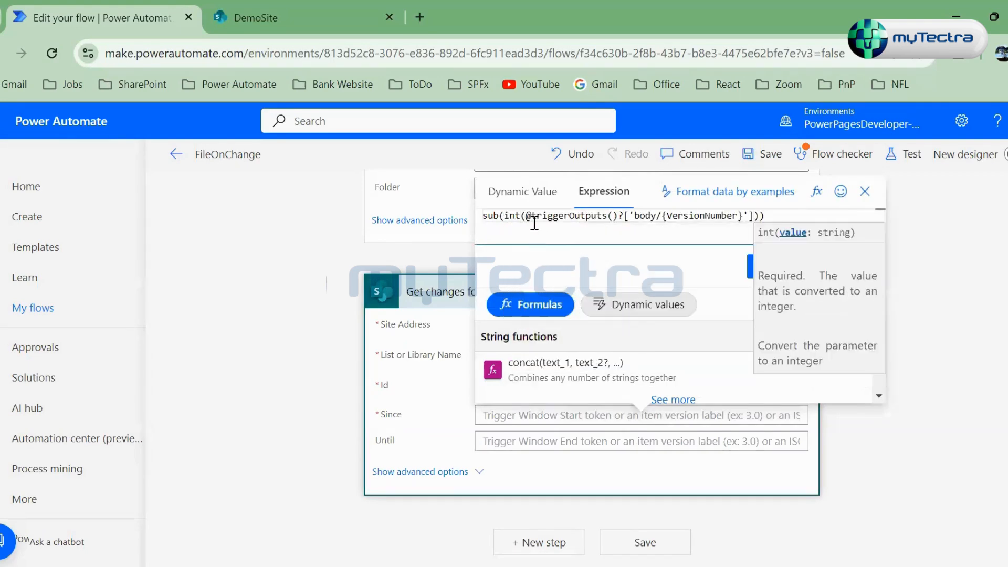
{"action": "left_click", "coordinate": [532, 215]}
{"action": "key", "text": "BackSpace"}
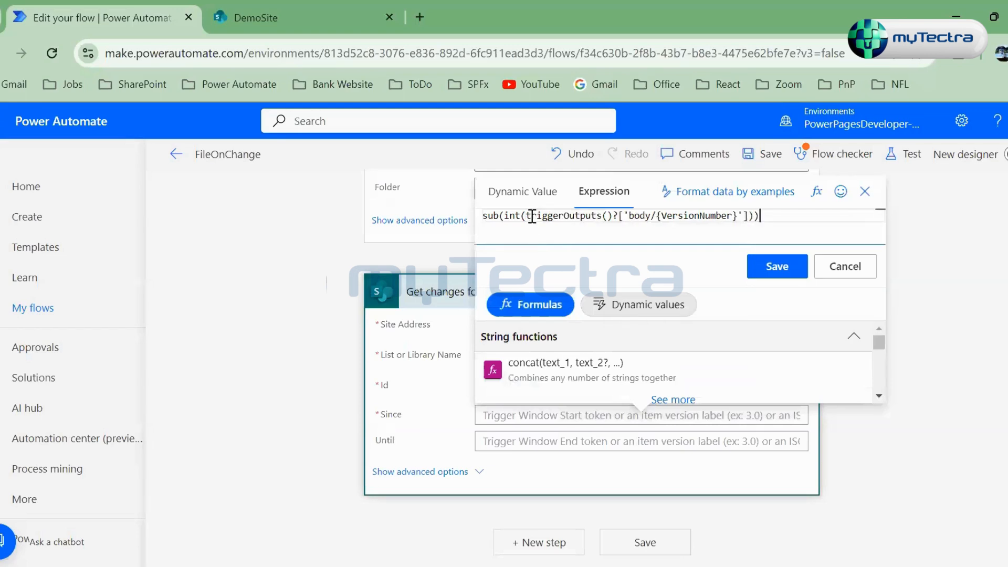
Step: Complete the expression with 1 as the number to subtract, apply it to Since, and save the flow
{"action": "left_click", "coordinate": [755, 216]}
{"action": "type", "text": ","}
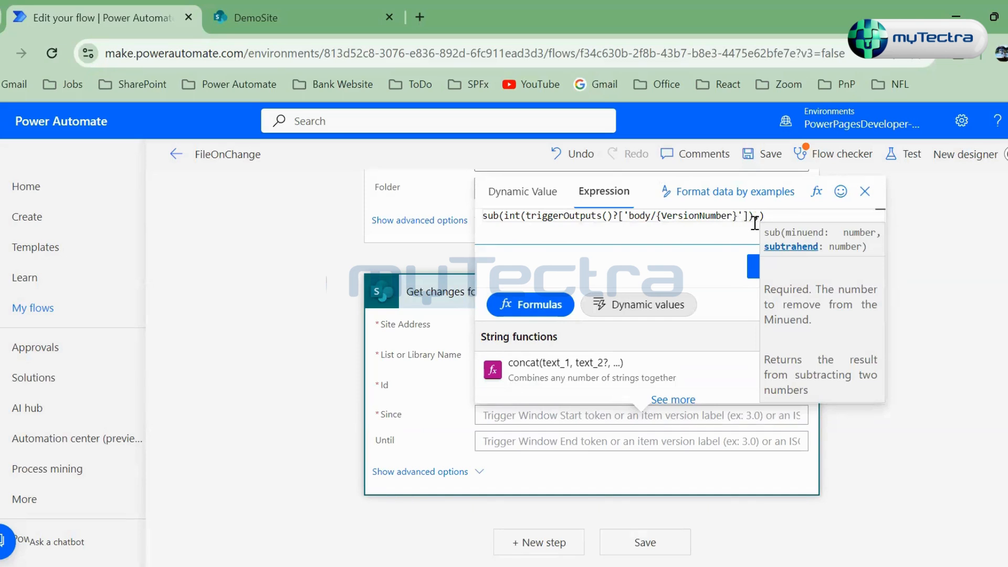
{"action": "type", "text": ",1"}
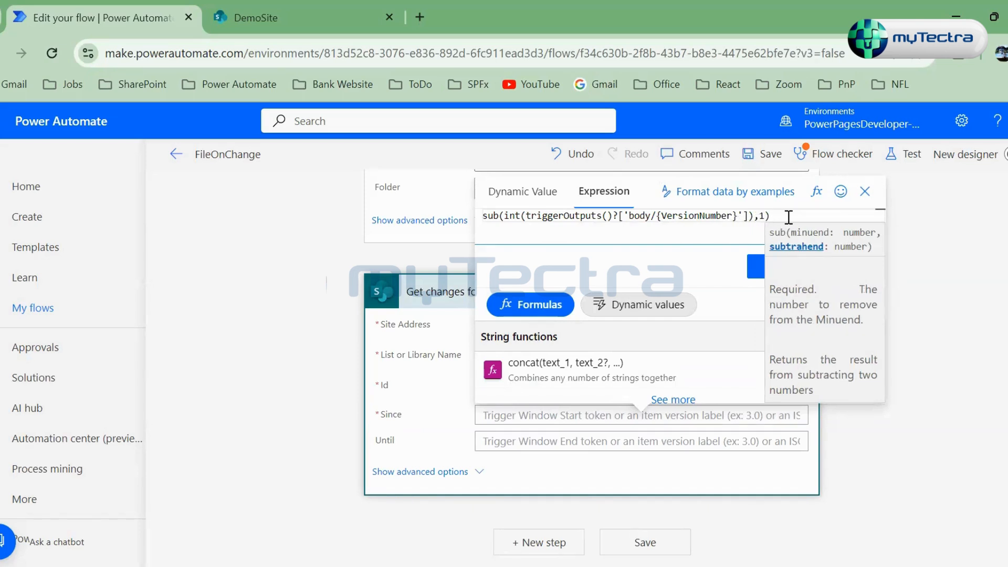
{"action": "left_click", "coordinate": [789, 217]}
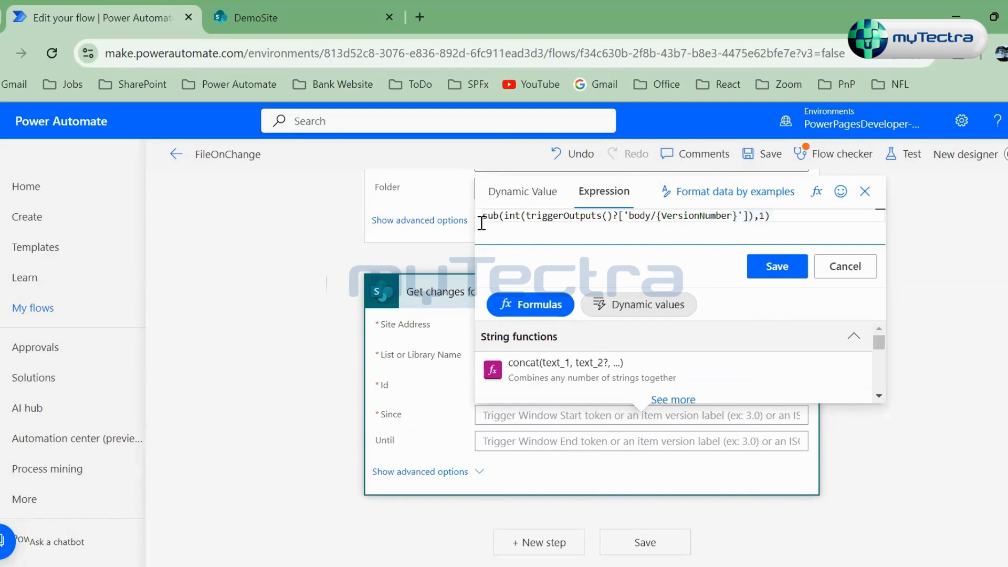
{"action": "key", "text": "ctrl+a"}
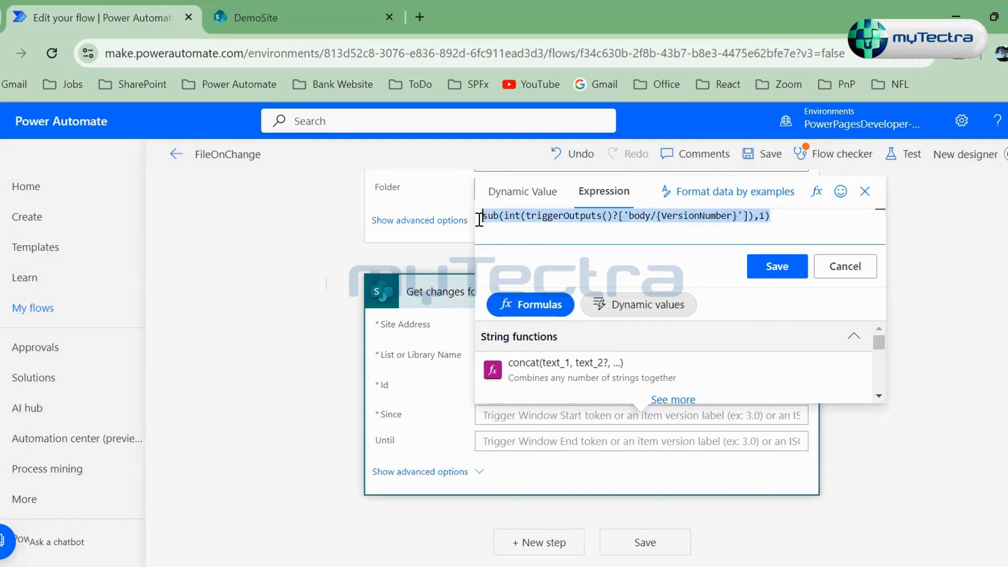
{"action": "left_click", "coordinate": [777, 266]}
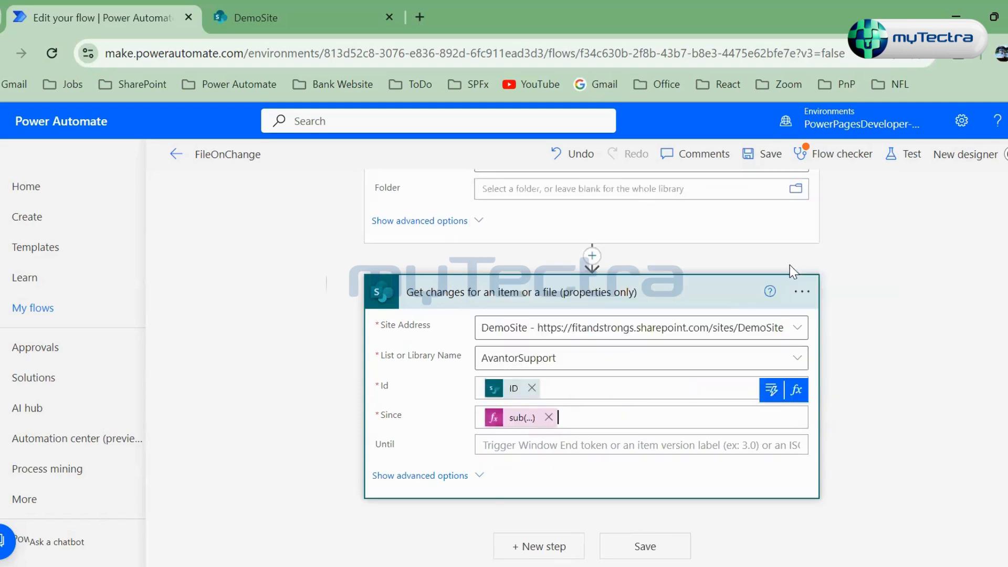
{"action": "left_click", "coordinate": [656, 543]}
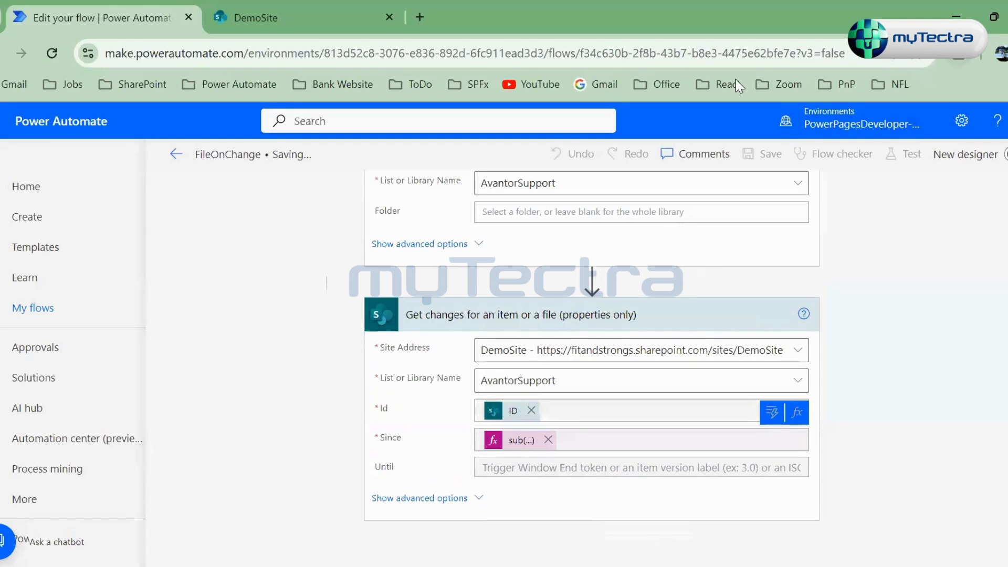
Step: In the DemoSite SharePoint list, open the Test Title Flow item and change its Description to "Test Description Flow"
{"action": "left_click", "coordinate": [292, 18]}
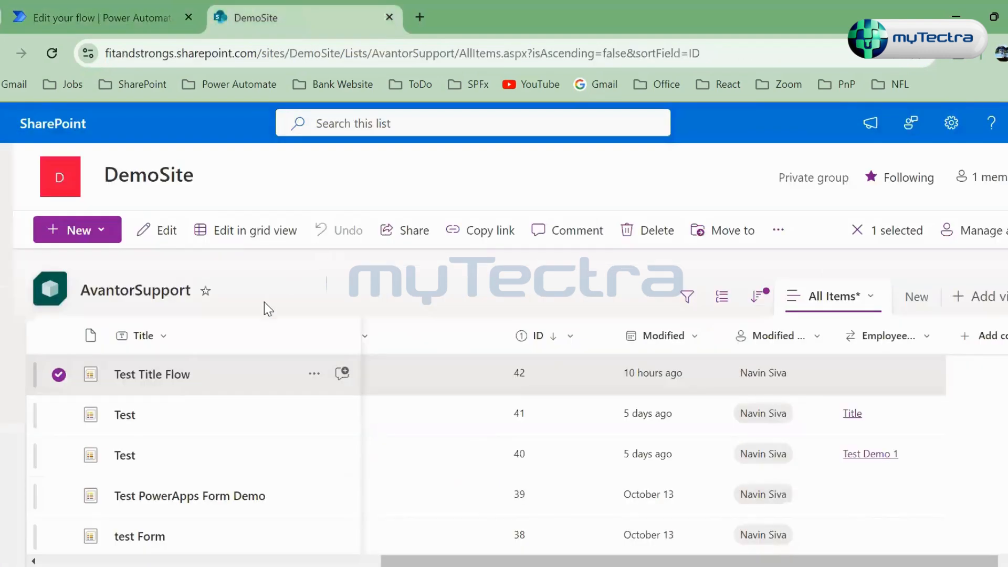
{"action": "left_click", "coordinate": [183, 368]}
{"action": "left_click", "coordinate": [215, 312]}
{"action": "left_click", "coordinate": [225, 312]}
{"action": "left_click", "coordinate": [234, 375]}
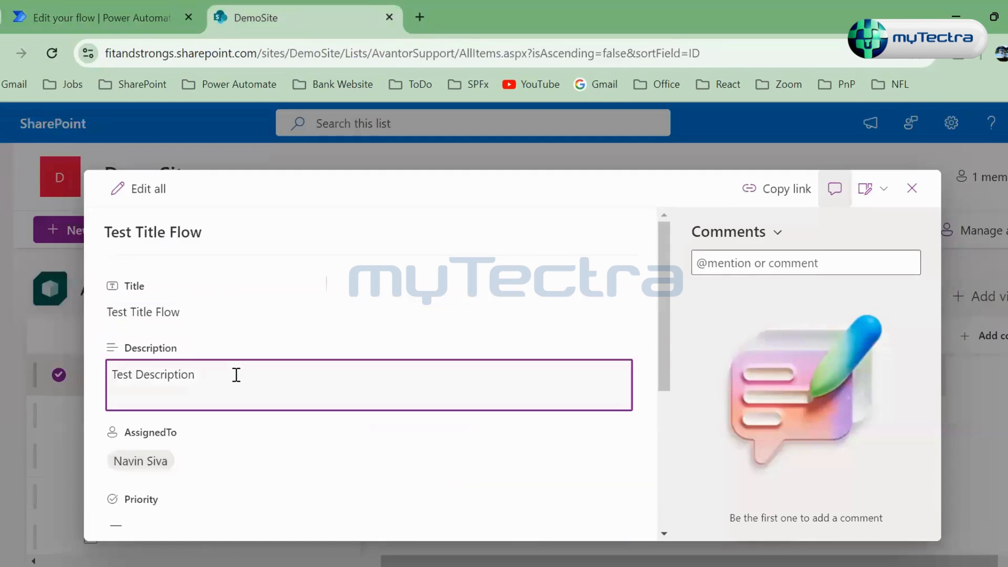
{"action": "left_click", "coordinate": [237, 375]}
{"action": "type", "text": "Flow"}
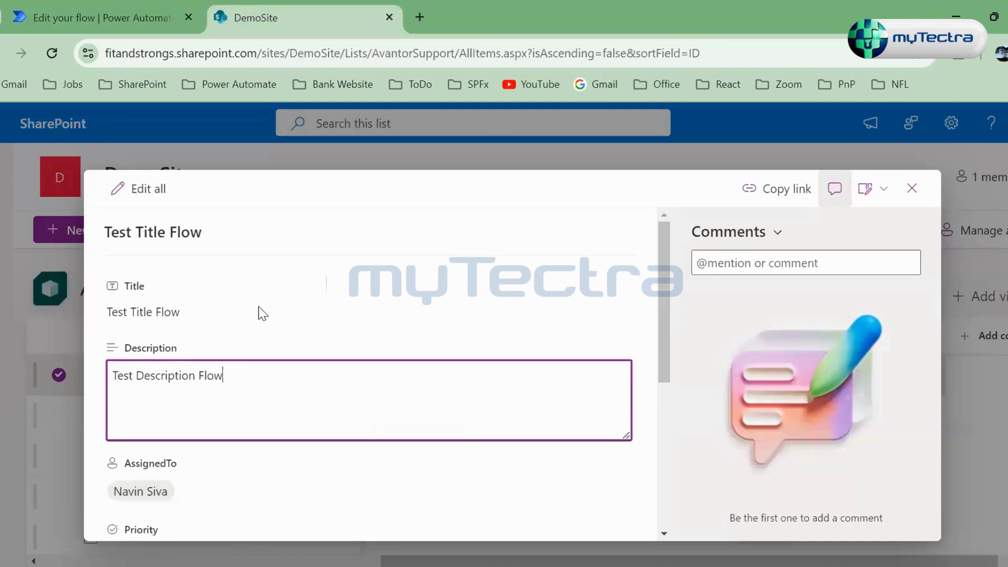
{"action": "left_click", "coordinate": [259, 312]}
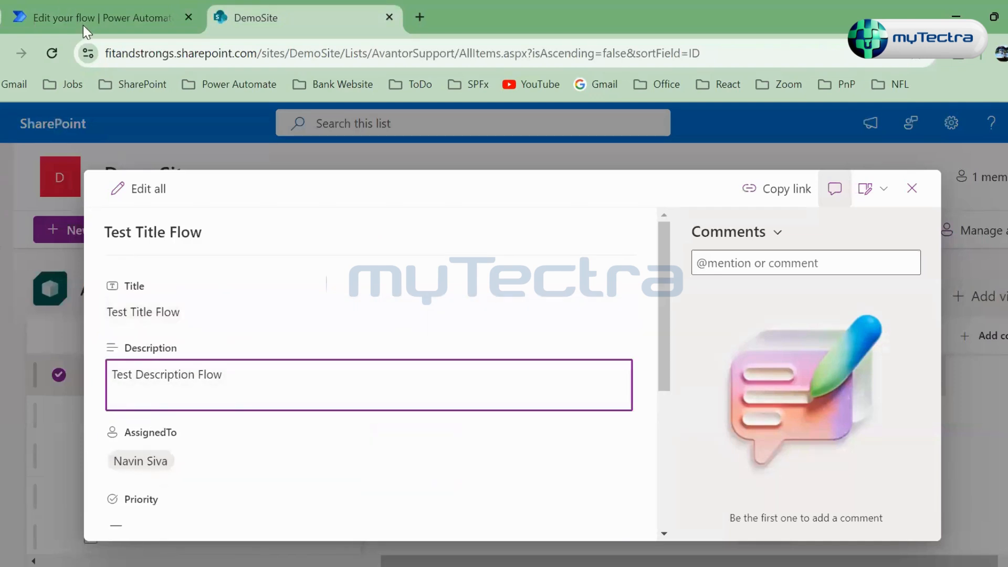
Step: Switch back to Power Automate, leave the flow editor, and refresh the FileOnChange 28-day run history to check for a new run
{"action": "left_click", "coordinate": [114, 20]}
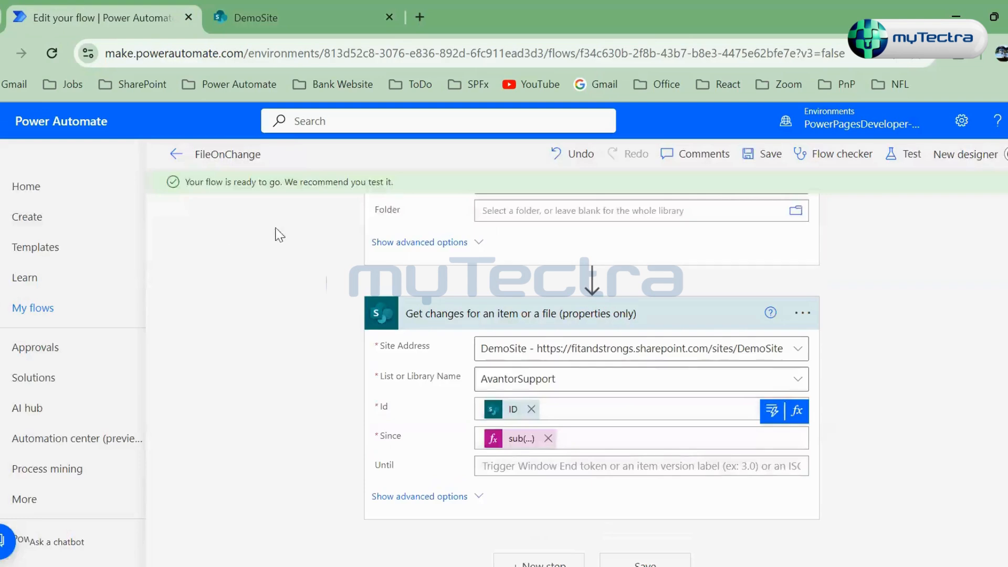
{"action": "left_click", "coordinate": [175, 154]}
{"action": "scroll", "coordinate": [366, 424], "scroll_direction": "down", "scroll_amount": 1}
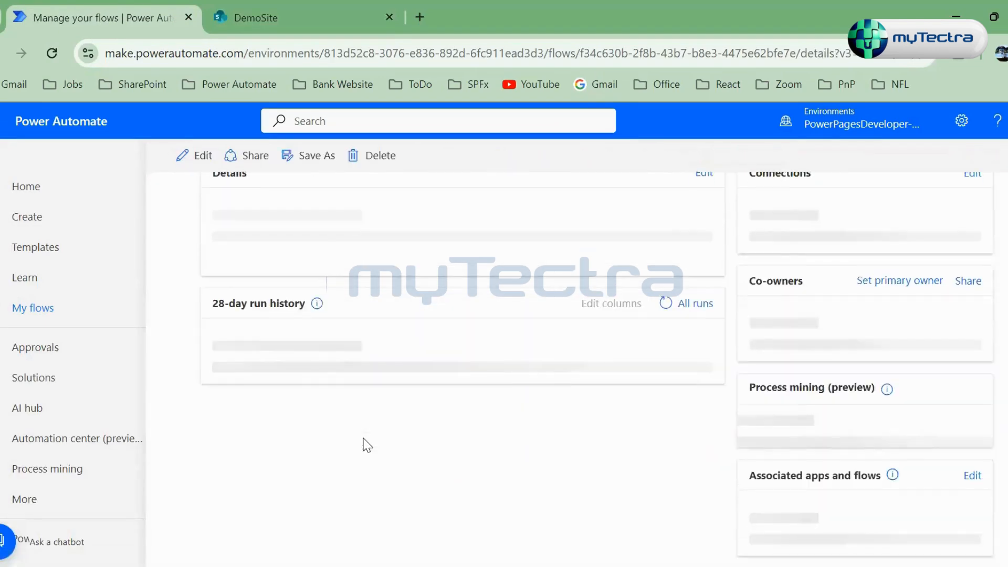
{"action": "scroll", "coordinate": [391, 404], "scroll_direction": "down", "scroll_amount": 4}
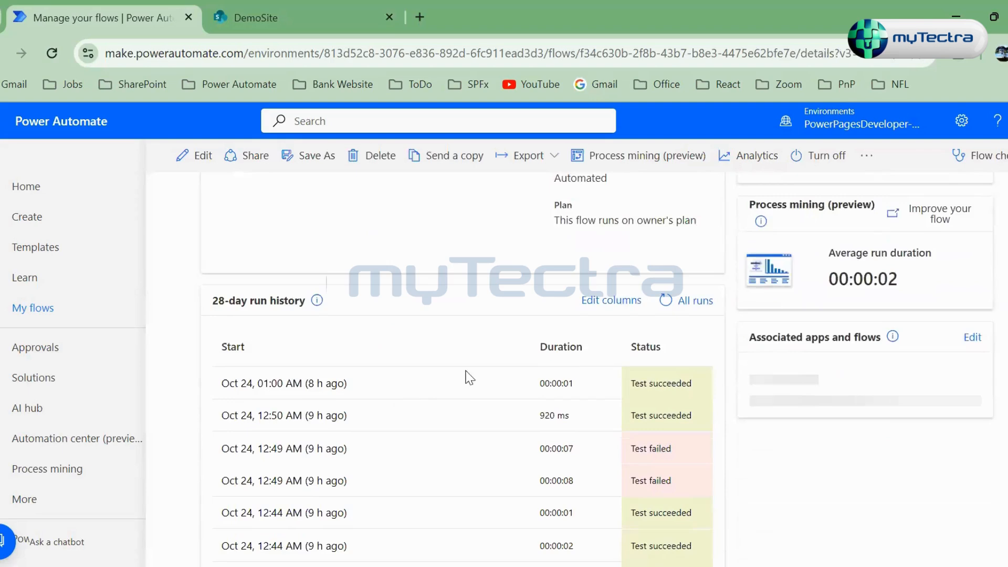
{"action": "left_click", "coordinate": [666, 222]}
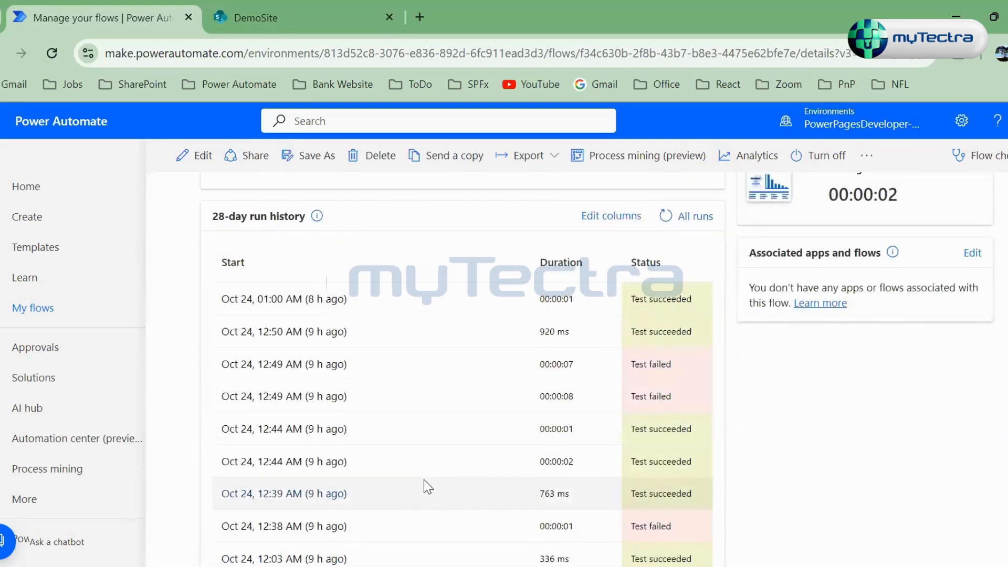
{"action": "left_click", "coordinate": [665, 217]}
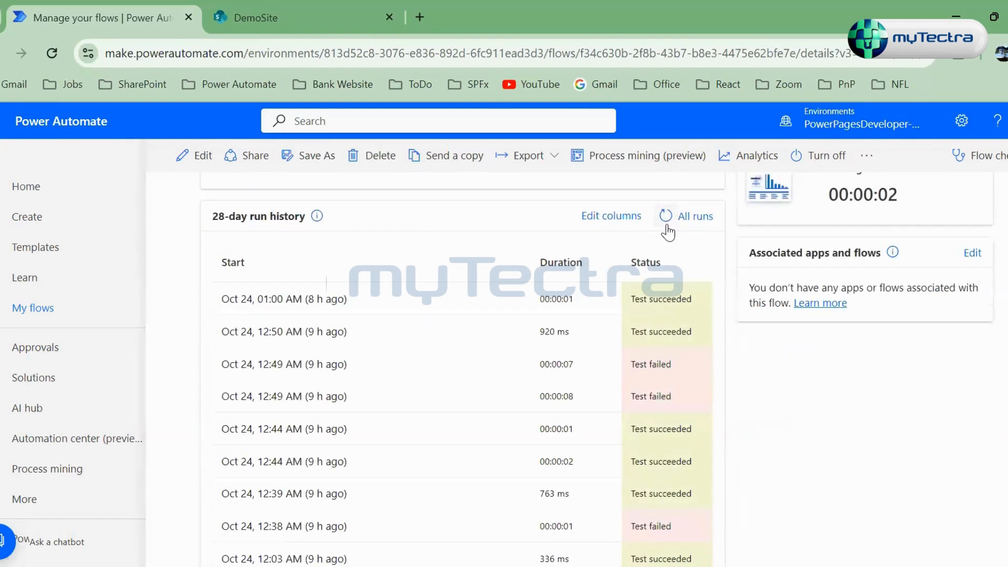
{"action": "left_click", "coordinate": [667, 222]}
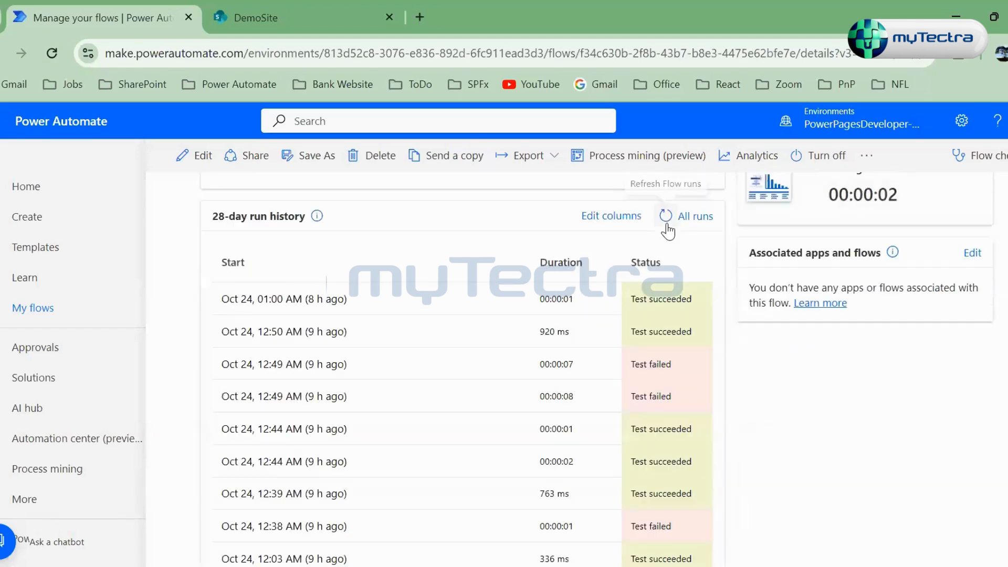
{"action": "left_click", "coordinate": [665, 223]}
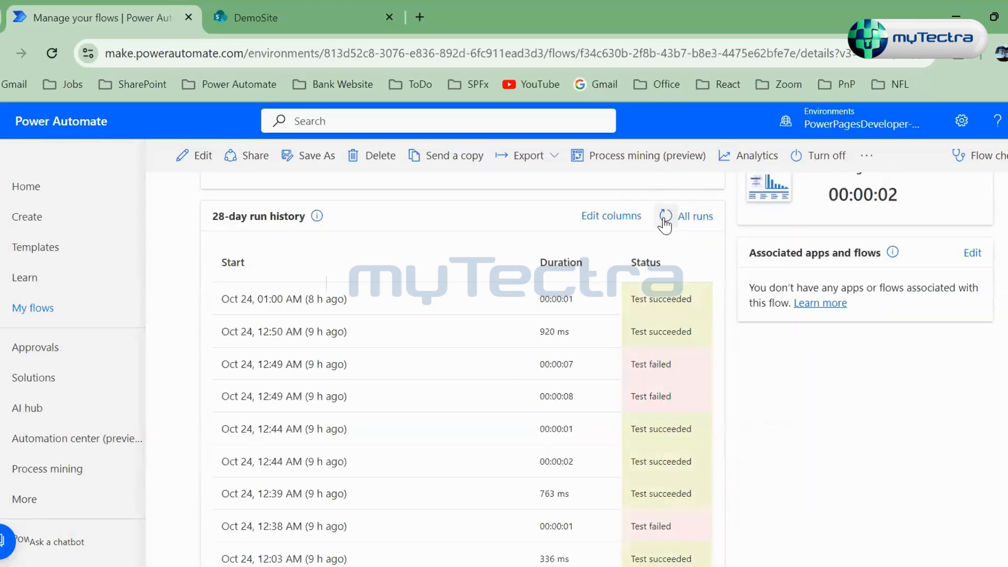
{"action": "left_click", "coordinate": [664, 221]}
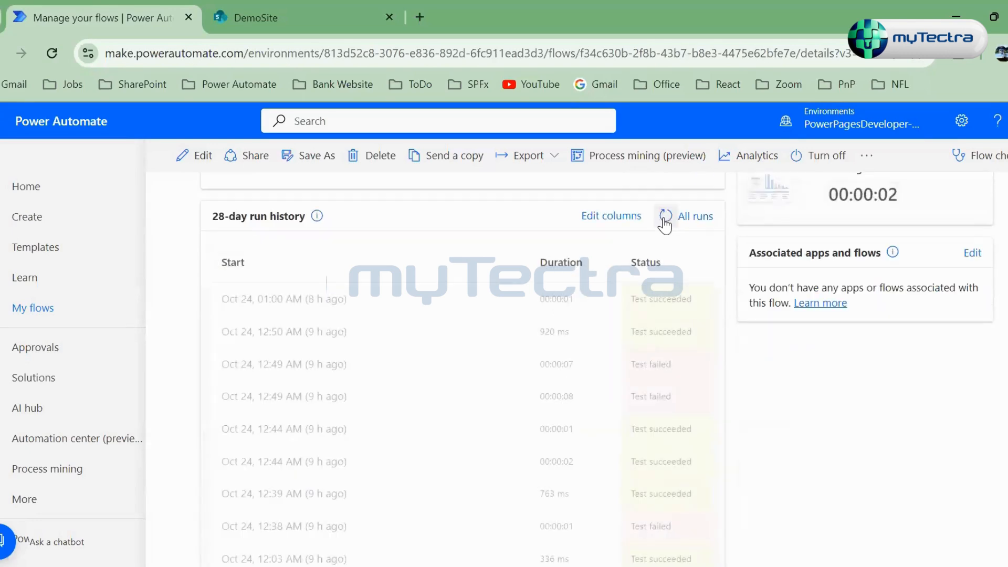
{"action": "left_click", "coordinate": [664, 221]}
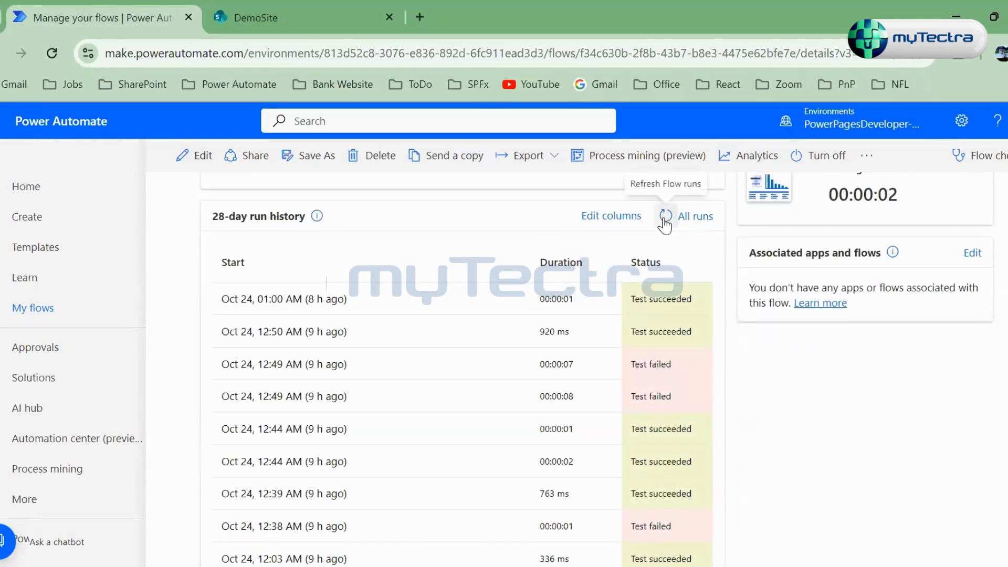
Step: Recheck the edited item in SharePoint, and refresh the flow's run history again in Power Automate
{"action": "left_click", "coordinate": [335, 9]}
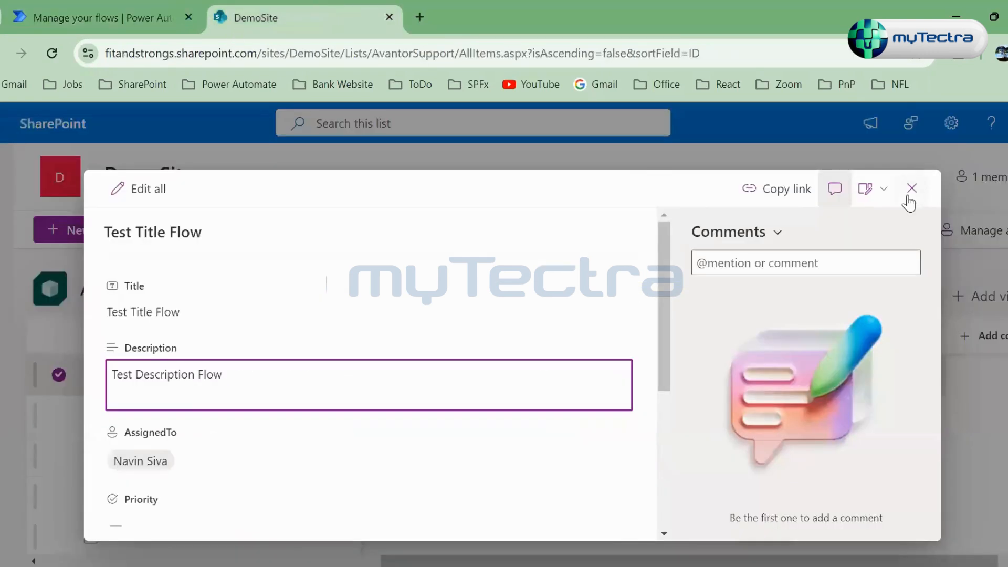
{"action": "left_click", "coordinate": [131, 16]}
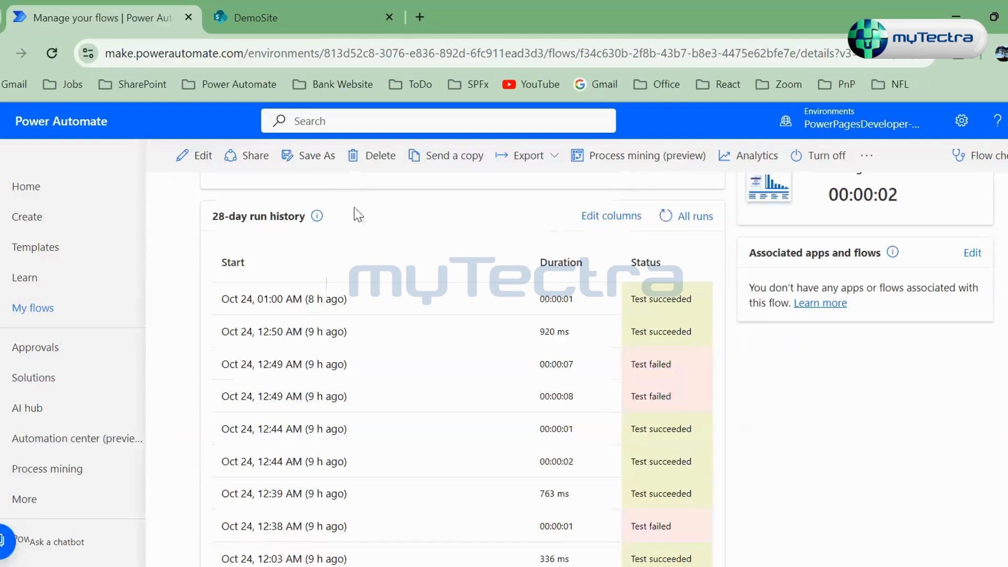
{"action": "left_click", "coordinate": [662, 214]}
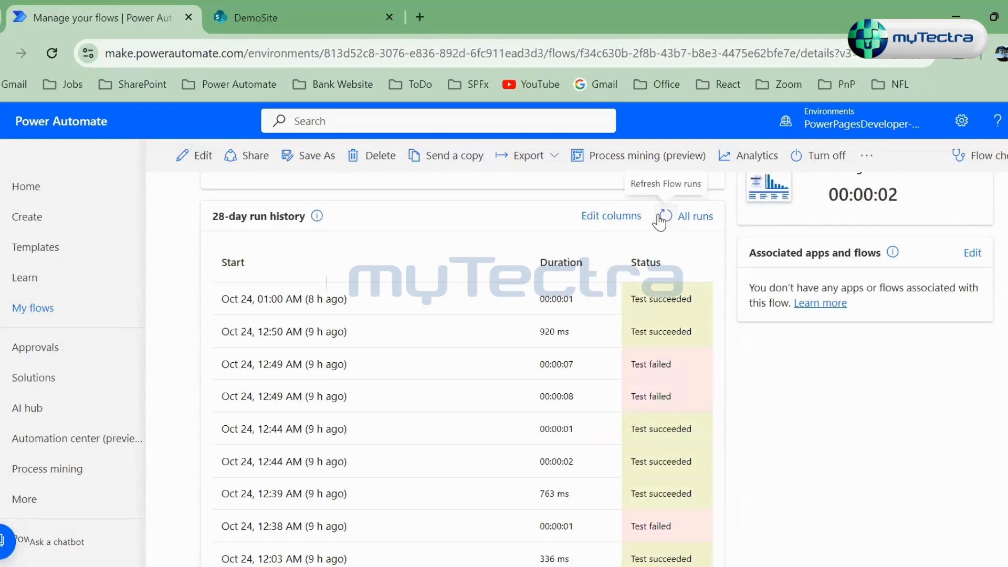
{"action": "left_click", "coordinate": [664, 218]}
{"action": "left_click", "coordinate": [664, 220]}
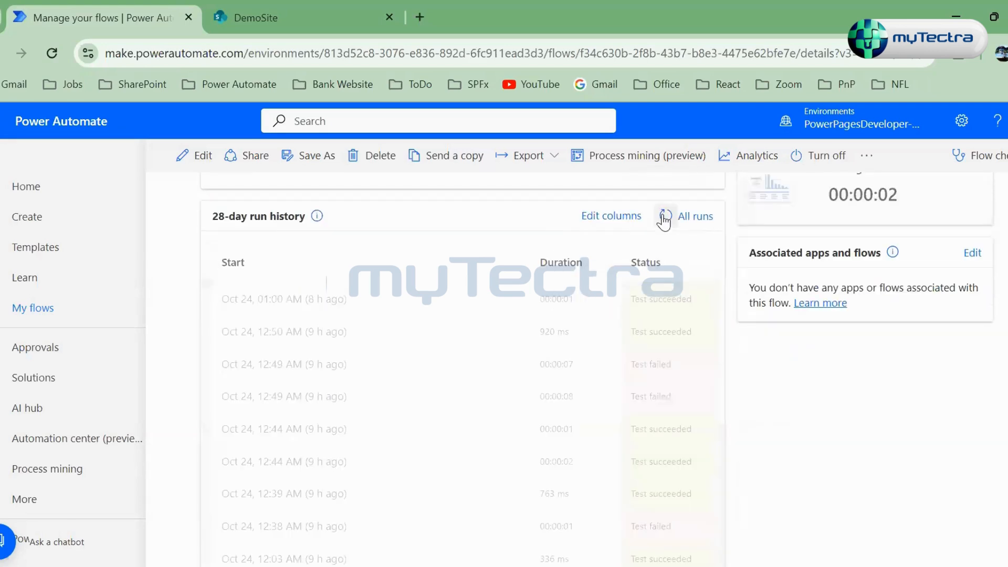
{"action": "left_click", "coordinate": [665, 220]}
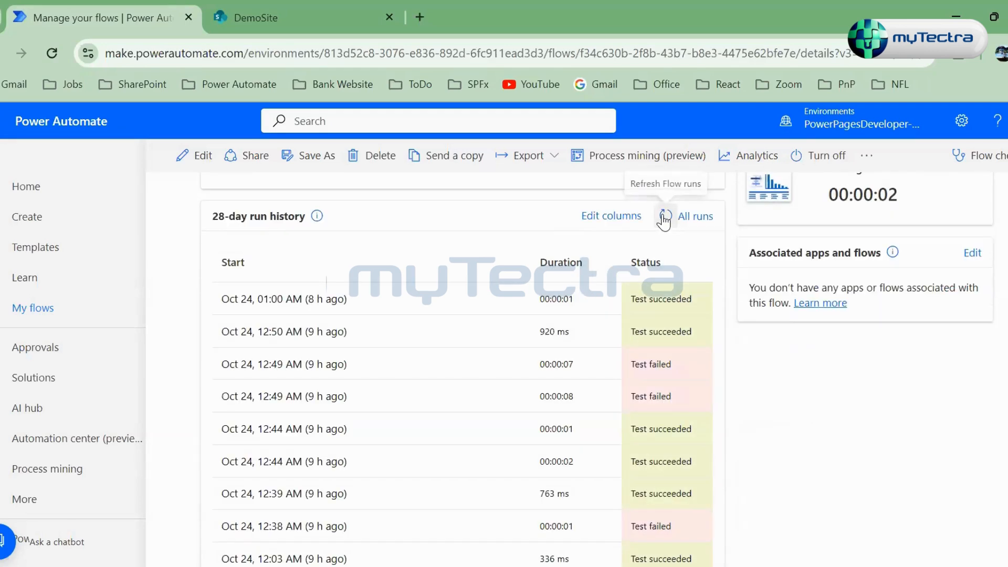
{"action": "left_click", "coordinate": [666, 220]}
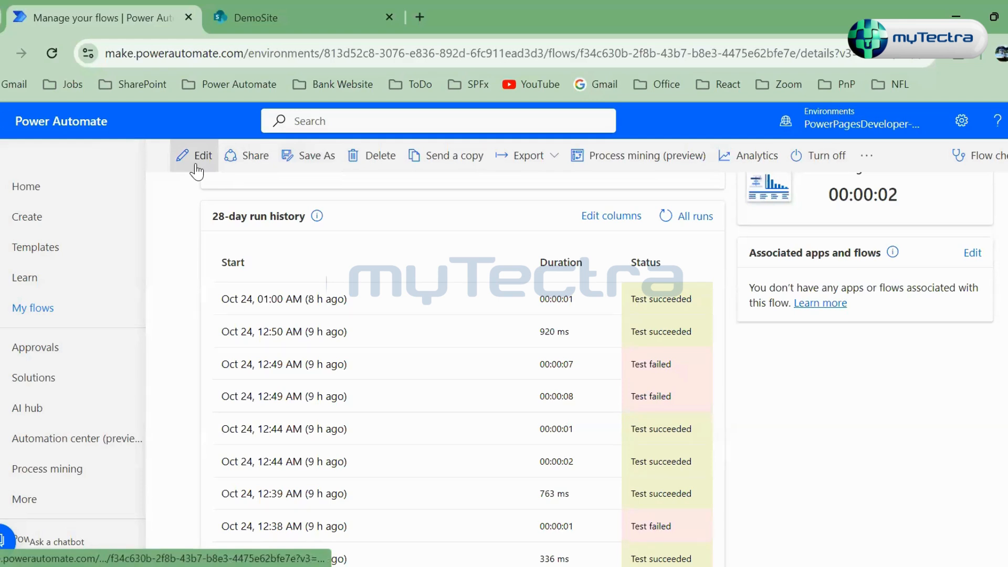
Step: Check all of the flow's runs, return to its details page, and refresh the run history there
{"action": "left_click", "coordinate": [687, 216]}
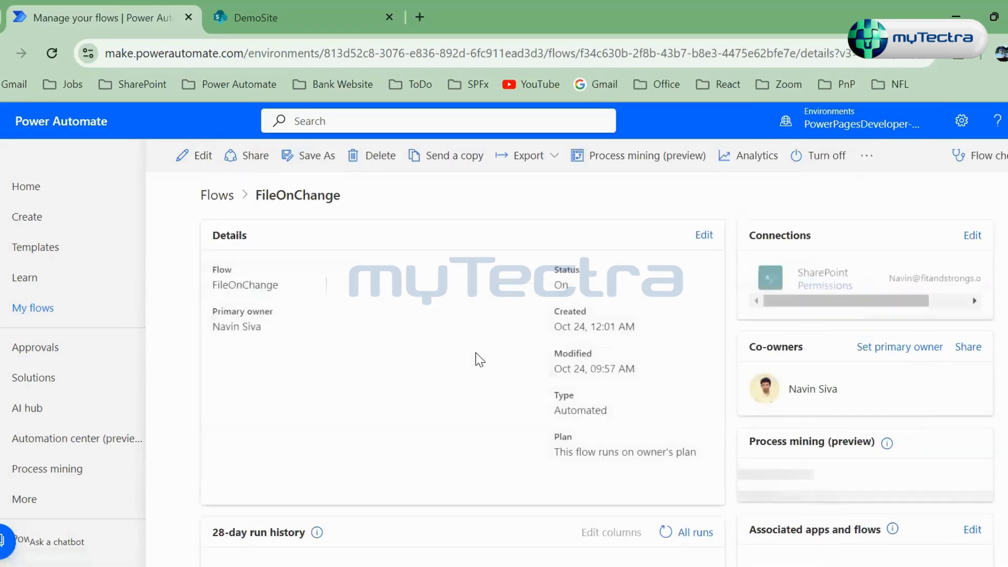
{"action": "scroll", "coordinate": [477, 357], "scroll_direction": "down", "scroll_amount": 2}
{"action": "scroll", "coordinate": [619, 372], "scroll_direction": "down", "scroll_amount": 1}
{"action": "left_click", "coordinate": [665, 363]}
{"action": "scroll", "coordinate": [180, 188], "scroll_direction": "up", "scroll_amount": 3}
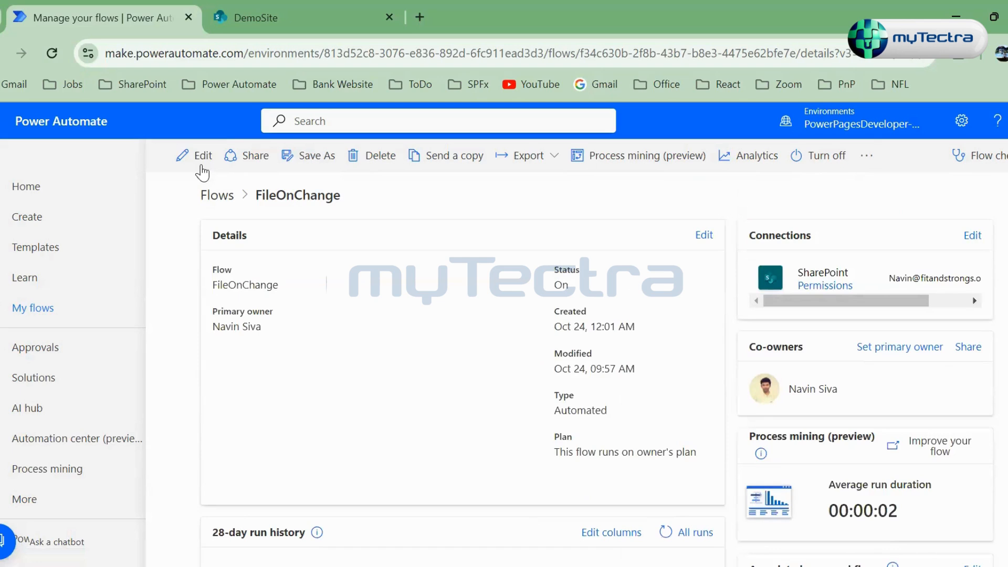
Step: Open the FileOnChange flow for editing and test it automatically with the most recent successful trigger run
{"action": "left_click", "coordinate": [199, 155]}
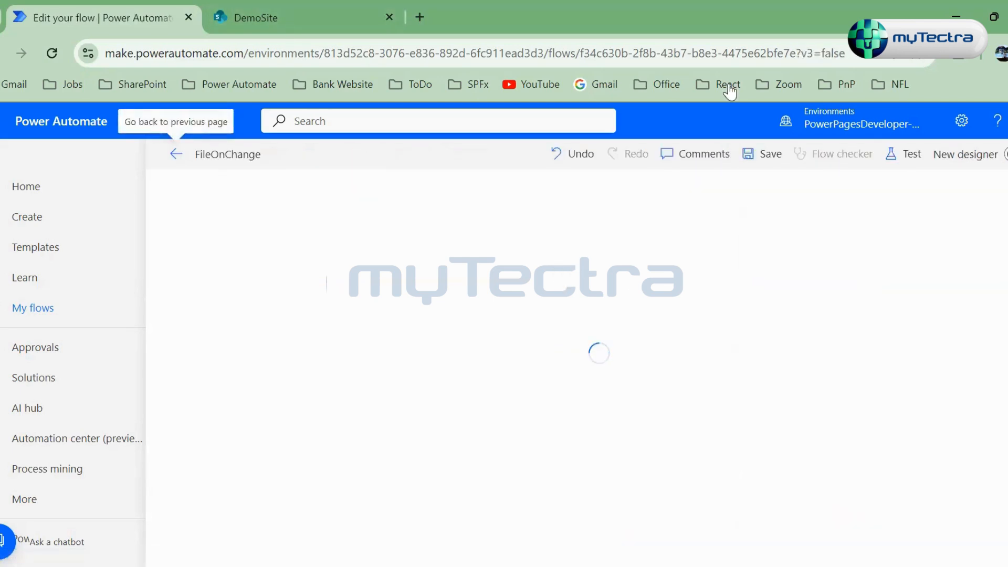
{"action": "left_click", "coordinate": [898, 154]}
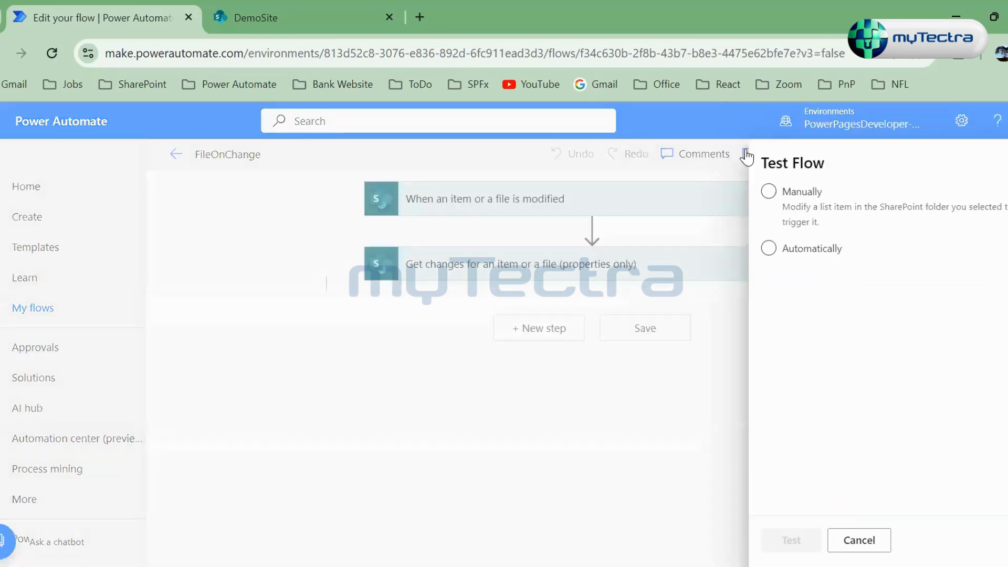
{"action": "left_click", "coordinate": [769, 248]}
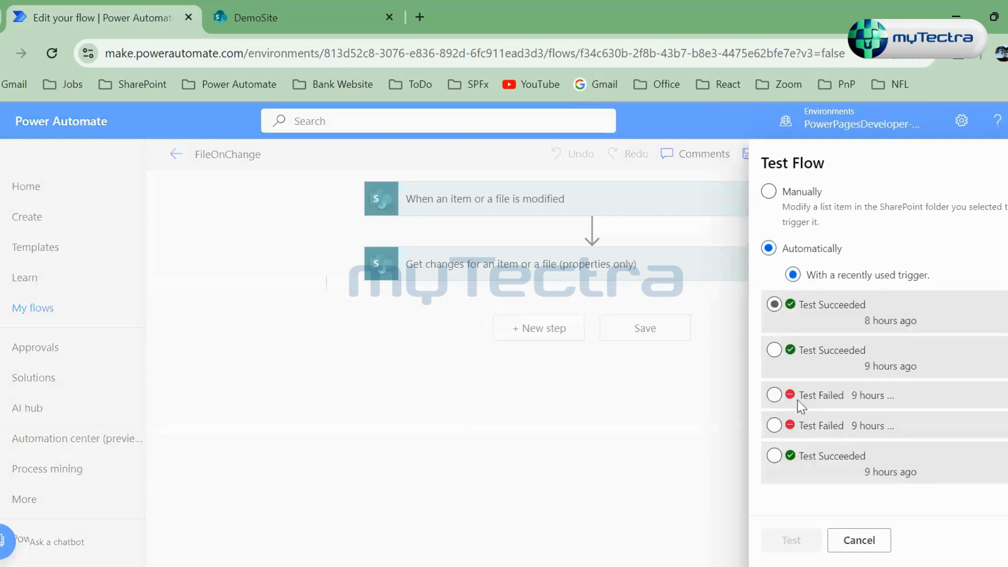
{"action": "left_click", "coordinate": [774, 304]}
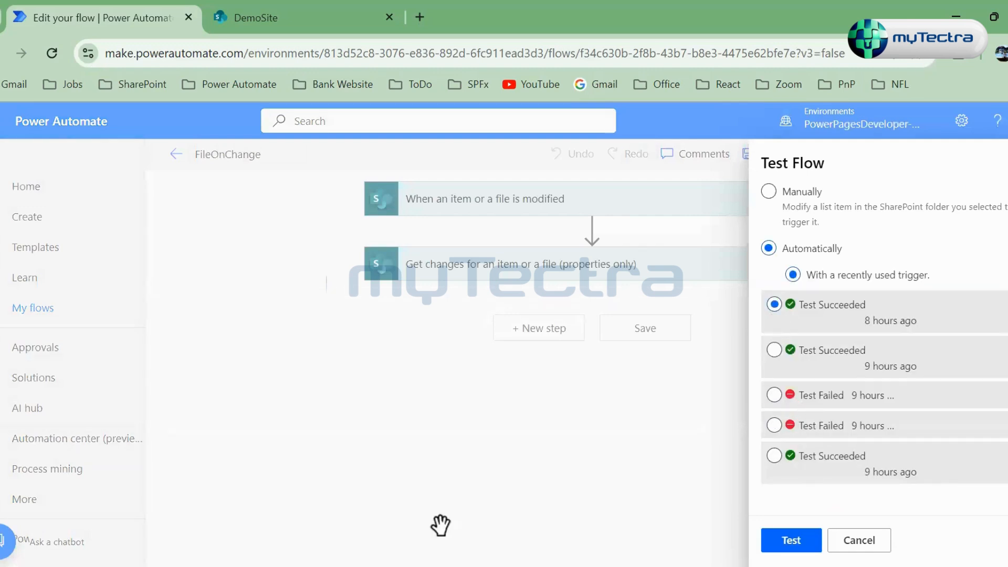
{"action": "left_click", "coordinate": [593, 400]}
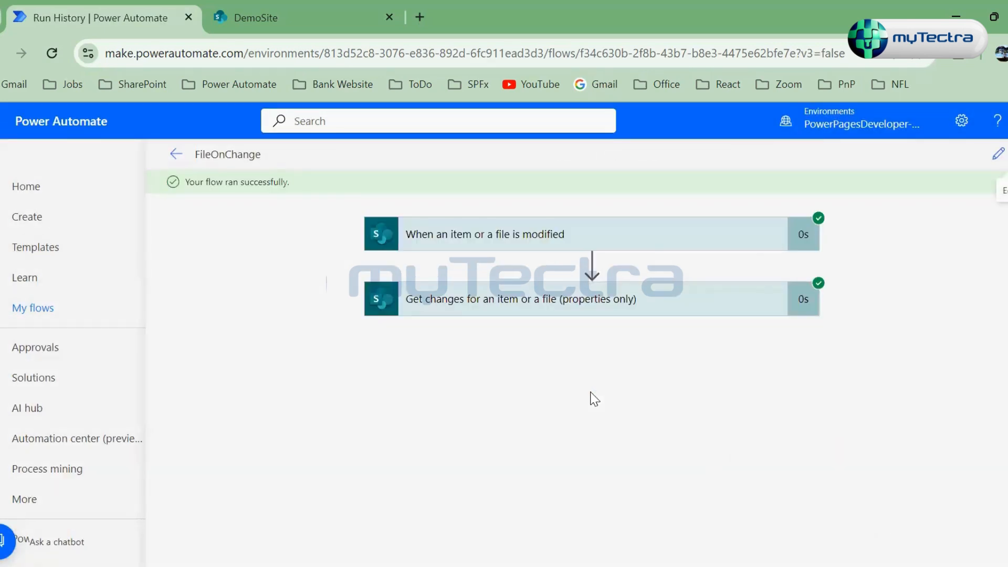
Step: Expand the "When an item or a file is modified" trigger in the run and open its raw outputs
{"action": "left_click", "coordinate": [668, 243]}
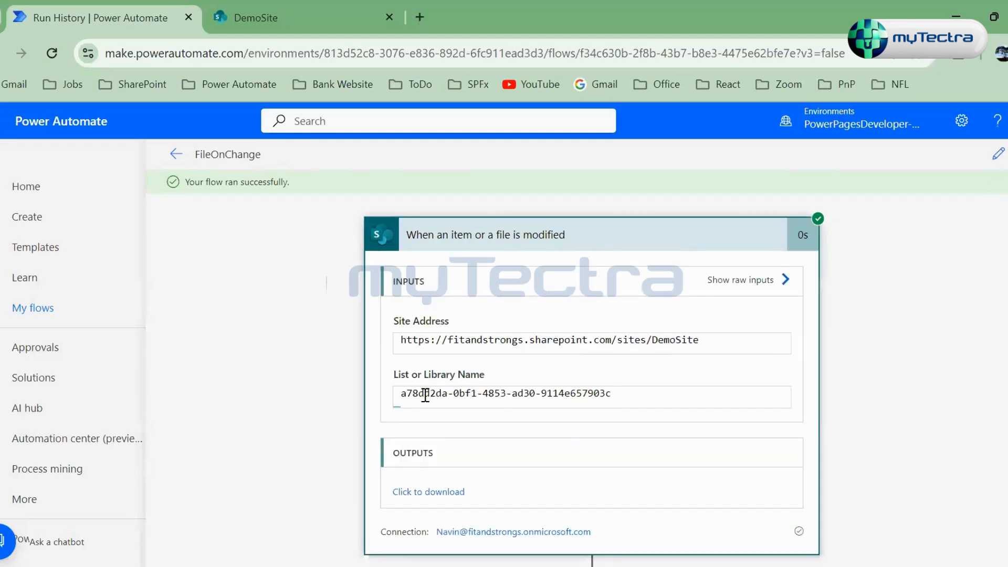
{"action": "scroll", "coordinate": [318, 404], "scroll_direction": "down", "scroll_amount": 2}
{"action": "scroll", "coordinate": [430, 383], "scroll_direction": "up", "scroll_amount": 2}
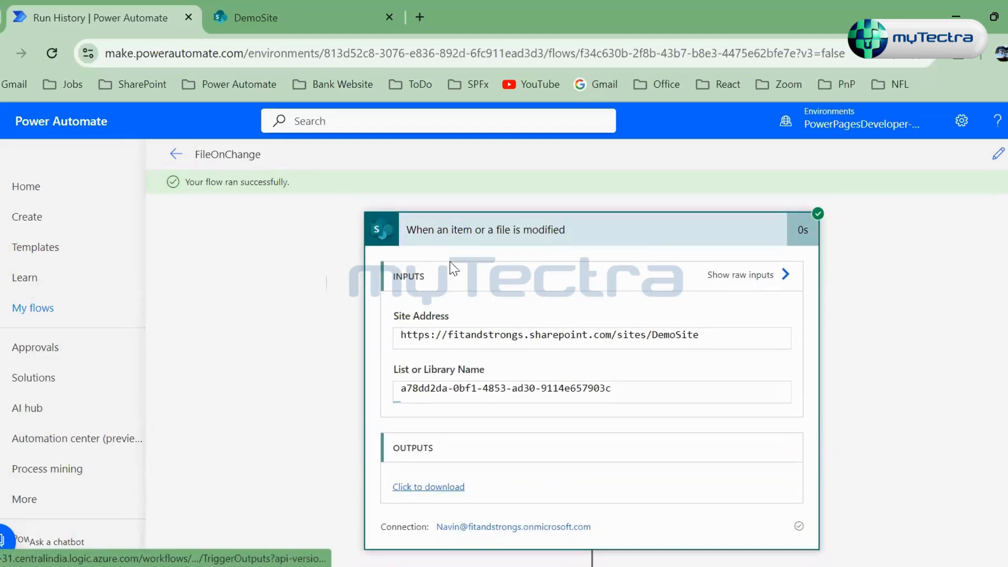
{"action": "scroll", "coordinate": [430, 376], "scroll_direction": "down", "scroll_amount": 2}
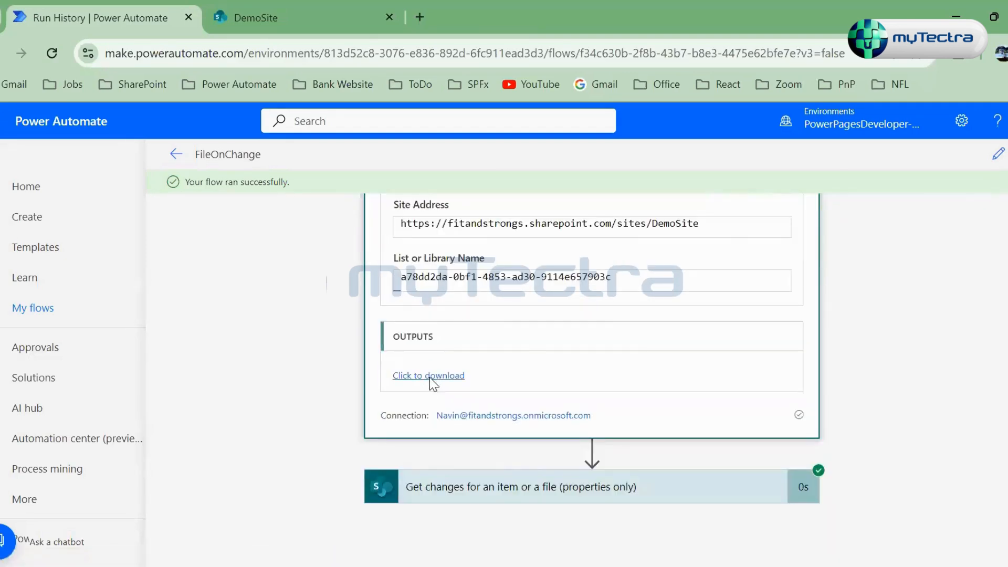
{"action": "left_click", "coordinate": [427, 376]}
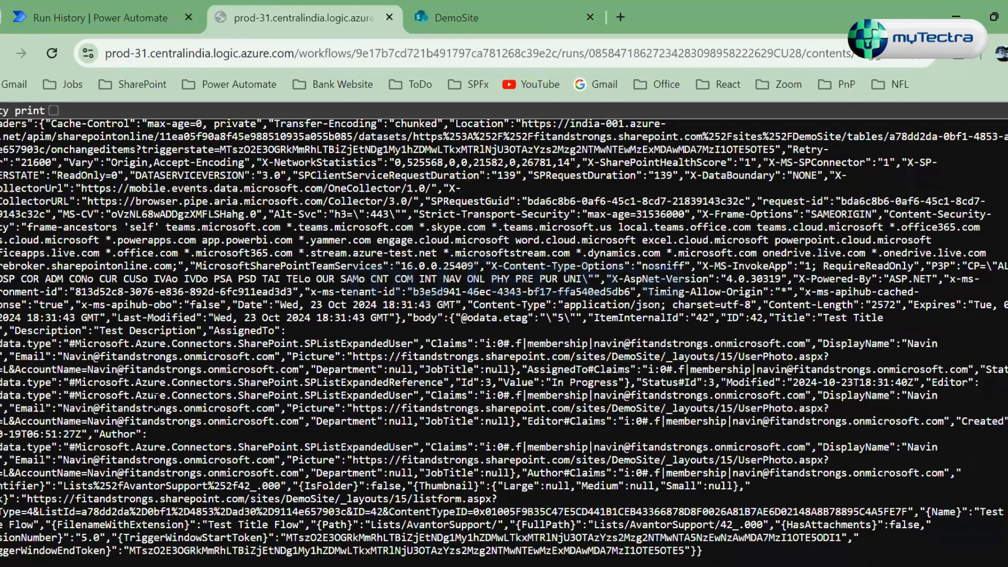
Step: Search the trigger's raw output for "ID", then clear the search text
{"action": "key", "text": "ctrl+f"}
{"action": "type", "text": "ID"}
{"action": "key", "text": "Return"}
{"action": "key", "text": "Return"}
{"action": "key", "text": "Return"}
{"action": "key", "text": "BackSpace"}
{"action": "key", "text": "BackSpace"}
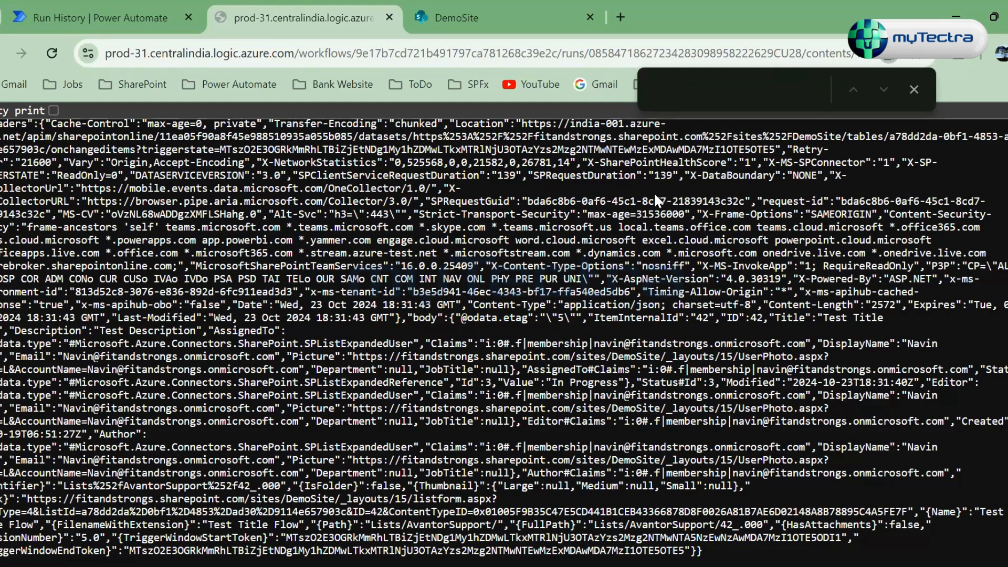
Step: Switch to the AvantorSupport list in SharePoint and sort it by ID from smaller to larger
{"action": "left_click", "coordinate": [451, 17]}
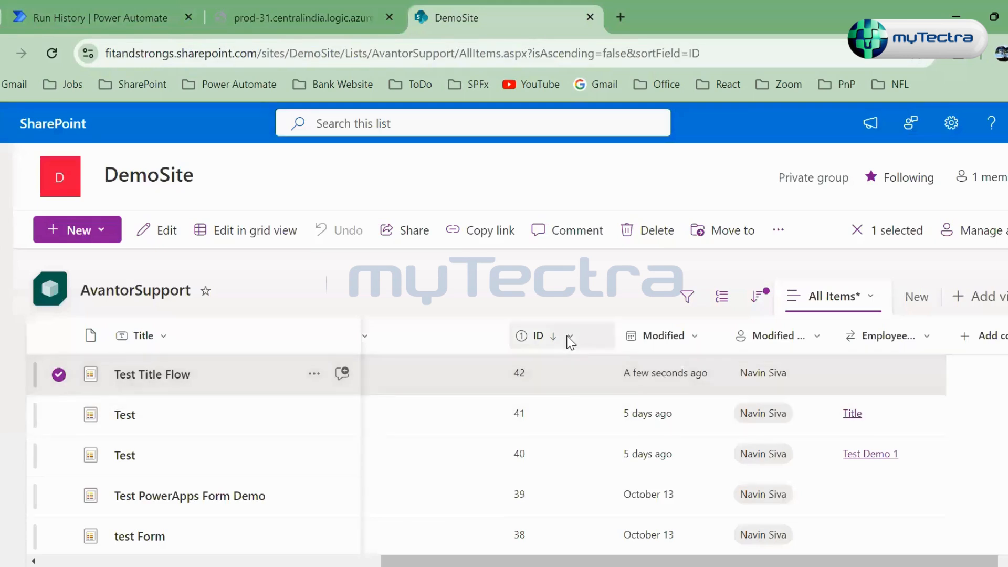
{"action": "left_click", "coordinate": [559, 336]}
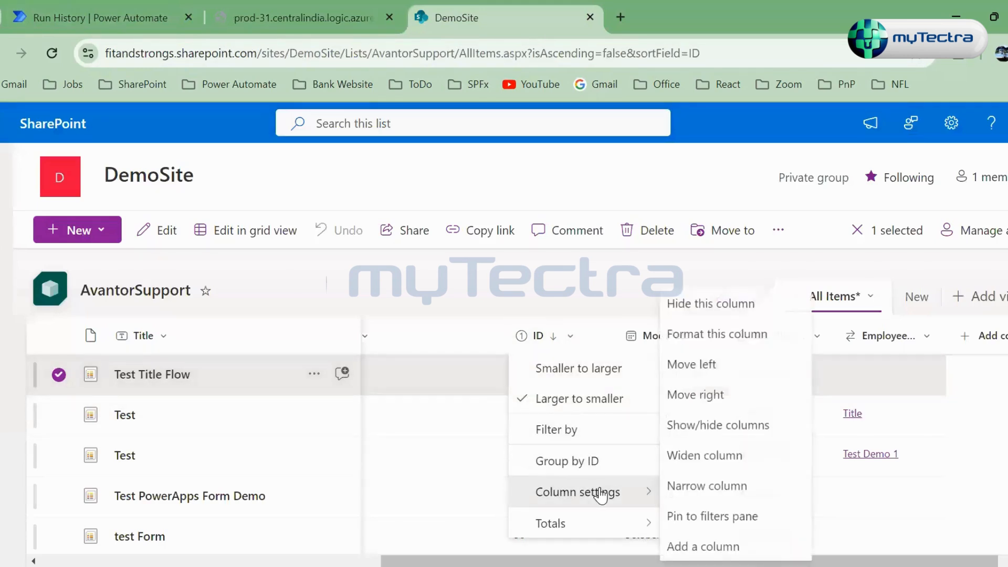
{"action": "left_click", "coordinate": [562, 371]}
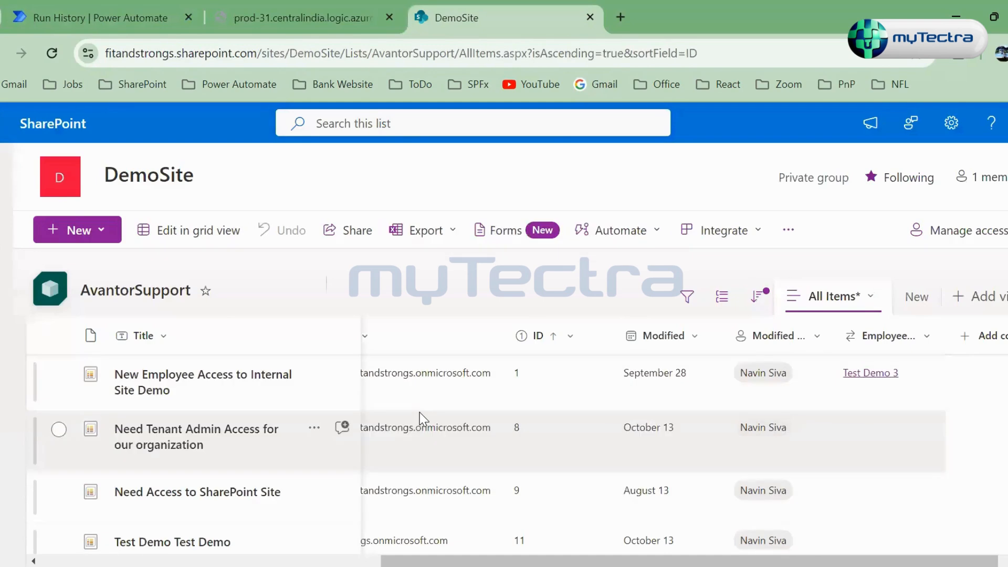
{"action": "scroll", "coordinate": [421, 411], "scroll_direction": "down", "scroll_amount": 5}
{"action": "scroll", "coordinate": [420, 412], "scroll_direction": "up", "scroll_amount": 5}
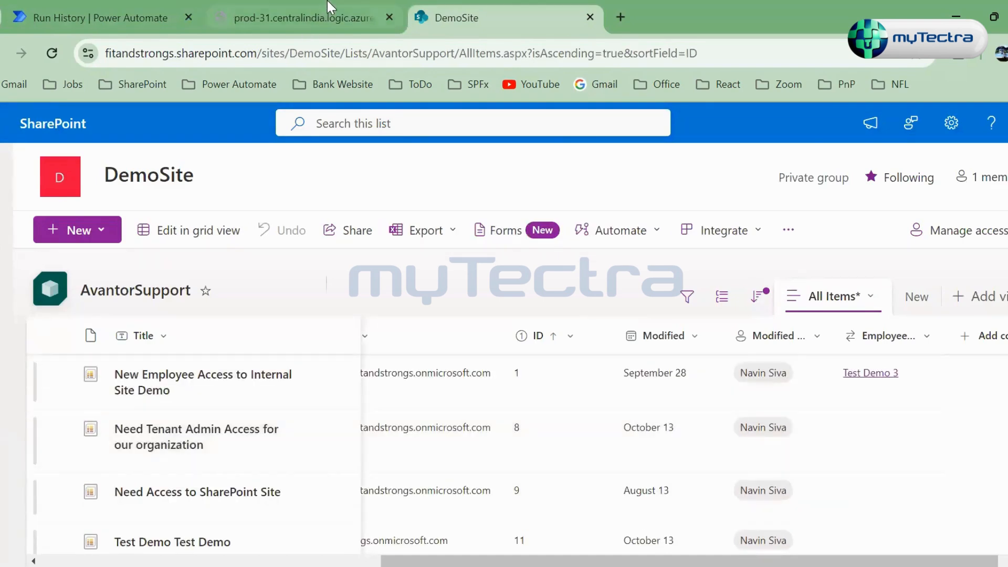
Step: Close the raw output page, return to the flow editor, and review the modified-item trigger's settings including its advanced options
{"action": "left_click", "coordinate": [209, 26]}
{"action": "key", "text": "ctrl+w"}
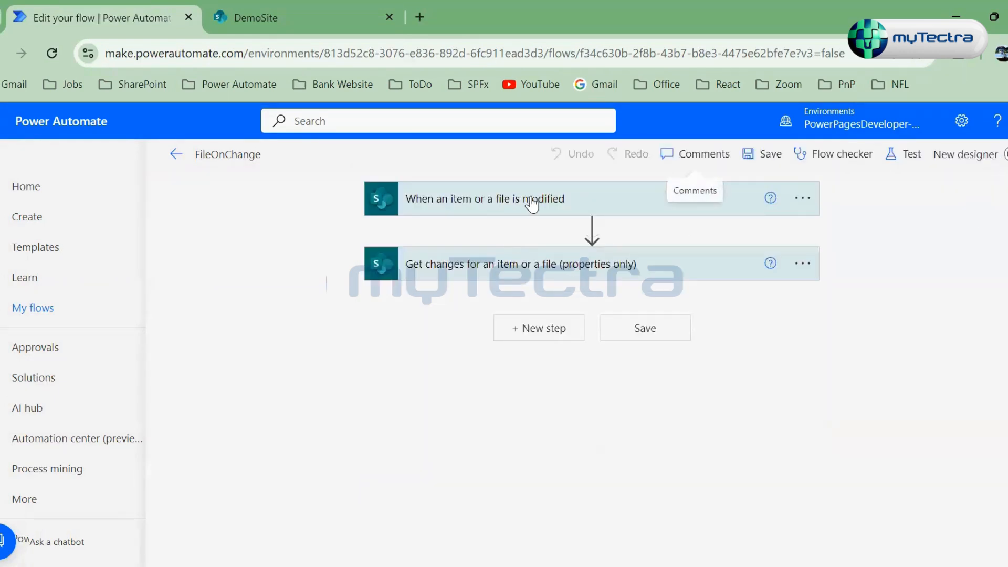
{"action": "left_click", "coordinate": [505, 199]}
{"action": "left_click", "coordinate": [426, 326]}
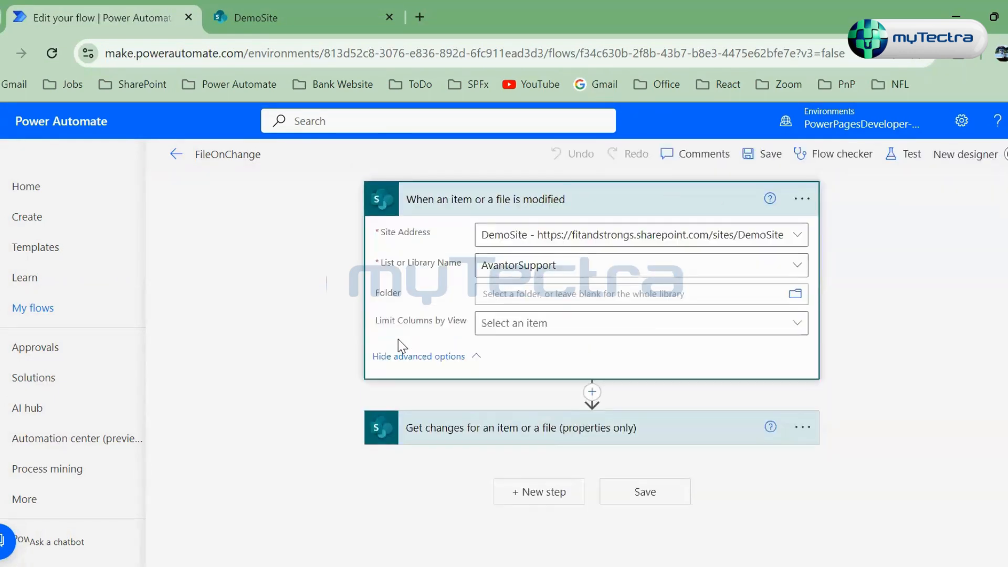
Step: Delete the current trigger and replace it with the SharePoint trigger "When an item is created or modified"
{"action": "left_click", "coordinate": [801, 204]}
{"action": "left_click", "coordinate": [861, 380]}
{"action": "left_click", "coordinate": [505, 372]}
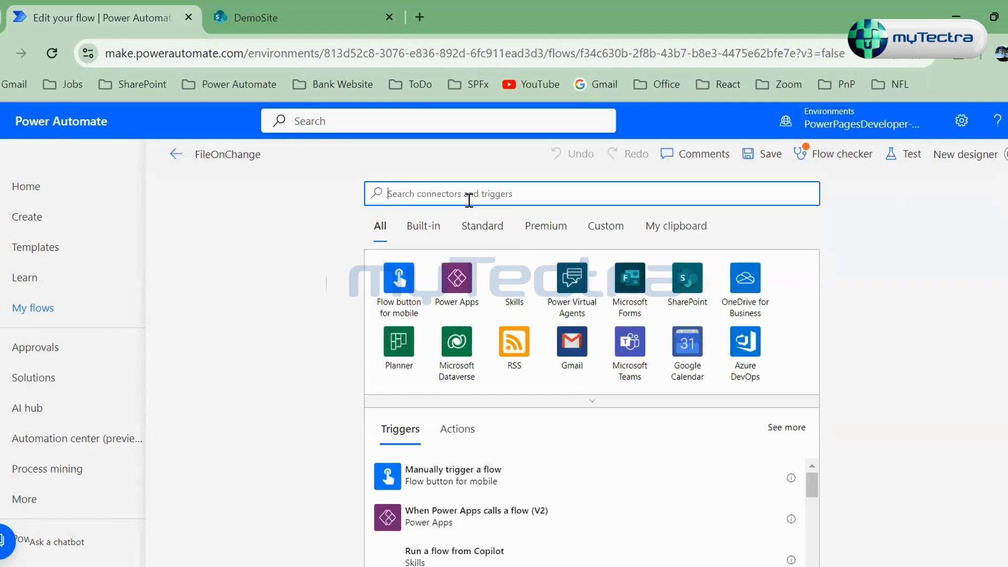
{"action": "type", "text": "sharepoint"}
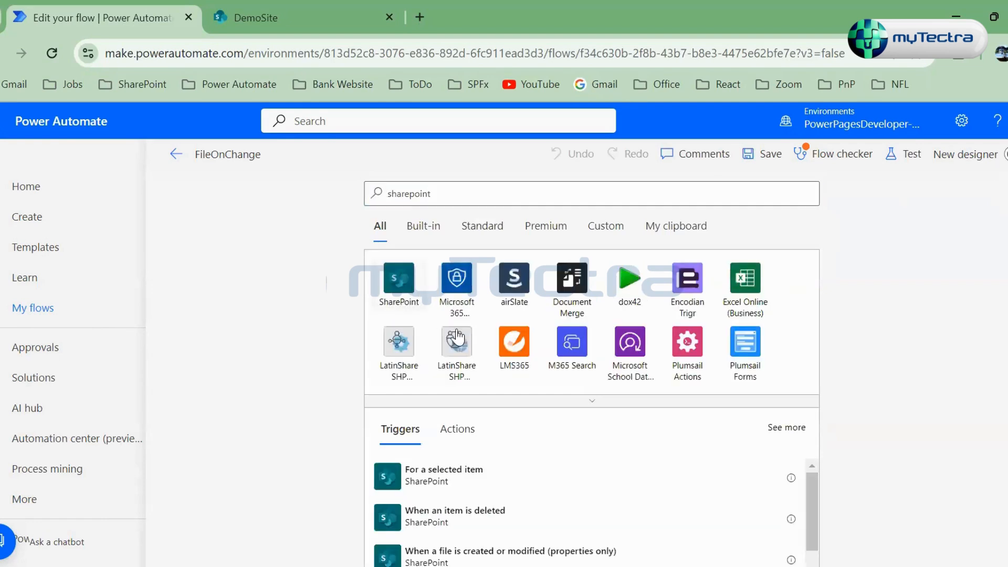
{"action": "left_click", "coordinate": [400, 289]}
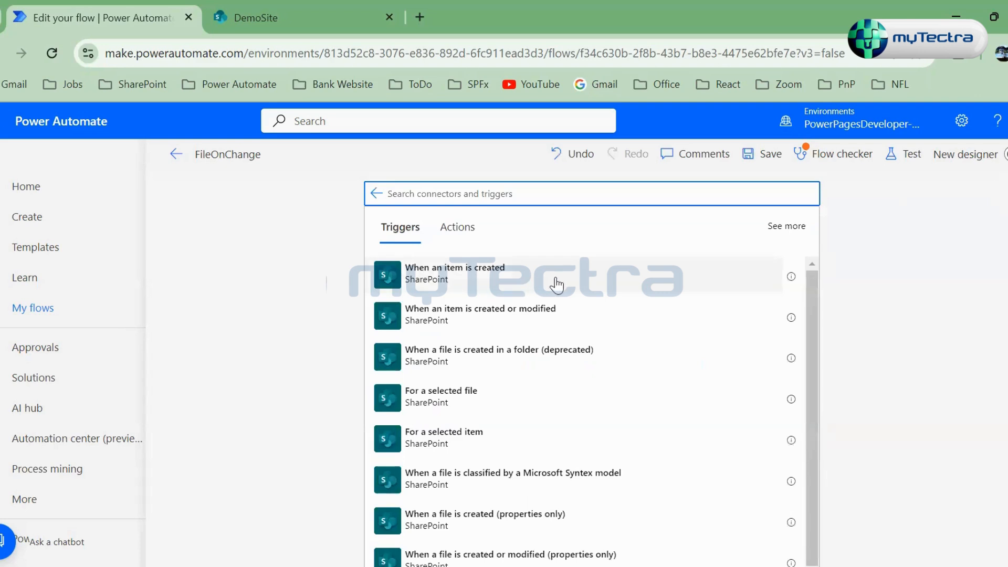
{"action": "left_click", "coordinate": [568, 318]}
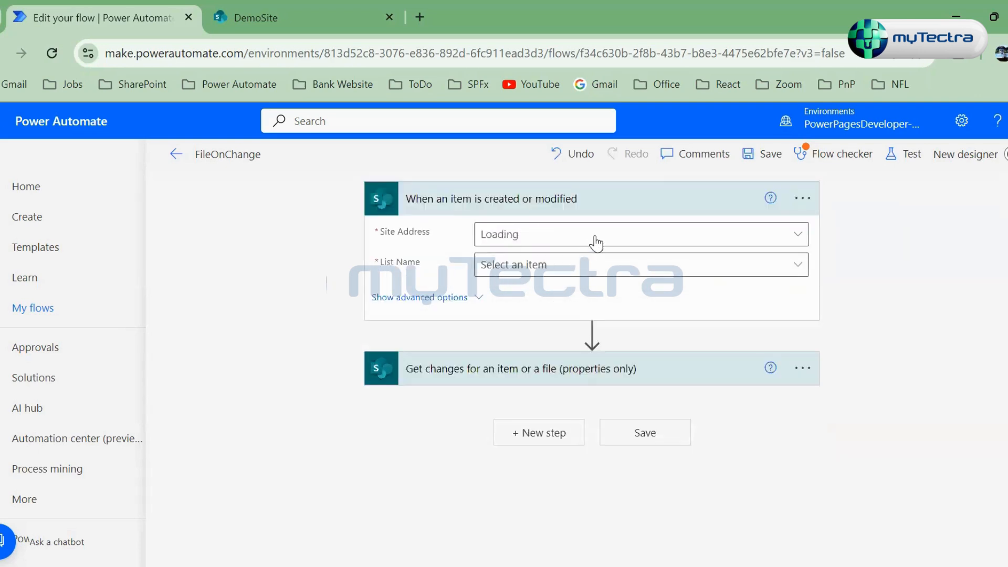
Step: Set the new trigger's site address to DemoSite and its list name to AvantorSupport
{"action": "left_click", "coordinate": [596, 235]}
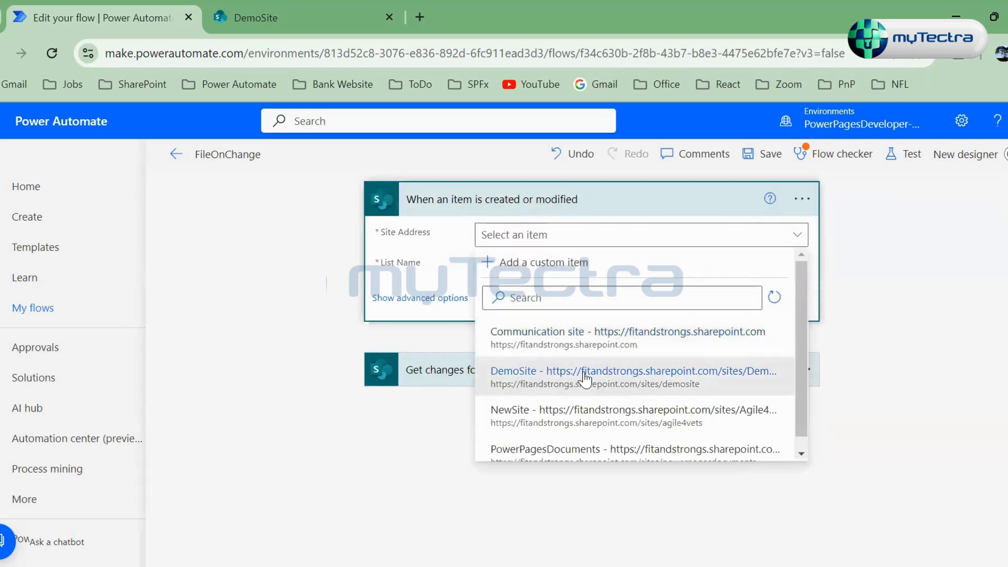
{"action": "left_click", "coordinate": [580, 375]}
{"action": "left_click", "coordinate": [571, 267]}
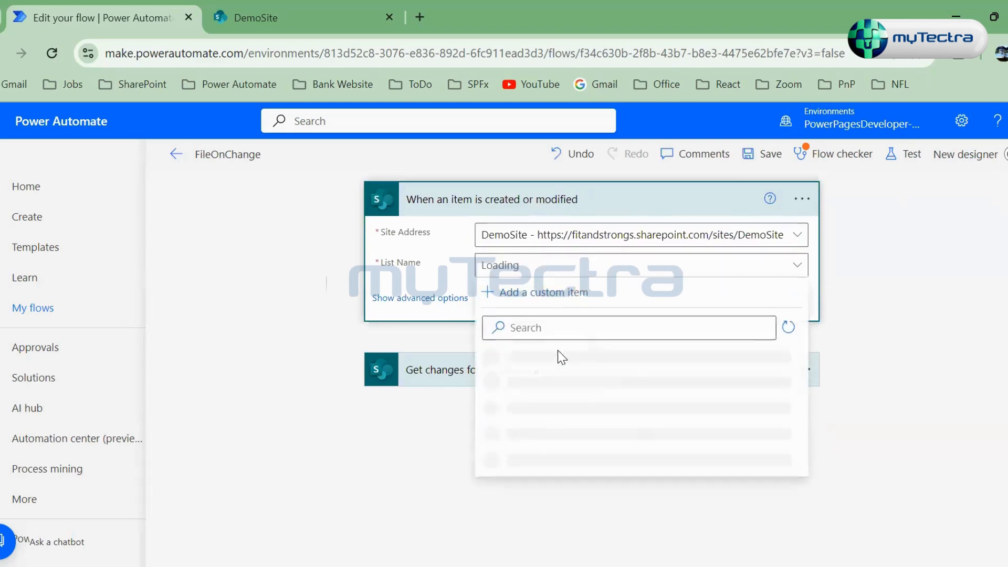
{"action": "left_click", "coordinate": [597, 369]}
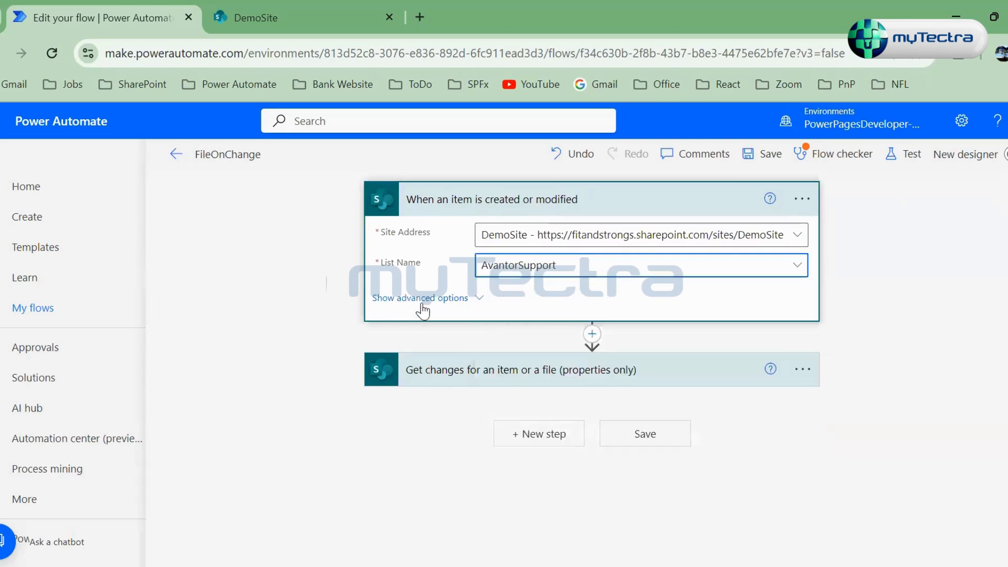
Step: Fill the required Id of the Get changes action with the new trigger's ID and save the flow
{"action": "left_click", "coordinate": [781, 154]}
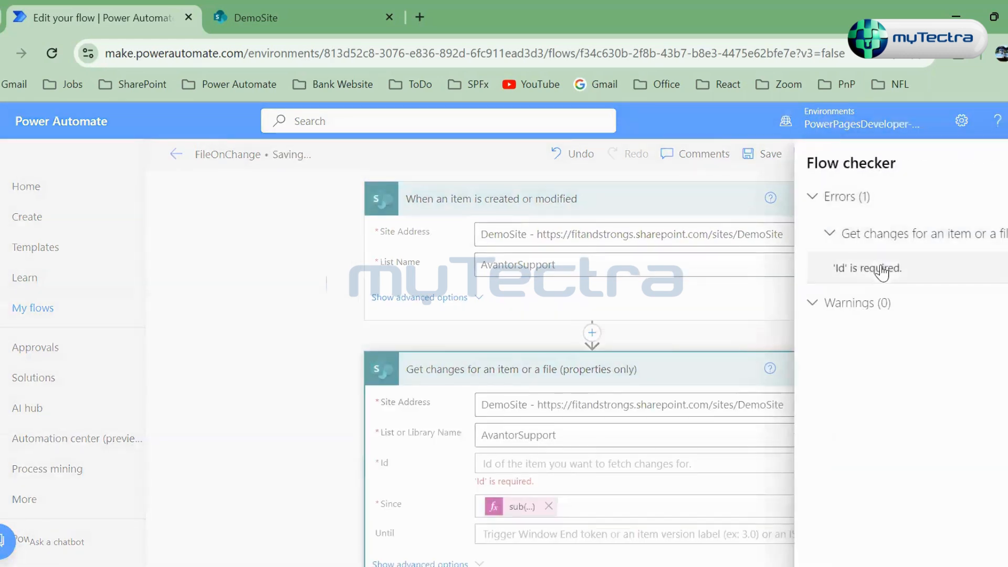
{"action": "left_click", "coordinate": [540, 333]}
{"action": "scroll", "coordinate": [551, 363], "scroll_direction": "down", "scroll_amount": 2}
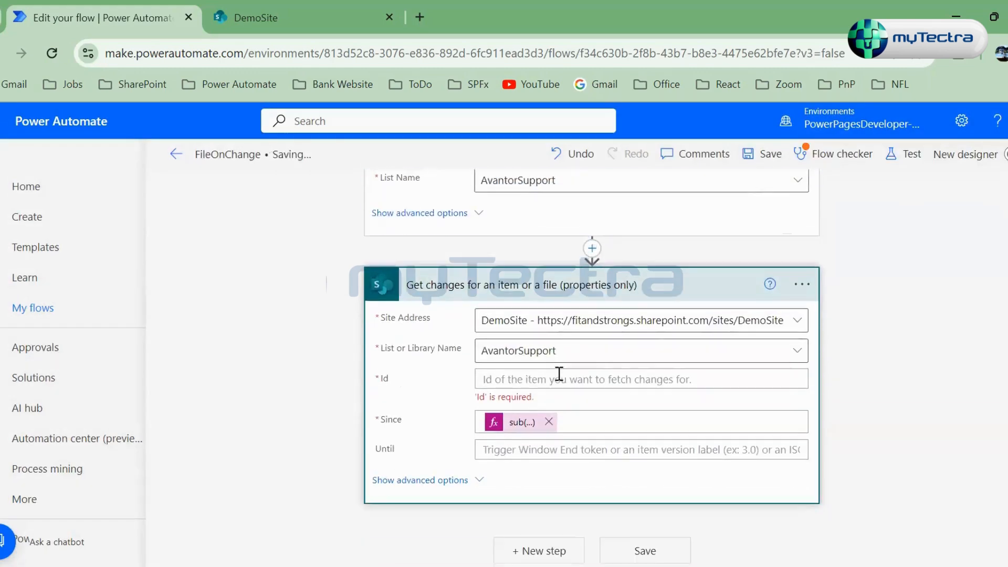
{"action": "left_click", "coordinate": [540, 382]}
{"action": "left_click", "coordinate": [796, 353]}
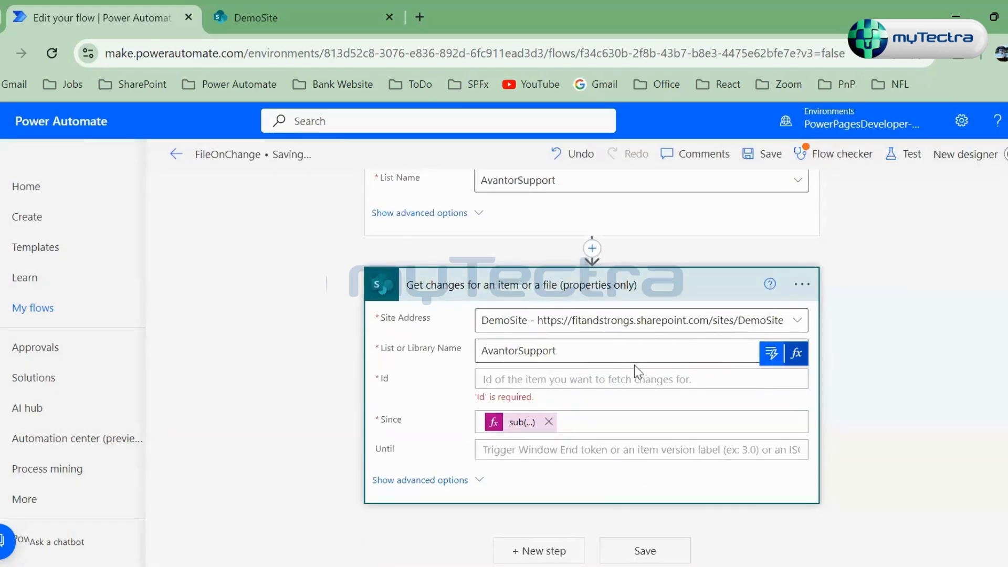
{"action": "left_click", "coordinate": [524, 191]}
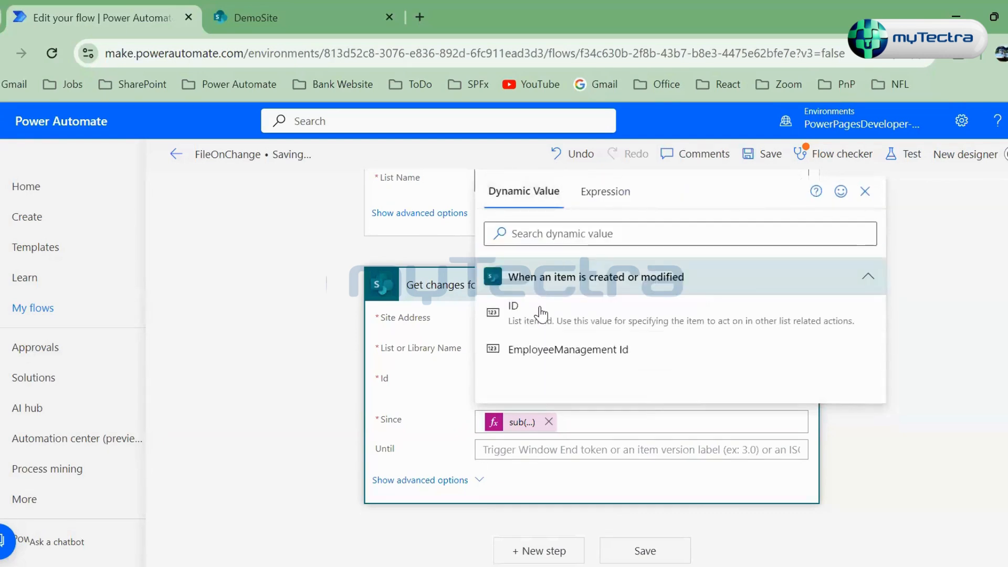
{"action": "left_click", "coordinate": [536, 307]}
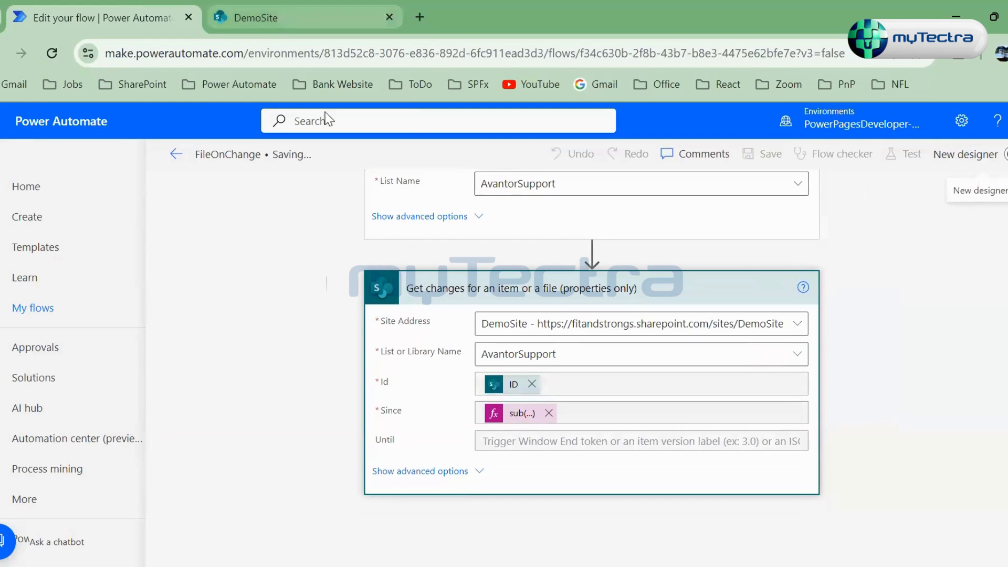
Step: Start a manual test of the FileOnChange flow
{"action": "scroll", "coordinate": [760, 331], "scroll_direction": "up", "scroll_amount": 2}
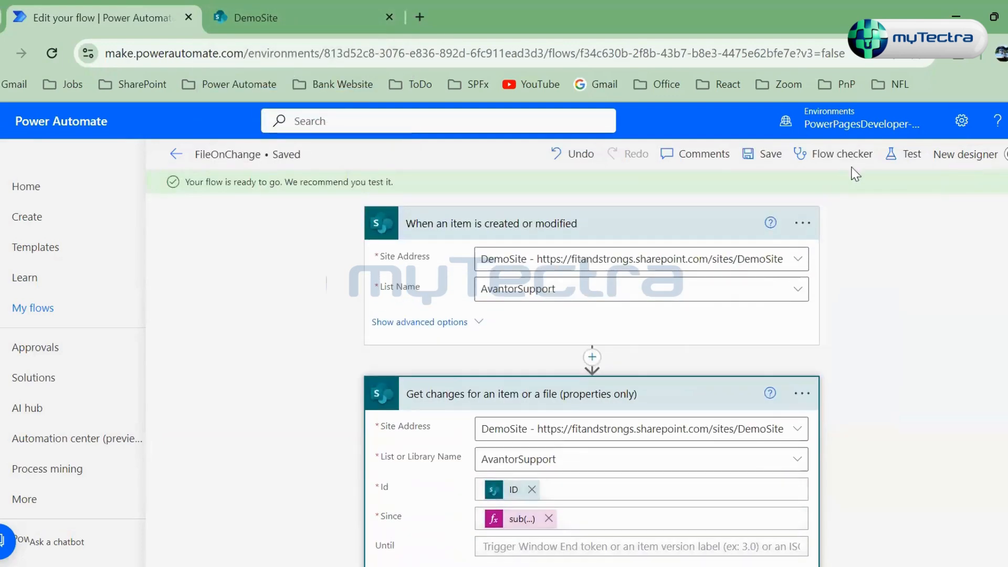
{"action": "left_click", "coordinate": [904, 155]}
{"action": "left_click", "coordinate": [789, 539]}
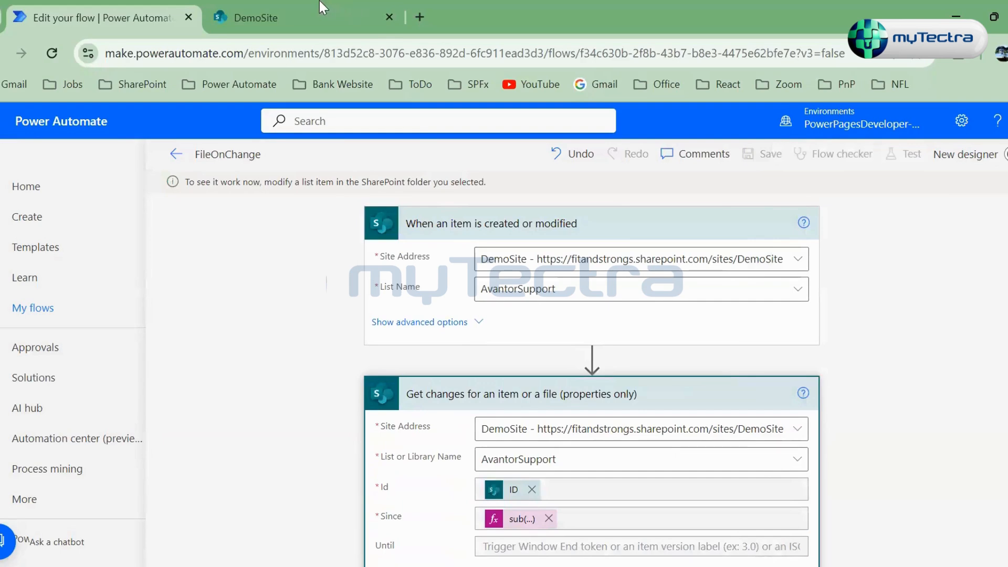
Step: In the AvantorSupport list, open the "New Employee Access to Internal Site Demo" item and set its Description to "Test"
{"action": "left_click", "coordinate": [283, 17]}
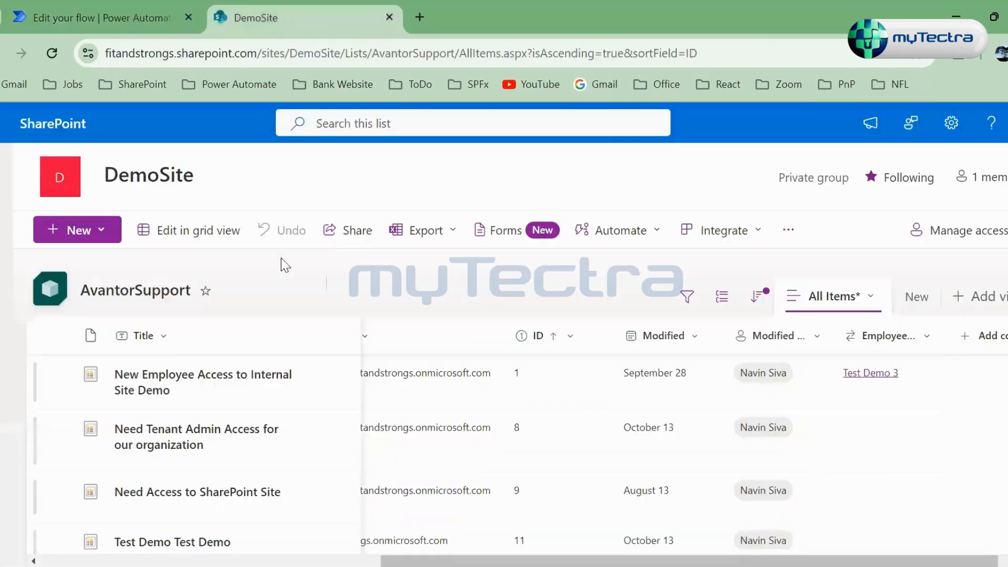
{"action": "left_click", "coordinate": [184, 382]}
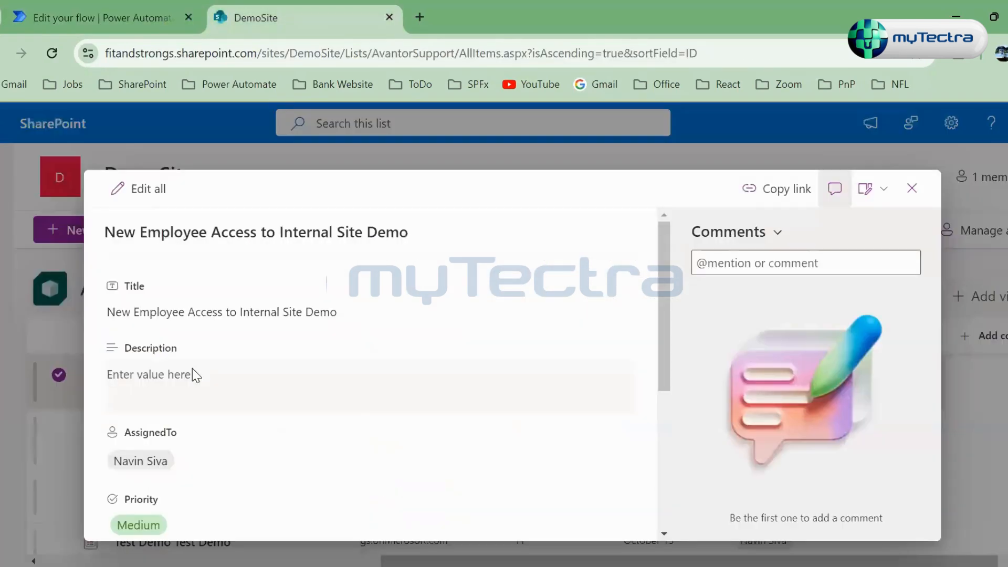
{"action": "left_click", "coordinate": [220, 392]}
{"action": "type", "text": "Test"}
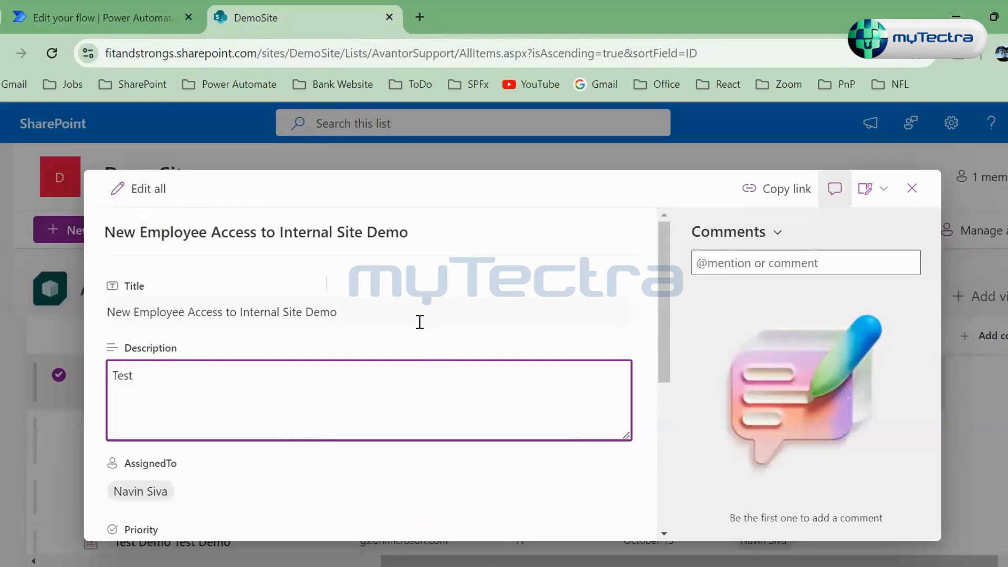
{"action": "left_click", "coordinate": [419, 322]}
Step: Switch back to Power Automate and expand the "When an item is created or modified" trigger in the test run
{"action": "left_click", "coordinate": [87, 5]}
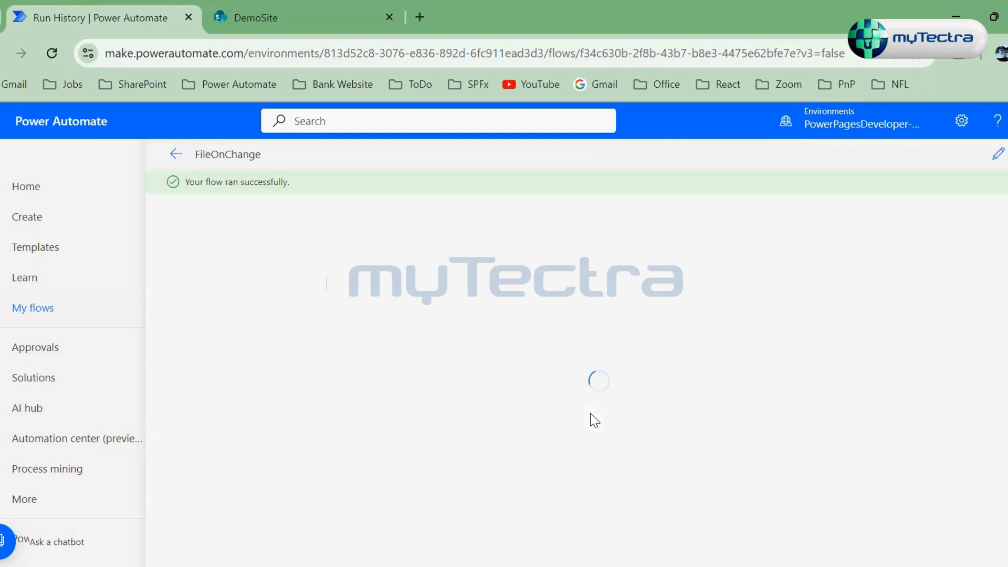
{"action": "left_click", "coordinate": [660, 238]}
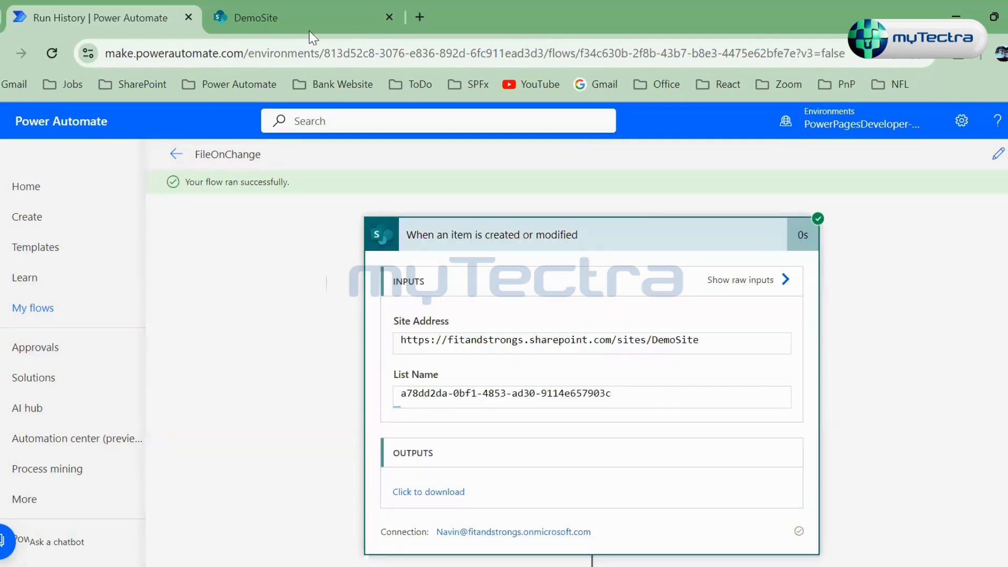
Step: Check the item in the AvantorSupport list, and in the flow run examine the Id and Since inputs of the Get changes action
{"action": "left_click", "coordinate": [256, 17]}
{"action": "left_click", "coordinate": [904, 196]}
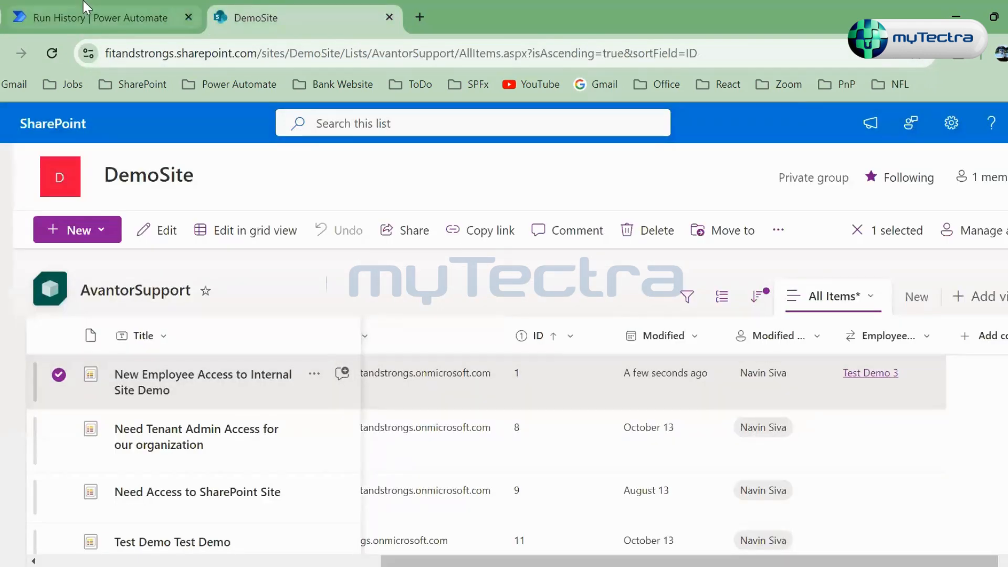
{"action": "left_click", "coordinate": [100, 17]}
{"action": "scroll", "coordinate": [451, 382], "scroll_direction": "down", "scroll_amount": 2}
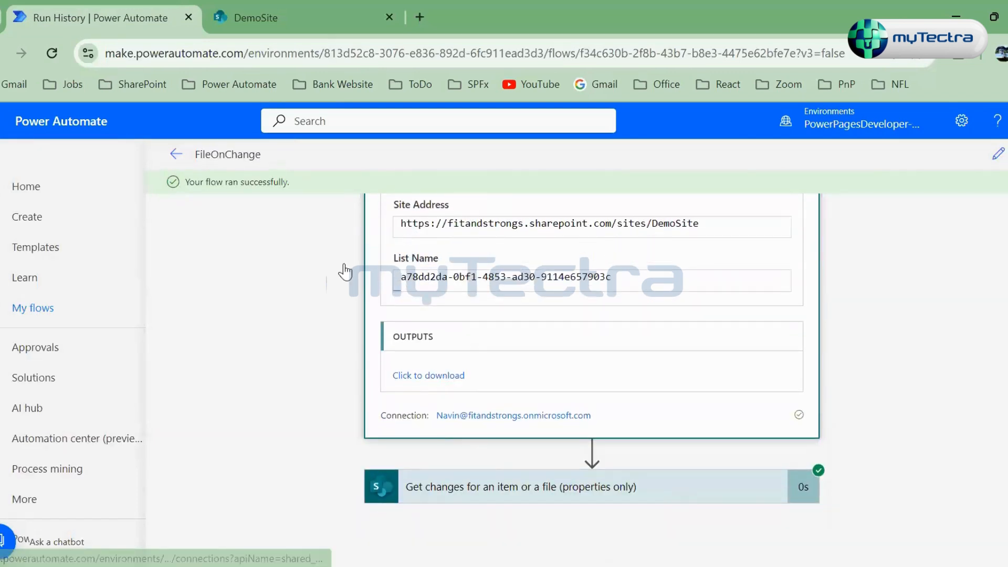
{"action": "left_click", "coordinate": [446, 487]}
{"action": "scroll", "coordinate": [444, 349], "scroll_direction": "down", "scroll_amount": 6}
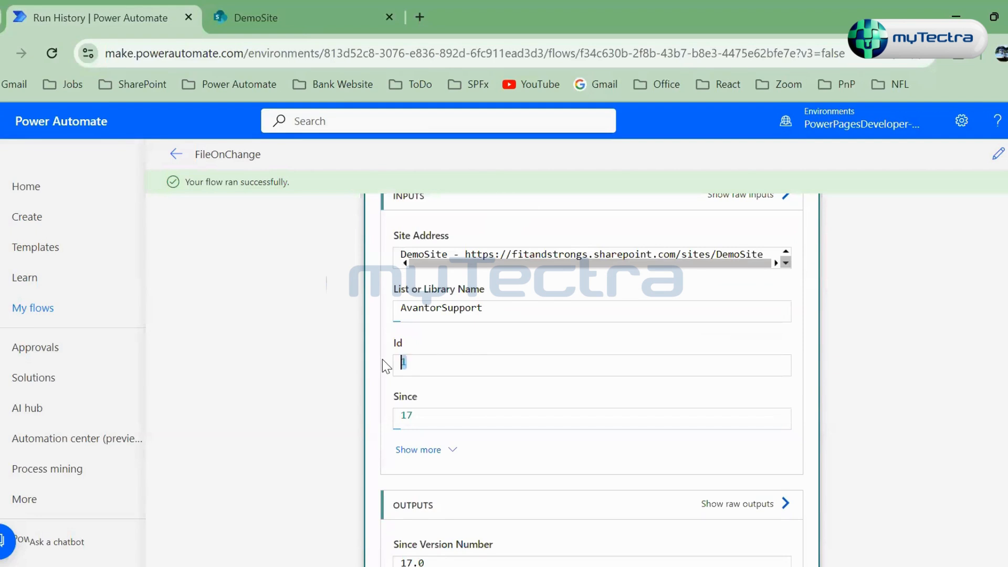
{"action": "left_click_drag", "start_coordinate": [421, 417], "coordinate": [358, 421]}
Step: Open the version history of "New Employee Access to Internal Site Demo" in AvantorSupport and compare its versions with the run's Since input
{"action": "left_click", "coordinate": [298, 11]}
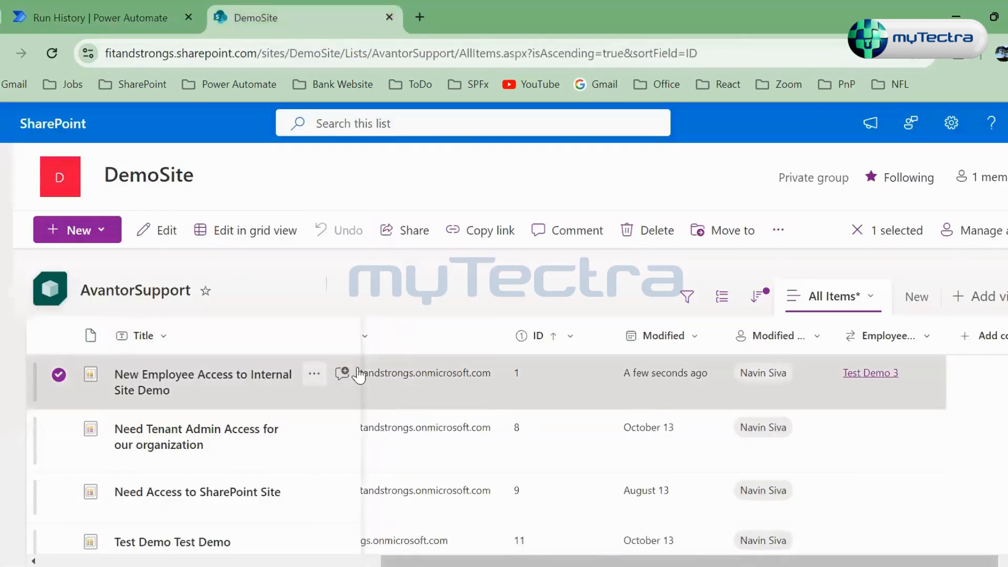
{"action": "right_click", "coordinate": [350, 372]}
{"action": "left_click", "coordinate": [363, 375]}
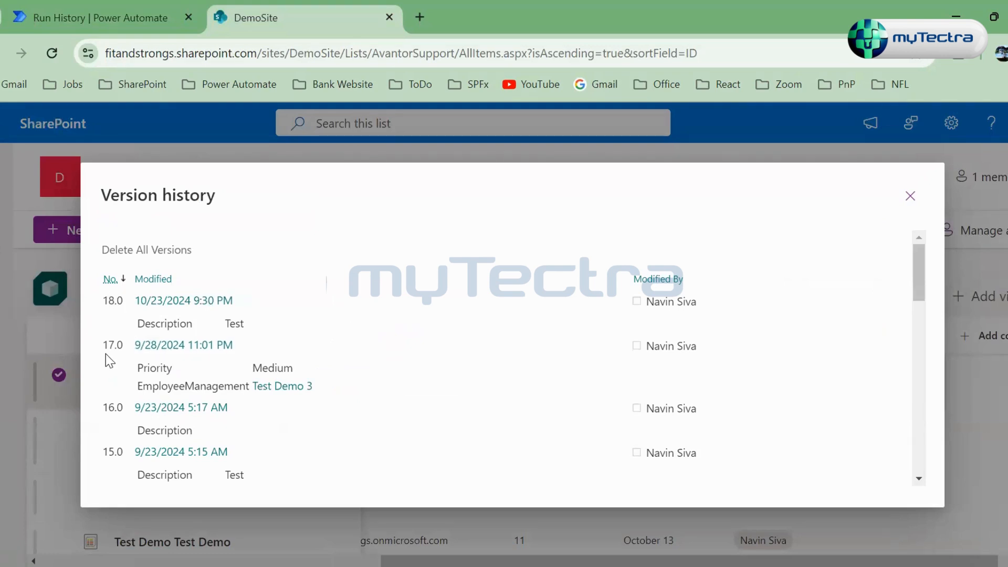
{"action": "left_click", "coordinate": [131, 18]}
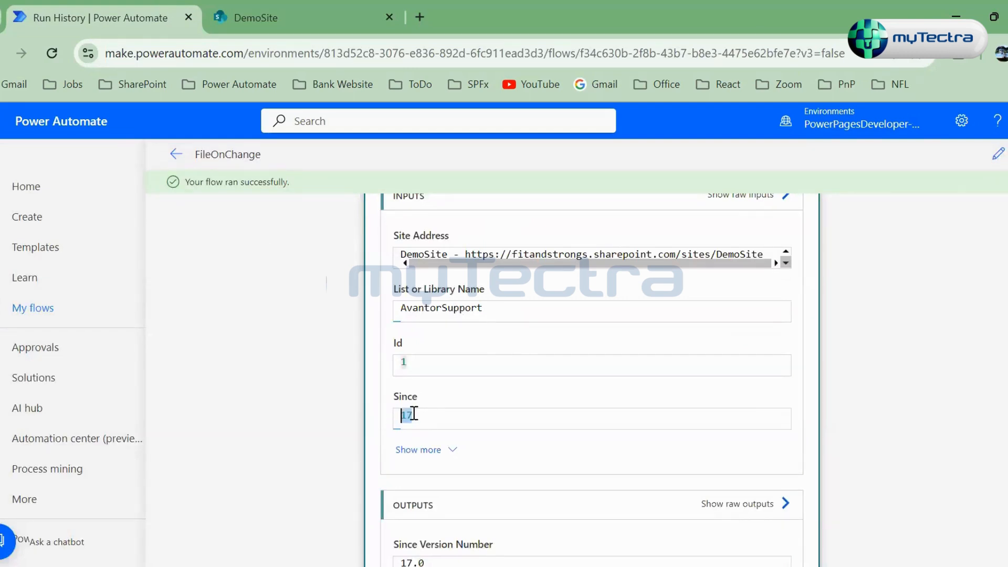
Step: Show the raw outputs of the Get changes action and examine the since and until version properties in the body
{"action": "scroll", "coordinate": [303, 382], "scroll_direction": "down", "scroll_amount": 6}
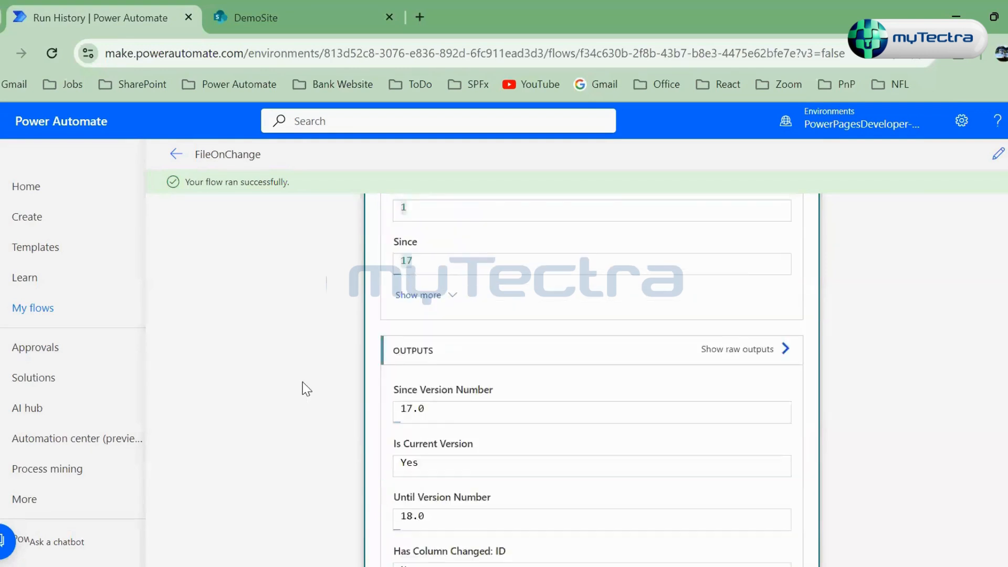
{"action": "scroll", "coordinate": [303, 383], "scroll_direction": "up", "scroll_amount": 2}
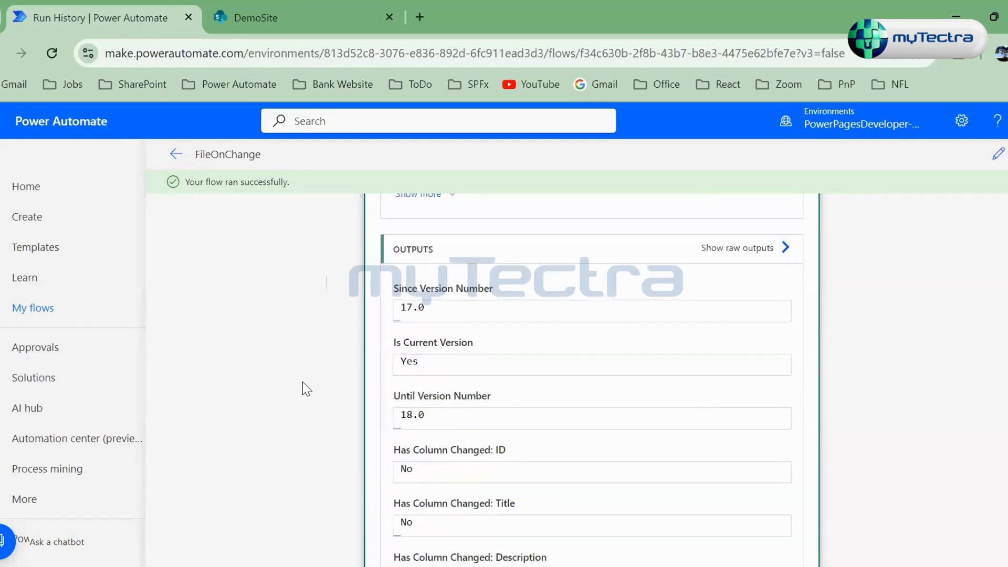
{"action": "left_click", "coordinate": [708, 253]}
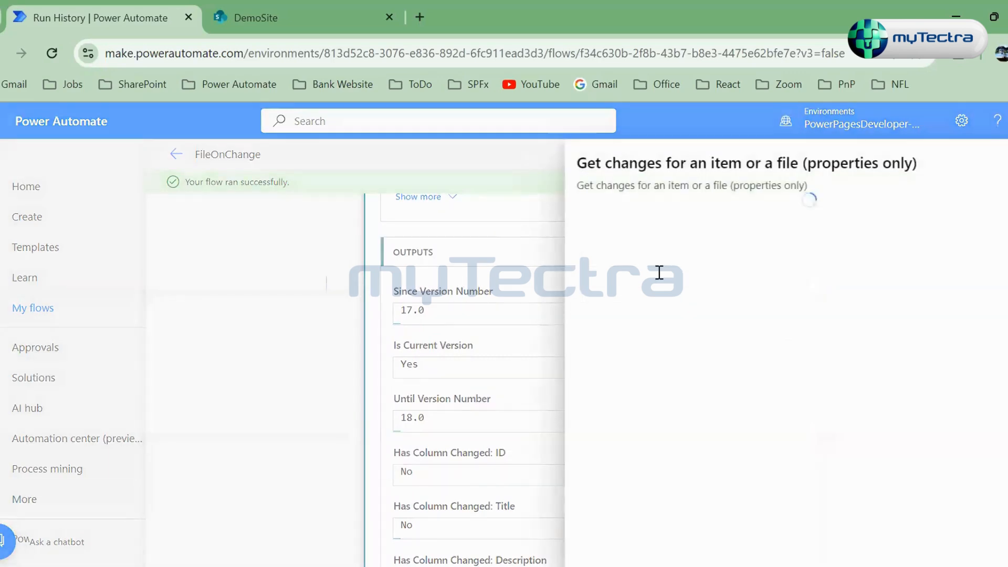
{"action": "scroll", "coordinate": [745, 362], "scroll_direction": "down", "scroll_amount": 5}
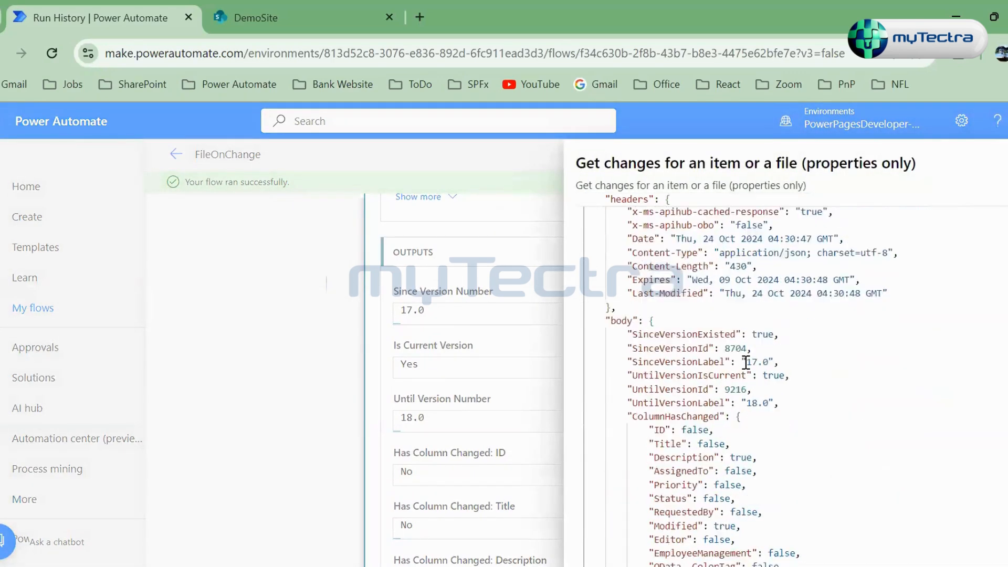
{"action": "mouse_move", "coordinate": [628, 274]}
{"action": "left_mouse_down"}
{"action": "mouse_move", "coordinate": [781, 343]}
{"action": "mouse_move", "coordinate": [629, 274]}
{"action": "left_mouse_up"}
{"action": "left_click", "coordinate": [828, 343]}
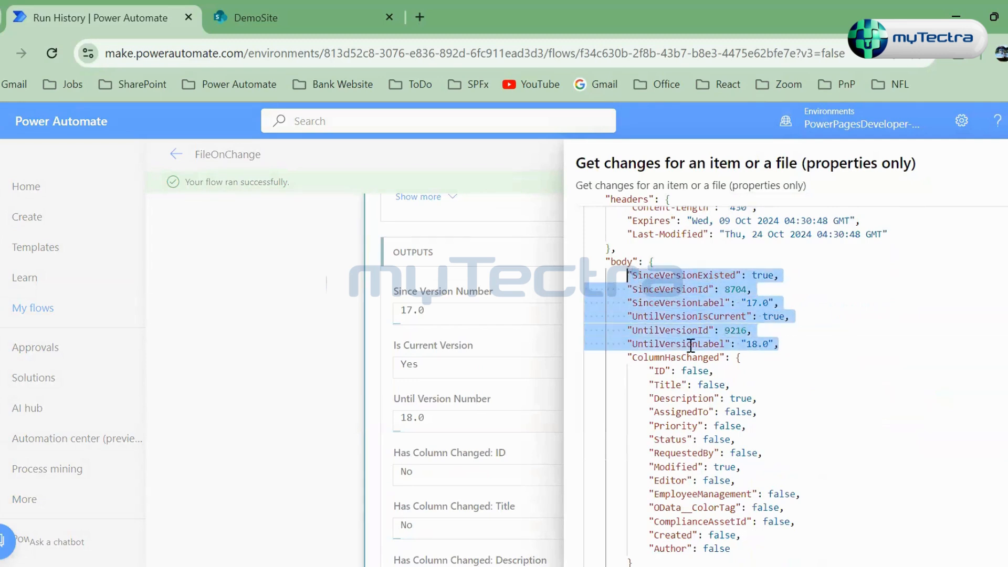
Step: Examine the ColumnHasChanged flags in the raw outputs and compare the Description flag with the item's version history in SharePoint
{"action": "left_click", "coordinate": [746, 357]}
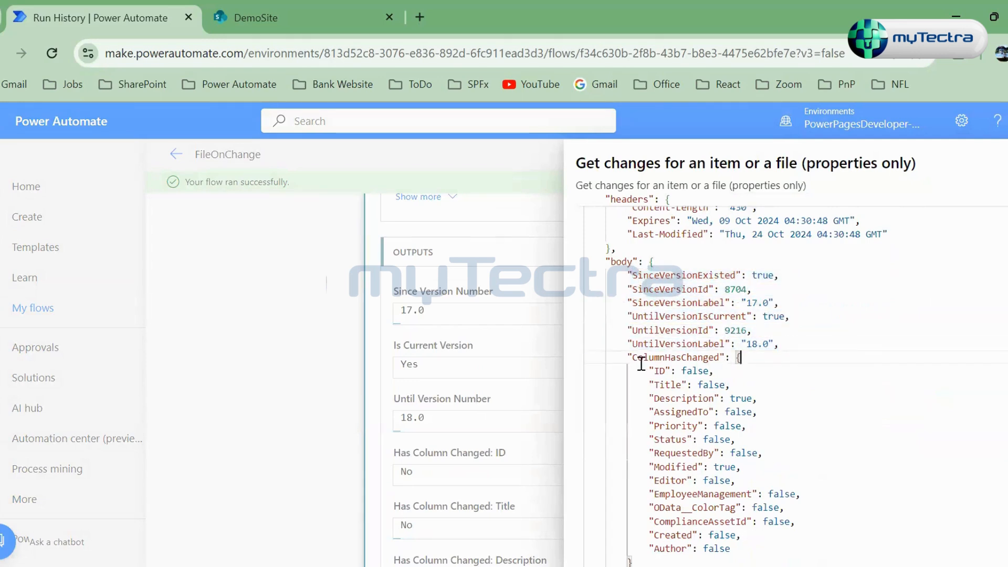
{"action": "left_click_drag", "start_coordinate": [631, 355], "coordinate": [723, 357]}
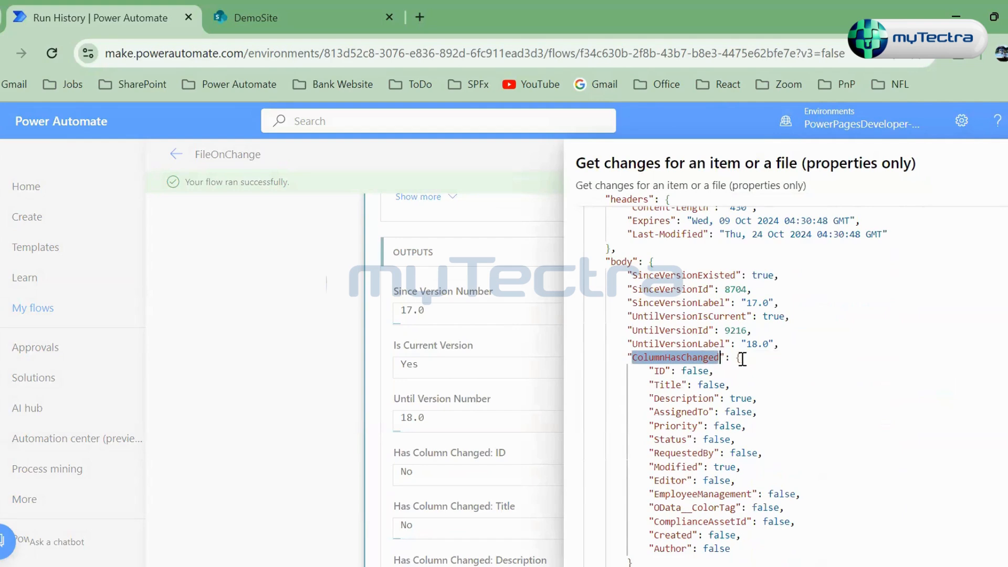
{"action": "left_click", "coordinate": [746, 359]}
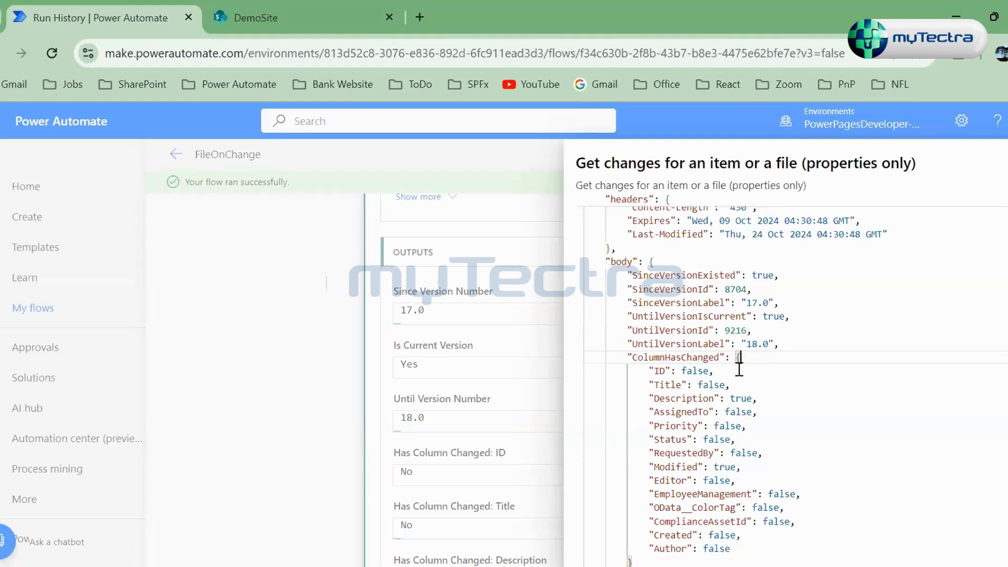
{"action": "double_click", "coordinate": [669, 384]}
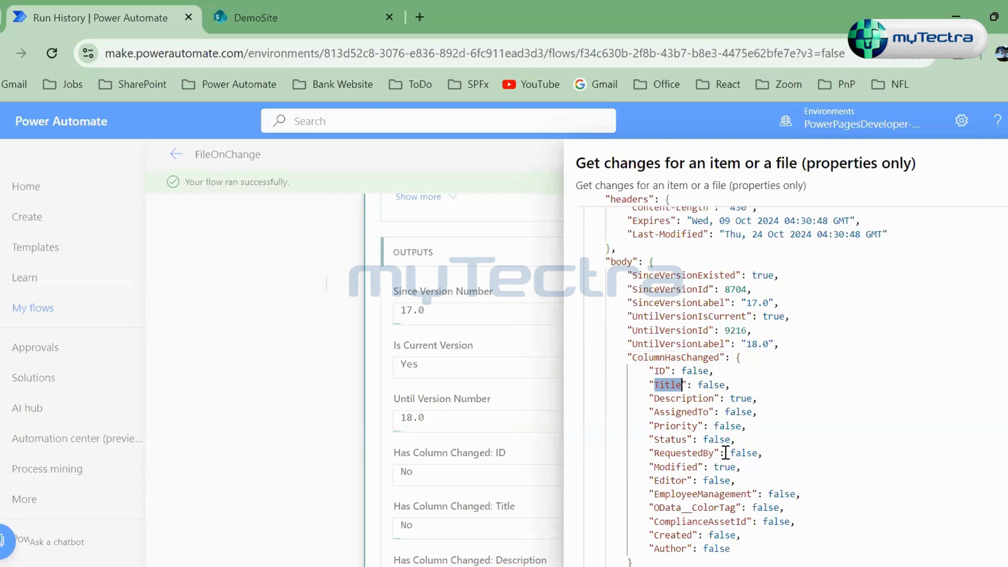
{"action": "left_click", "coordinate": [338, 15]}
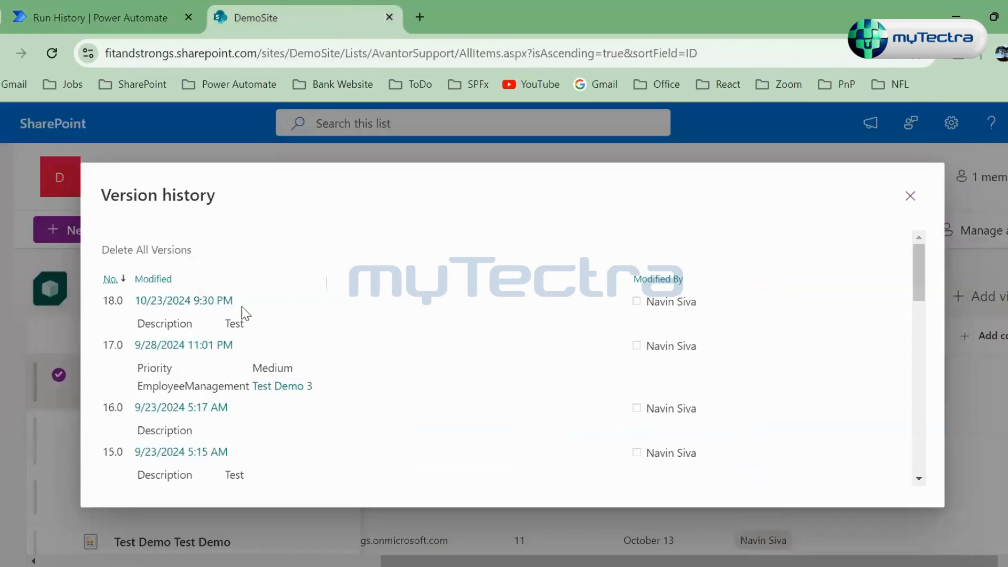
{"action": "left_click", "coordinate": [156, 7]}
{"action": "left_click_drag", "start_coordinate": [655, 399], "coordinate": [715, 398]}
{"action": "double_click", "coordinate": [743, 399]}
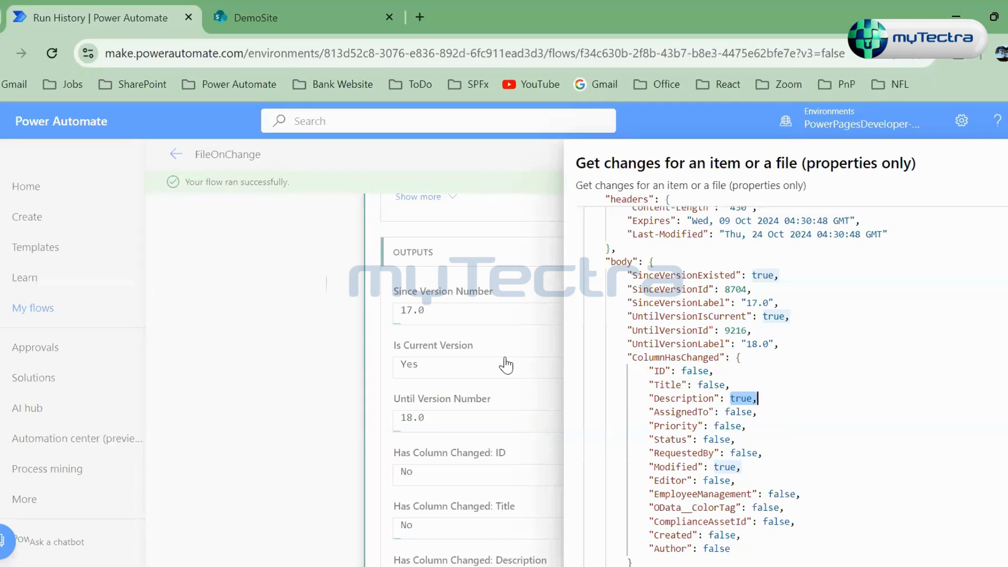
Step: Close the raw outputs and review the trigger and Get changes details of the run, collapsing the Get changes action
{"action": "left_click", "coordinate": [1004, 163]}
{"action": "scroll", "coordinate": [711, 332], "scroll_direction": "up", "scroll_amount": 8}
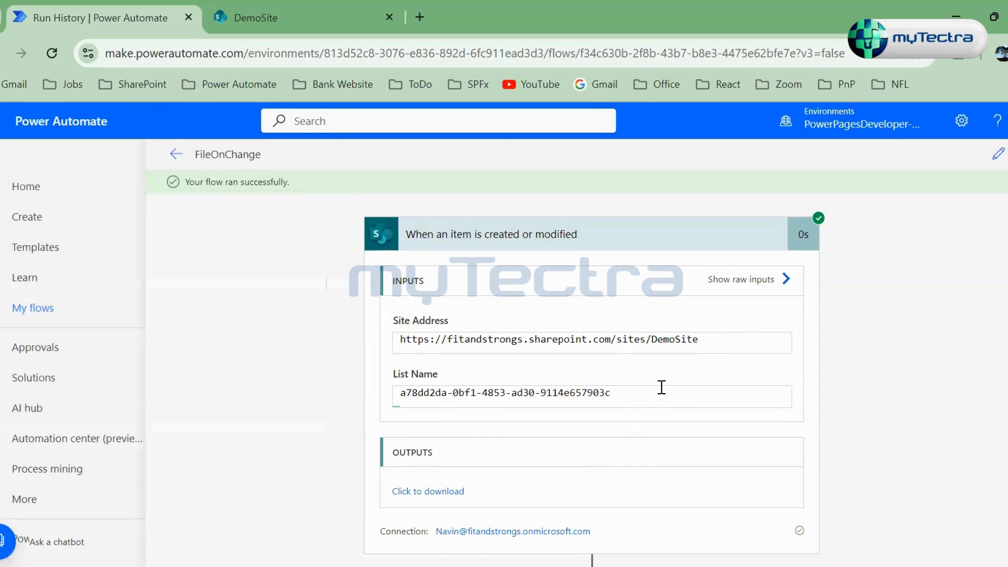
{"action": "scroll", "coordinate": [899, 389], "scroll_direction": "down", "scroll_amount": 6}
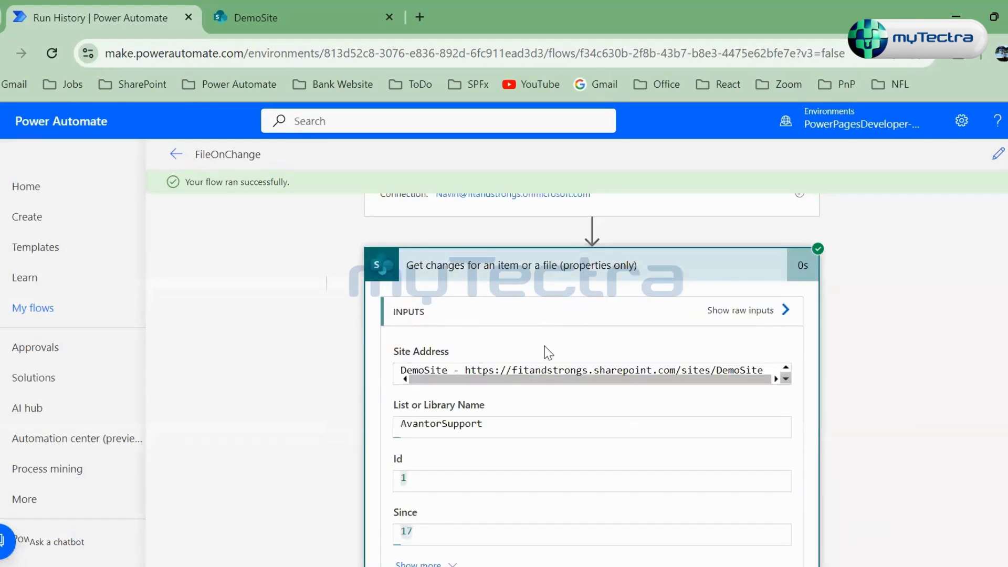
{"action": "scroll", "coordinate": [552, 404], "scroll_direction": "down", "scroll_amount": 8}
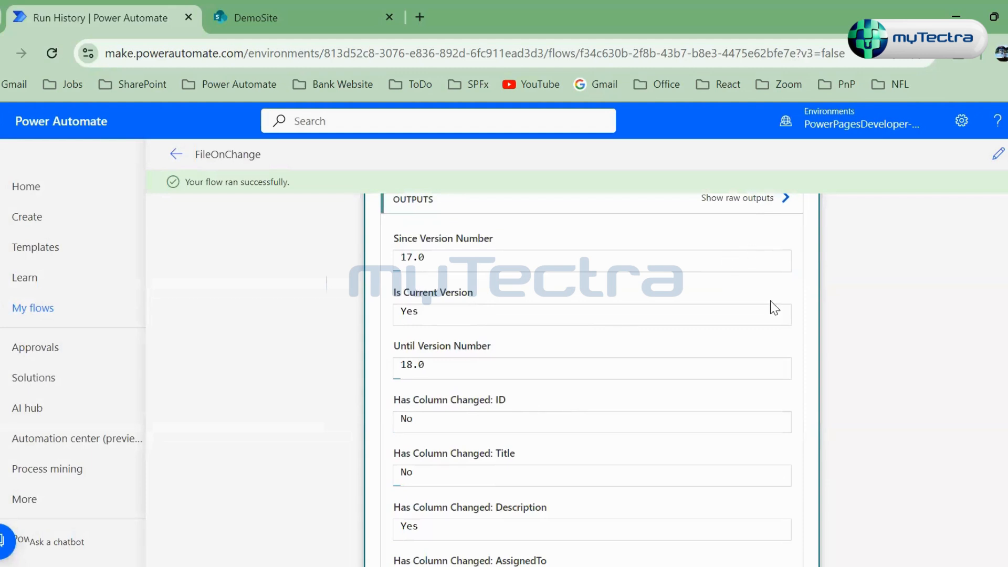
{"action": "scroll", "coordinate": [612, 317], "scroll_direction": "up", "scroll_amount": 5}
{"action": "scroll", "coordinate": [541, 327], "scroll_direction": "up", "scroll_amount": 3}
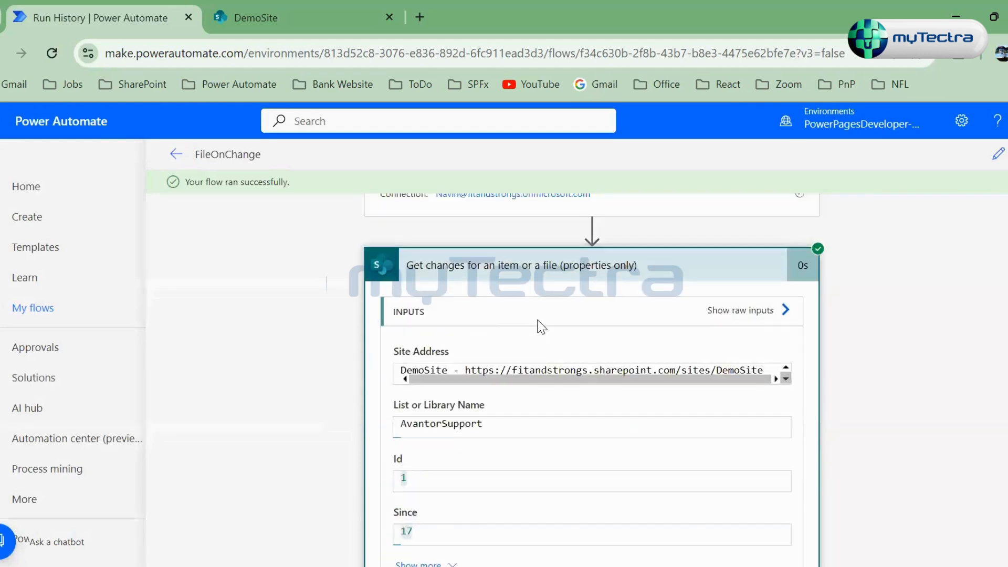
{"action": "left_click", "coordinate": [650, 268]}
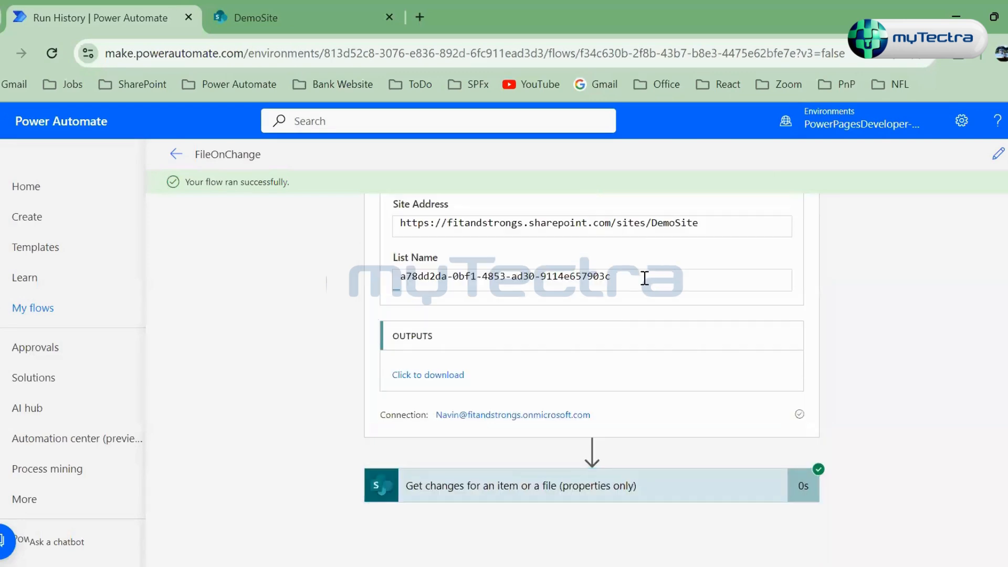
Step: Open the FileOnChange flow for editing and add the SharePoint action "Send an HTTP request to SharePoint" after the Get changes action
{"action": "left_click", "coordinate": [998, 154]}
{"action": "scroll", "coordinate": [603, 375], "scroll_direction": "down", "scroll_amount": 2}
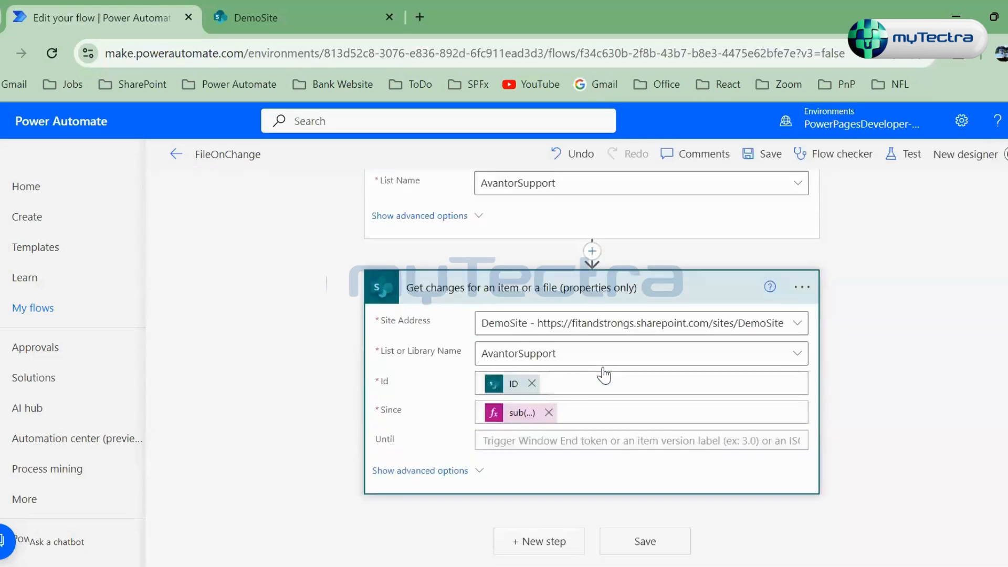
{"action": "left_click", "coordinate": [531, 541]}
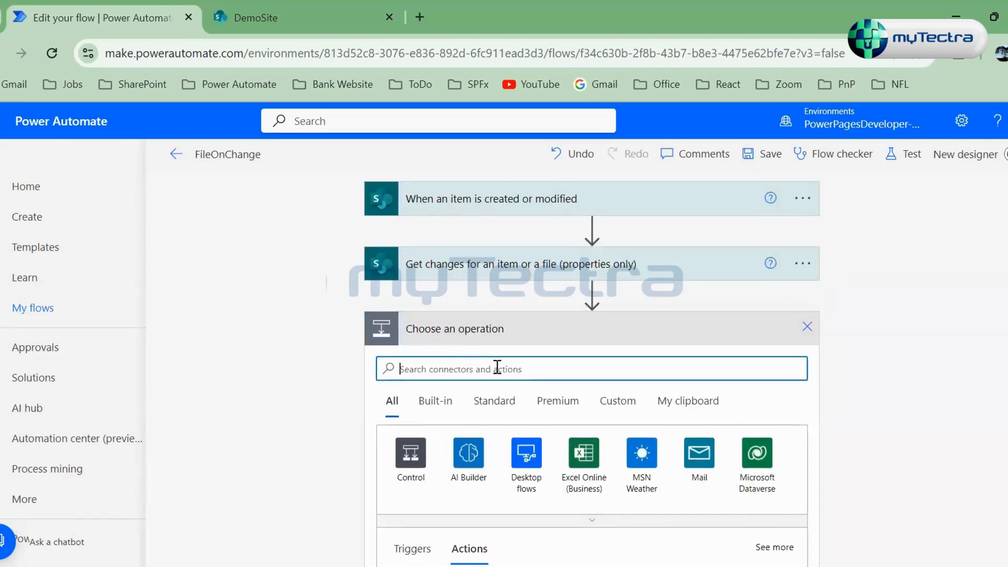
{"action": "type", "text": "sharepoint"}
{"action": "left_click", "coordinate": [419, 367]}
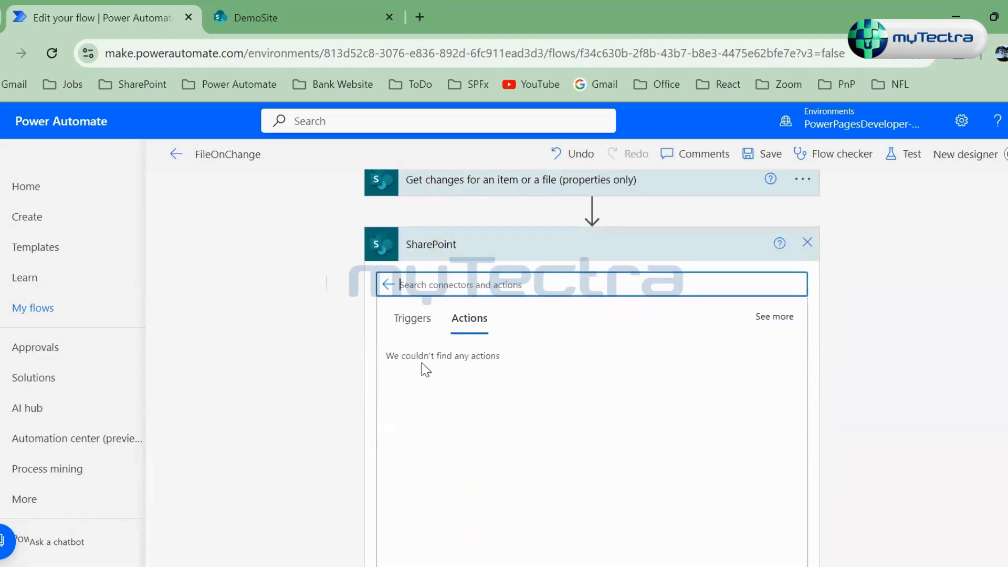
{"action": "type", "text": "h"}
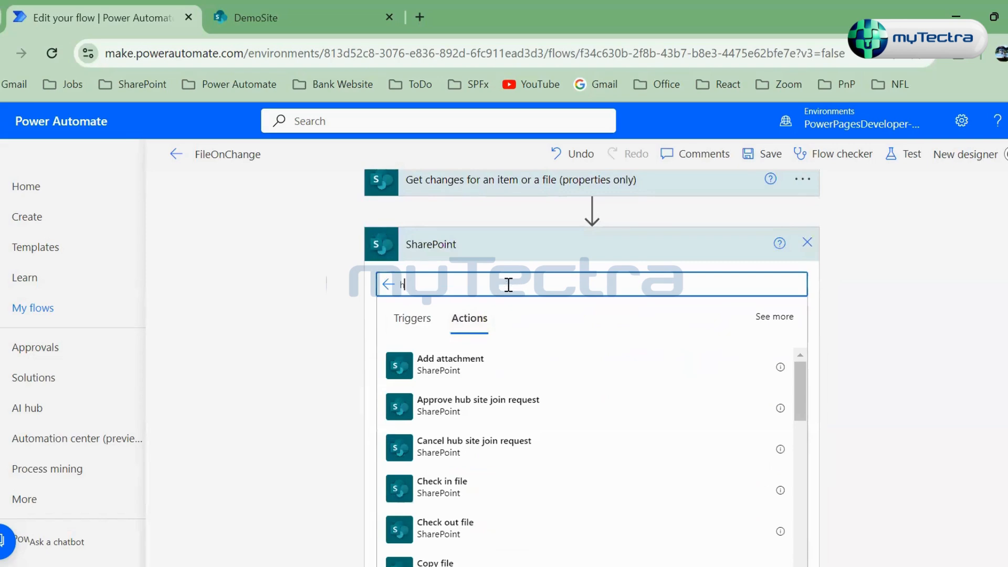
{"action": "type", "text": "ttp"}
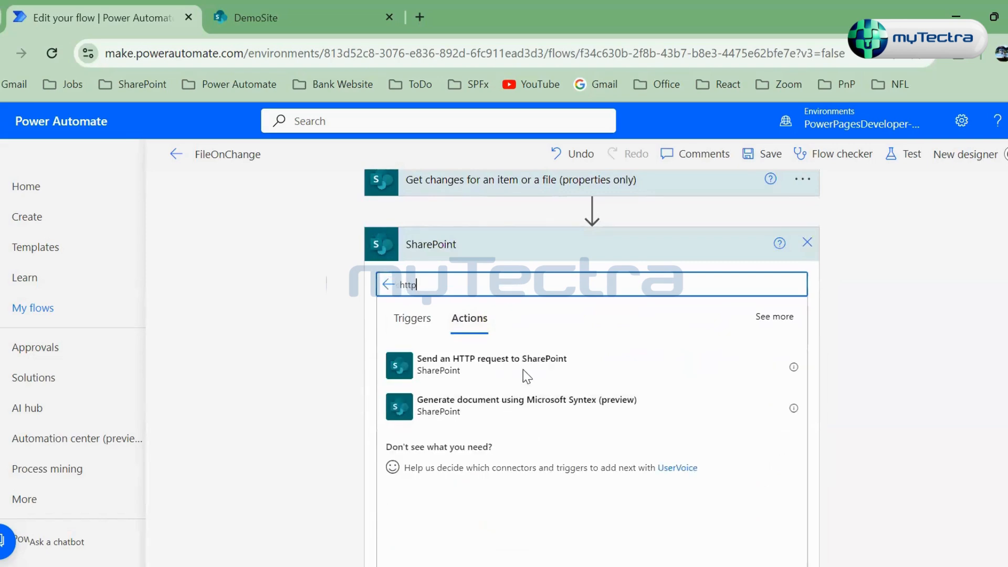
{"action": "left_click", "coordinate": [524, 363]}
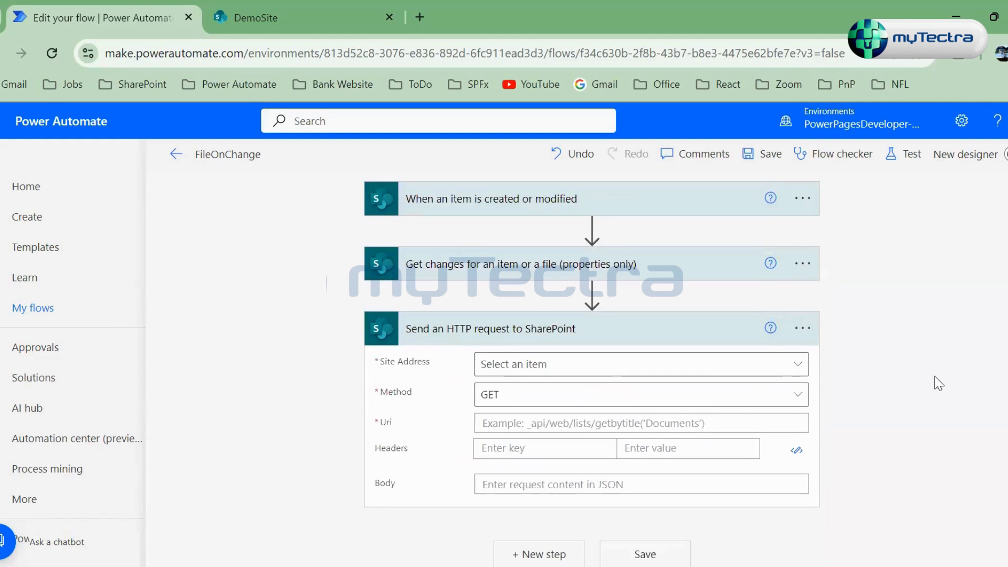
Step: In the AvantorSupport list, close and reopen the version history of "New Employee Access to Internal Site Demo" and examine its newest version entry
{"action": "left_click", "coordinate": [302, 21]}
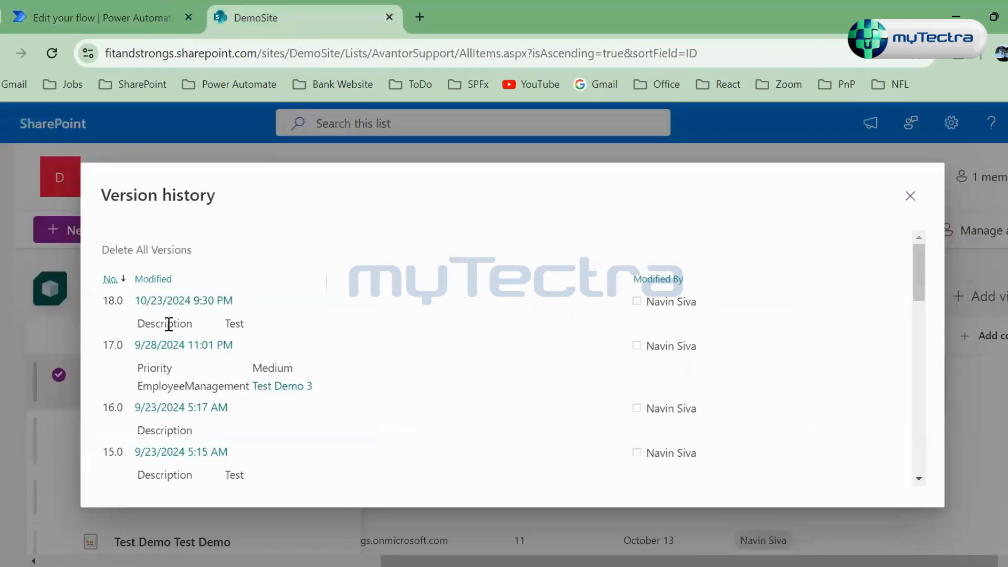
{"action": "left_click", "coordinate": [910, 195]}
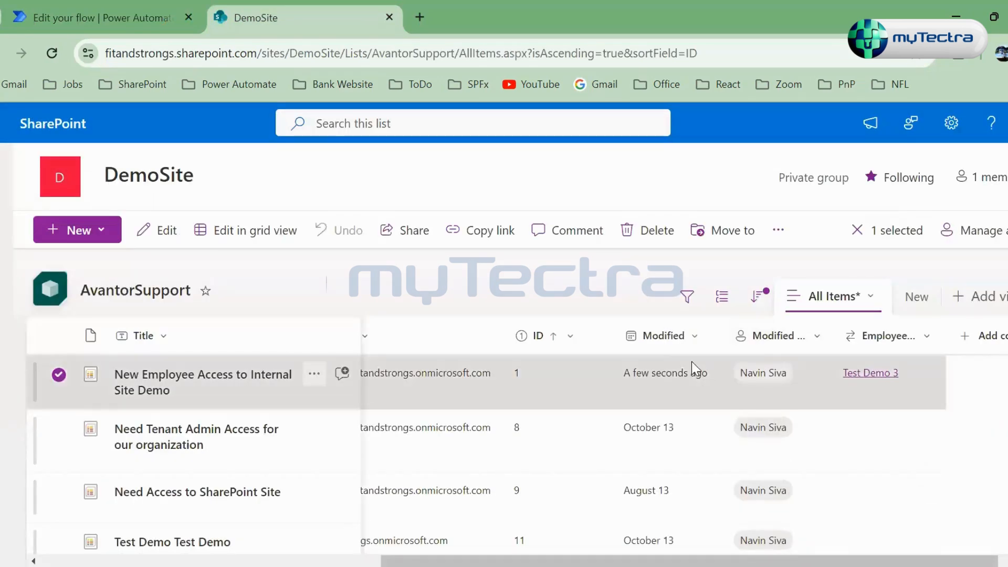
{"action": "mouse_move", "coordinate": [666, 374]}
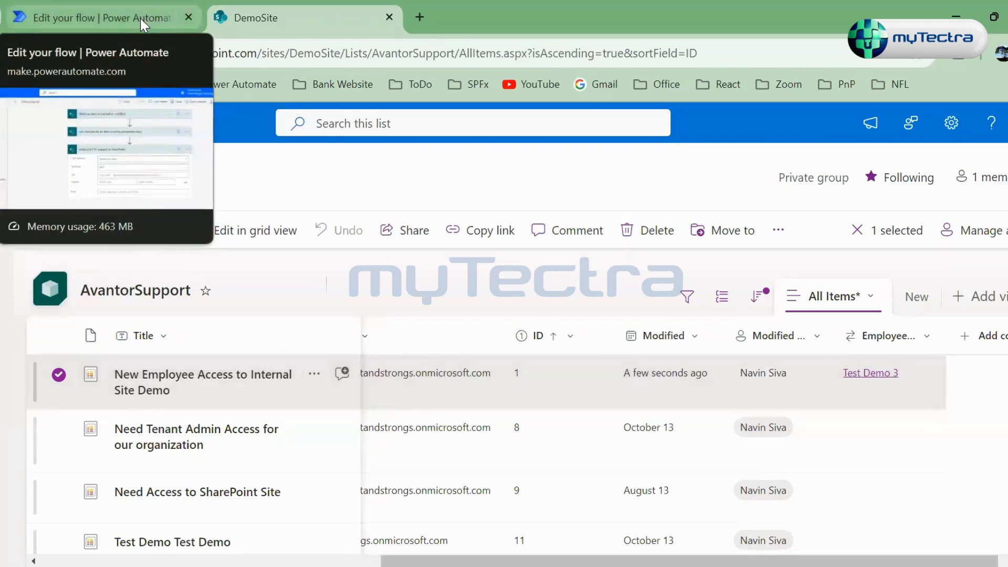
{"action": "left_click", "coordinate": [315, 375]}
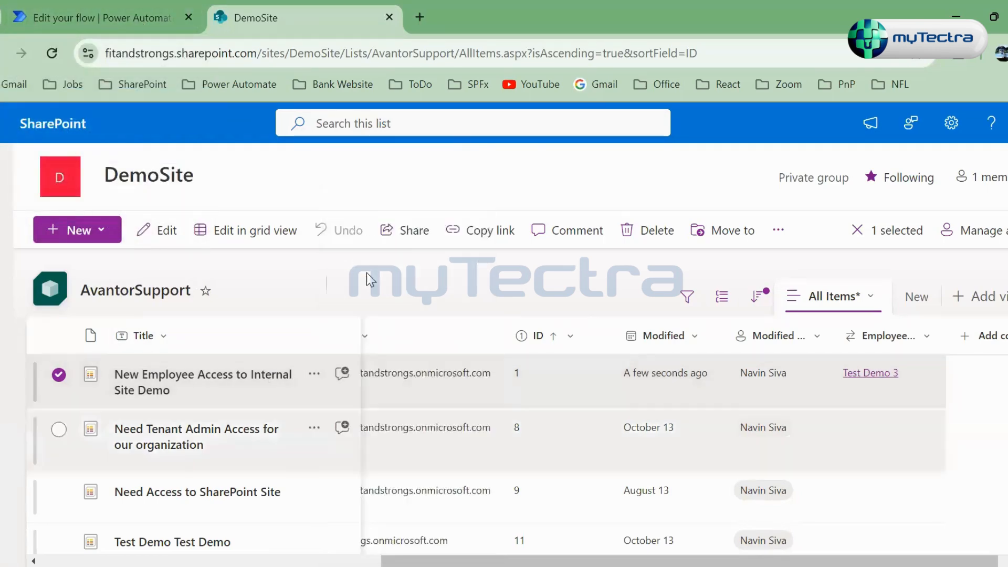
{"action": "left_click", "coordinate": [368, 439]}
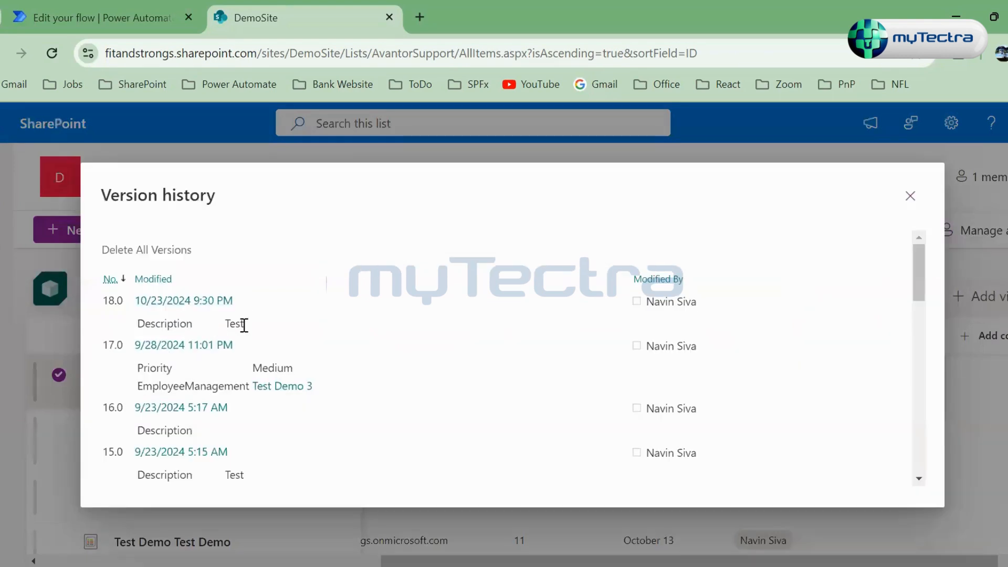
{"action": "left_click_drag", "start_coordinate": [255, 325], "coordinate": [138, 300]}
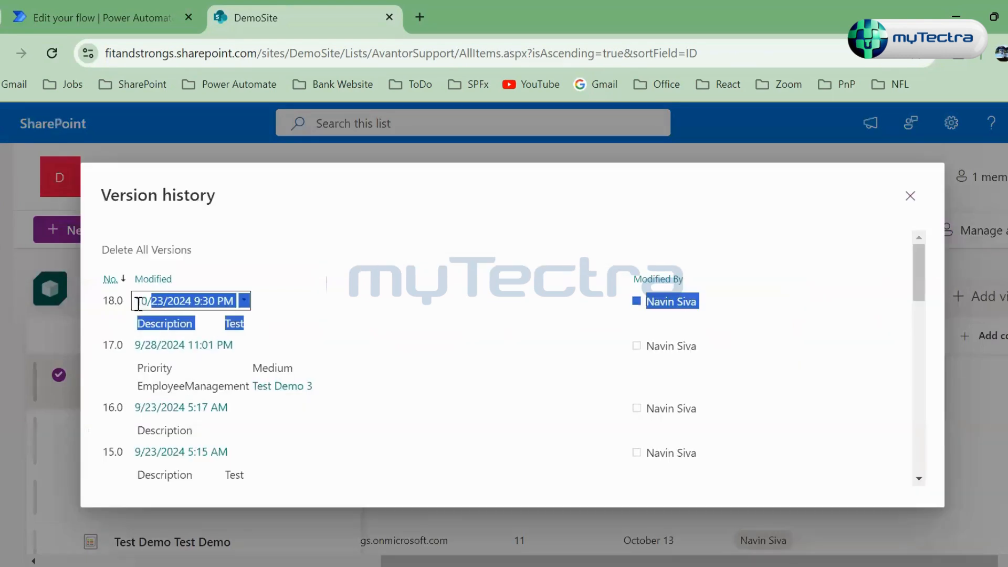
{"action": "left_click", "coordinate": [330, 244]}
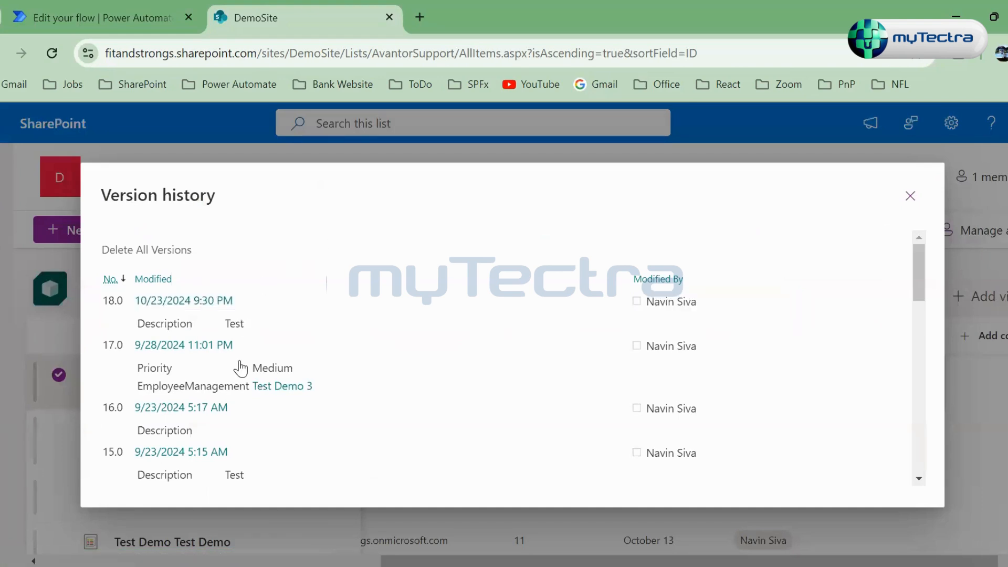
Step: Review the Get changes action in the flow editor, leave without saving, and open the Oct 24, 10:00 AM run from the run history
{"action": "left_click", "coordinate": [140, 18]}
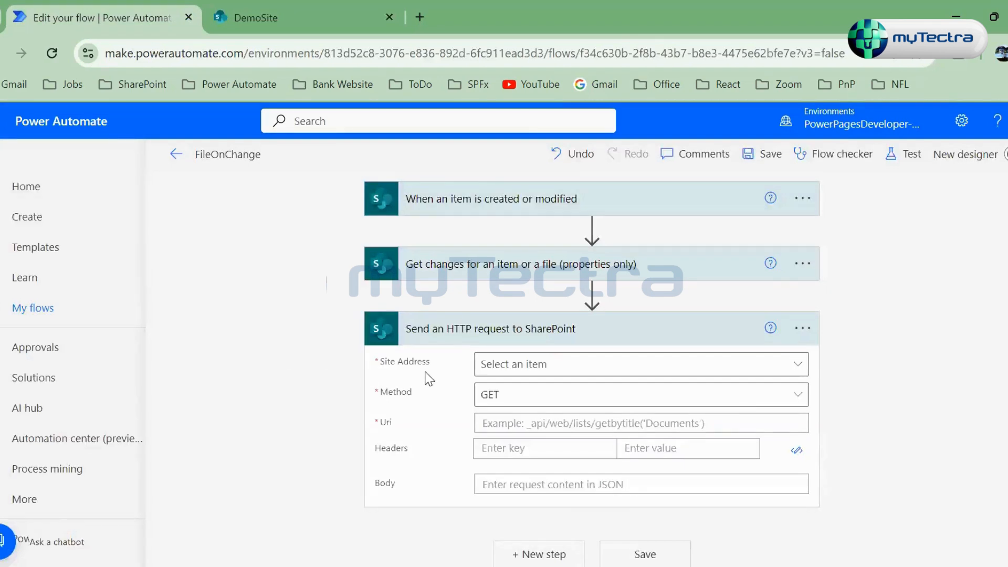
{"action": "left_click", "coordinate": [526, 277]}
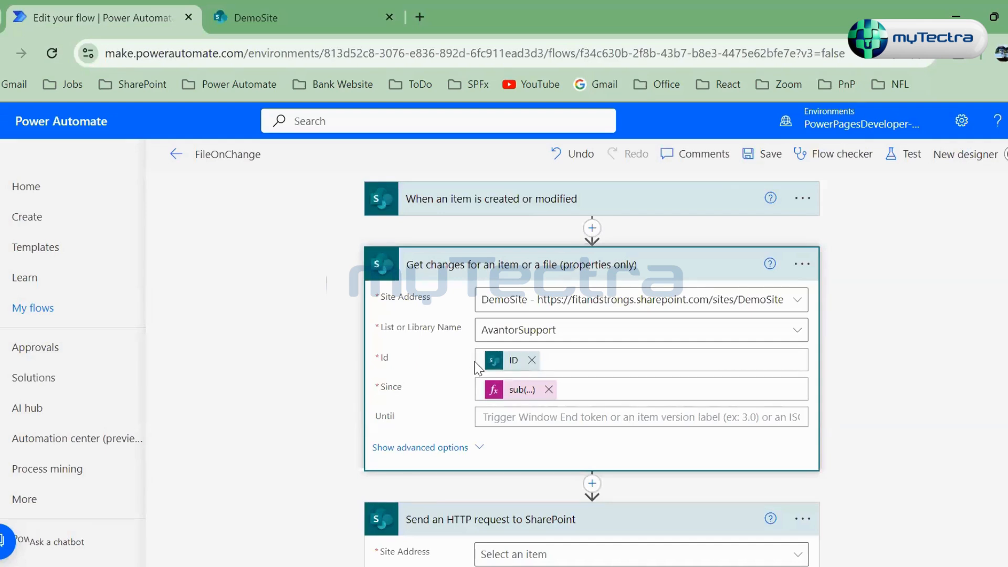
{"action": "left_click", "coordinate": [176, 157]}
{"action": "left_click", "coordinate": [571, 217]}
{"action": "scroll", "coordinate": [381, 346], "scroll_direction": "down", "scroll_amount": 5}
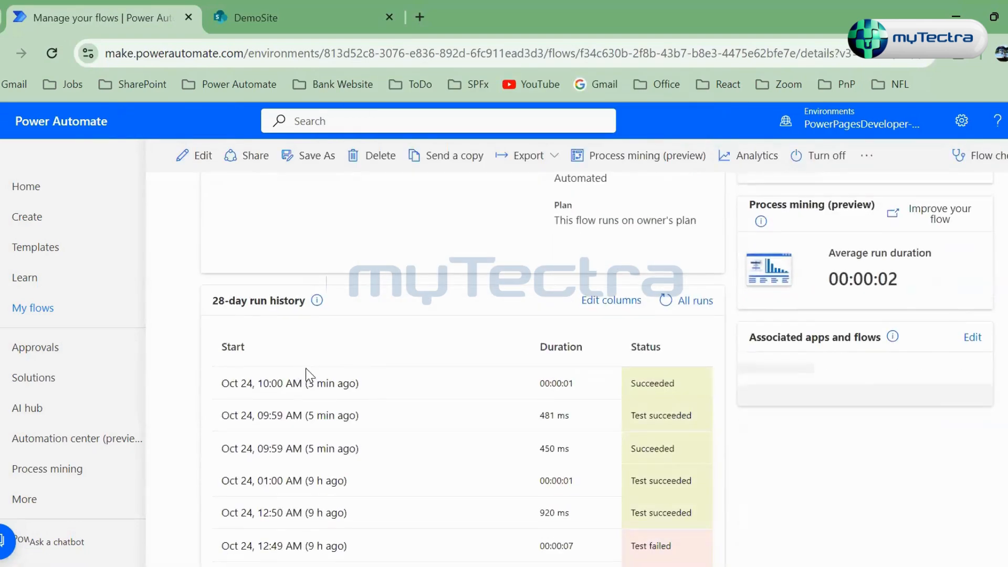
{"action": "left_click", "coordinate": [326, 384]}
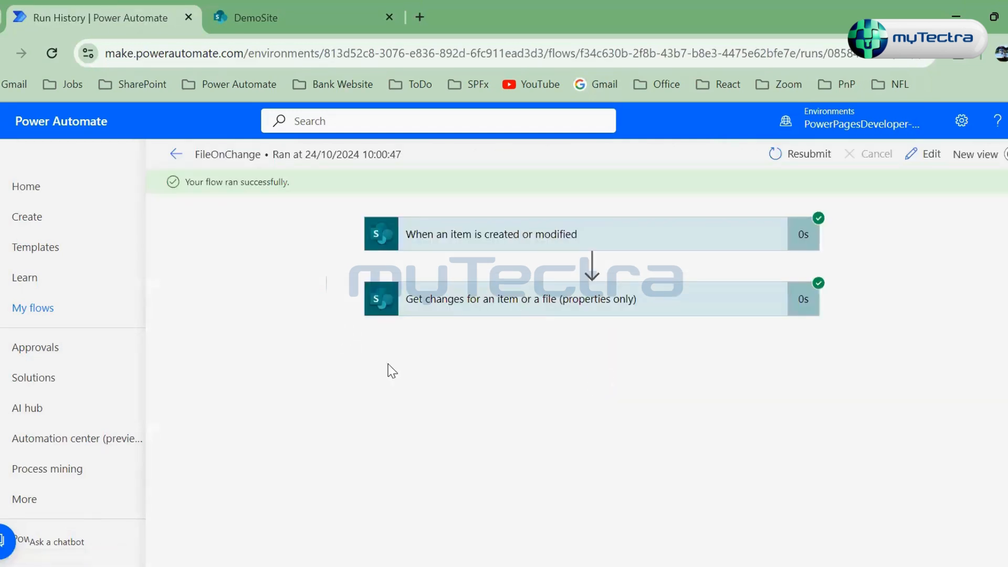
Step: Expand the run's Get changes action, examine its Since input and Has Column Changed outputs, and compare them with the item's SharePoint version history
{"action": "left_click", "coordinate": [472, 298]}
{"action": "scroll", "coordinate": [430, 420], "scroll_direction": "down", "scroll_amount": 2}
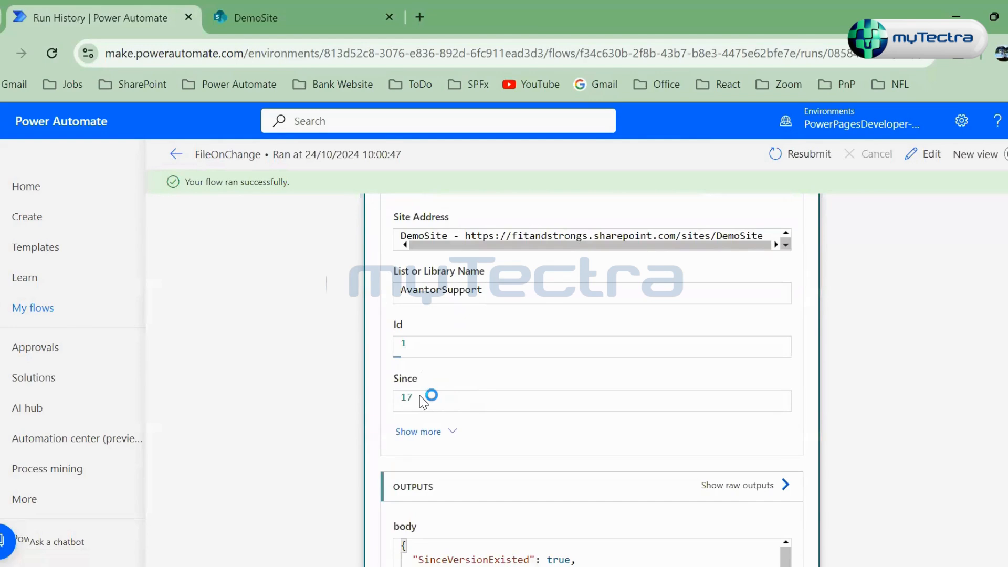
{"action": "scroll", "coordinate": [512, 454], "scroll_direction": "down", "scroll_amount": 5}
{"action": "scroll", "coordinate": [505, 452], "scroll_direction": "down", "scroll_amount": 5}
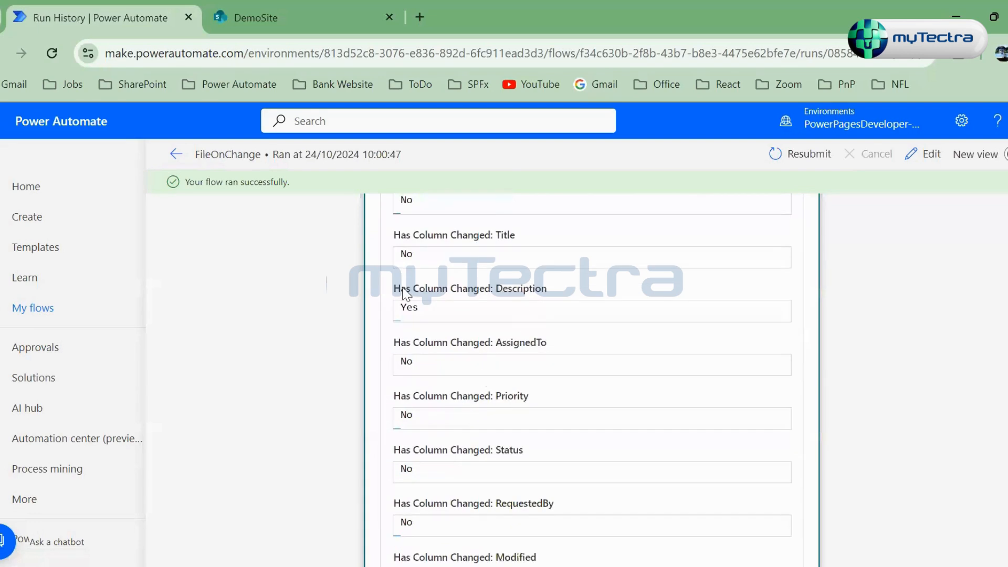
{"action": "left_click_drag", "start_coordinate": [393, 289], "coordinate": [486, 288]}
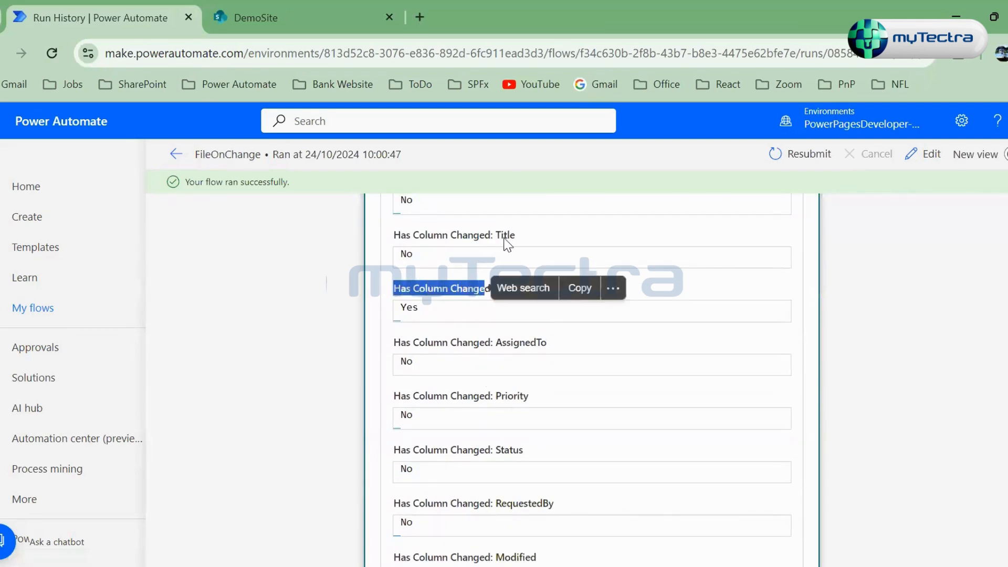
{"action": "left_click_drag", "start_coordinate": [498, 235], "coordinate": [520, 237]}
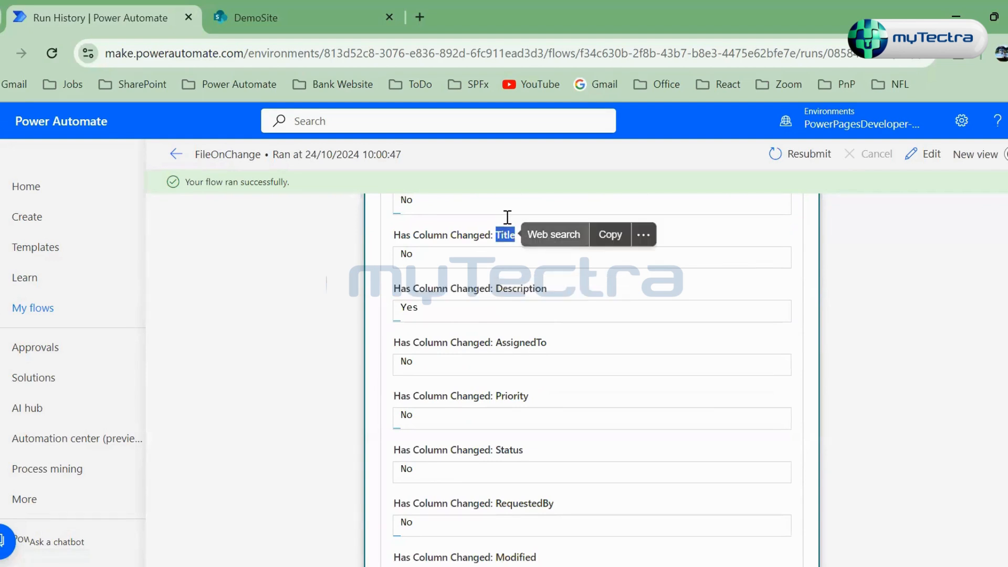
{"action": "left_click", "coordinate": [312, 13]}
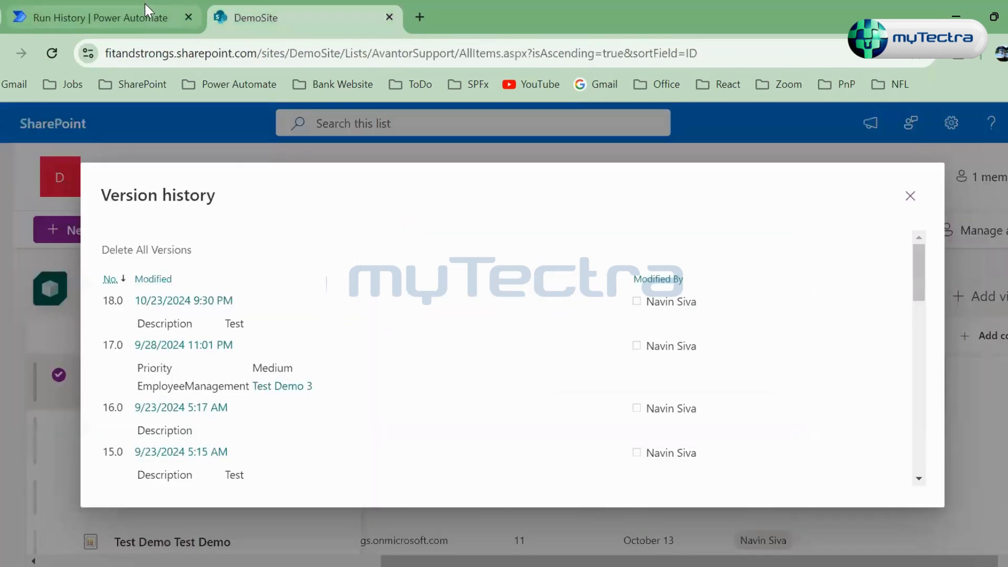
{"action": "left_click", "coordinate": [145, 5]}
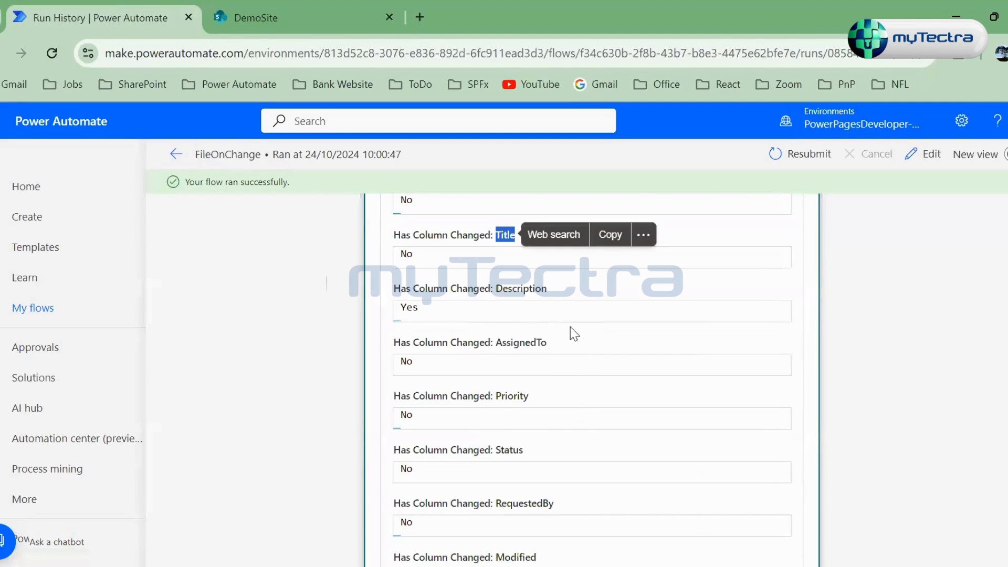
Step: Compare the Has Column Changed values for Title and Description, and examine the version labels and column flags in the output body
{"action": "left_click", "coordinate": [444, 336]}
{"action": "left_click", "coordinate": [442, 366]}
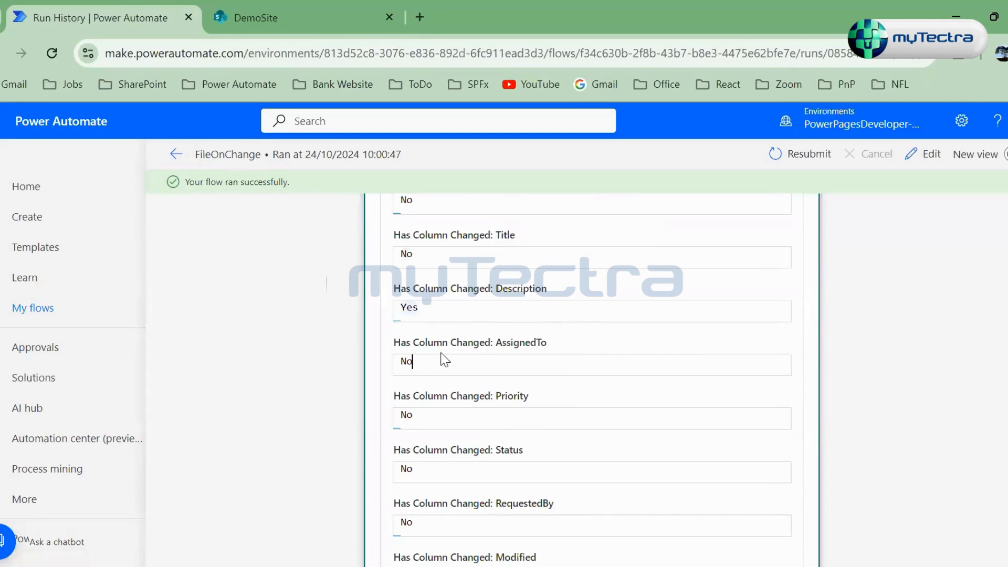
{"action": "left_click_drag", "start_coordinate": [433, 306], "coordinate": [389, 310]}
{"action": "left_click_drag", "start_coordinate": [381, 256], "coordinate": [414, 258]}
{"action": "left_click_drag", "start_coordinate": [493, 289], "coordinate": [553, 294]}
{"action": "left_click", "coordinate": [445, 308]}
{"action": "double_click", "coordinate": [392, 312]}
{"action": "scroll", "coordinate": [511, 343], "scroll_direction": "down", "scroll_amount": 15}
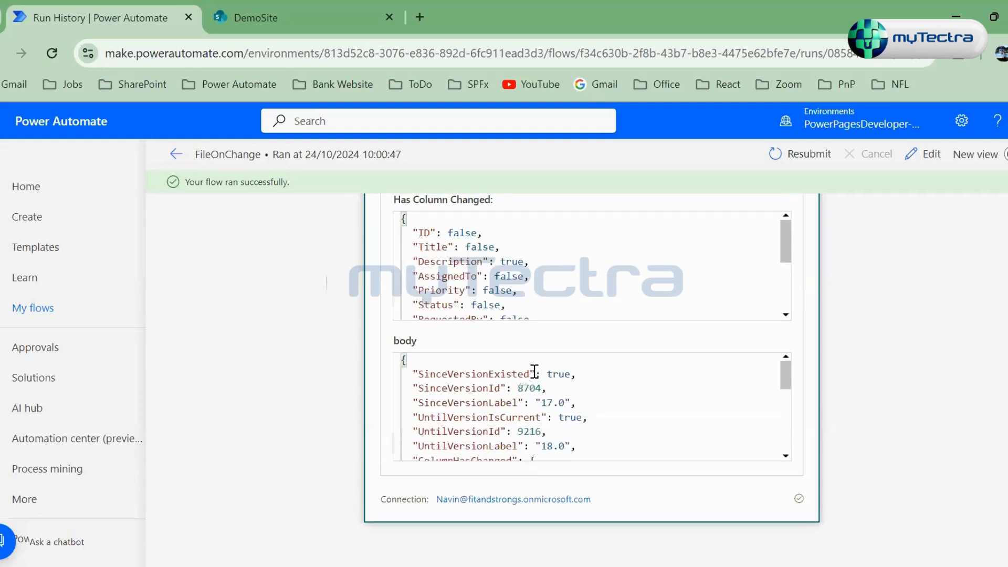
{"action": "scroll", "coordinate": [694, 408], "scroll_direction": "down", "scroll_amount": 4}
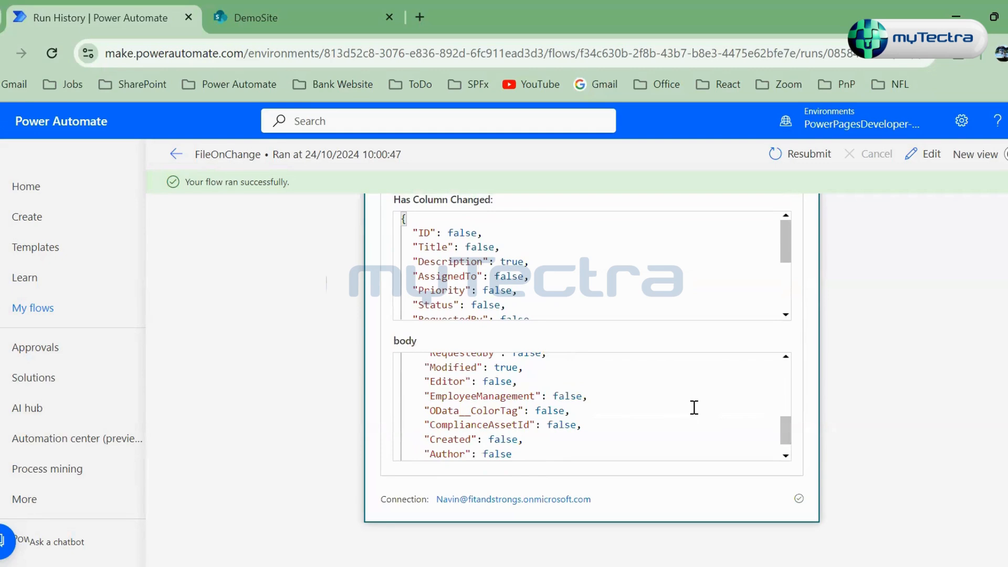
{"action": "scroll", "coordinate": [694, 408], "scroll_direction": "up", "scroll_amount": 4}
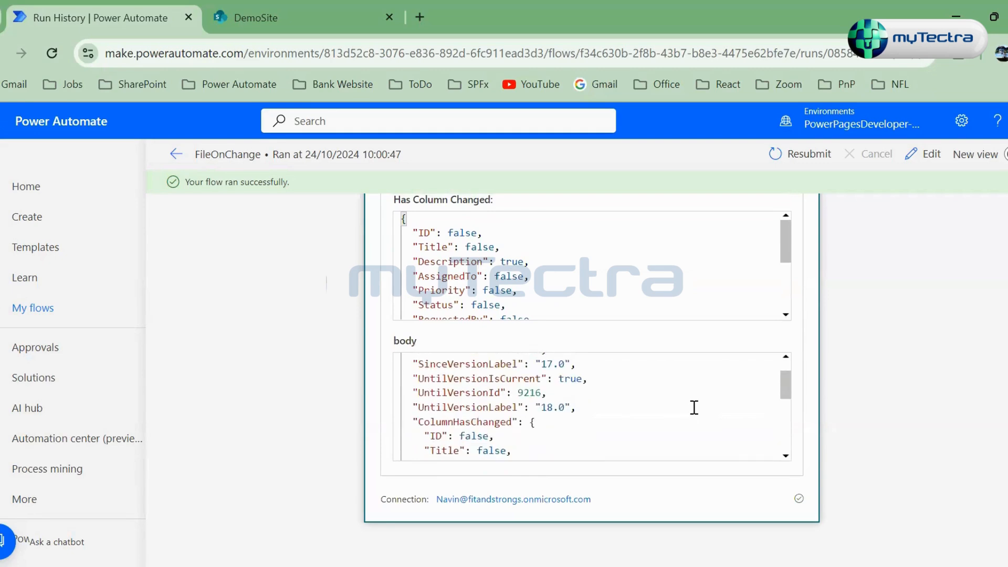
{"action": "scroll", "coordinate": [847, 296], "scroll_direction": "up", "scroll_amount": 3}
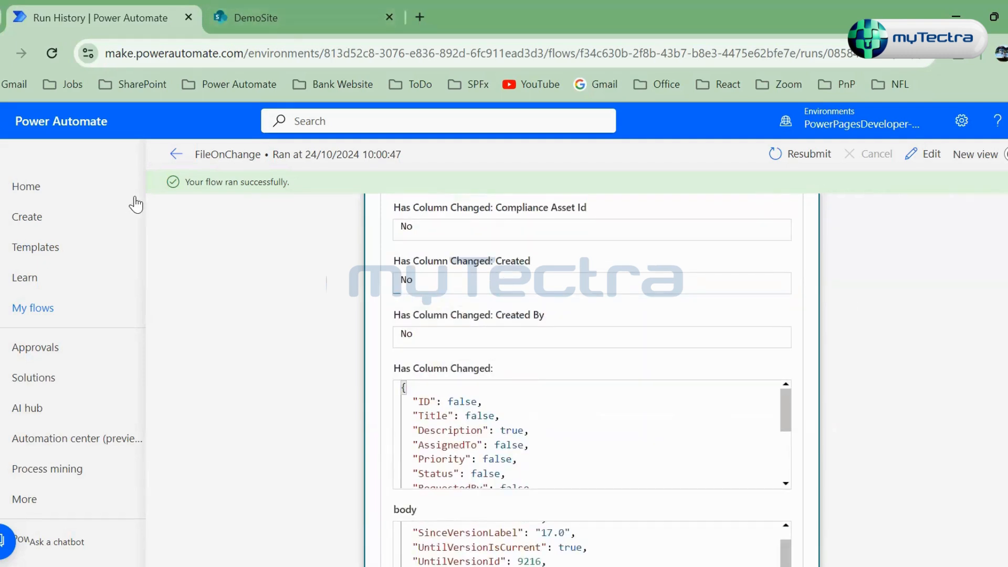
Step: Reopen the FileOnChange flow for editing, start a new step after the Get changes action, and search the operations for "http"
{"action": "left_click", "coordinate": [174, 156]}
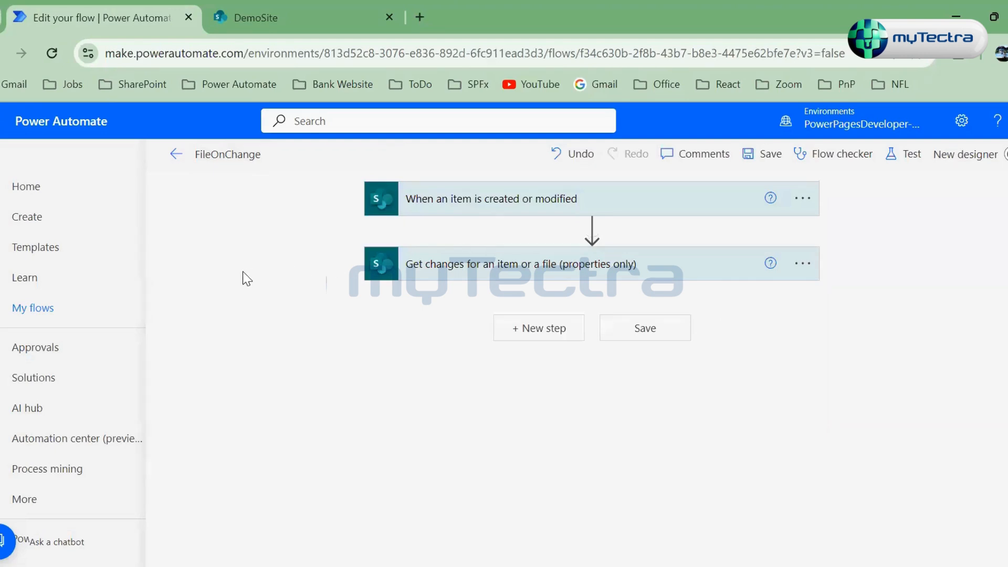
{"action": "left_click", "coordinate": [517, 329]}
{"action": "type", "text": "http"}
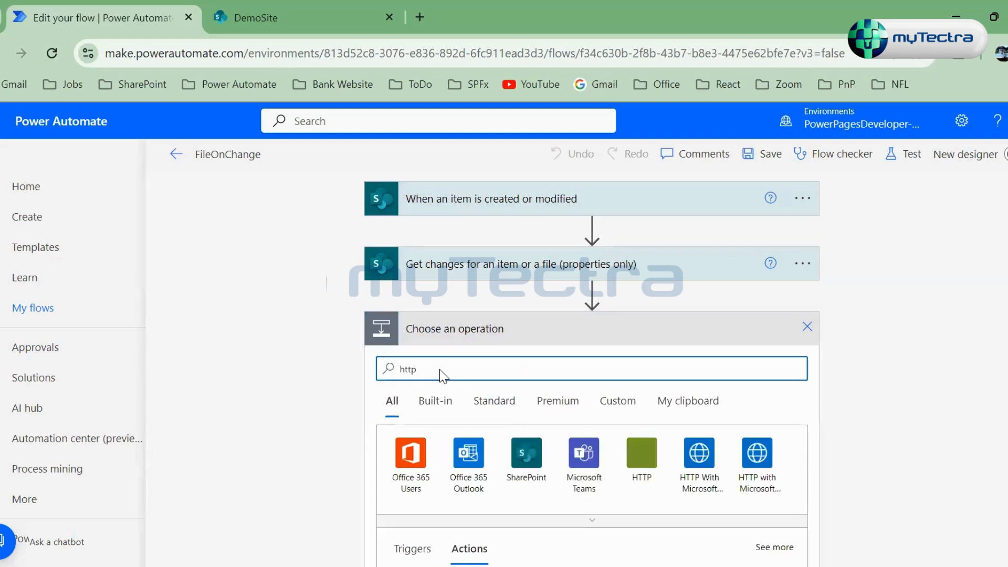
{"action": "scroll", "coordinate": [629, 462], "scroll_direction": "down", "scroll_amount": 2}
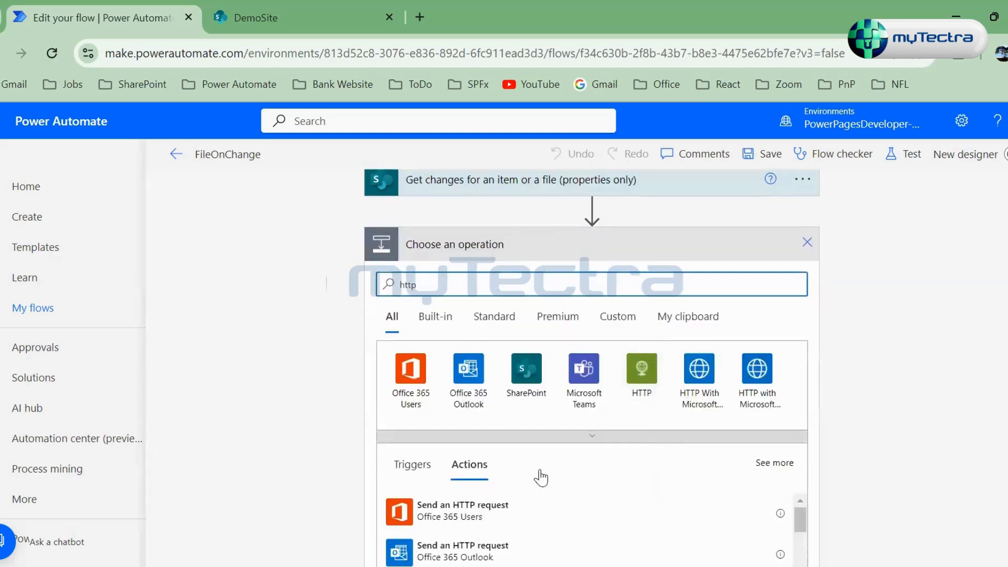
{"action": "scroll", "coordinate": [604, 467], "scroll_direction": "down", "scroll_amount": 2}
{"action": "scroll", "coordinate": [509, 472], "scroll_direction": "down", "scroll_amount": 4}
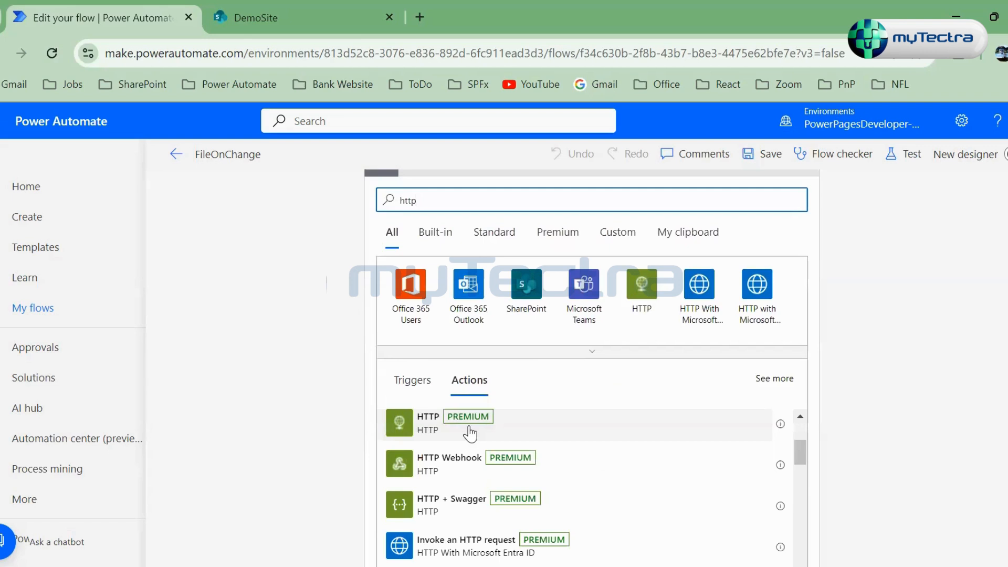
Step: Narrow the operations to the SharePoint connector, search for "http", and add the "Send an HTTP request to SharePoint" action
{"action": "left_click", "coordinate": [532, 289]}
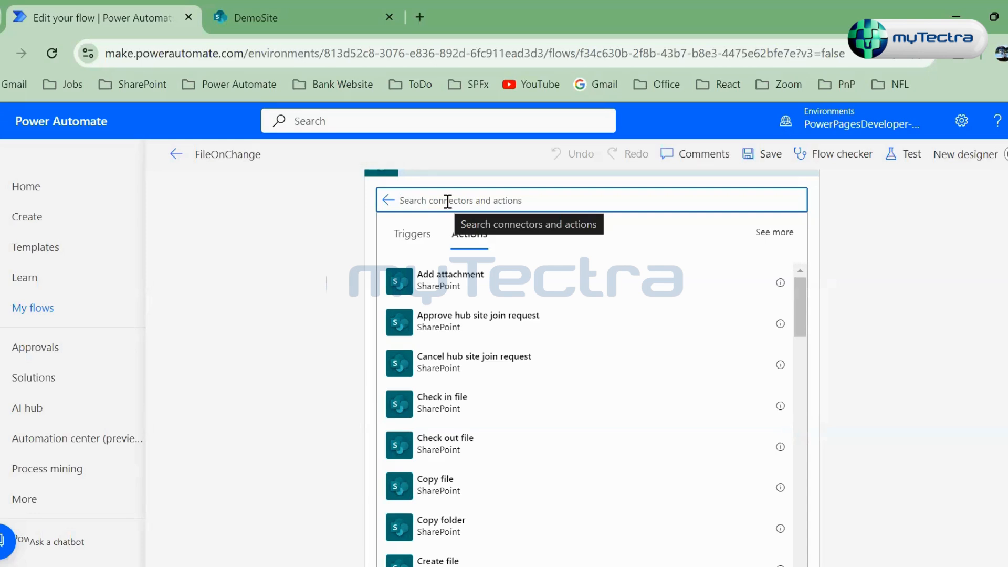
{"action": "type", "text": "send"}
{"action": "key", "text": "BackSpace"}
{"action": "key", "text": "BackSpace"}
{"action": "key", "text": "BackSpace"}
{"action": "key", "text": "BackSpace"}
{"action": "type", "text": "http"}
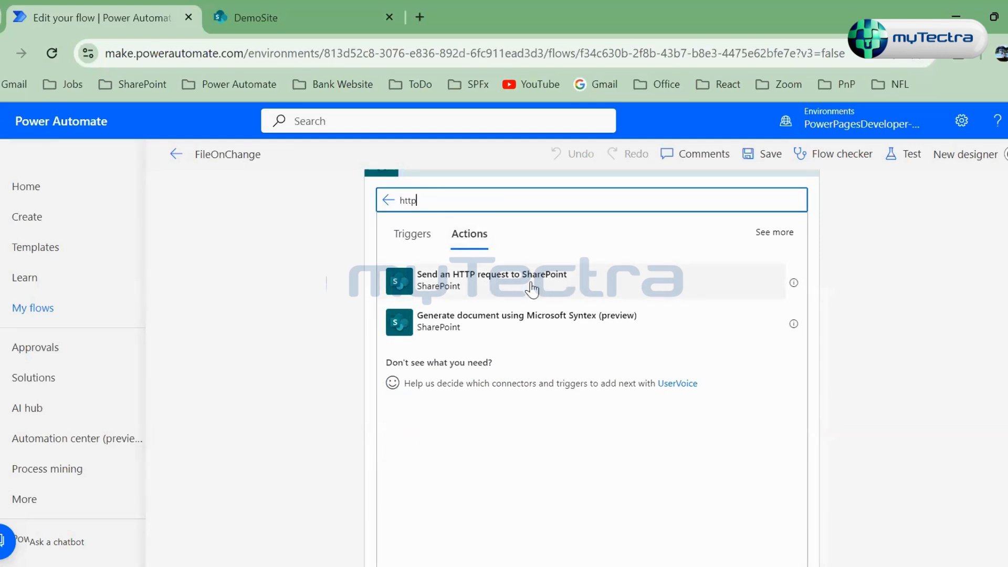
{"action": "left_click", "coordinate": [570, 287]}
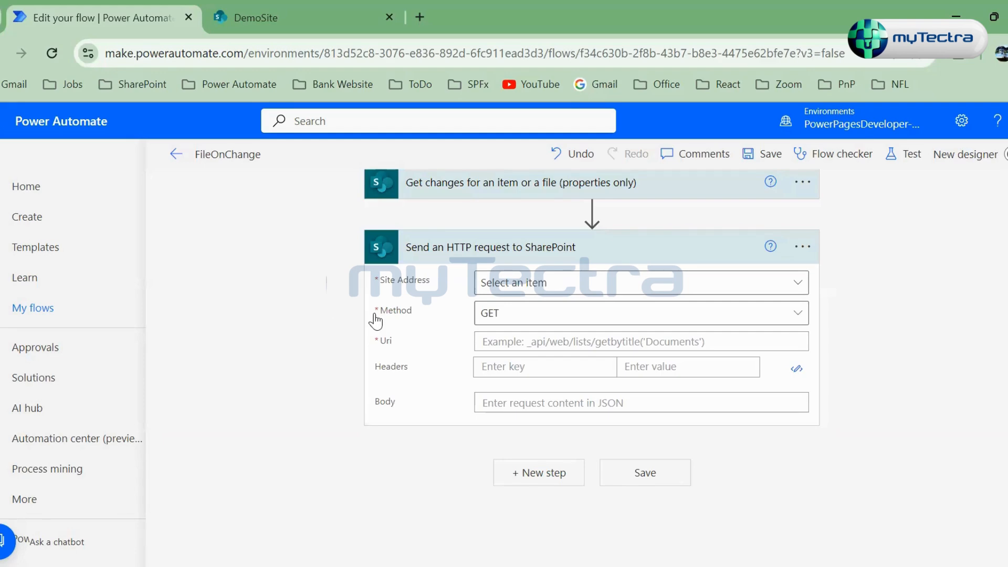
Step: Set the HTTP request's Site Address to DemoSite with the GET method, checking version 18.0's Description entry in SharePoint's version history
{"action": "left_click", "coordinate": [523, 289]}
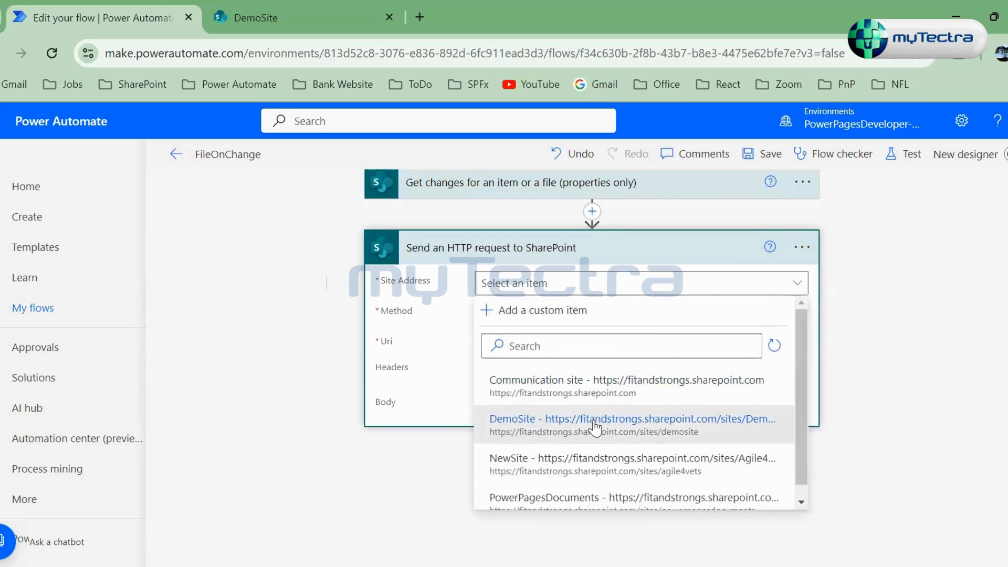
{"action": "left_click", "coordinate": [314, 18]}
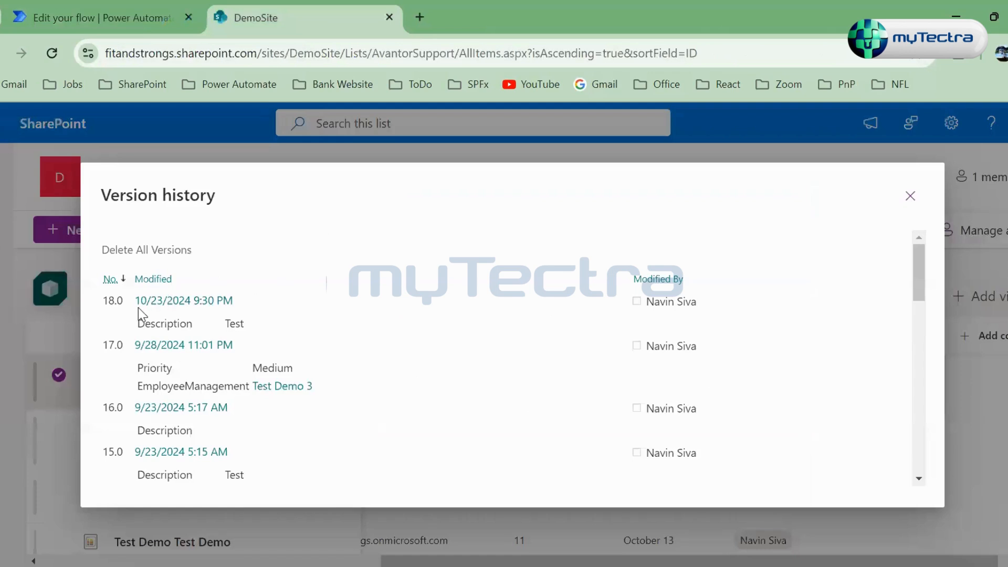
{"action": "left_click_drag", "start_coordinate": [136, 323], "coordinate": [265, 330]}
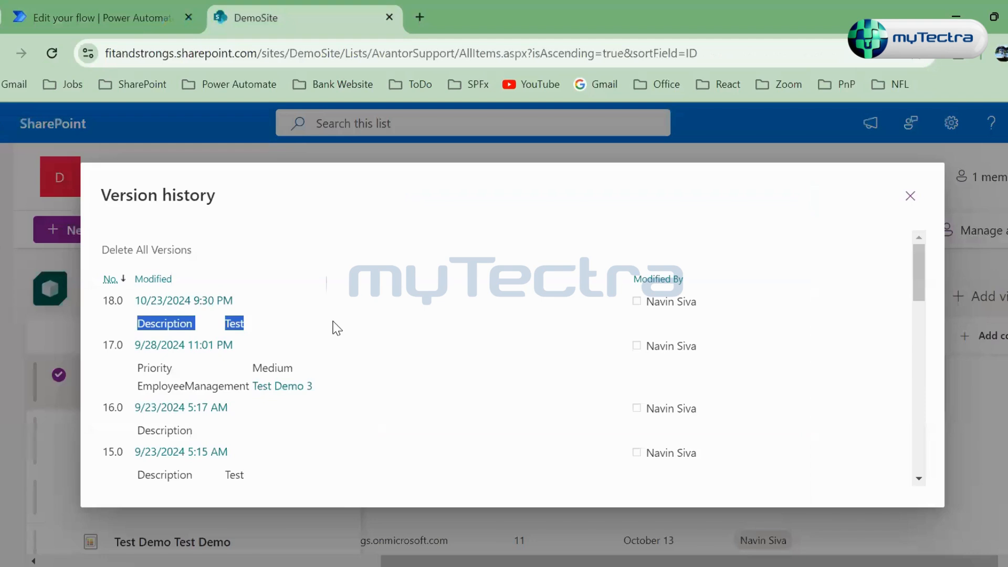
{"action": "left_click", "coordinate": [144, 12]}
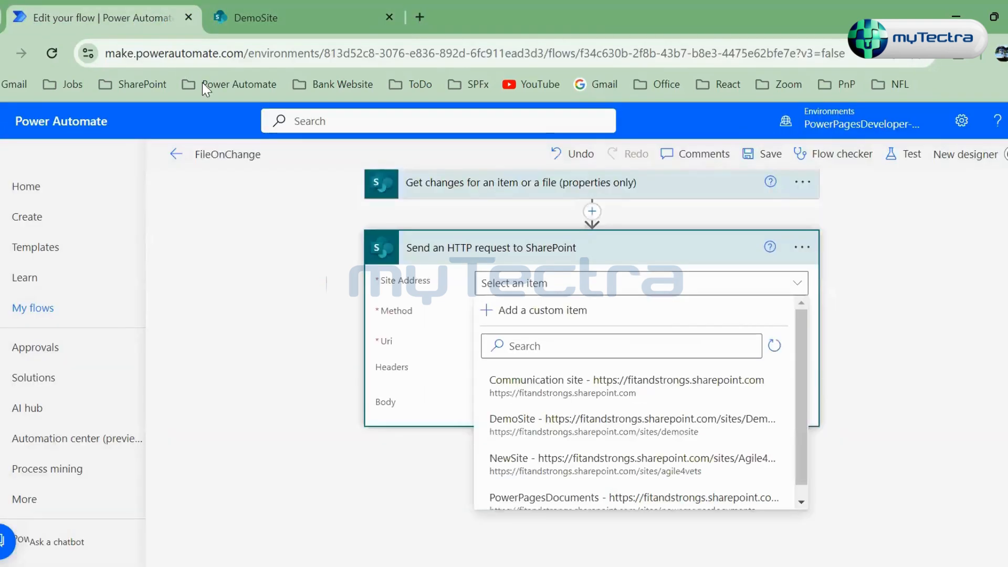
{"action": "left_click", "coordinate": [542, 310]}
{"action": "left_click", "coordinate": [535, 315]}
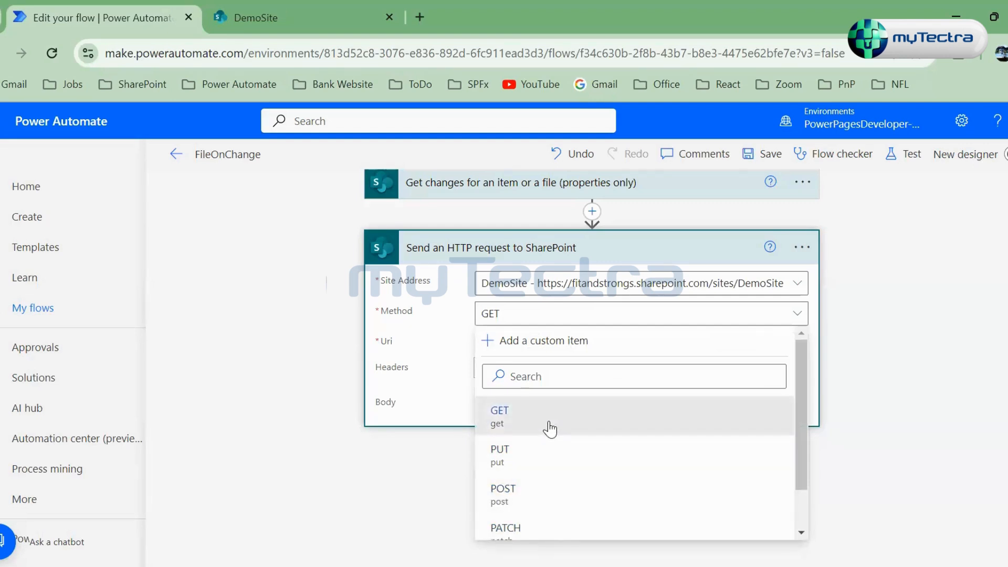
{"action": "left_click", "coordinate": [462, 355]}
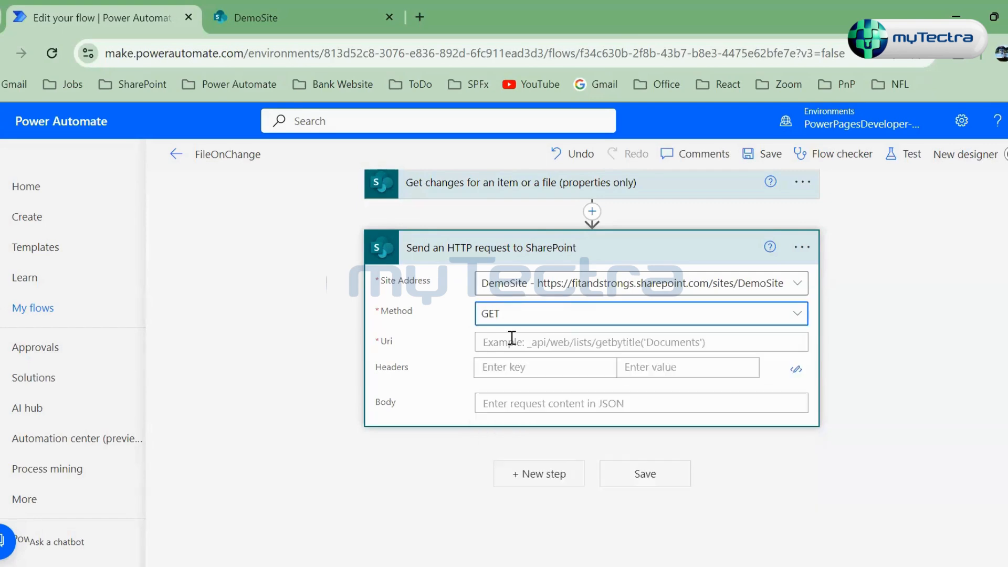
Step: Start the HTTP request's Uri as _api/web/lists/getByTitle('AvantorSupport')/items(, copying the list name from the SharePoint list's address
{"action": "left_click", "coordinate": [549, 341]}
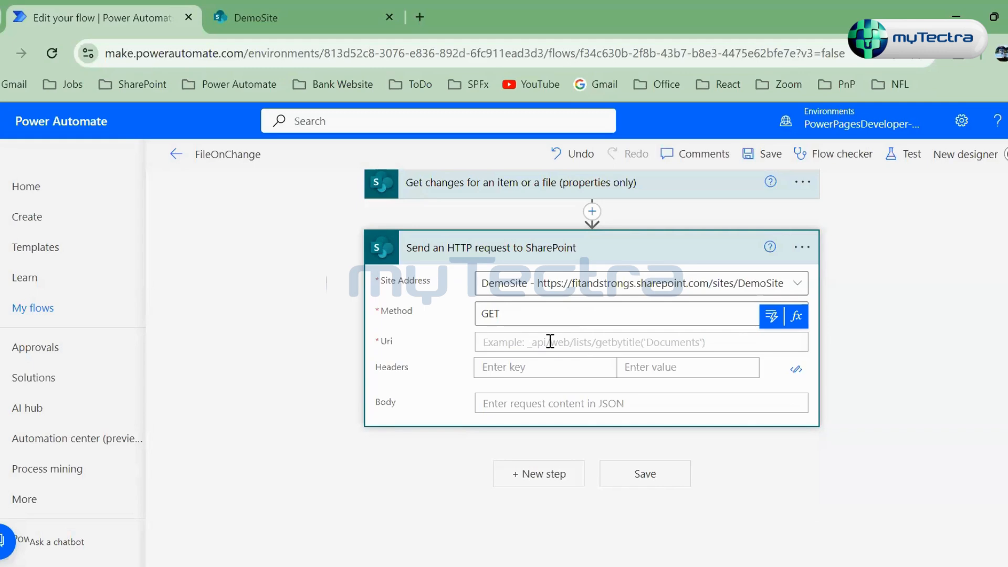
{"action": "type", "text": "_ap"}
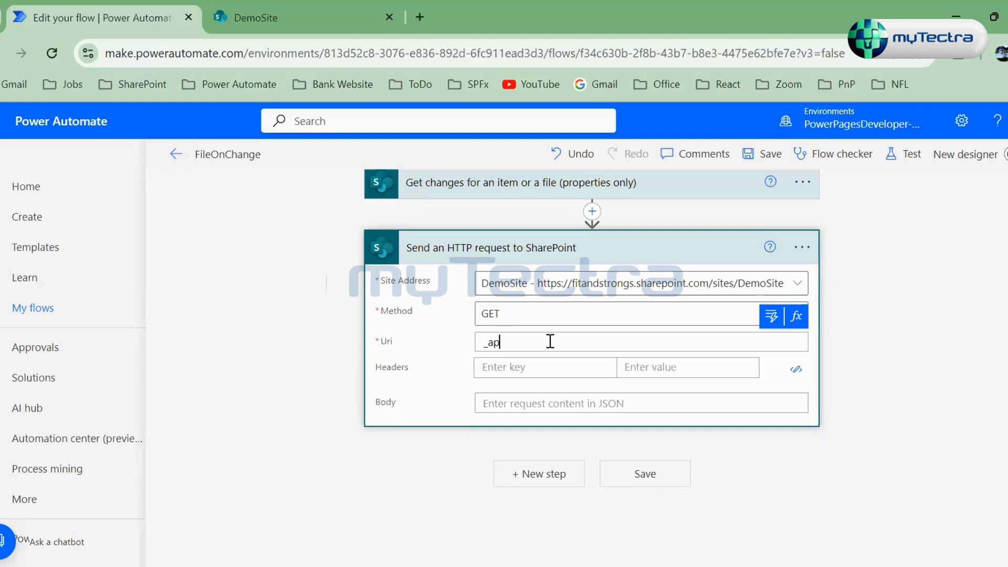
{"action": "type", "text": "i/web/lists/getByTitle('"}
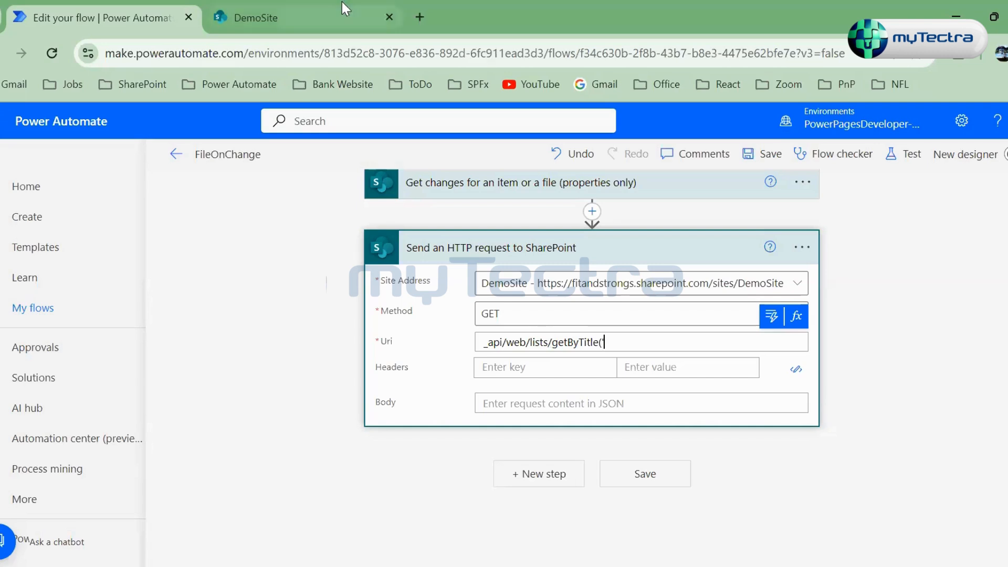
{"action": "left_click", "coordinate": [368, 18]}
{"action": "left_click_drag", "start_coordinate": [379, 50], "coordinate": [493, 53]}
{"action": "key", "text": "ctrl+c"}
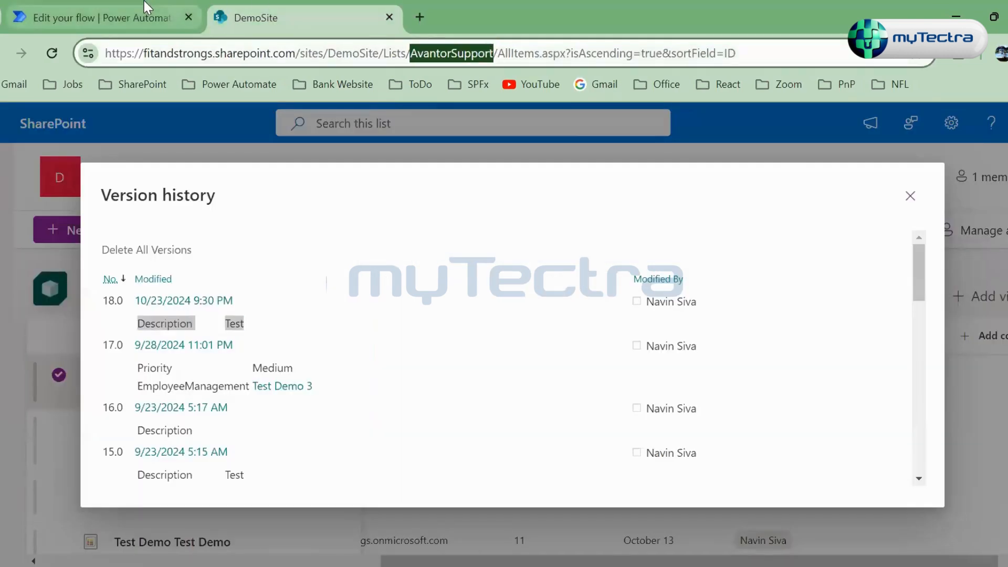
{"action": "left_click", "coordinate": [131, 16]}
{"action": "key", "text": "ctrl+v"}
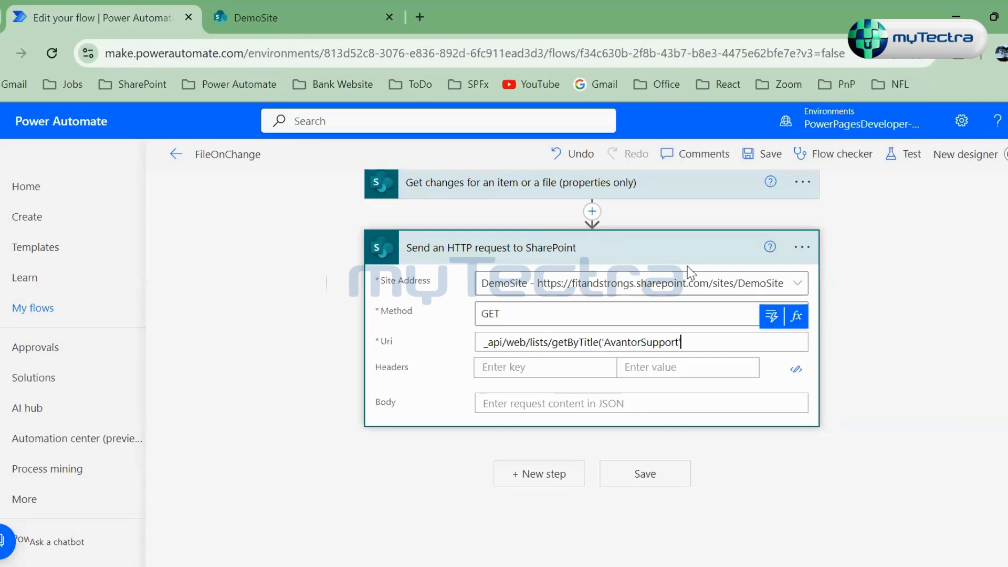
{"action": "type", "text": "')/items("}
{"action": "key", "text": "ctrl+a"}
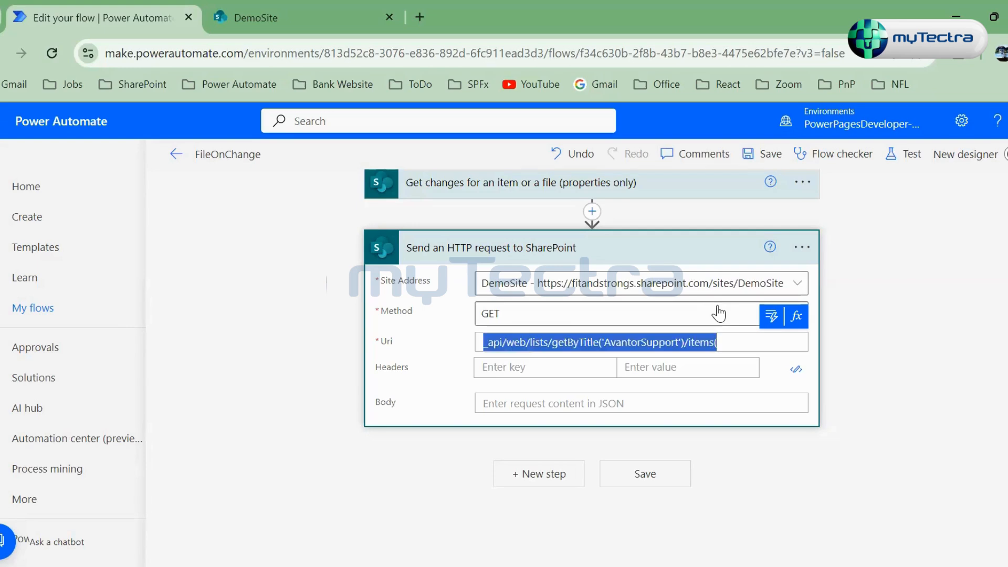
{"action": "key", "text": "Right"}
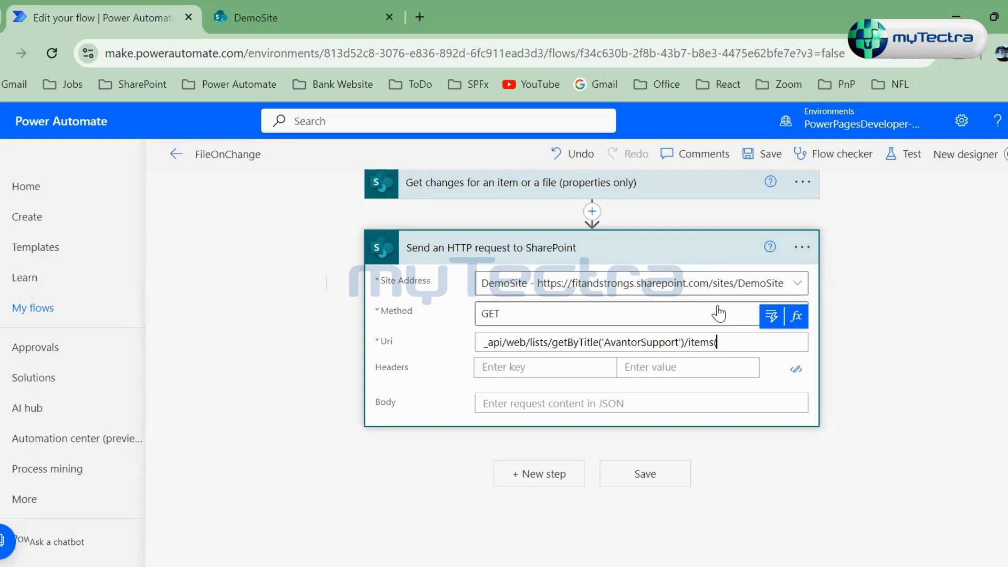
Step: Insert the trigger's ID dynamic value after items( in the Uri and append )/versions
{"action": "left_click", "coordinate": [771, 317]}
{"action": "left_click", "coordinate": [631, 392]}
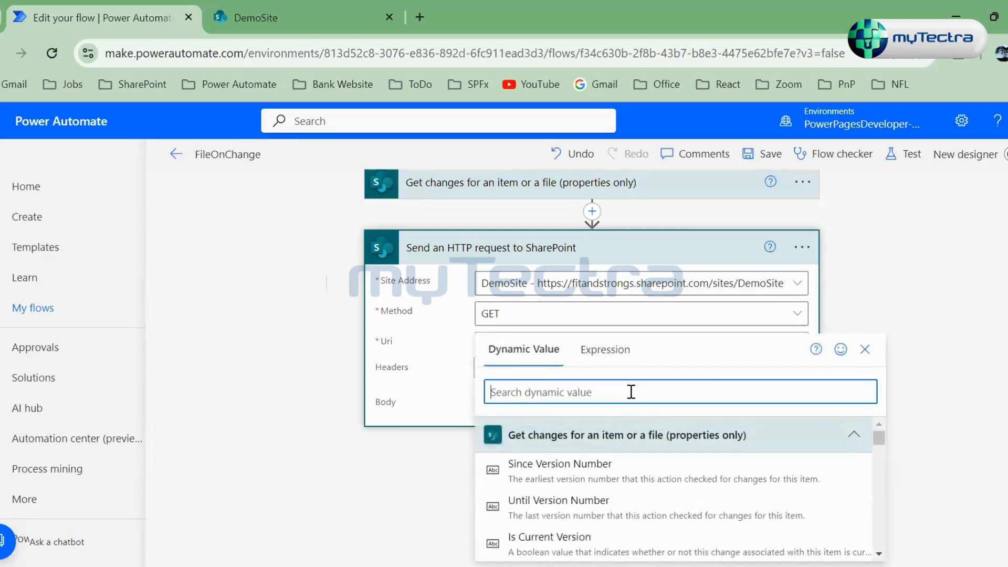
{"action": "type", "text": "id"}
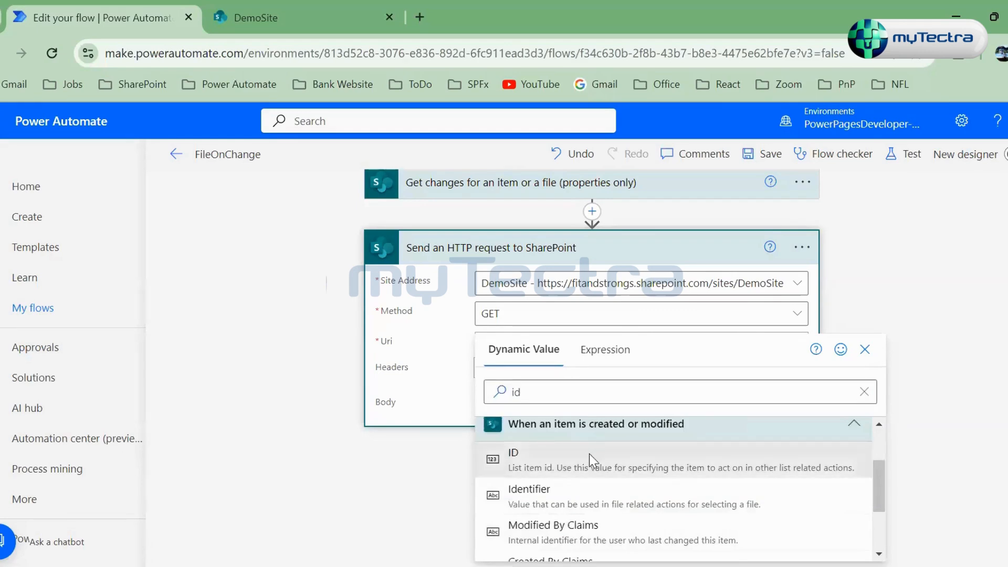
{"action": "left_click", "coordinate": [590, 457]}
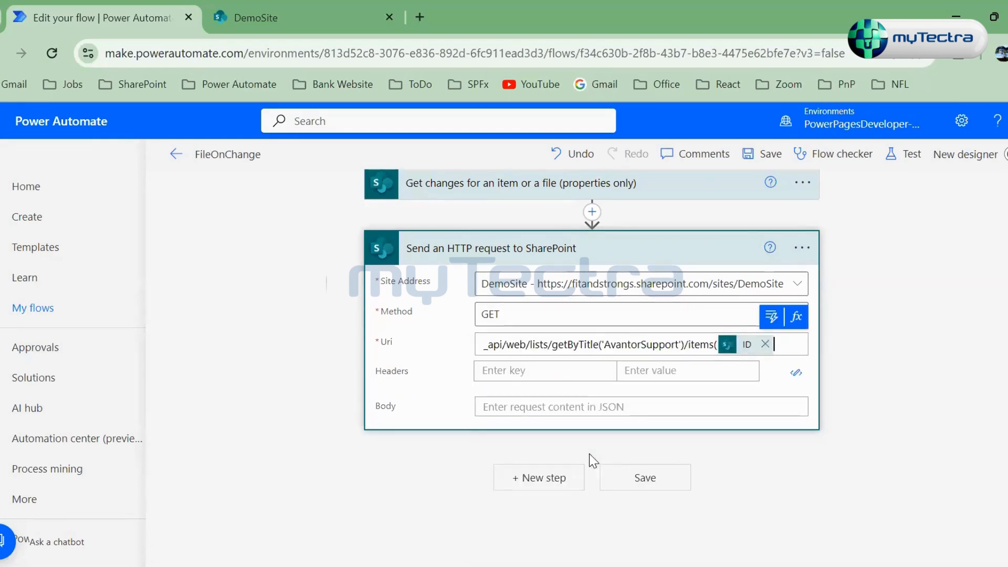
{"action": "type", "text": ")/versions"}
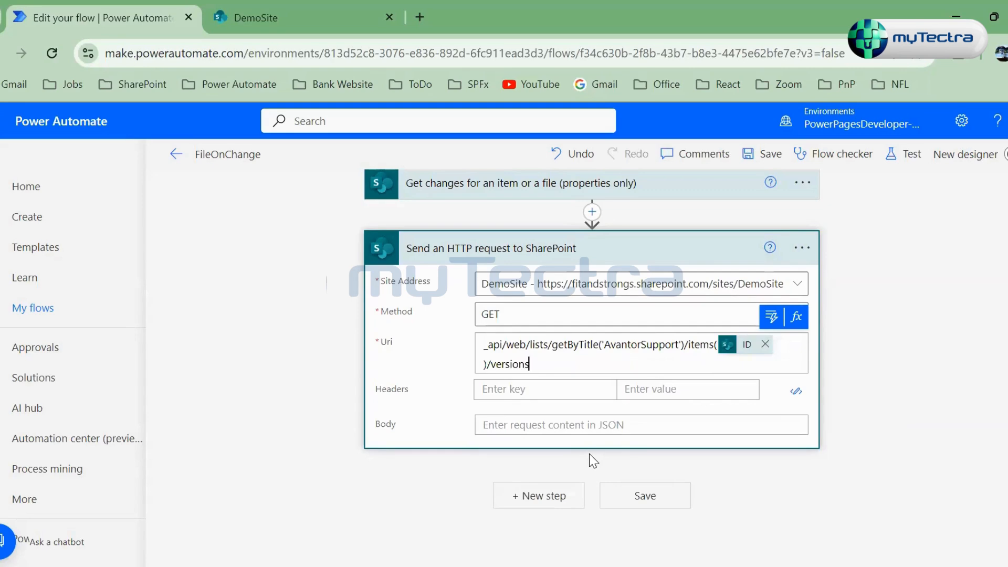
Step: Complete the Uri with the trigger's Version number dynamic value in parentheses after versions
{"action": "type", "text": "("}
{"action": "left_click", "coordinate": [771, 316]}
{"action": "left_click", "coordinate": [609, 392]}
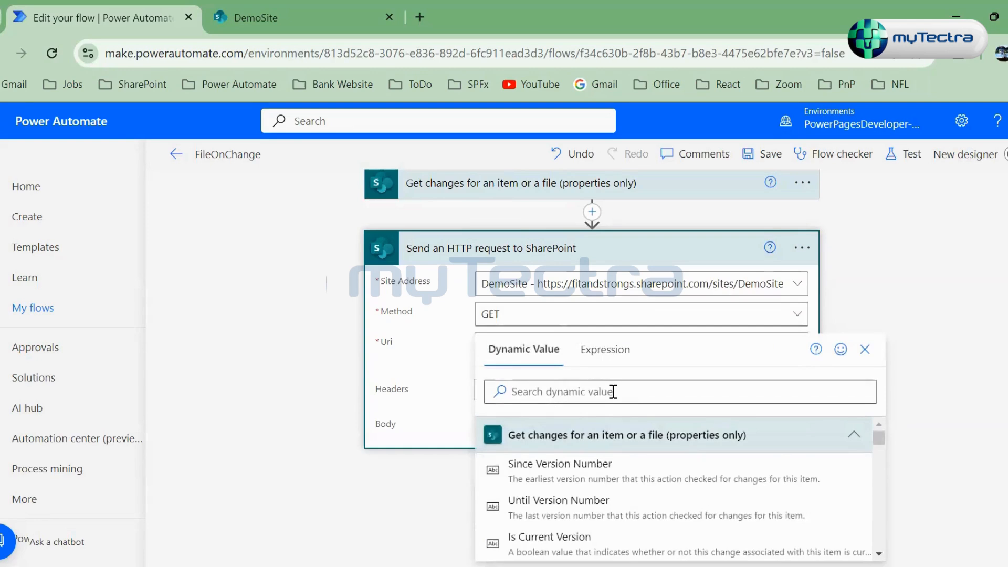
{"action": "type", "text": "version"}
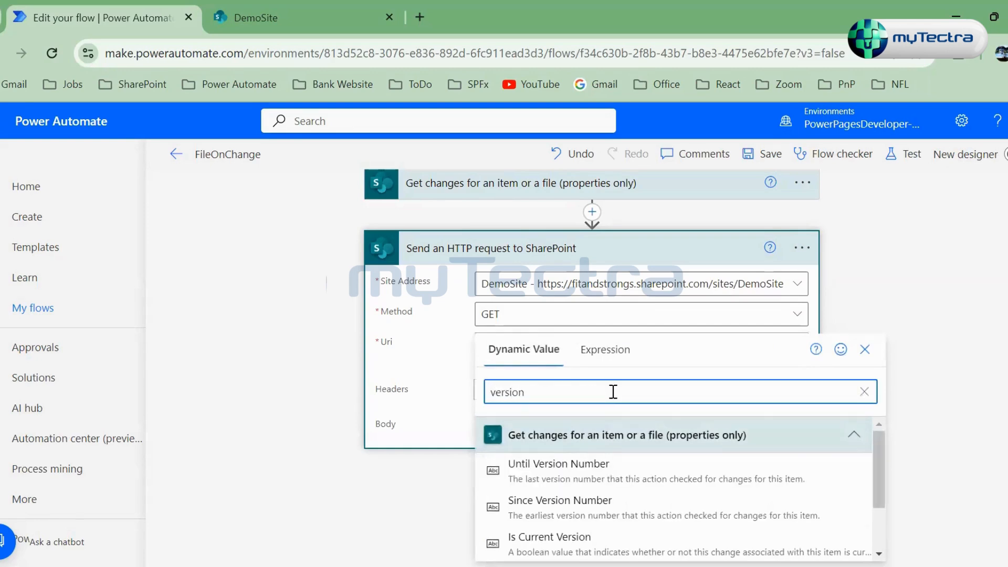
{"action": "scroll", "coordinate": [629, 498], "scroll_direction": "down", "scroll_amount": 2}
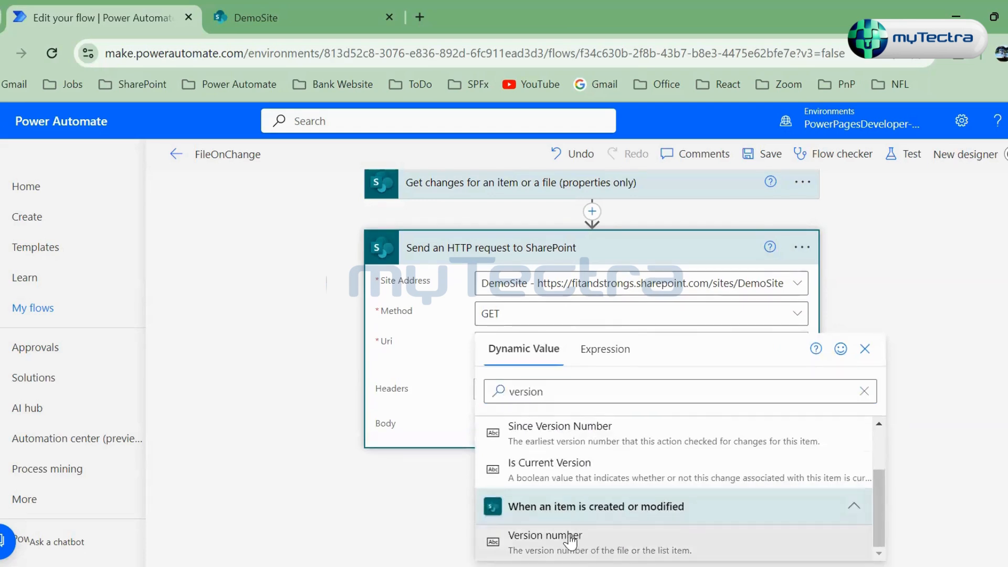
{"action": "left_click", "coordinate": [577, 539]}
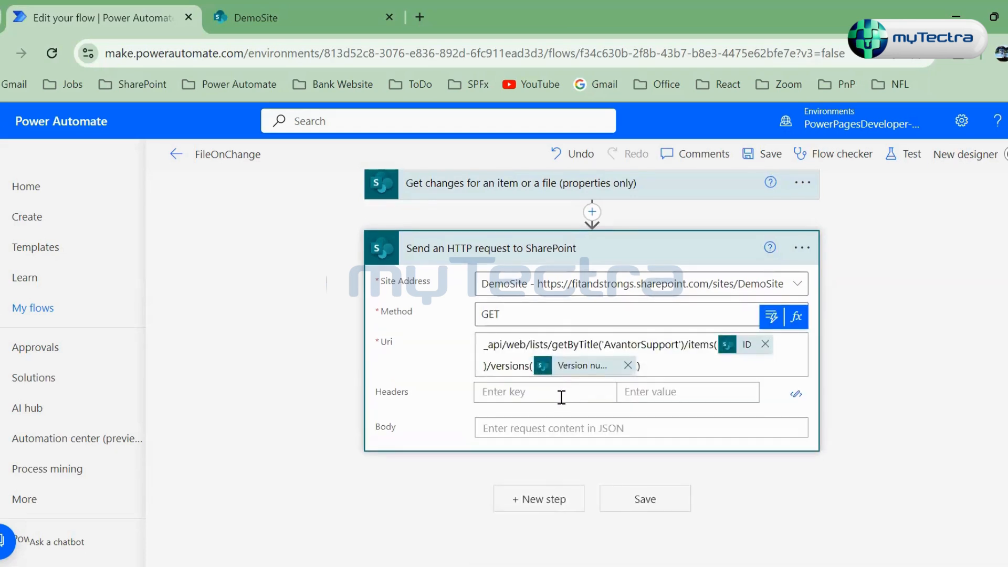
Step: Save the flow and test it automatically with the latest succeeded trigger run, checking the item's version history in SharePoint before running
{"action": "left_click", "coordinate": [653, 504]}
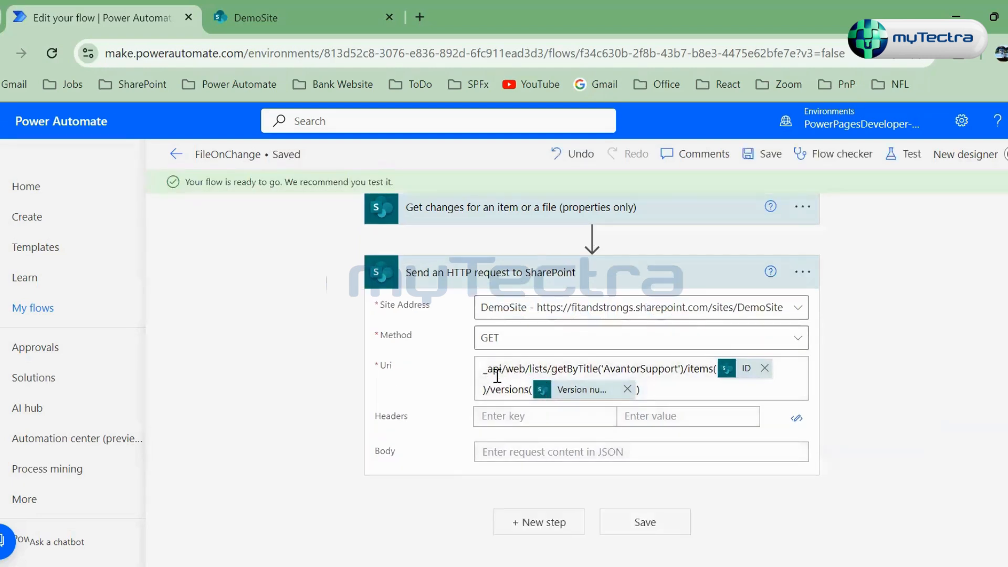
{"action": "left_click", "coordinate": [902, 156]}
{"action": "left_click", "coordinate": [769, 249]}
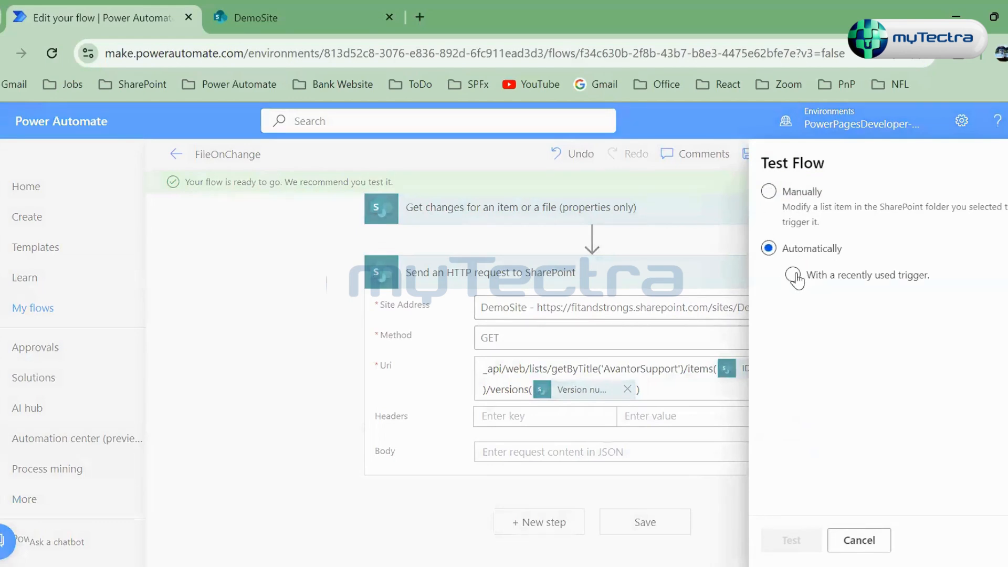
{"action": "left_click", "coordinate": [793, 275]}
{"action": "left_click", "coordinate": [775, 305]}
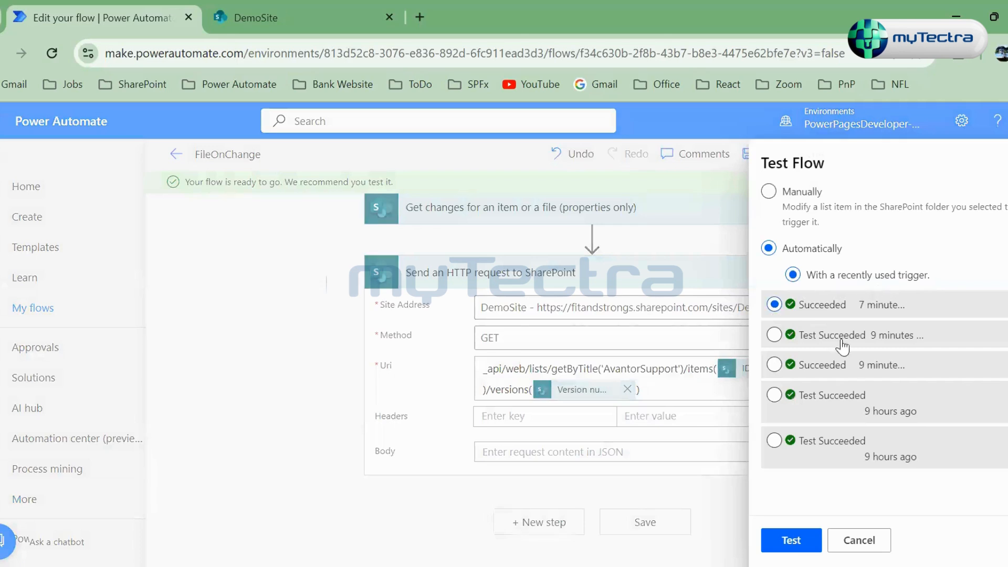
{"action": "left_click", "coordinate": [317, 20]}
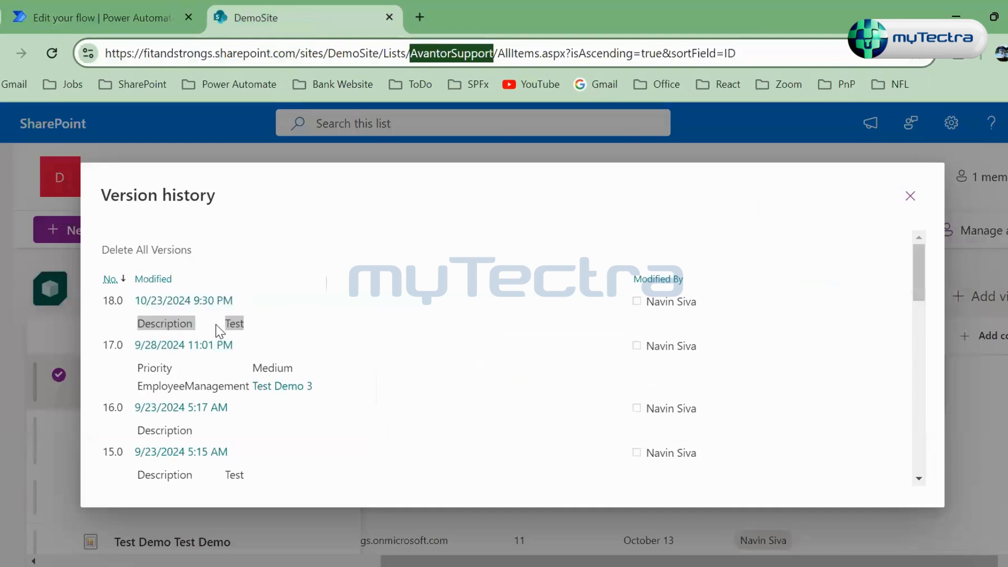
{"action": "left_click", "coordinate": [123, 23]}
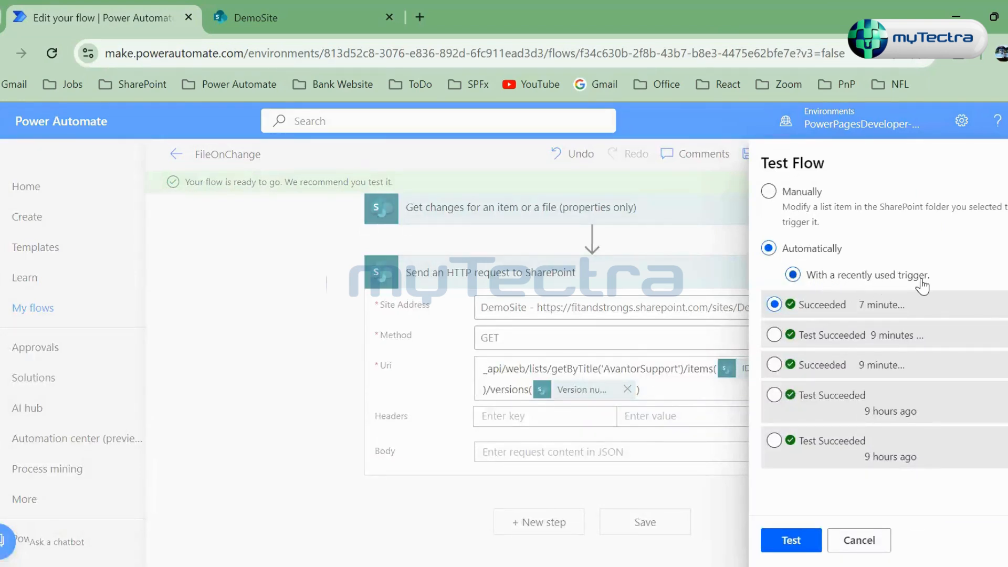
{"action": "left_click", "coordinate": [787, 542]}
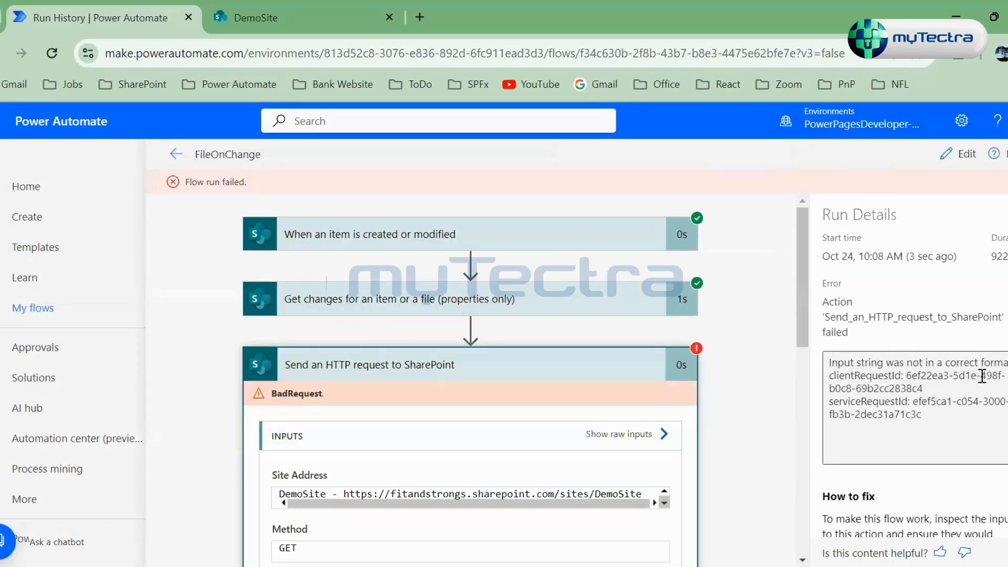
Step: Examine the Uri input and the output body of the Send an HTTP request to SharePoint action in the run results
{"action": "scroll", "coordinate": [477, 378], "scroll_direction": "down", "scroll_amount": 5}
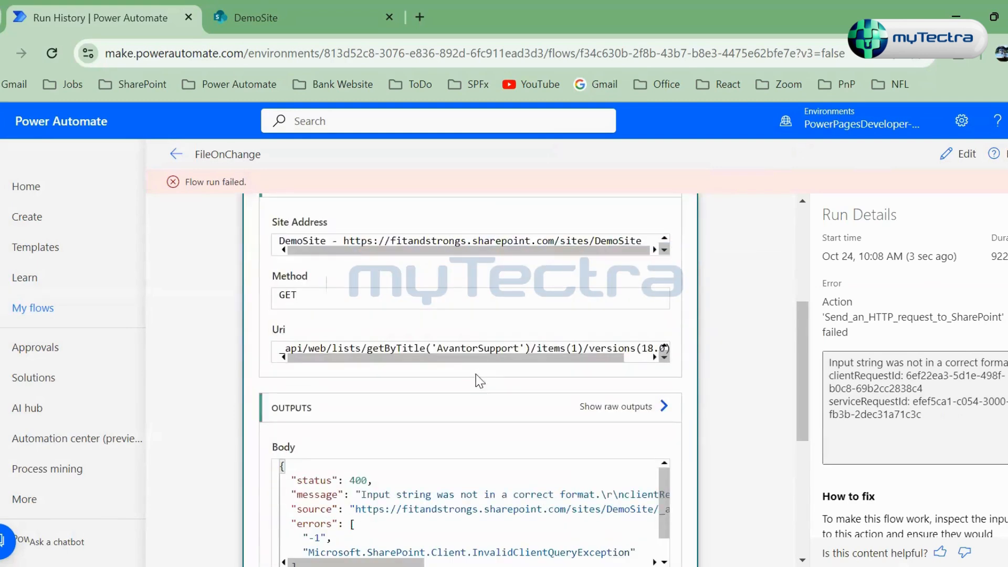
{"action": "scroll", "coordinate": [444, 363], "scroll_direction": "down", "scroll_amount": 2}
{"action": "scroll", "coordinate": [408, 389], "scroll_direction": "down", "scroll_amount": 1}
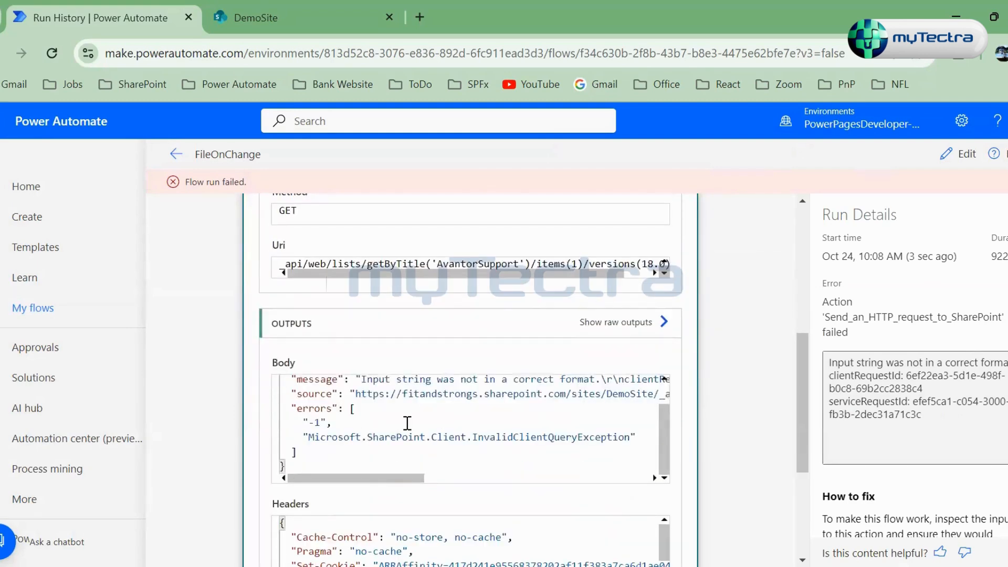
{"action": "scroll", "coordinate": [408, 422], "scroll_direction": "up", "scroll_amount": 1}
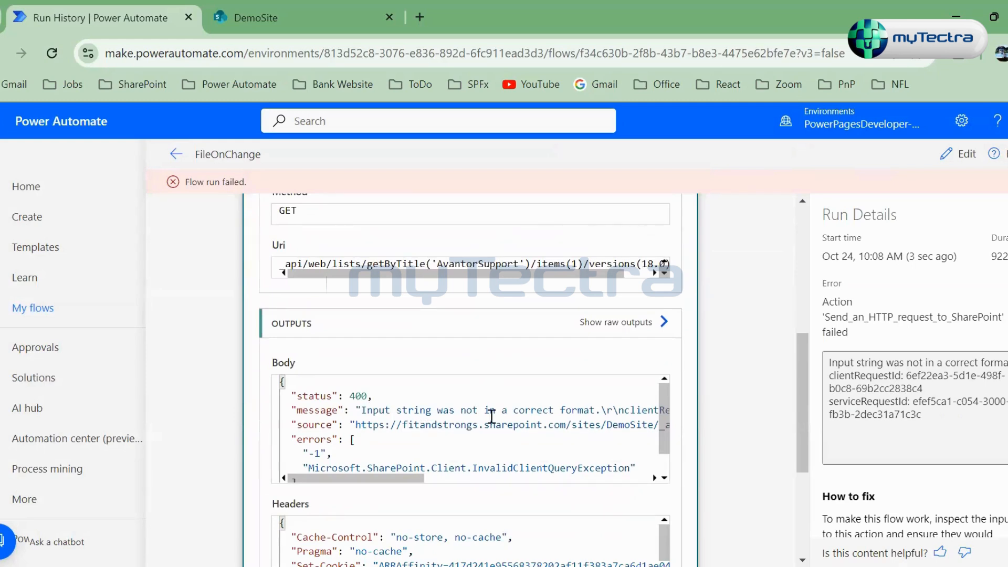
{"action": "left_click_drag", "start_coordinate": [408, 479], "coordinate": [340, 355]}
{"action": "scroll", "coordinate": [447, 332], "scroll_direction": "up", "scroll_amount": 1}
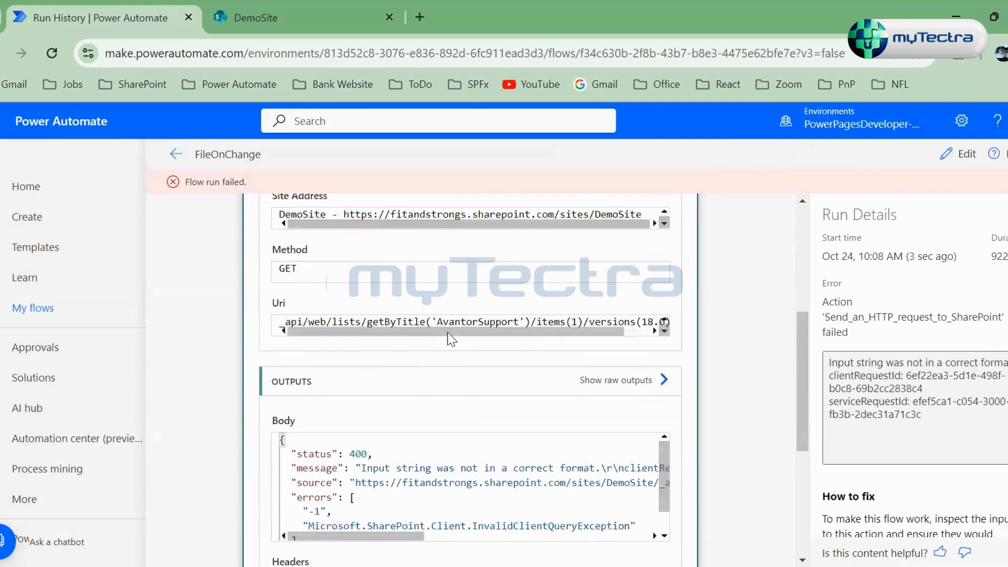
Step: Reopen the flow for editing, copy the HTTP request's full Uri, and add a Compose action between Get changes and the HTTP request
{"action": "left_click", "coordinate": [960, 154]}
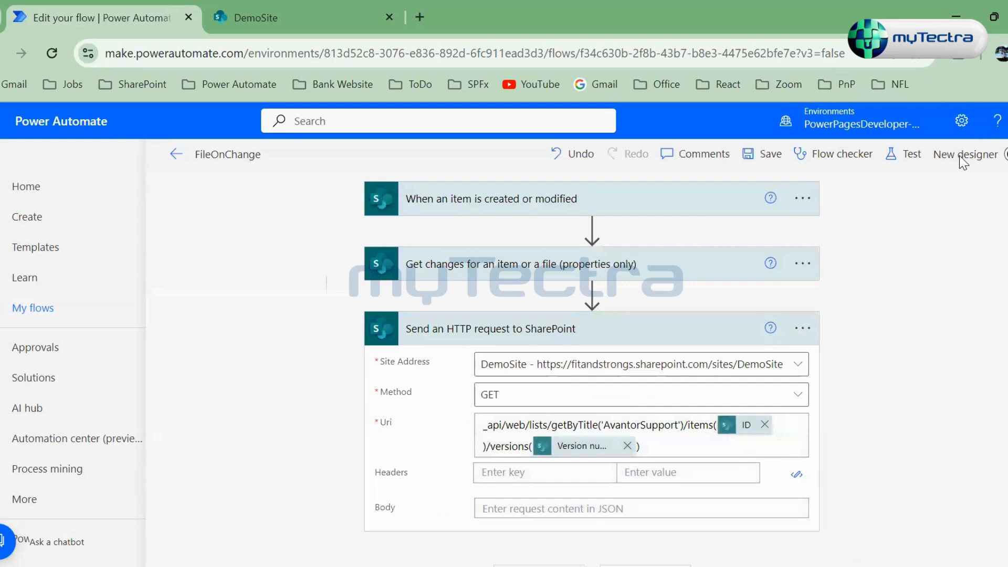
{"action": "scroll", "coordinate": [647, 365], "scroll_direction": "down", "scroll_amount": 1}
{"action": "left_click_drag", "start_coordinate": [640, 364], "coordinate": [477, 348]}
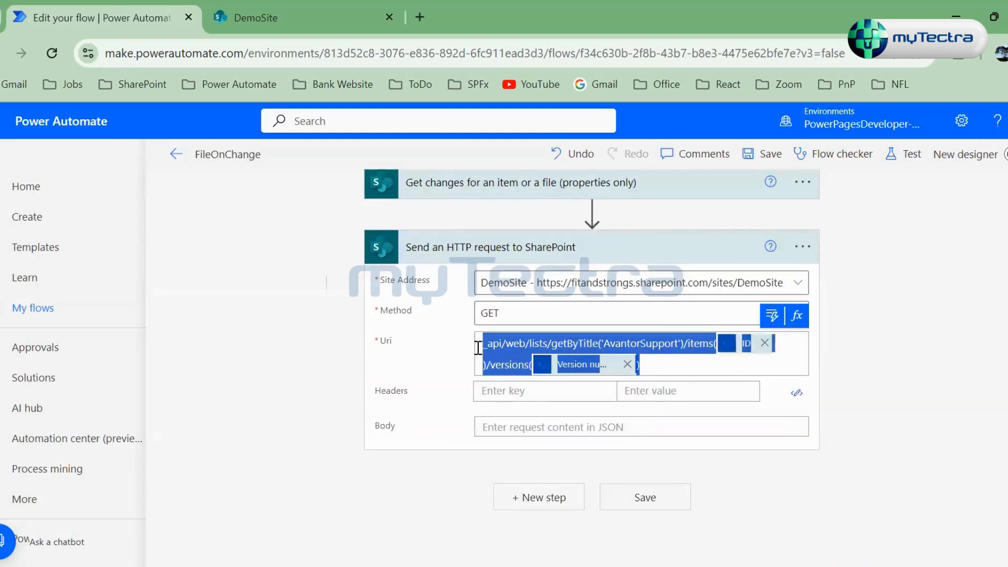
{"action": "left_click", "coordinate": [688, 369]}
{"action": "key", "text": "ctrl+a"}
{"action": "scroll", "coordinate": [596, 296], "scroll_direction": "up", "scroll_amount": 2}
{"action": "left_click", "coordinate": [593, 293]}
{"action": "left_click", "coordinate": [578, 318]}
{"action": "type", "text": "compose"}
{"action": "scroll", "coordinate": [491, 472], "scroll_direction": "down", "scroll_amount": 2}
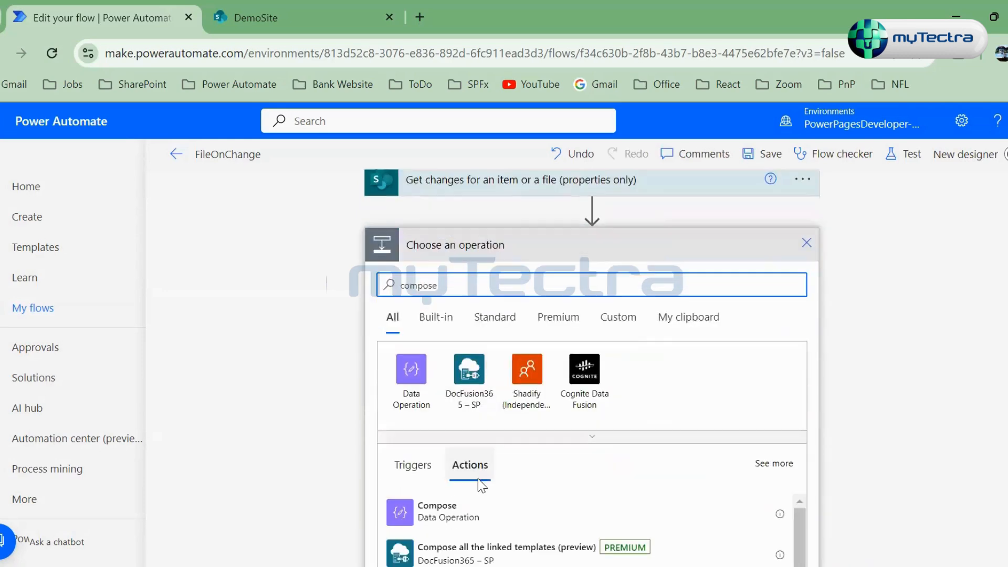
{"action": "left_click", "coordinate": [501, 510]}
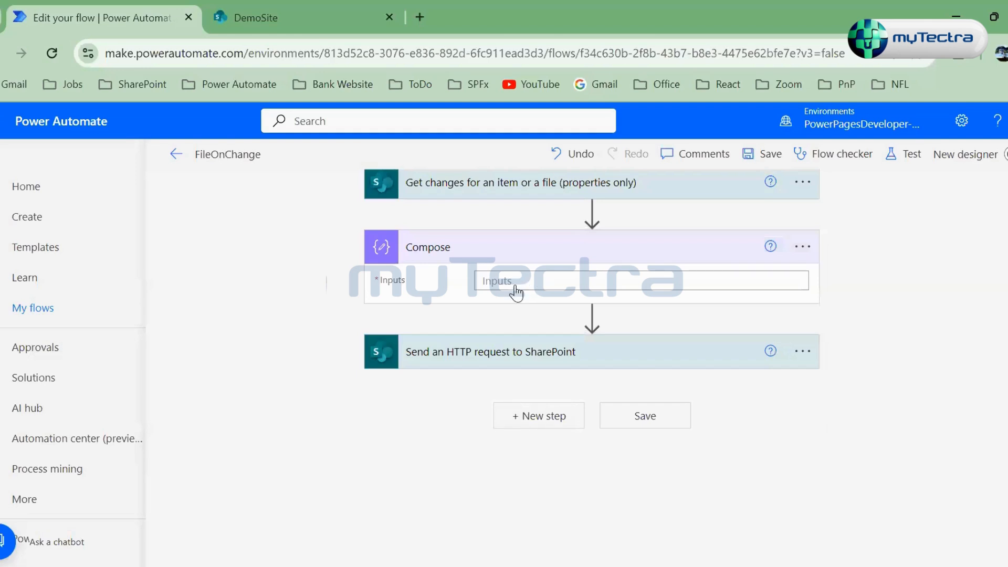
Step: Paste the copied Uri with its ID and Version number dynamic values into the Compose action's Inputs
{"action": "left_click", "coordinate": [770, 255]}
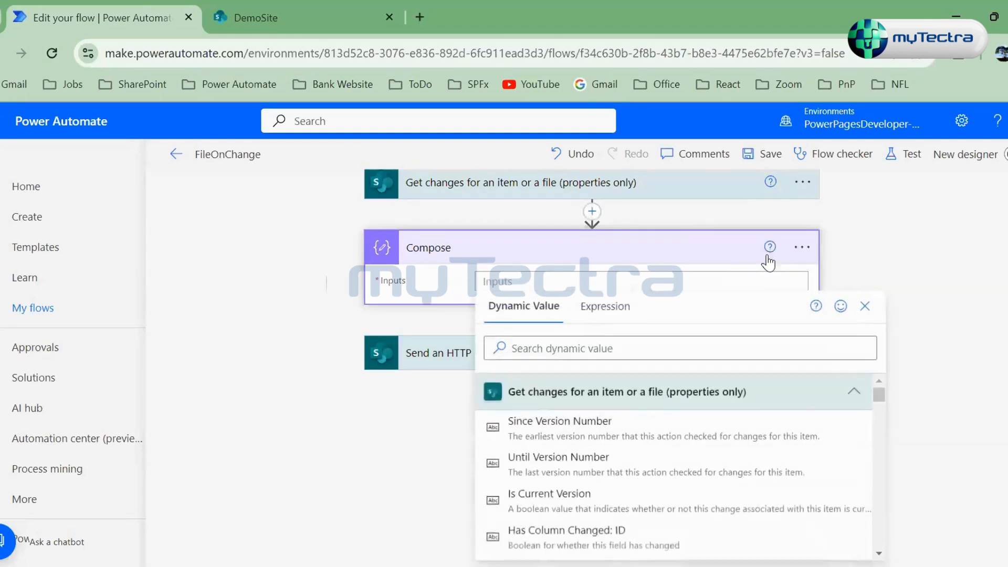
{"action": "key", "text": "ctrl+v"}
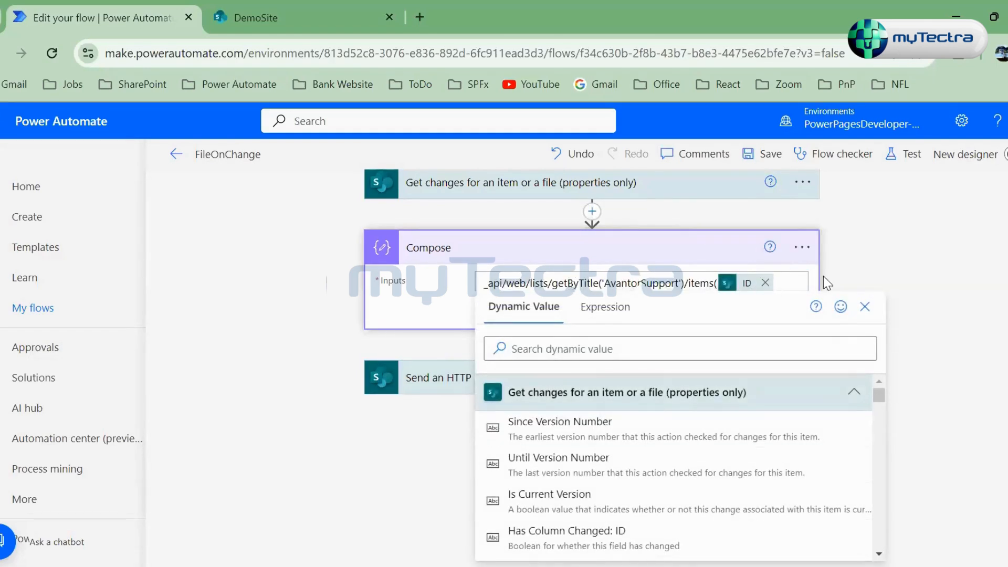
{"action": "key", "text": "ctrl+v"}
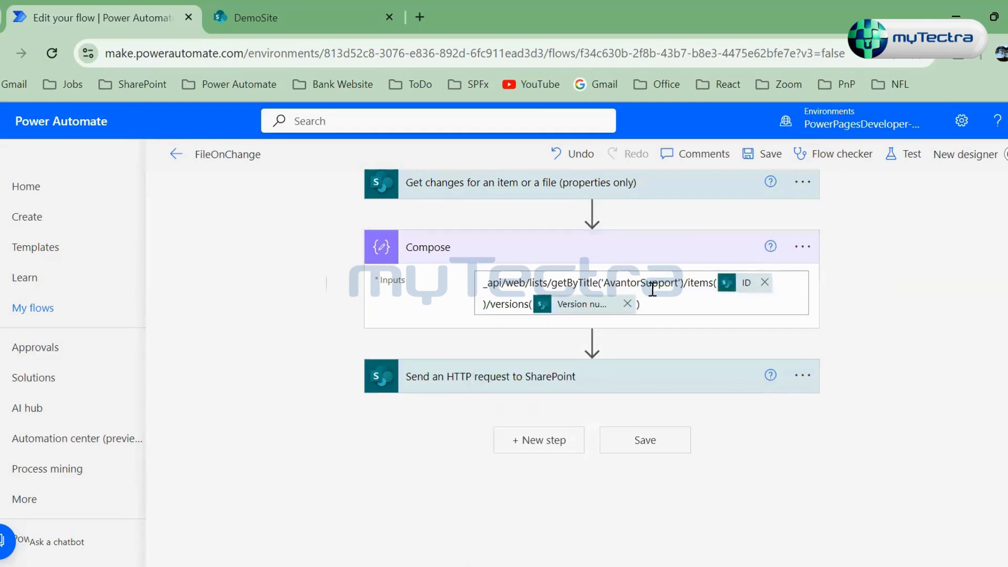
Step: Save and test the flow with the recently succeeded trigger run, and inspect the Compose action's inputs and outputs
{"action": "left_click", "coordinate": [900, 154]}
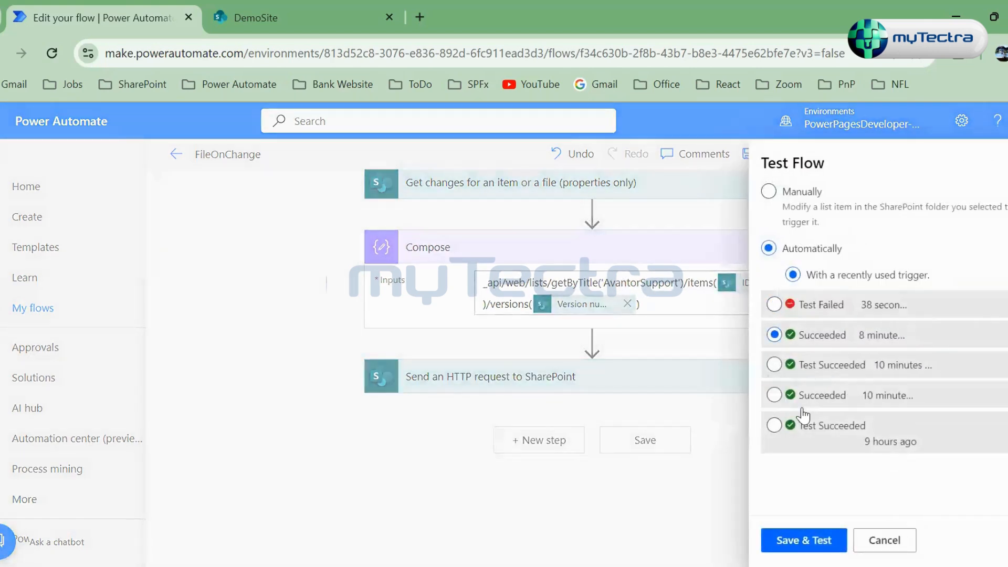
{"action": "left_click", "coordinate": [804, 540]}
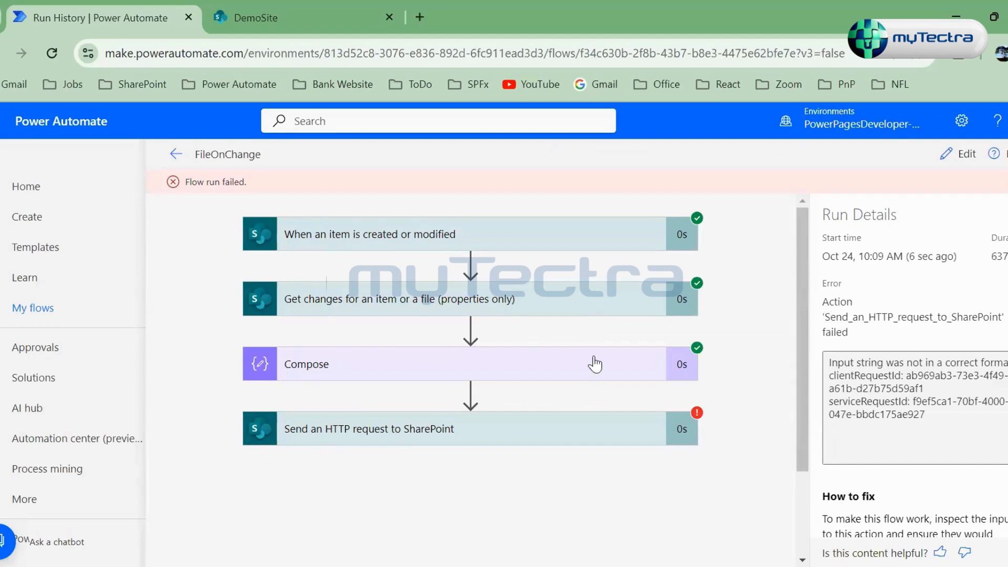
{"action": "left_click", "coordinate": [593, 362]}
{"action": "scroll", "coordinate": [446, 443], "scroll_direction": "down", "scroll_amount": 3}
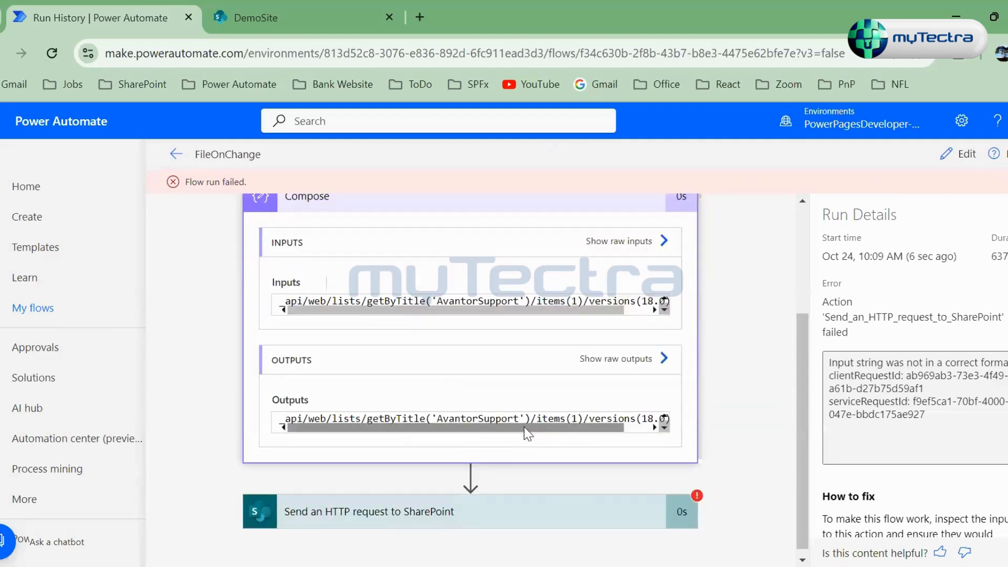
Step: Reopen the flow for editing and replace Version number in the HTTP request's Uri with the Since Version Number dynamic value
{"action": "left_click_drag", "start_coordinate": [515, 426], "coordinate": [578, 430]}
{"action": "left_click", "coordinate": [964, 156]}
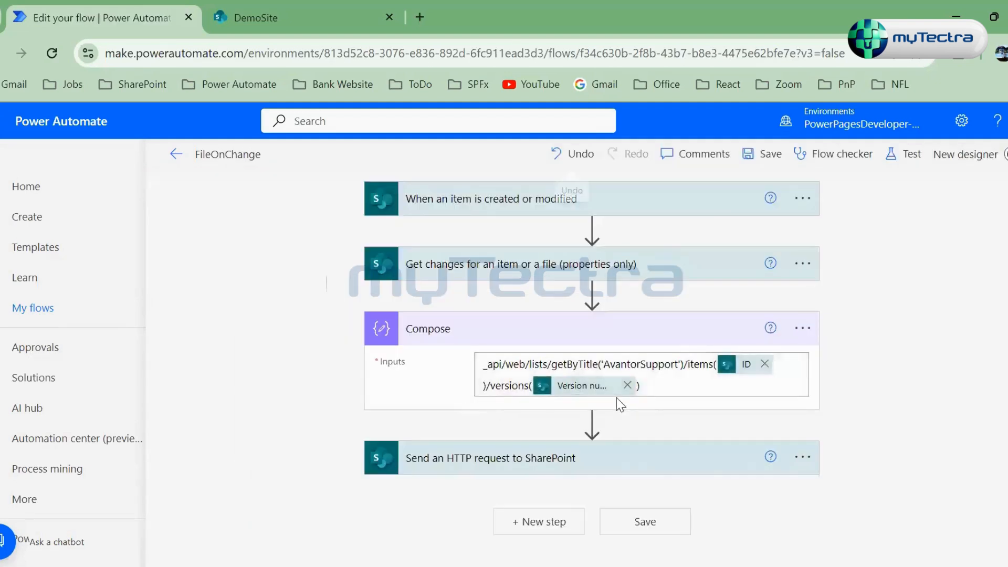
{"action": "left_click", "coordinate": [536, 465]}
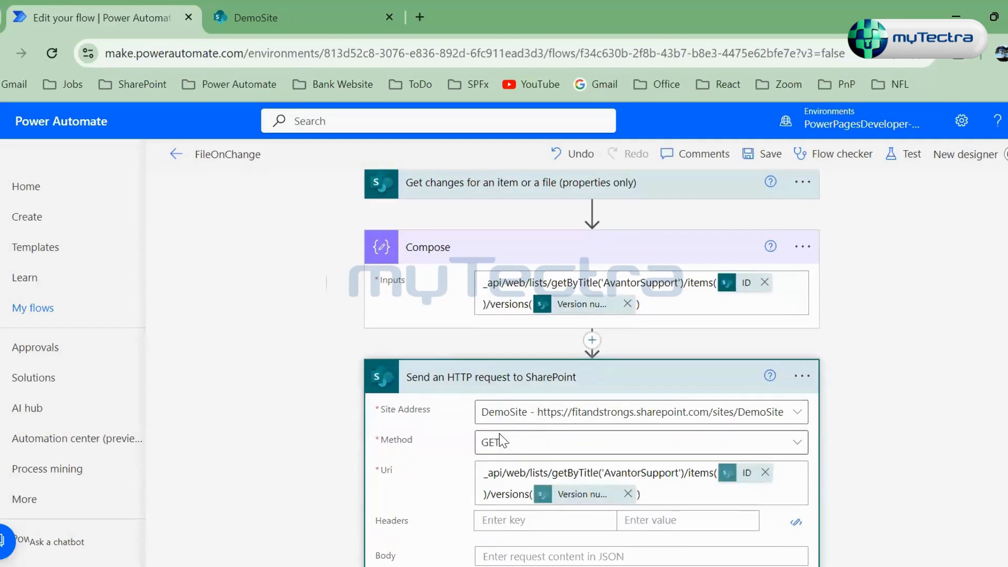
{"action": "key", "text": "ctrl+Tab"}
{"action": "left_click", "coordinate": [114, 15]}
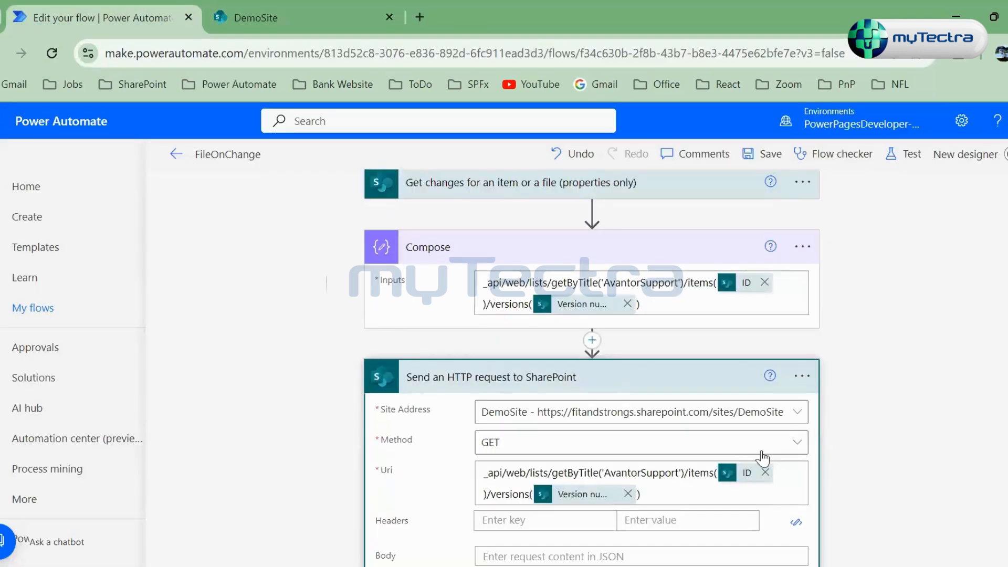
{"action": "scroll", "coordinate": [630, 414], "scroll_direction": "down", "scroll_amount": 2}
{"action": "left_click", "coordinate": [628, 409]}
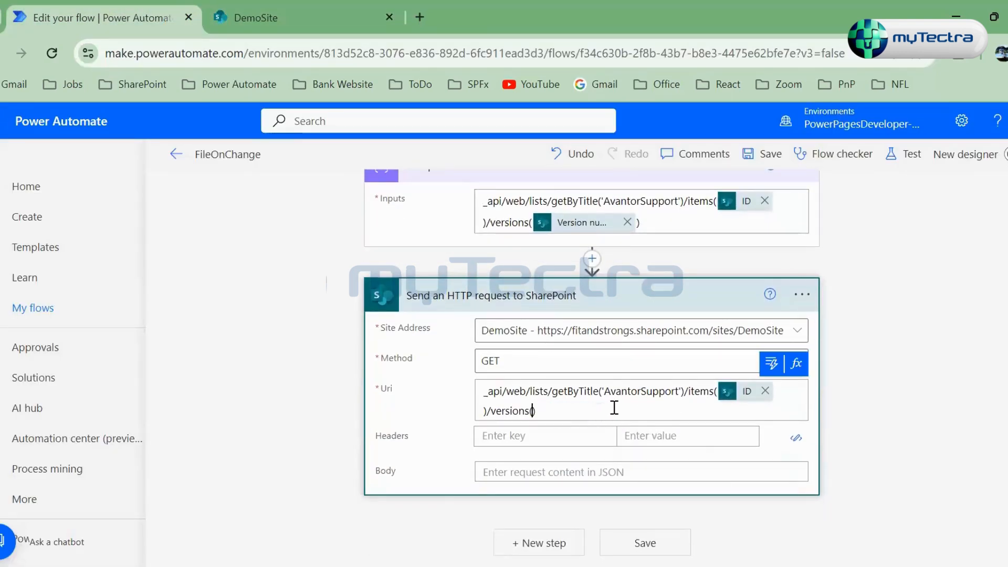
{"action": "left_click", "coordinate": [772, 363]}
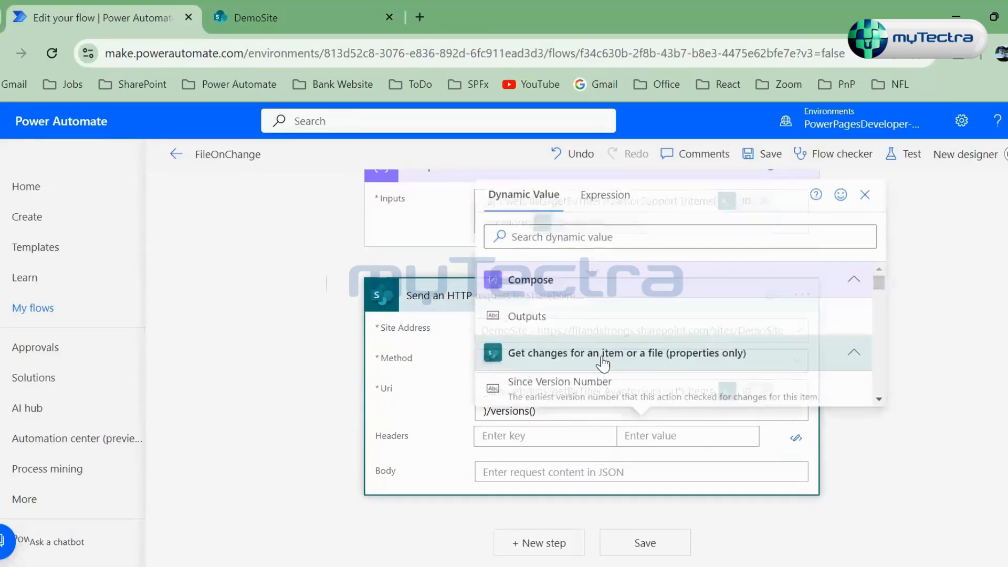
{"action": "left_click", "coordinate": [587, 400]}
Step: Save and test the flow with a recently used trigger, and inspect the HTTP request and Compose results
{"action": "left_click", "coordinate": [667, 544]}
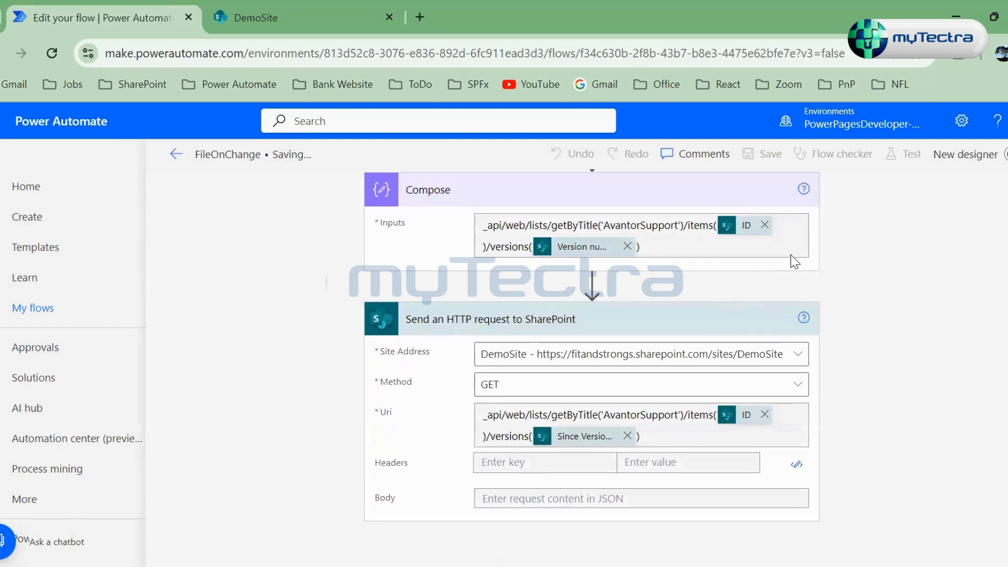
{"action": "left_click", "coordinate": [904, 153]}
{"action": "left_click", "coordinate": [790, 540]}
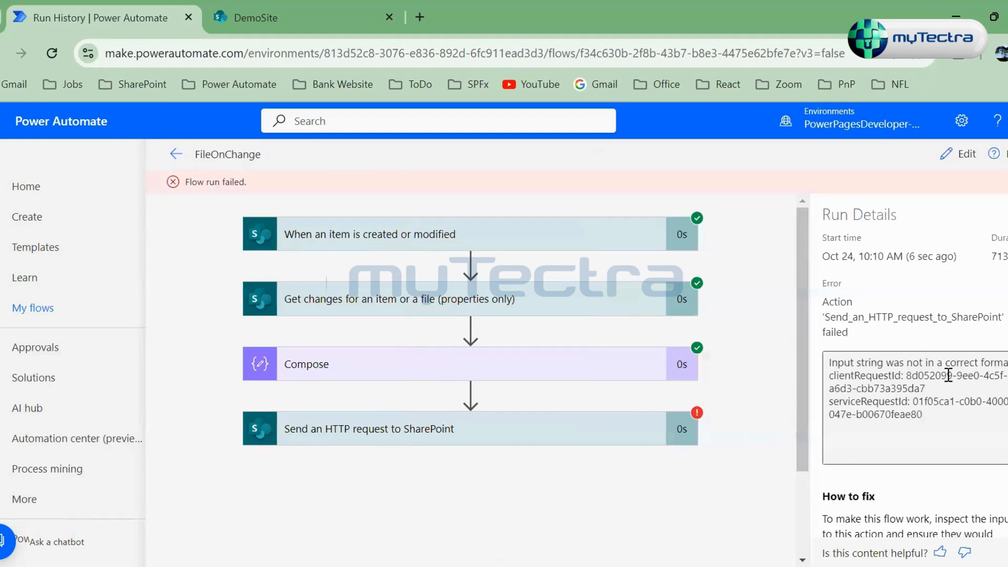
{"action": "left_click", "coordinate": [565, 438]}
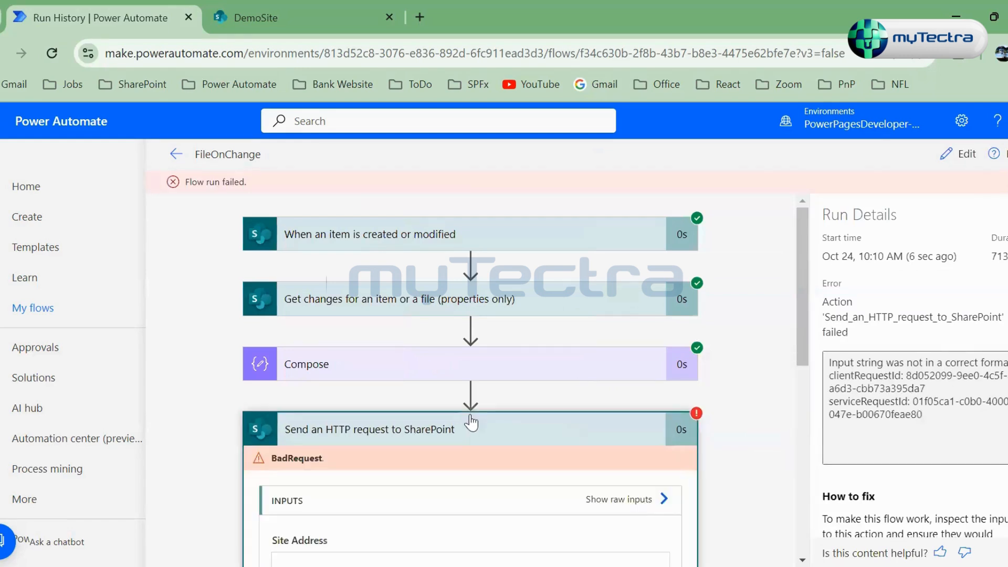
{"action": "left_click", "coordinate": [473, 367]}
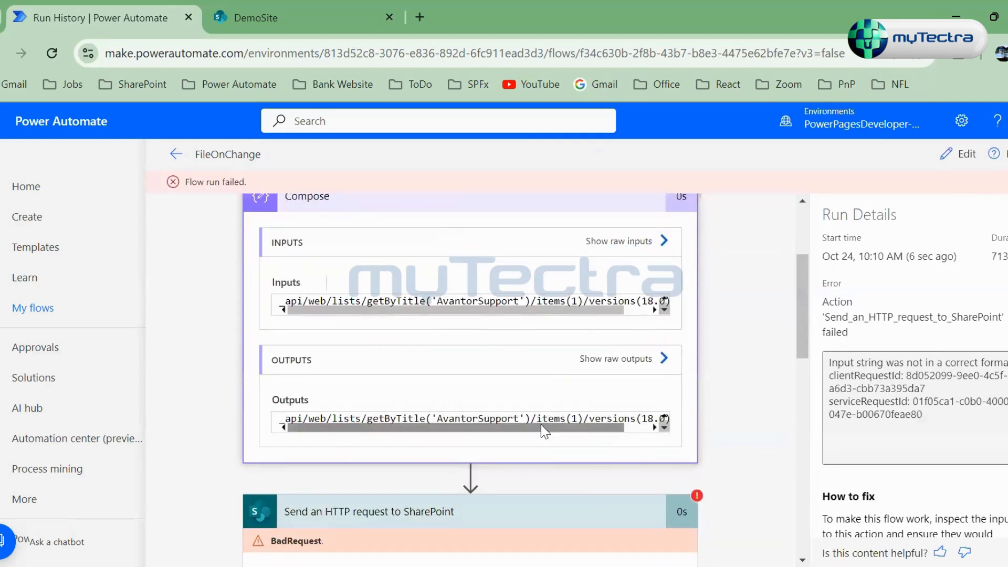
{"action": "left_click_drag", "start_coordinate": [537, 425], "coordinate": [579, 430]}
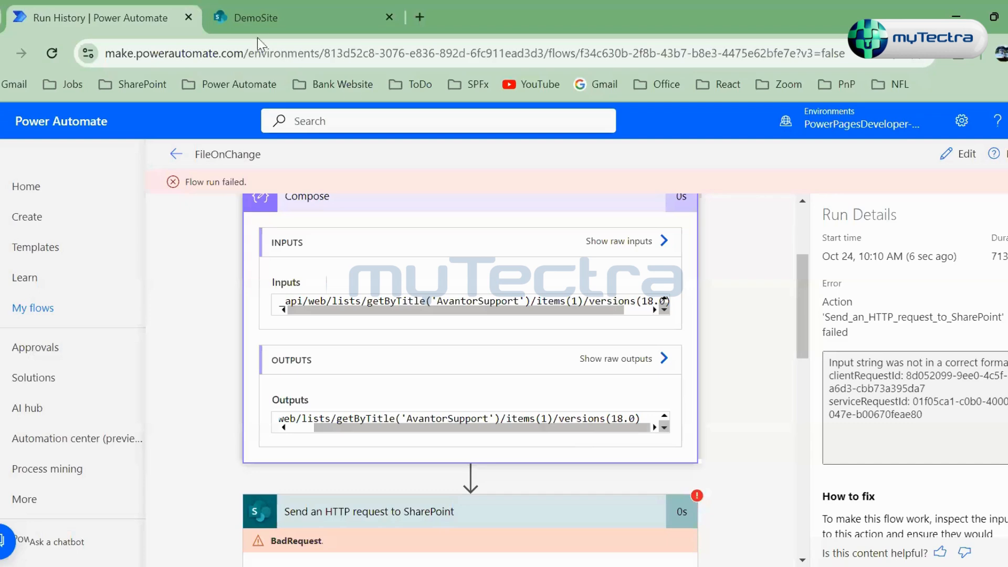
Step: Reopen the flow for editing and change items to item in the HTTP request's Uri
{"action": "left_click", "coordinate": [960, 154]}
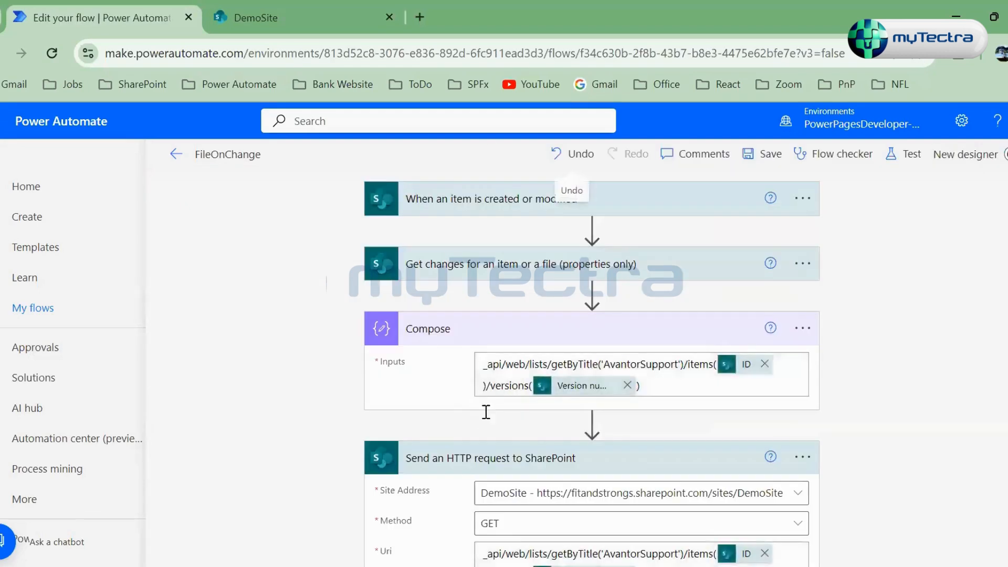
{"action": "scroll", "coordinate": [551, 415], "scroll_direction": "down", "scroll_amount": 3}
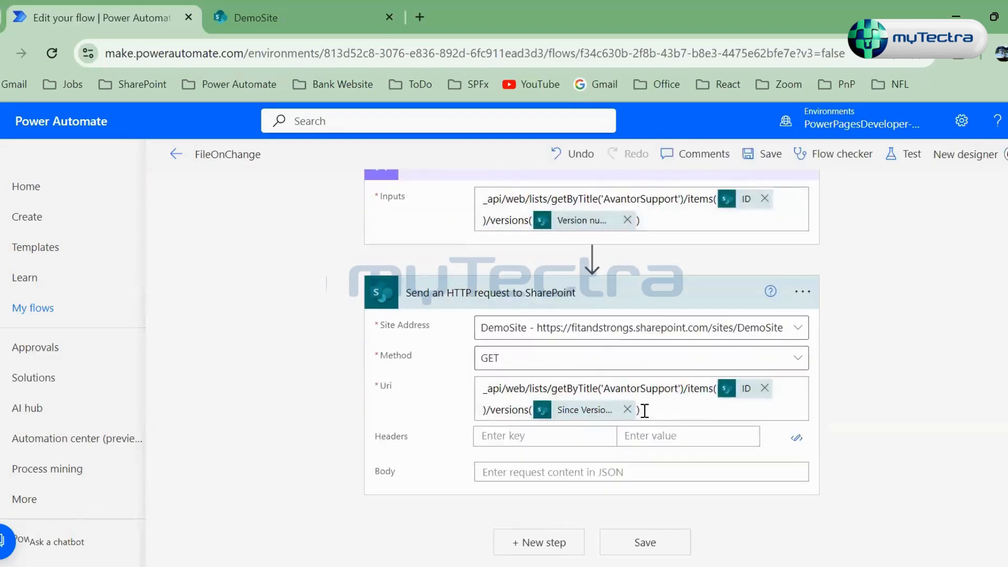
{"action": "left_click", "coordinate": [718, 394]}
{"action": "key", "text": "BackSpace"}
Step: Save and test the flow with the recently succeeded trigger run, and copy the HTTP request's resolved Uri from the run results
{"action": "left_click", "coordinate": [905, 153]}
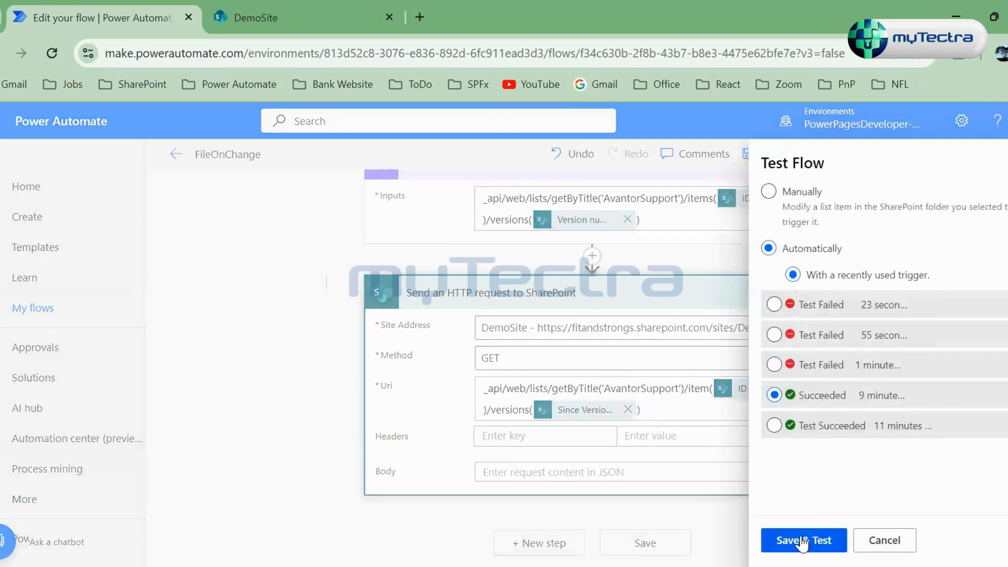
{"action": "left_click", "coordinate": [800, 539]}
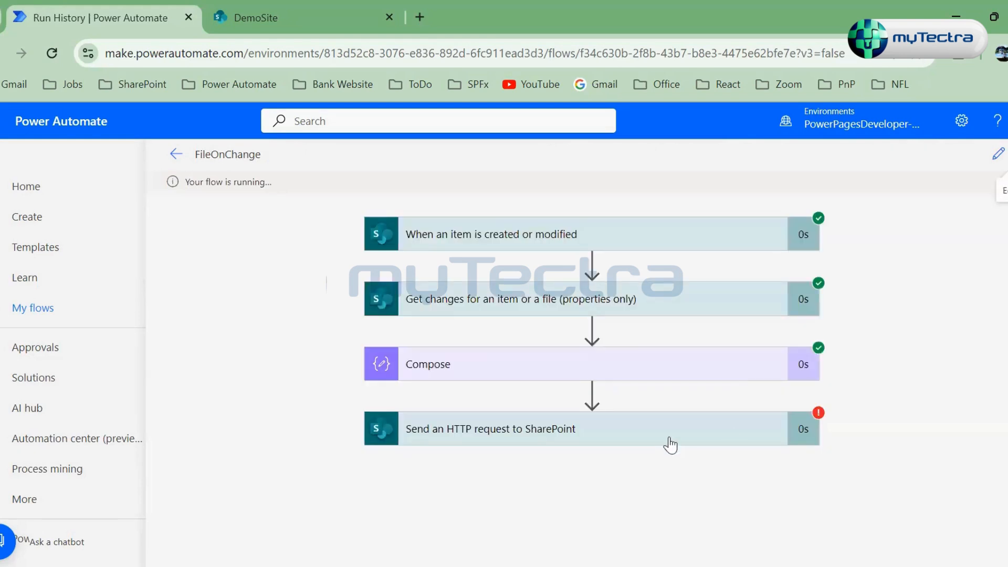
{"action": "left_click", "coordinate": [436, 427]}
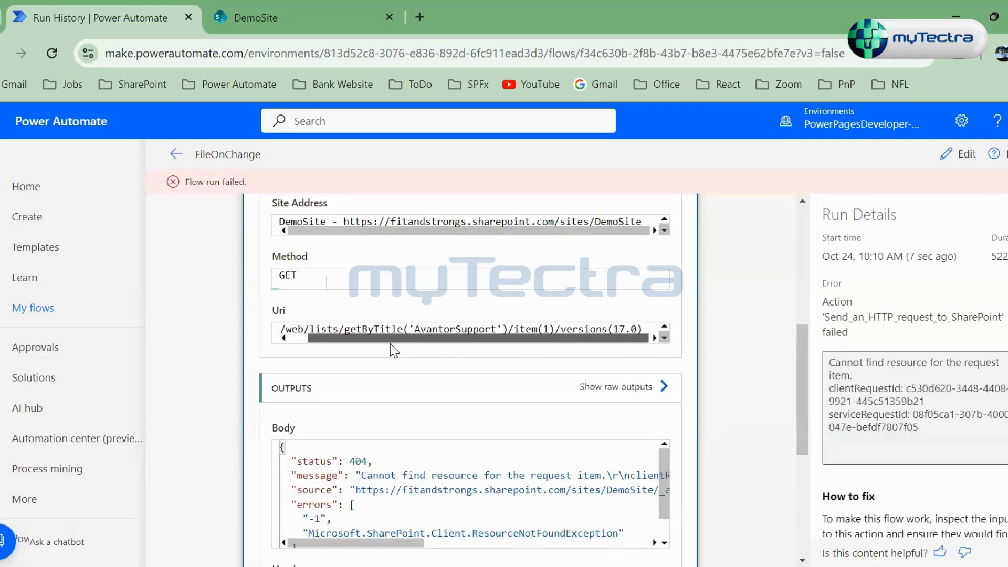
{"action": "left_click_drag", "start_coordinate": [281, 327], "coordinate": [659, 323]}
{"action": "key", "text": "ctrl+c"}
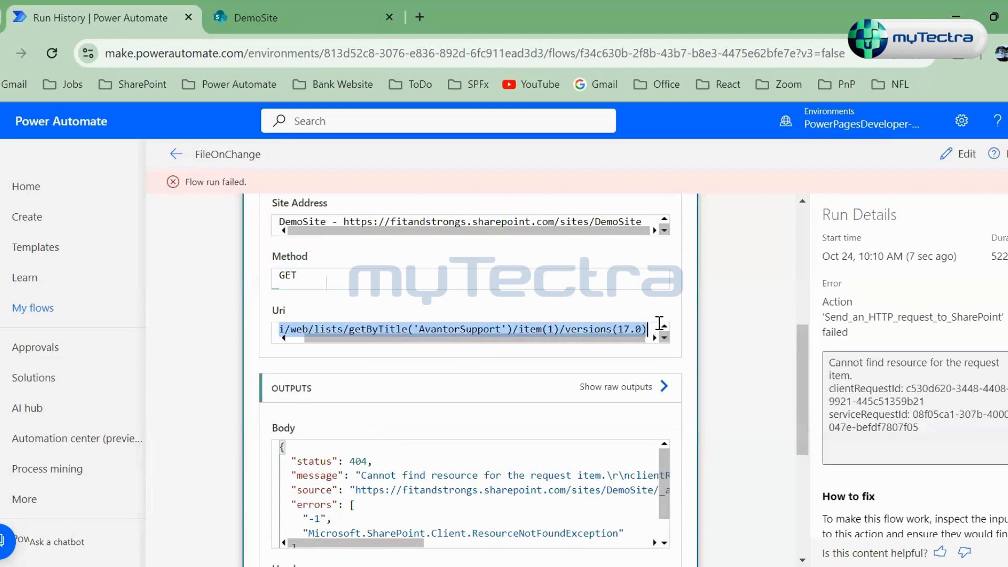
Step: Duplicate the DemoSite browser tab, cut its address back to /sites/DemoSite/, and load it with the copied Uri appended
{"action": "left_click", "coordinate": [303, 17]}
{"action": "right_click", "coordinate": [303, 17]}
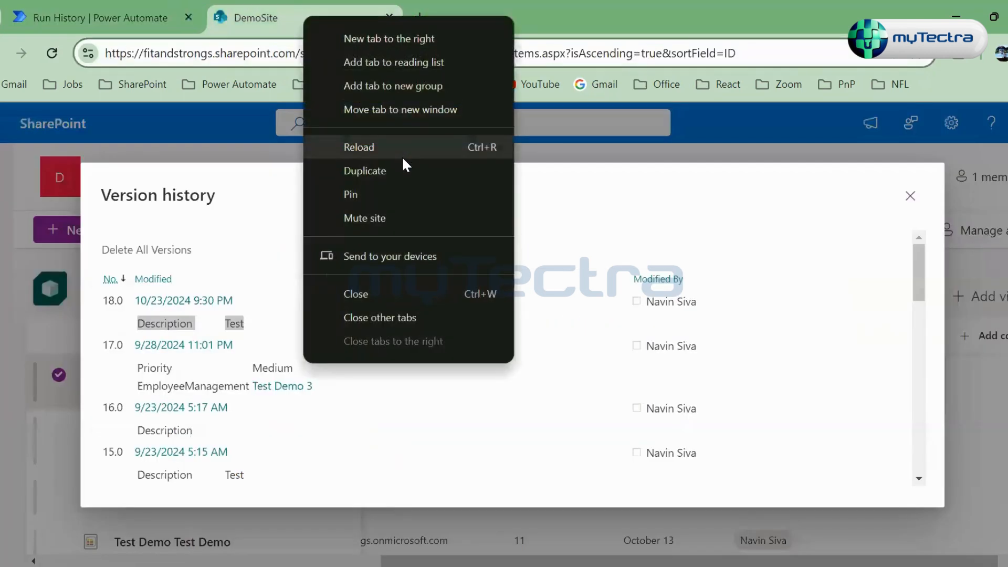
{"action": "left_click", "coordinate": [397, 169]}
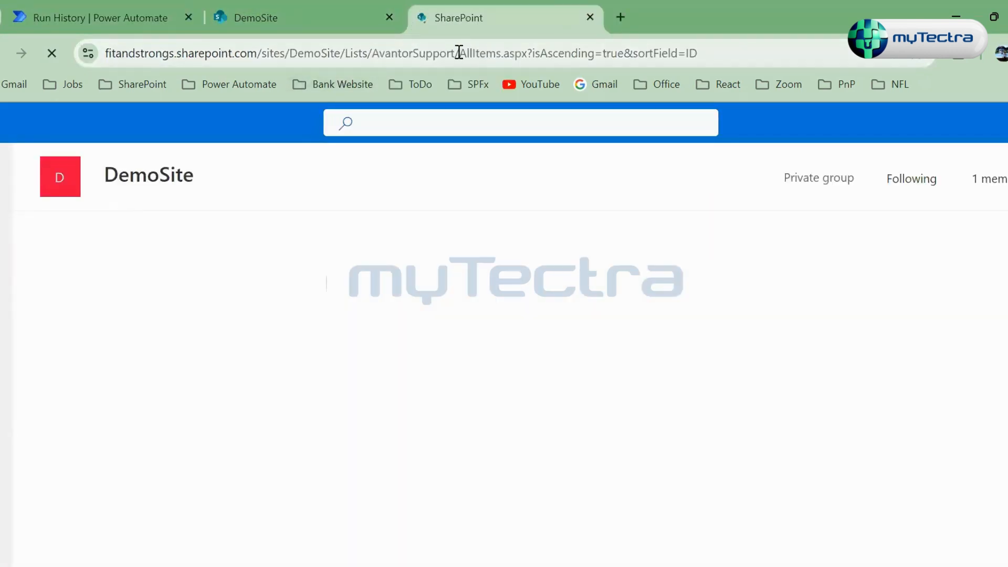
{"action": "left_click_drag", "start_coordinate": [460, 53], "coordinate": [706, 54]}
{"action": "key", "text": "BackSpace"}
{"action": "key", "text": "BackSpace"}
{"action": "key", "text": "BackSpace"}
{"action": "key", "text": "BackSpace"}
{"action": "key", "text": "BackSpace"}
{"action": "key", "text": "BackSpace"}
{"action": "key", "text": "BackSpace"}
{"action": "key", "text": "BackSpace"}
{"action": "key", "text": "BackSpace"}
{"action": "key", "text": "BackSpace"}
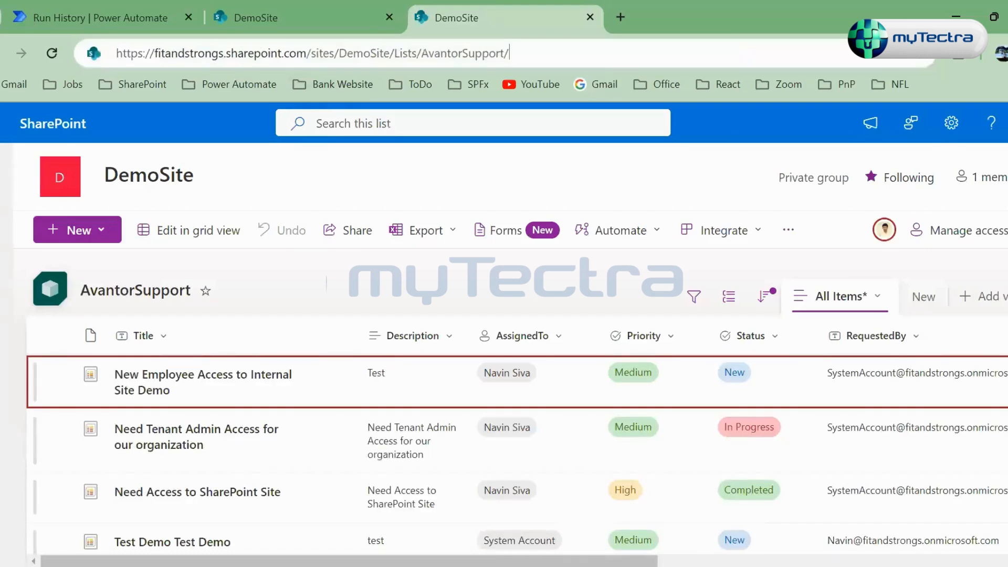
{"action": "key", "text": "BackSpace"}
{"action": "key", "text": "BackSpace"}
{"action": "key", "text": "BackSpace"}
{"action": "key", "text": "BackSpace"}
{"action": "key", "text": "BackSpace"}
{"action": "key", "text": "BackSpace"}
{"action": "key", "text": "BackSpace"}
{"action": "key", "text": "BackSpace"}
{"action": "key", "text": "BackSpace"}
{"action": "key", "text": "BackSpace"}
{"action": "key", "text": "BackSpace"}
{"action": "key", "text": "BackSpace"}
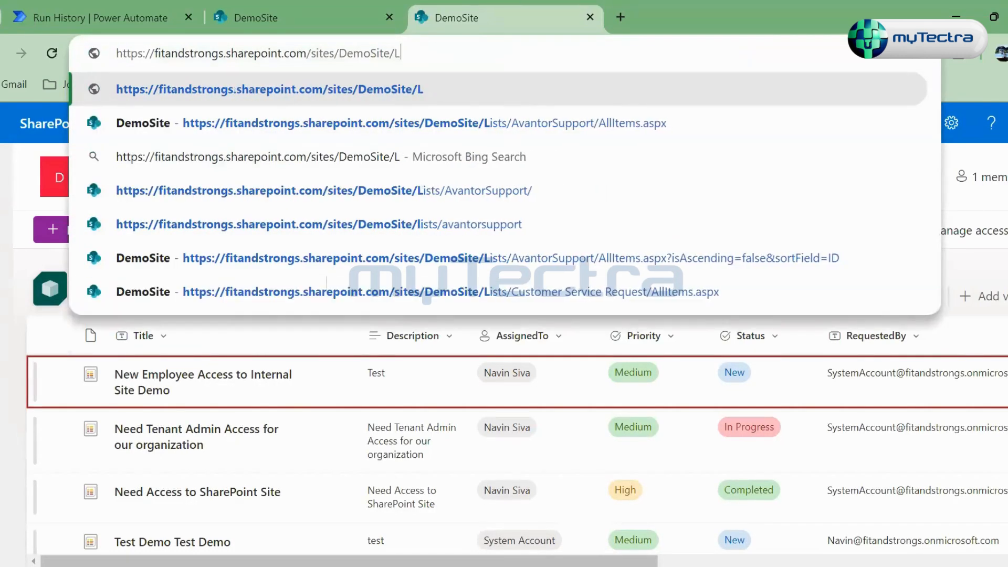
{"action": "key", "text": "ctrl+v"}
{"action": "key", "text": "Return"}
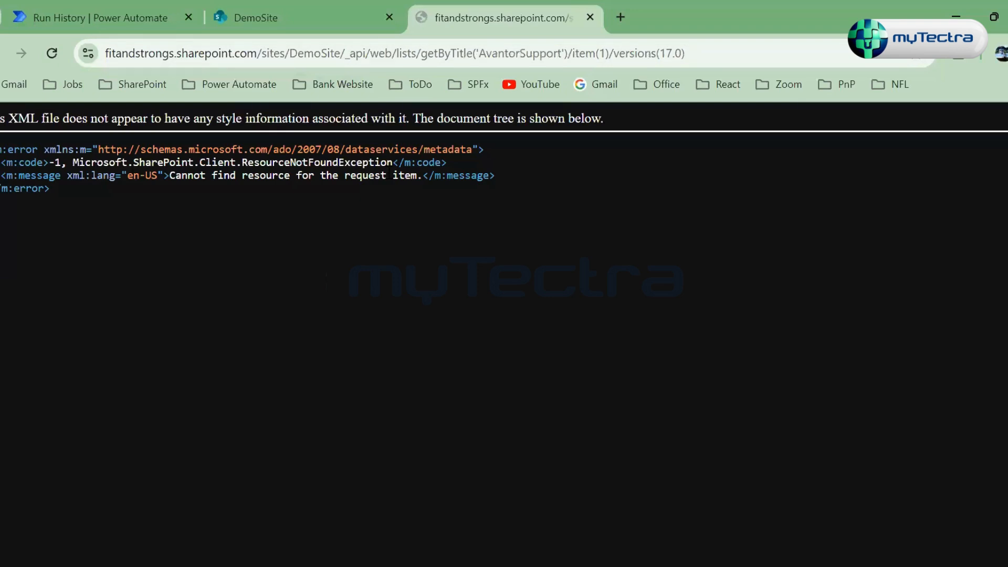
Step: Change item(1) to items(1) in the request address and load it again
{"action": "left_click", "coordinate": [511, 50]}
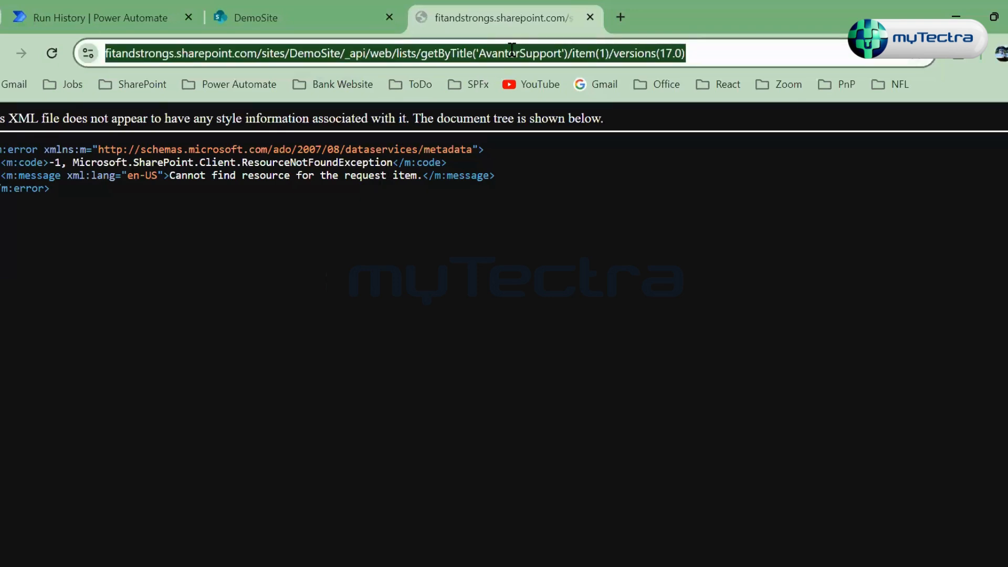
{"action": "left_click", "coordinate": [512, 52]}
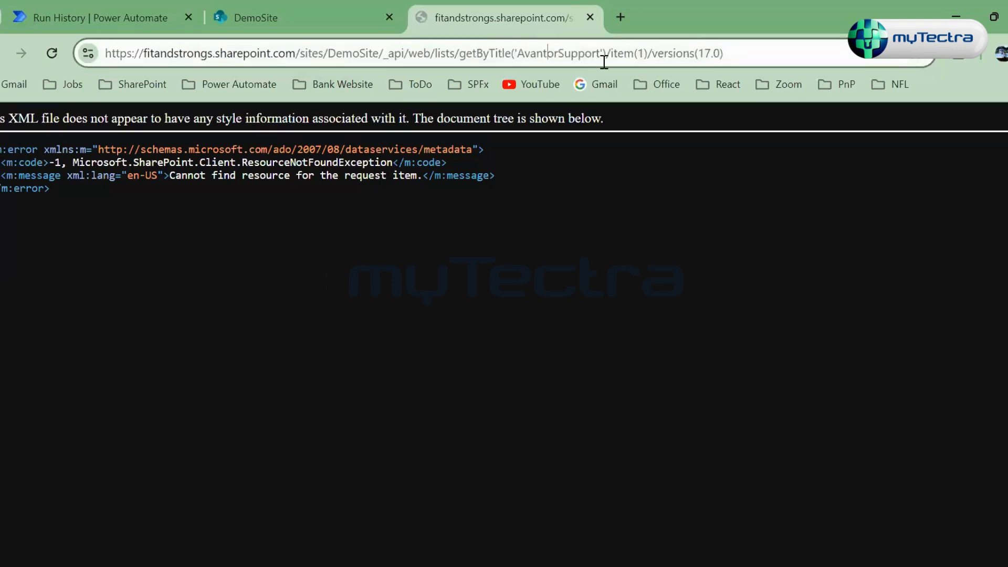
{"action": "left_click", "coordinate": [636, 53]}
{"action": "type", "text": "s"}
{"action": "key", "text": "Return"}
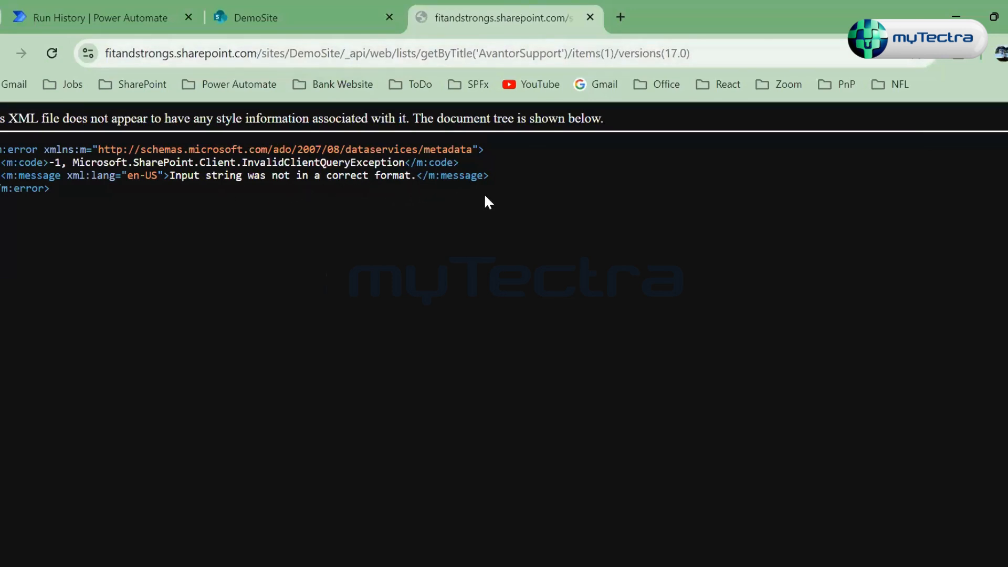
Step: Close the item's version history, check the AvantorSupport list against the request address, and return to the flow's run results
{"action": "left_click", "coordinate": [402, 54]}
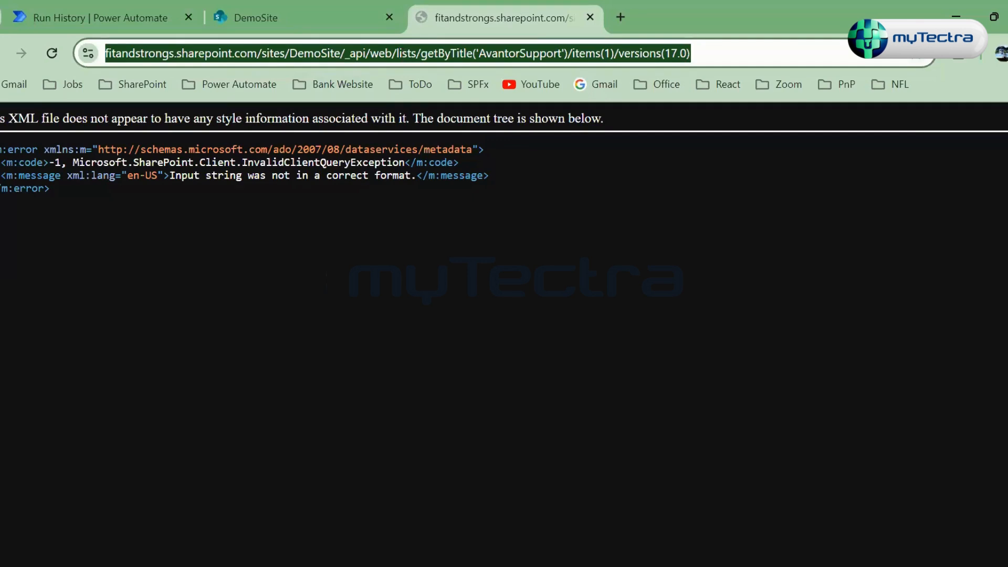
{"action": "key", "text": "super+shift+s"}
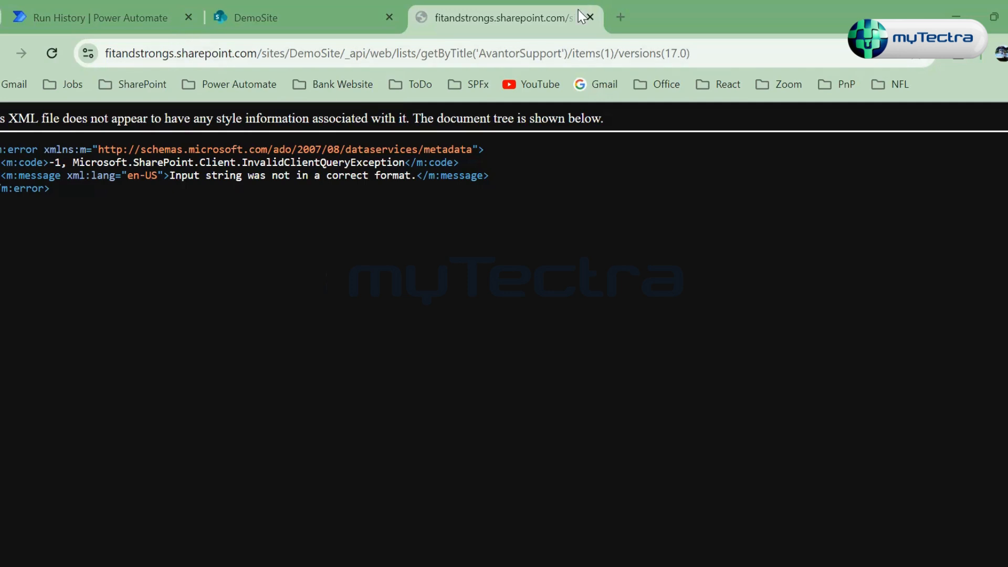
{"action": "left_click", "coordinate": [322, 16]}
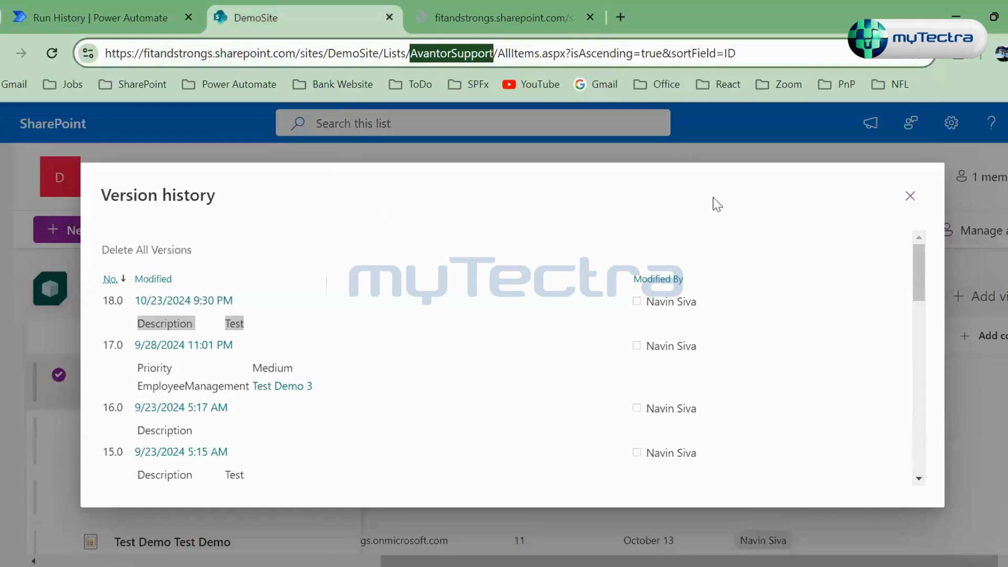
{"action": "left_click", "coordinate": [910, 197]}
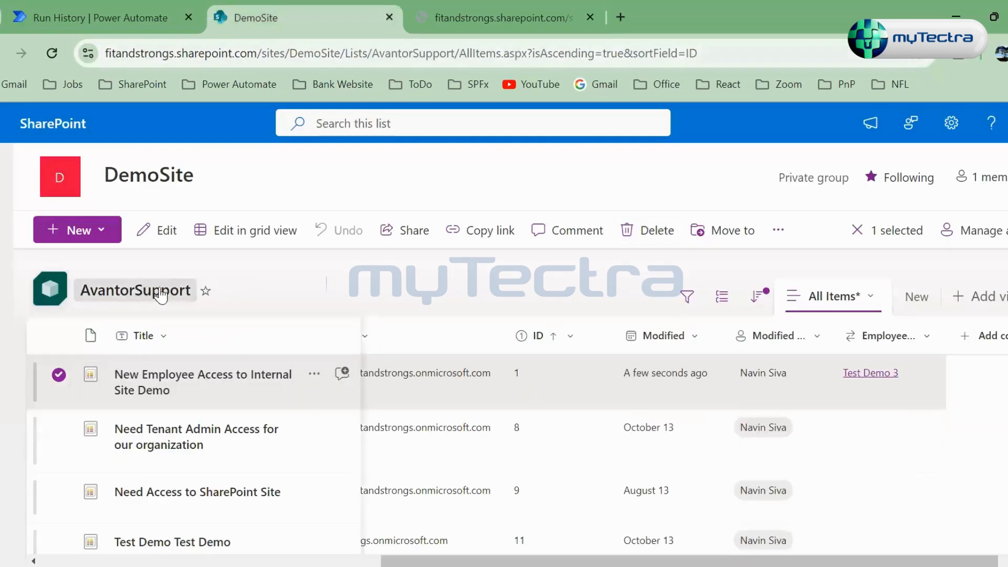
{"action": "left_click", "coordinate": [454, 27]}
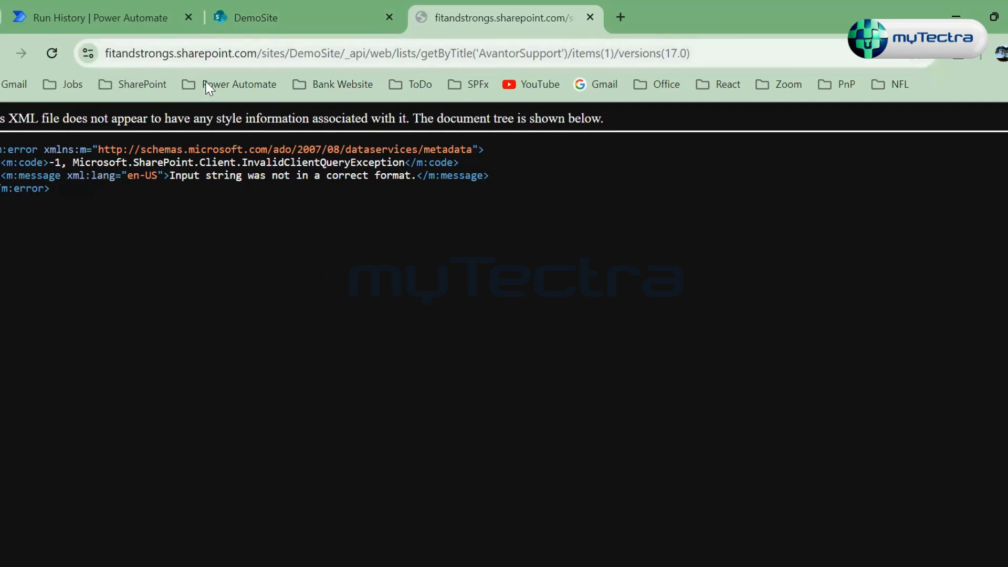
{"action": "key", "text": "ctrl+shift+Tab"}
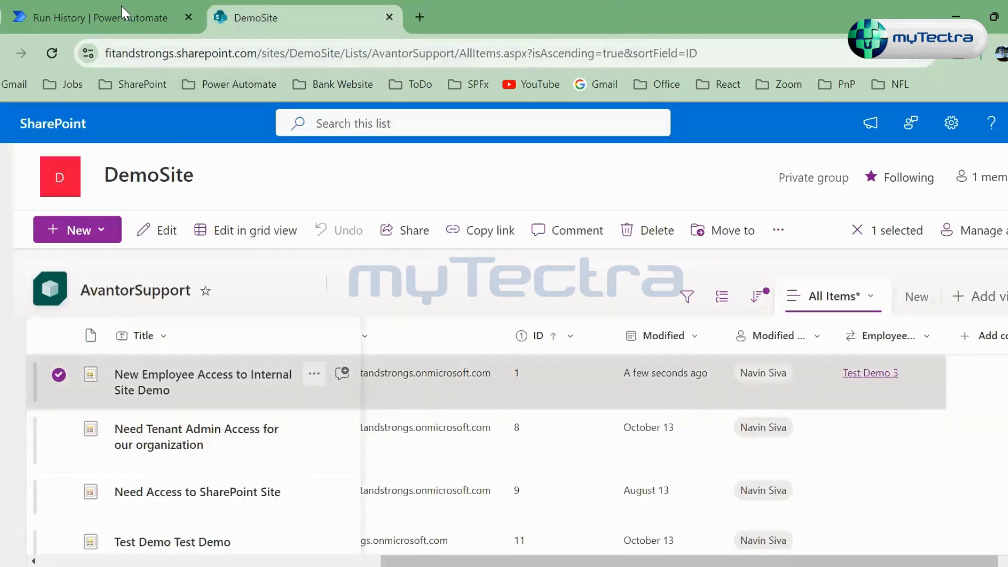
{"action": "left_click", "coordinate": [121, 5]}
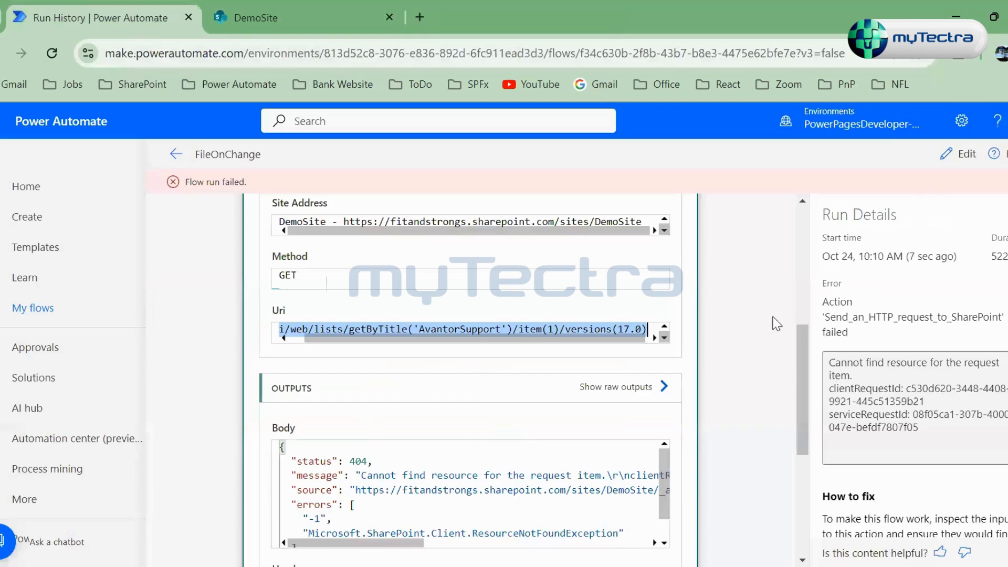
Step: Reopen the flow for editing, add a leading slash to the HTTP request's Uri, and review its lists and getByTitle parts
{"action": "left_click", "coordinate": [965, 155]}
{"action": "scroll", "coordinate": [322, 418], "scroll_direction": "down", "scroll_amount": 3}
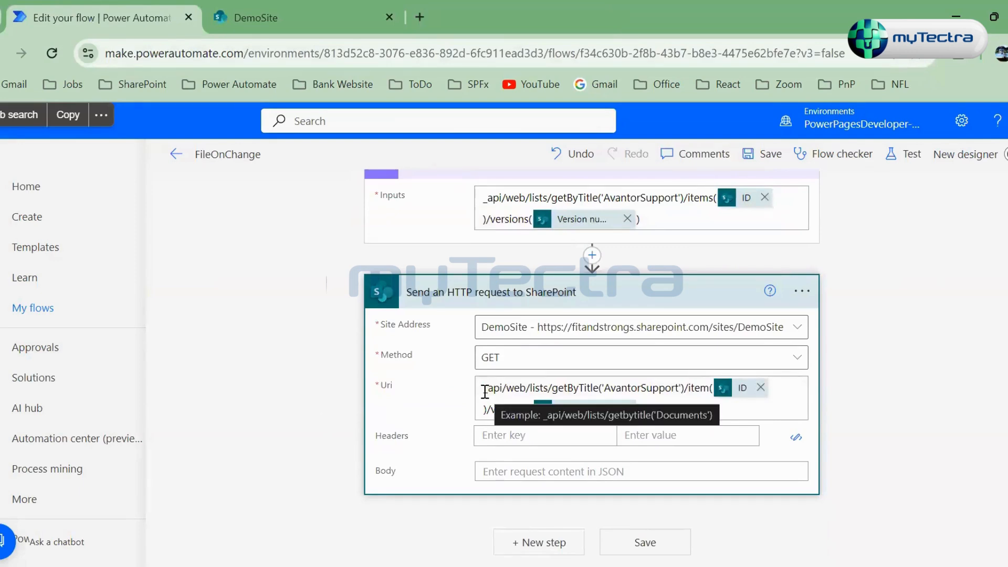
{"action": "left_click_drag", "start_coordinate": [668, 408], "coordinate": [443, 402]}
{"action": "left_click", "coordinate": [442, 403]}
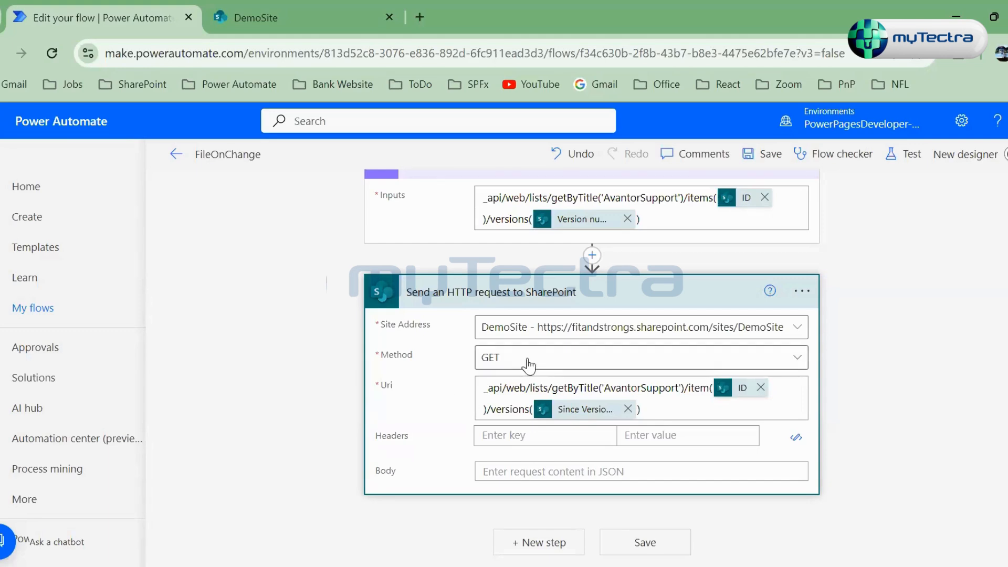
{"action": "left_click_drag", "start_coordinate": [484, 393], "coordinate": [530, 391]}
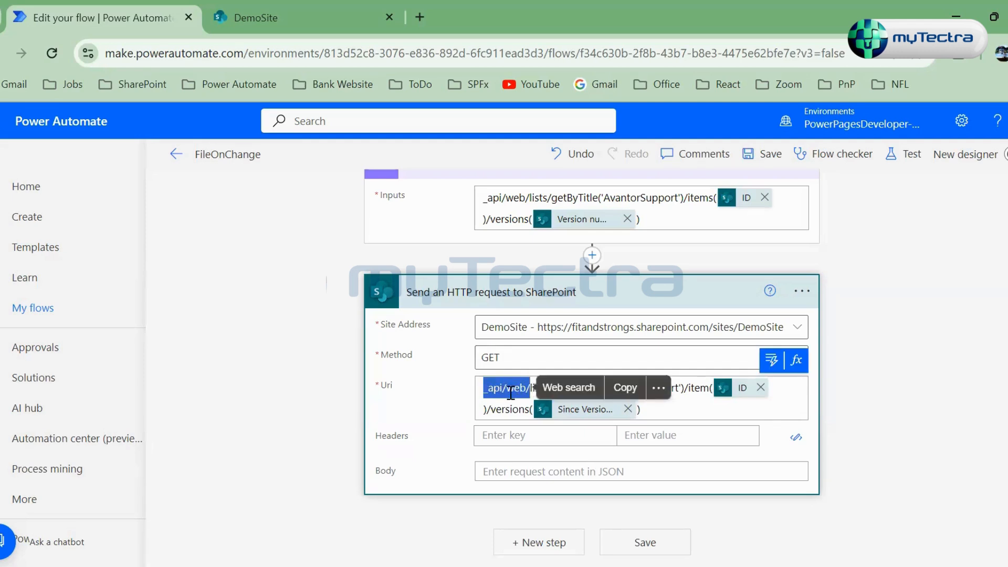
{"action": "left_click", "coordinate": [483, 391]}
{"action": "type", "text": "/"}
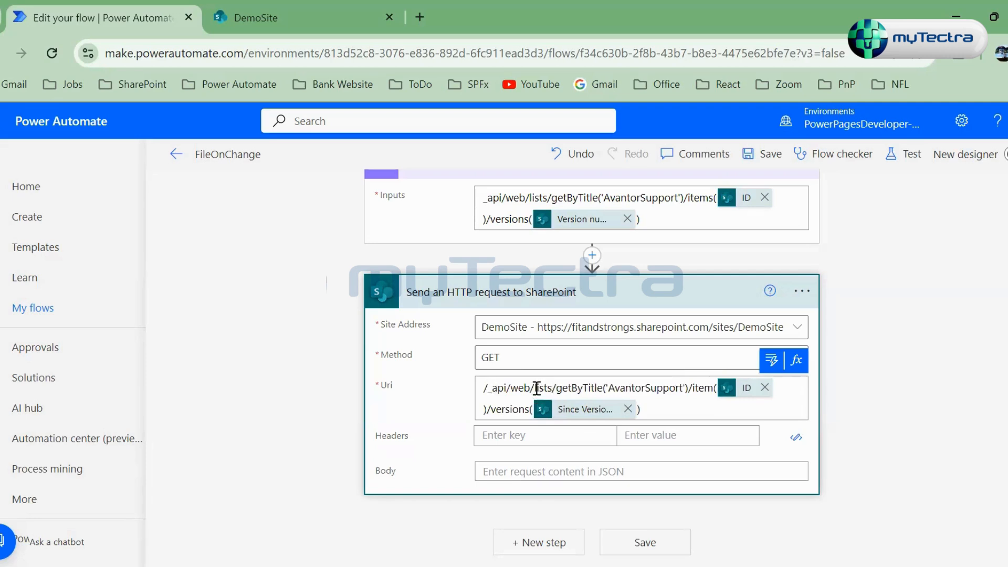
{"action": "left_click_drag", "start_coordinate": [534, 389], "coordinate": [553, 389]}
{"action": "left_click", "coordinate": [666, 411]}
{"action": "left_click_drag", "start_coordinate": [583, 391], "coordinate": [603, 391]}
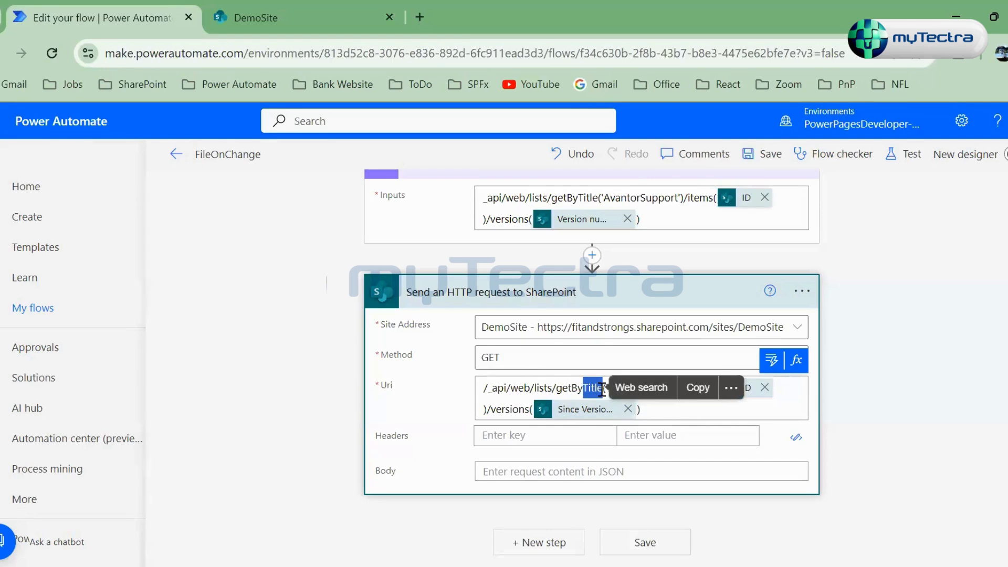
Step: Switch to SharePoint and open the list settings of the AvantorSupport list
{"action": "left_click", "coordinate": [310, 22]}
{"action": "left_click", "coordinate": [951, 123]}
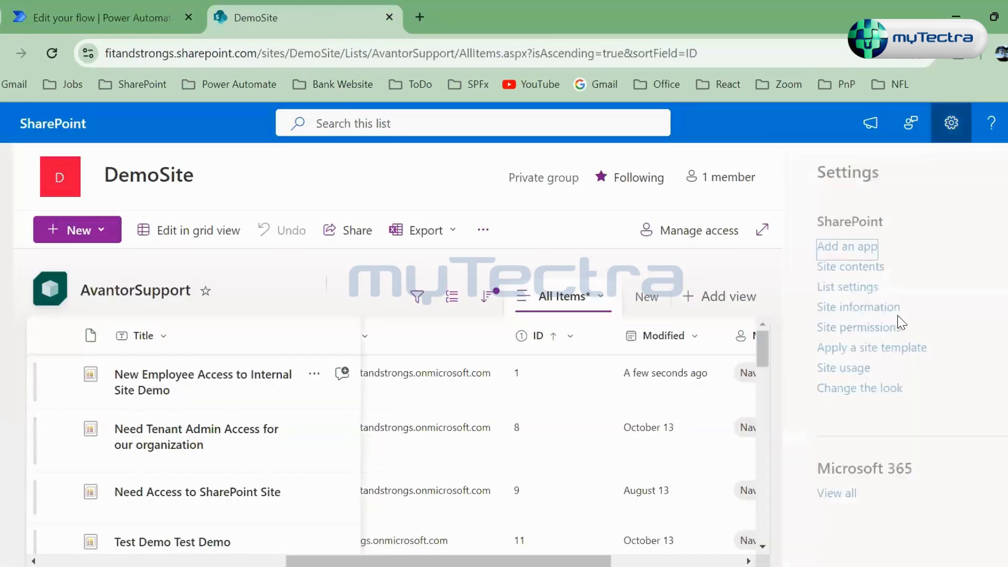
{"action": "left_click", "coordinate": [841, 289]}
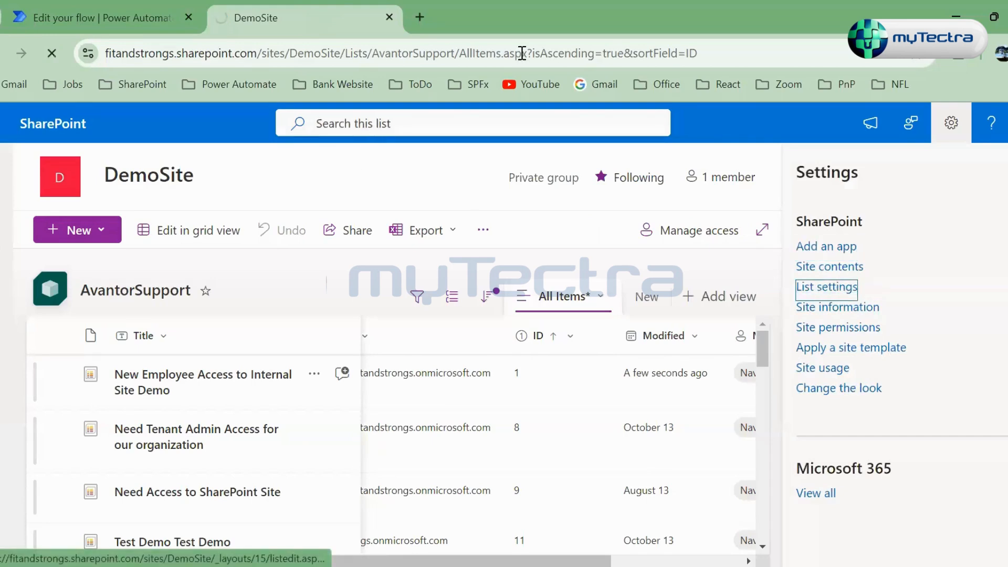
{"action": "left_click_drag", "start_coordinate": [522, 53], "coordinate": [746, 52]}
Step: Back in Power Automate, change item to items after getByTitle('AvantorSupport') in the Uri of the Send an HTTP request to SharePoint action
{"action": "left_click", "coordinate": [118, 15]}
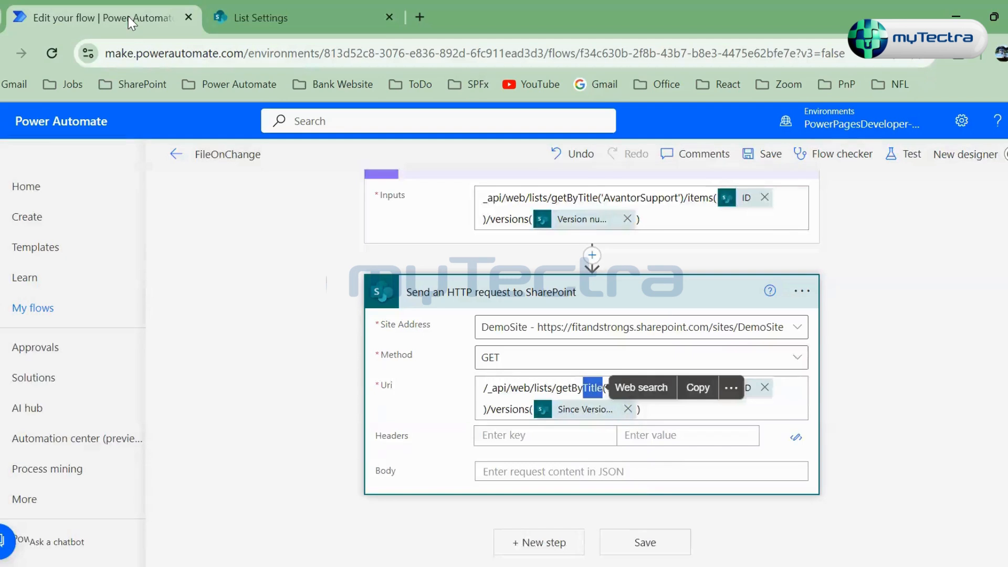
{"action": "left_click", "coordinate": [593, 392]}
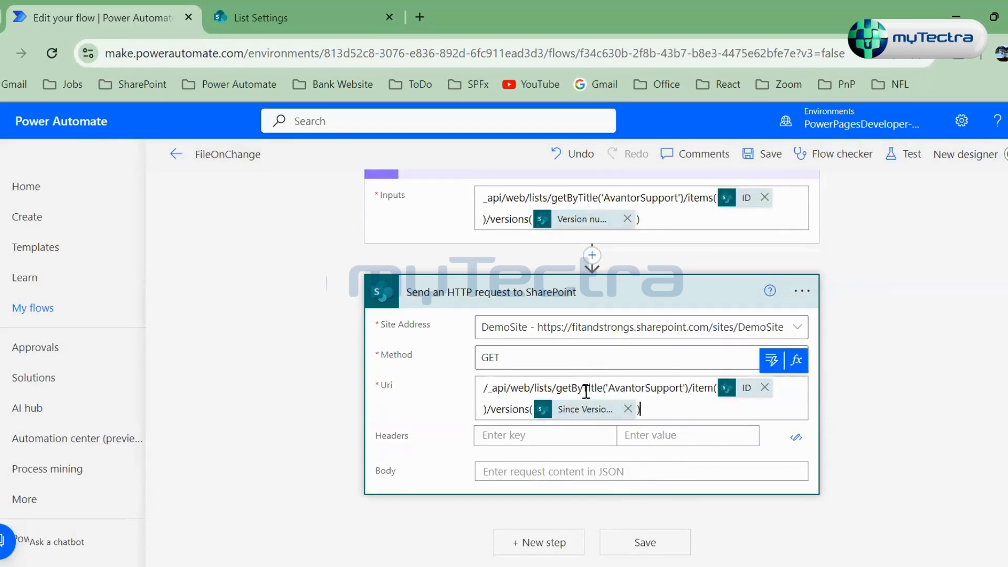
{"action": "left_click_drag", "start_coordinate": [608, 389], "coordinate": [683, 391]}
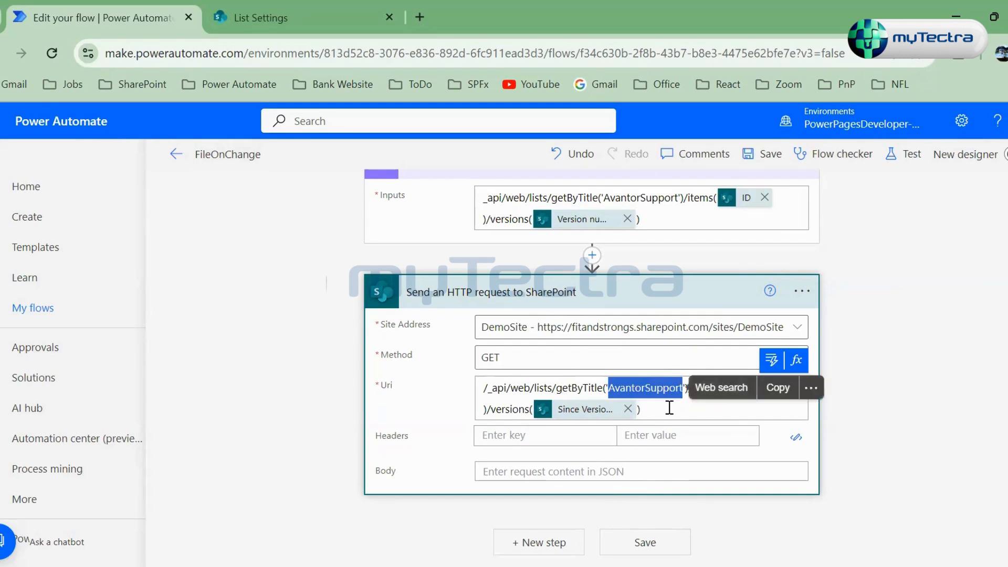
{"action": "left_click", "coordinate": [669, 408]}
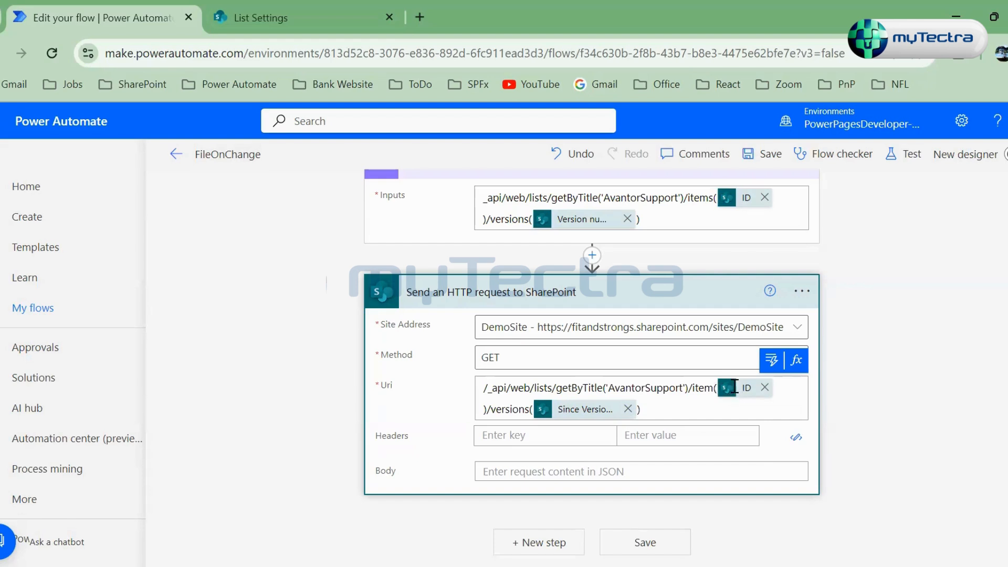
{"action": "left_click", "coordinate": [713, 388]}
{"action": "type", "text": "s"}
{"action": "mouse_move", "coordinate": [748, 395]}
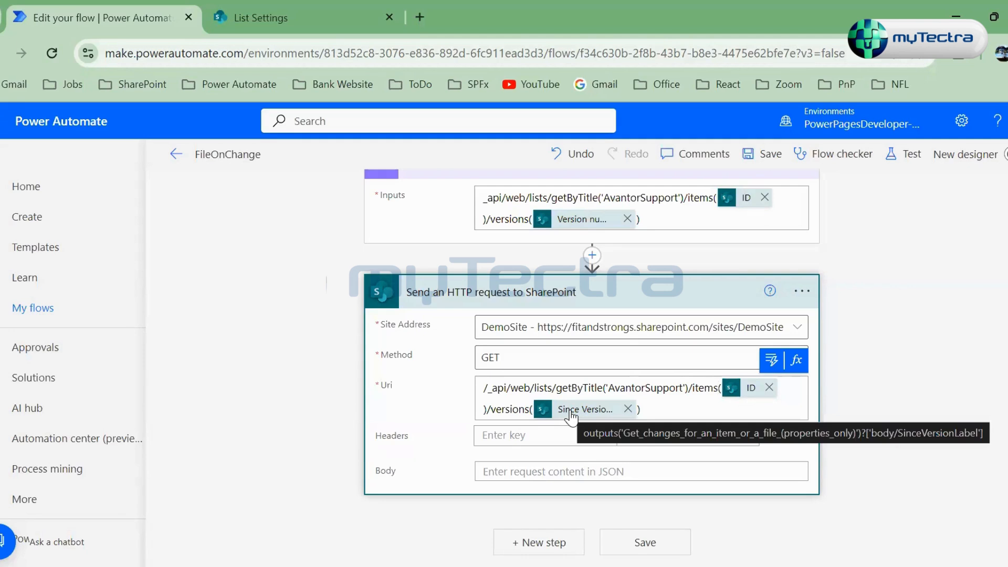
{"action": "left_click_drag", "start_coordinate": [571, 417], "coordinate": [468, 397]}
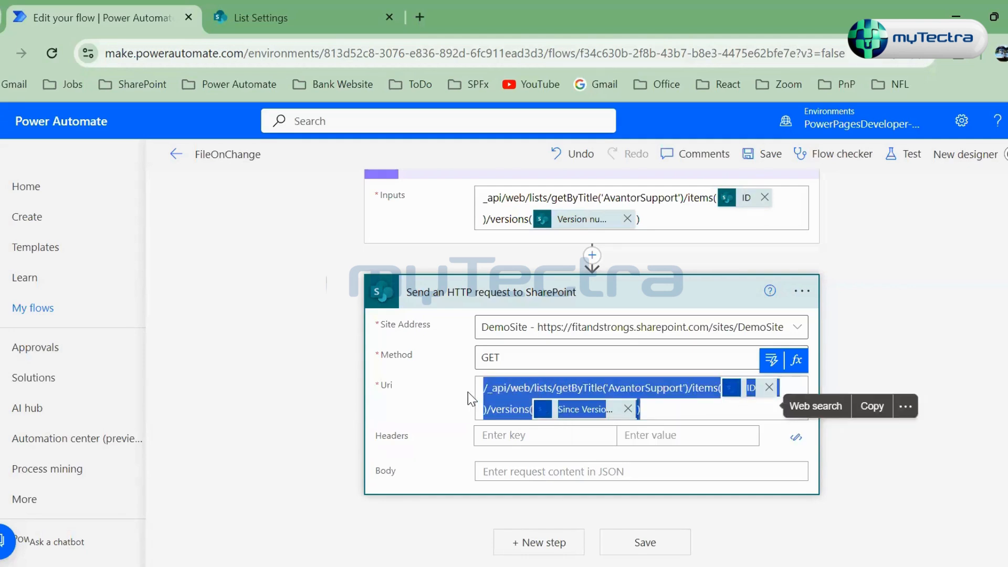
Step: Delete the Send an HTTP request to SharePoint action from the flow
{"action": "left_click", "coordinate": [802, 290]}
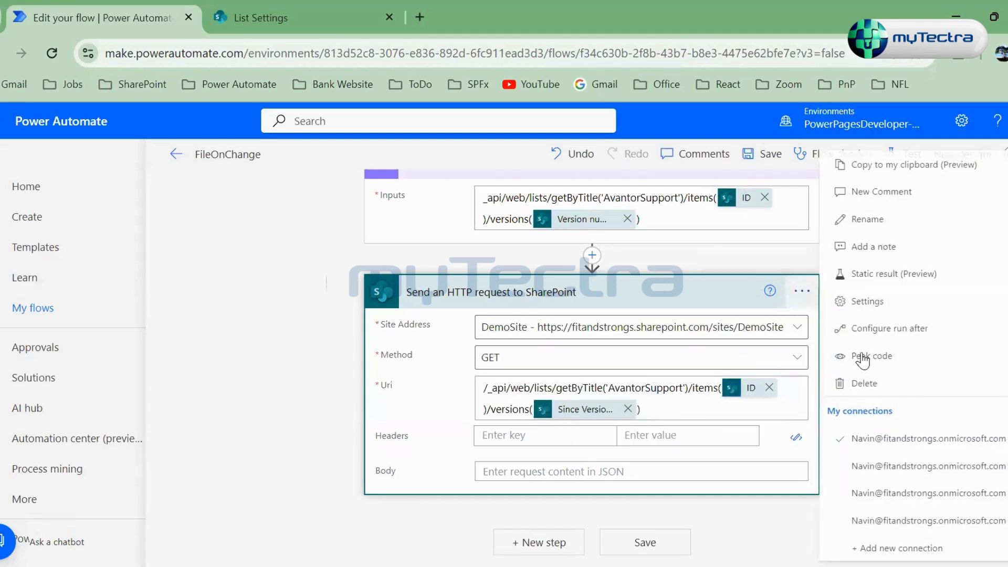
{"action": "left_click", "coordinate": [911, 382]}
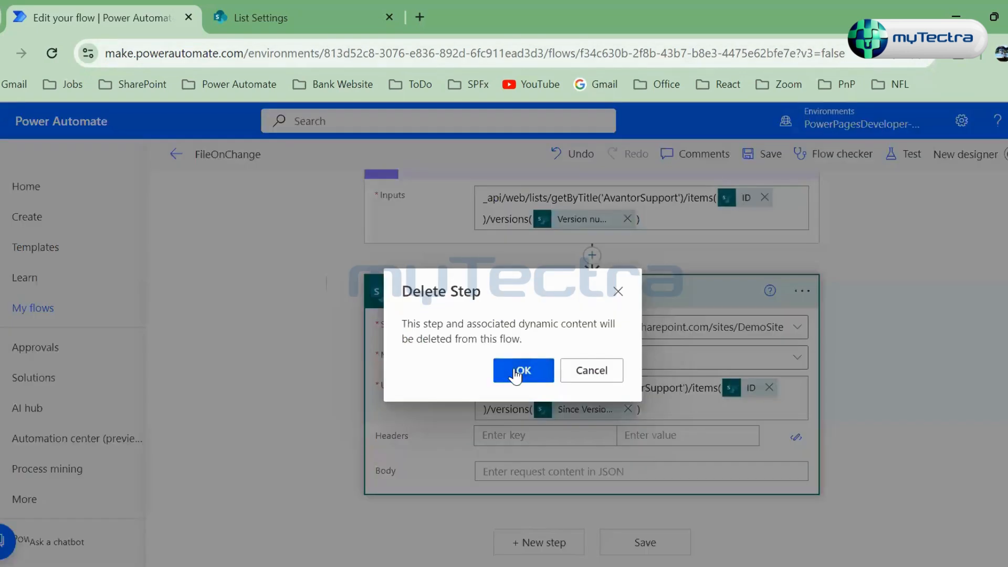
{"action": "left_click", "coordinate": [516, 372]}
Step: Add the SharePoint action Get files (properties only) after the Compose action
{"action": "left_click", "coordinate": [529, 381]}
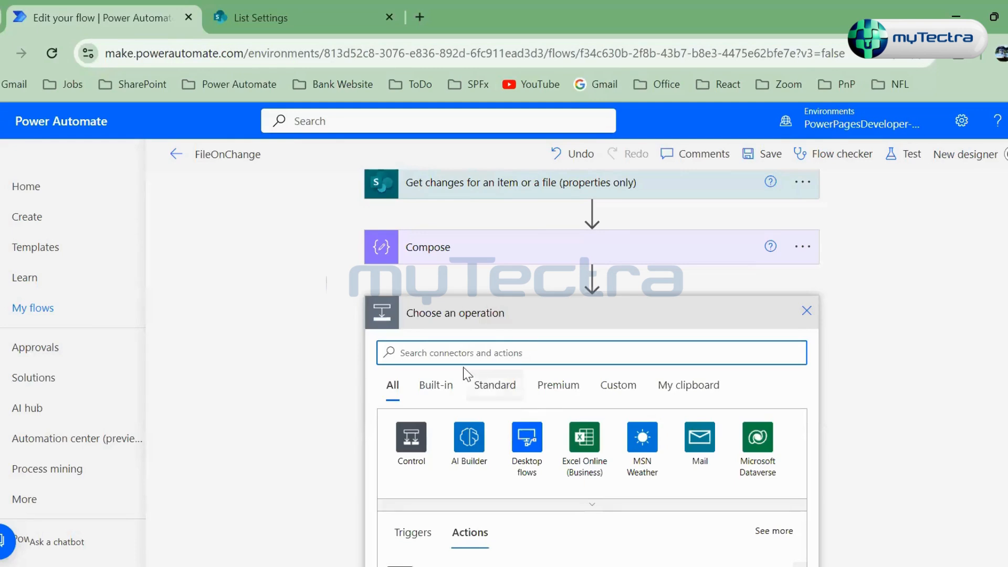
{"action": "type", "text": "get files"}
{"action": "scroll", "coordinate": [225, 391], "scroll_direction": "down", "scroll_amount": 3}
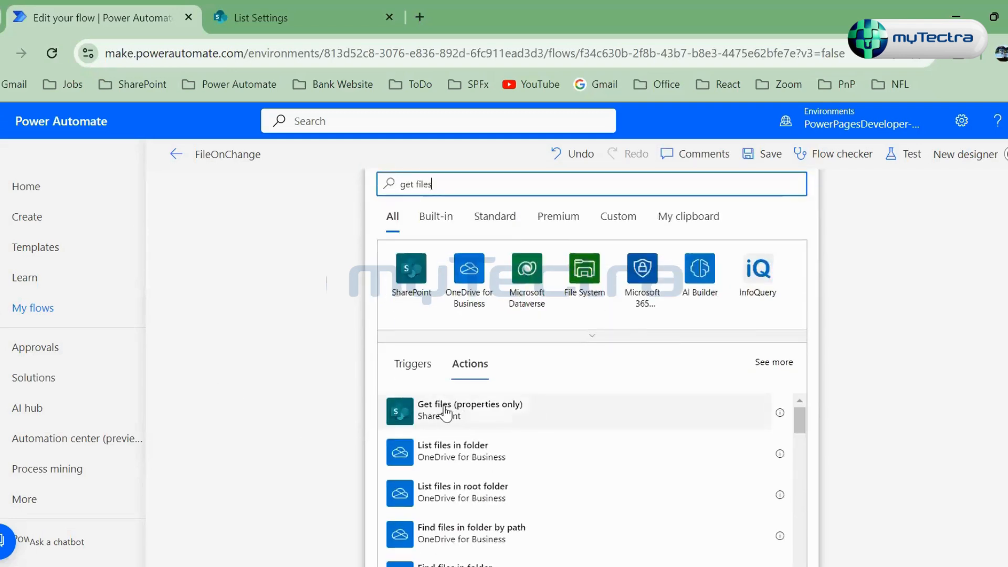
{"action": "left_click", "coordinate": [550, 415]}
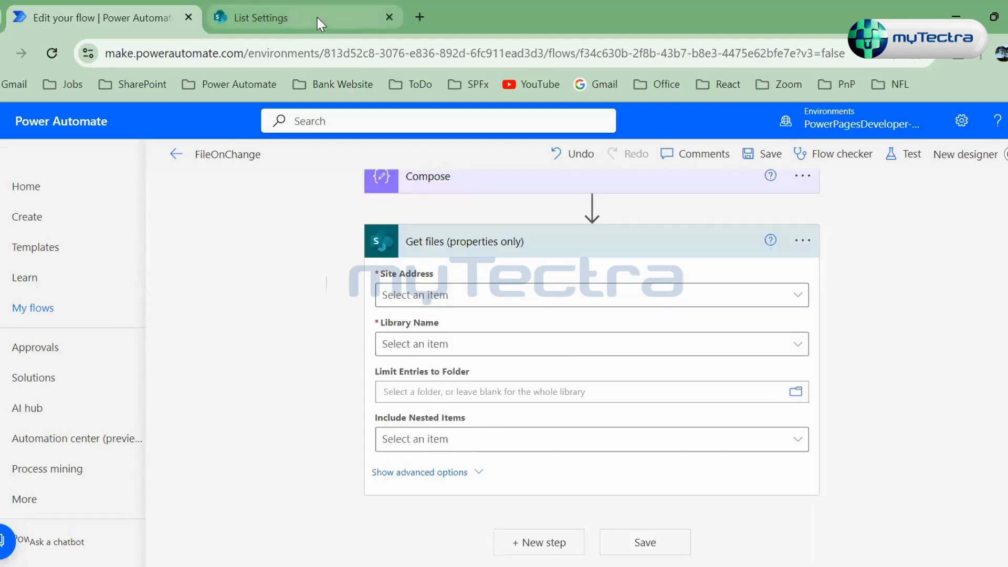
Step: Switch to SharePoint and open the DemoLibrary document library from DemoSite's site contents
{"action": "left_click", "coordinate": [317, 17]}
{"action": "left_click", "coordinate": [951, 122]}
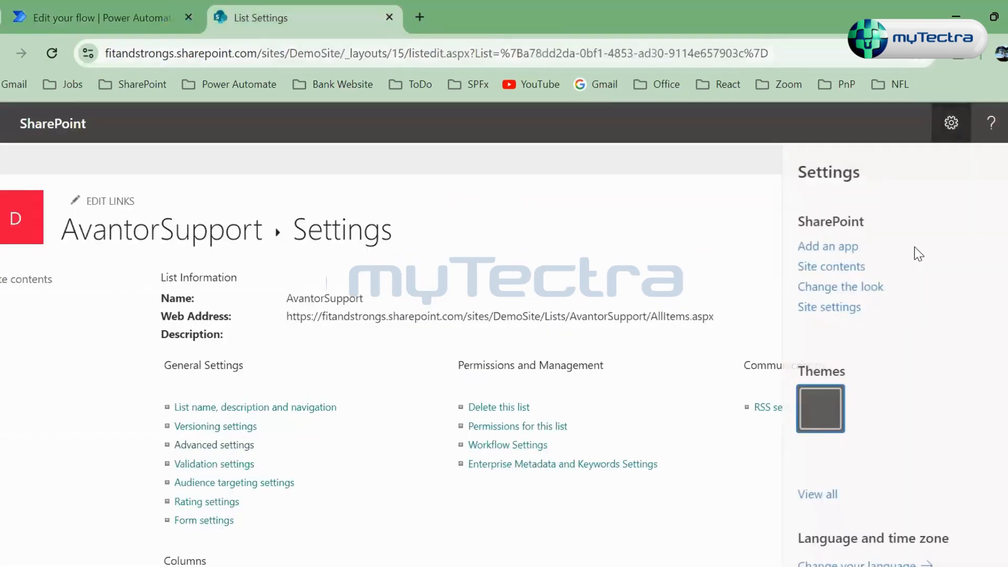
{"action": "left_click", "coordinate": [839, 267]}
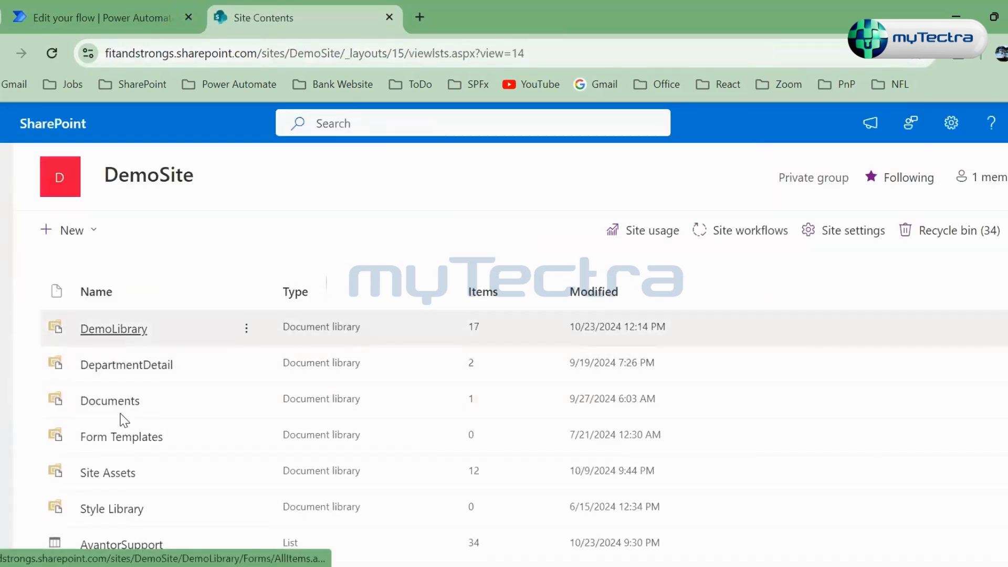
{"action": "scroll", "coordinate": [121, 415], "scroll_direction": "down", "scroll_amount": 3}
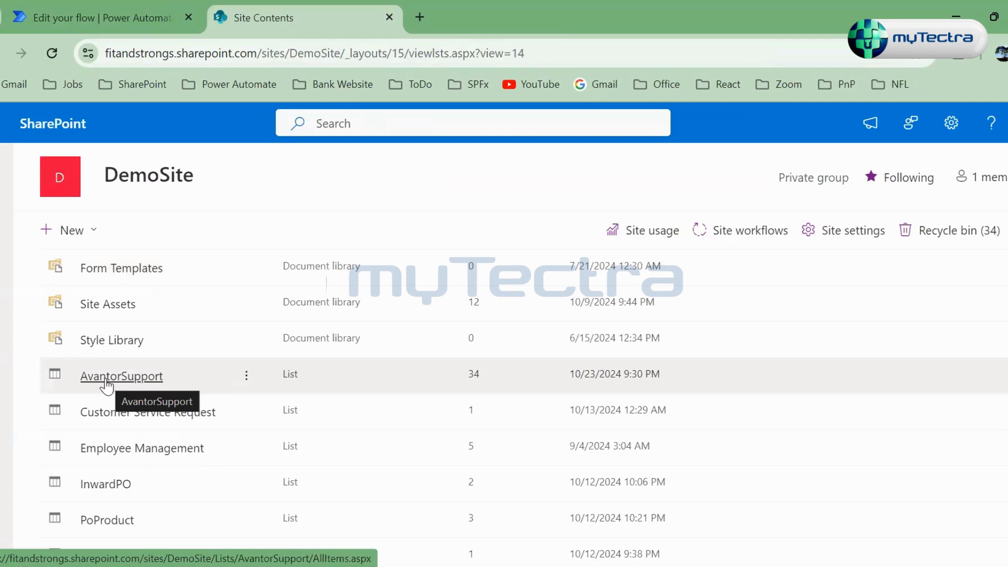
{"action": "scroll", "coordinate": [105, 381], "scroll_direction": "up", "scroll_amount": 3}
{"action": "left_click", "coordinate": [109, 409]}
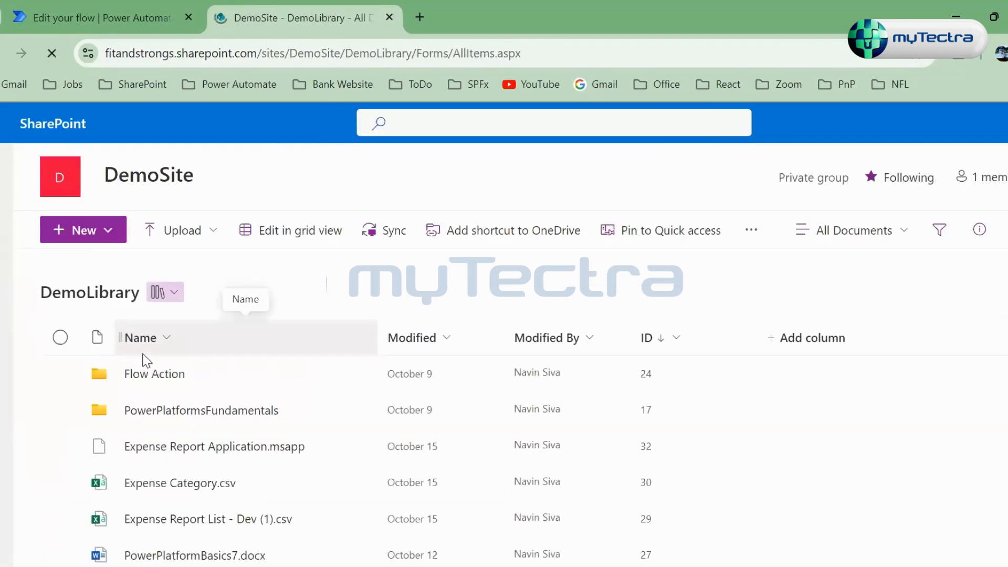
{"action": "scroll", "coordinate": [84, 411], "scroll_direction": "down", "scroll_amount": 2}
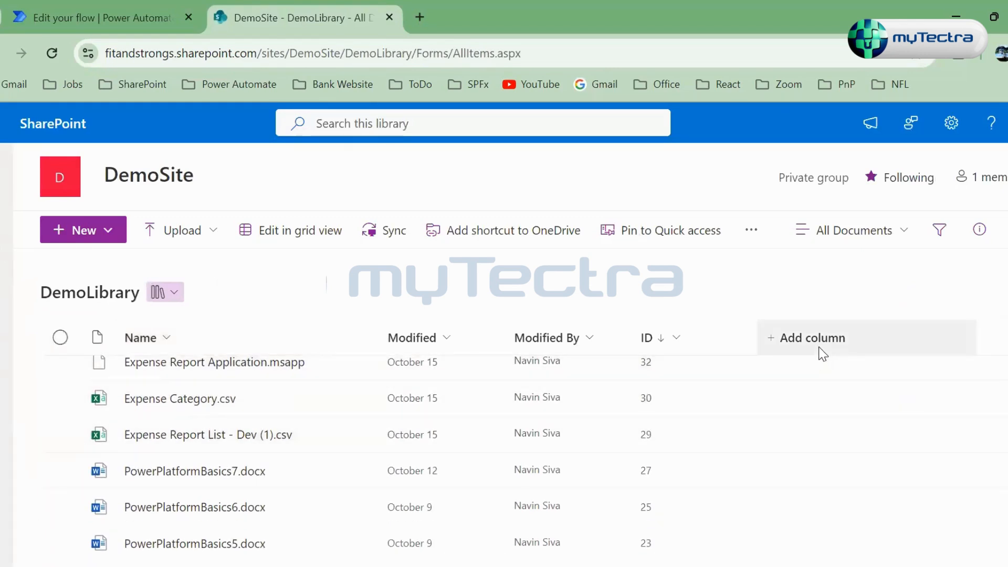
Step: Check the column types offered for DemoLibrary without creating a column, and select the Expense Category.csv file
{"action": "left_click", "coordinate": [817, 338]}
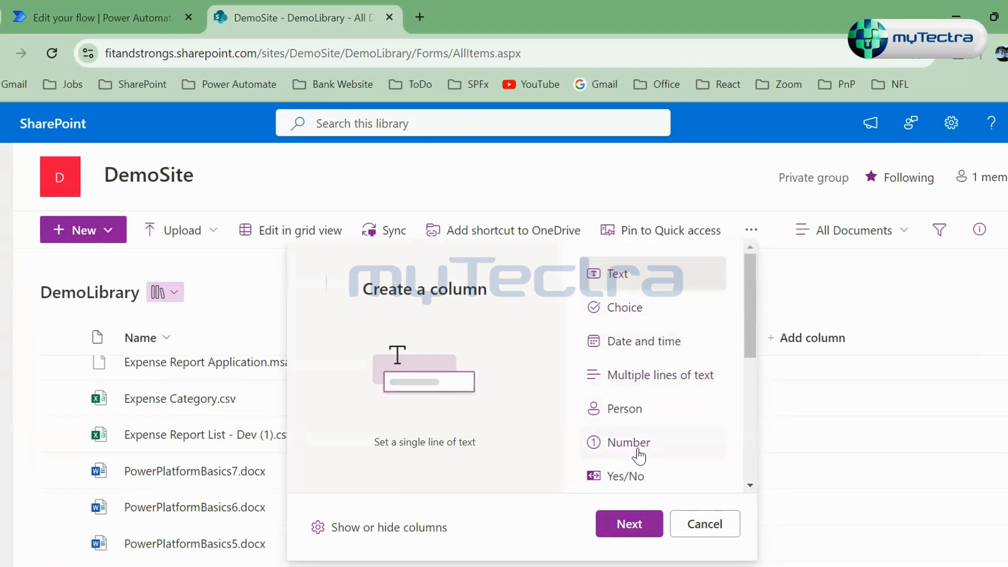
{"action": "left_click", "coordinate": [703, 524]}
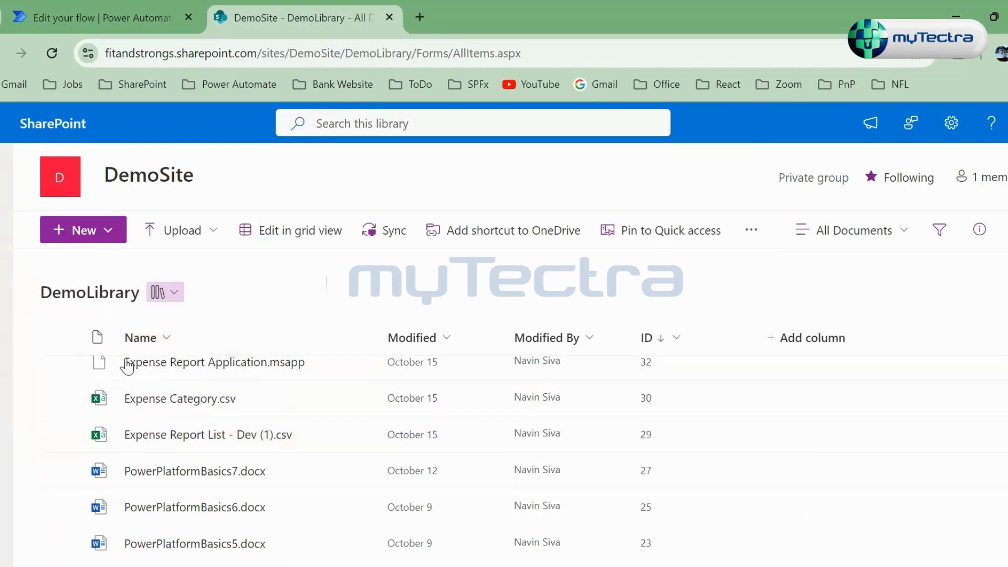
{"action": "left_click", "coordinate": [61, 398]}
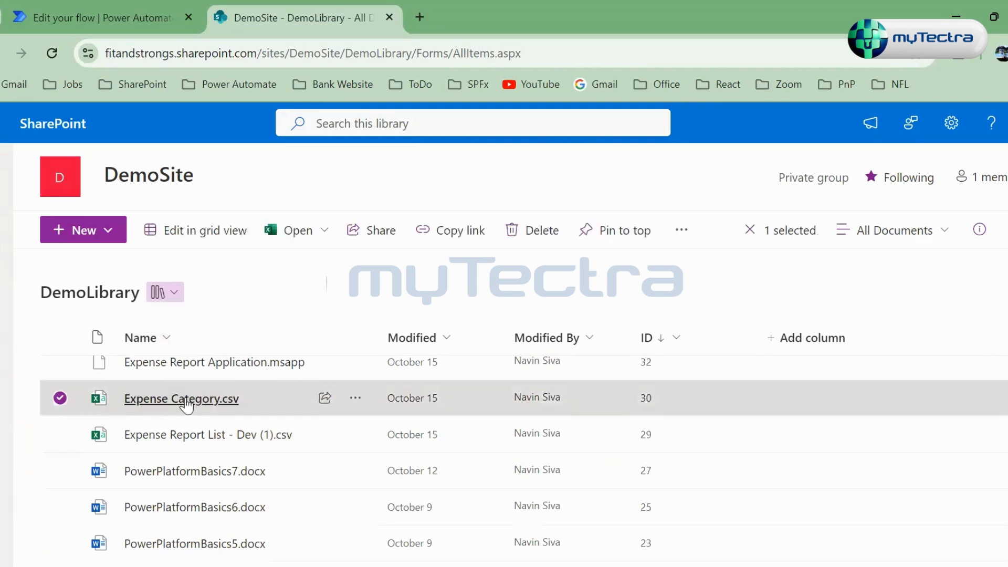
{"action": "mouse_move", "coordinate": [182, 405]}
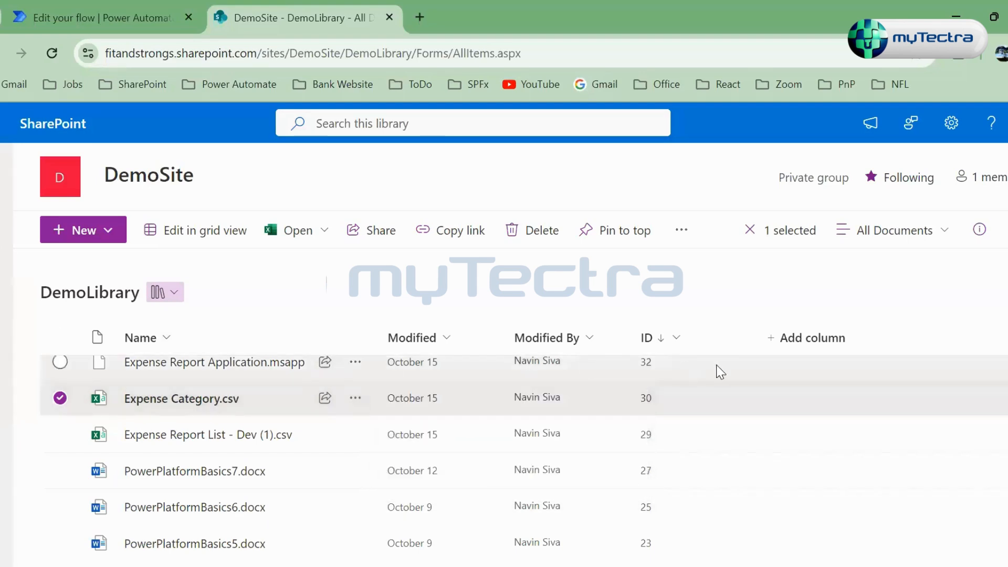
Step: Add a single line of text column named Department to DemoLibrary
{"action": "left_click", "coordinate": [776, 338]}
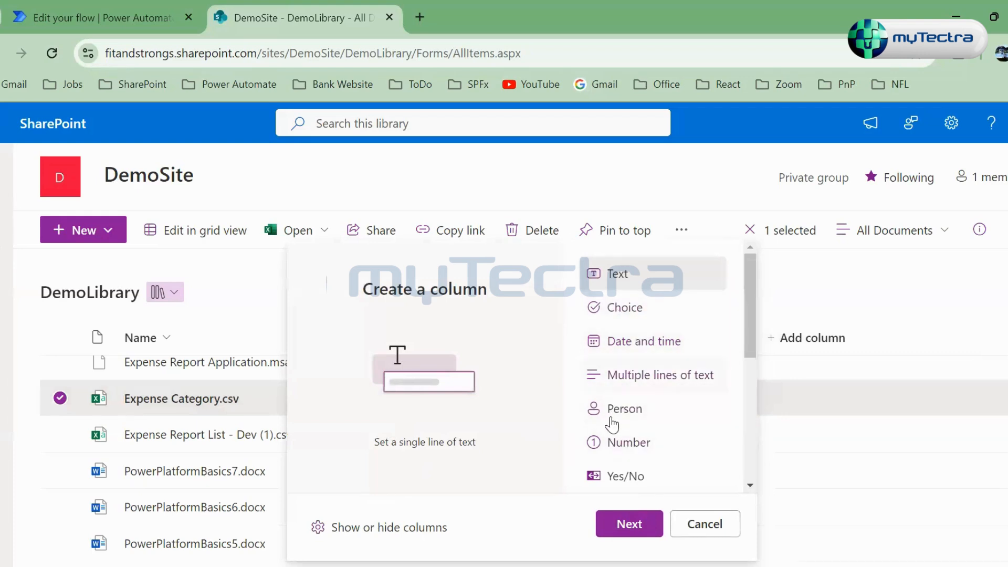
{"action": "scroll", "coordinate": [612, 409], "scroll_direction": "down", "scroll_amount": 3}
{"action": "scroll", "coordinate": [614, 425], "scroll_direction": "down", "scroll_amount": 2}
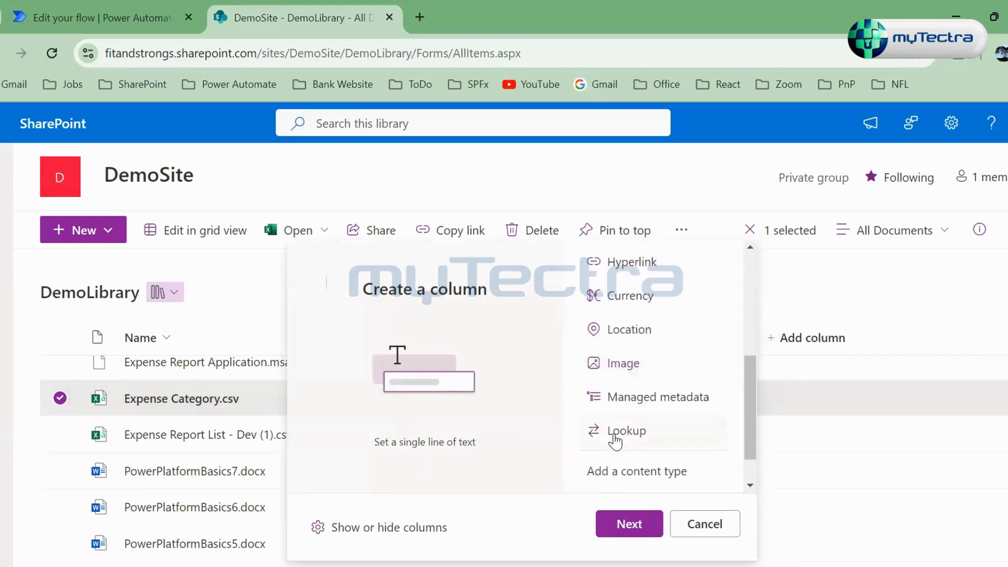
{"action": "scroll", "coordinate": [619, 367], "scroll_direction": "up", "scroll_amount": 5}
{"action": "left_click", "coordinate": [624, 524]}
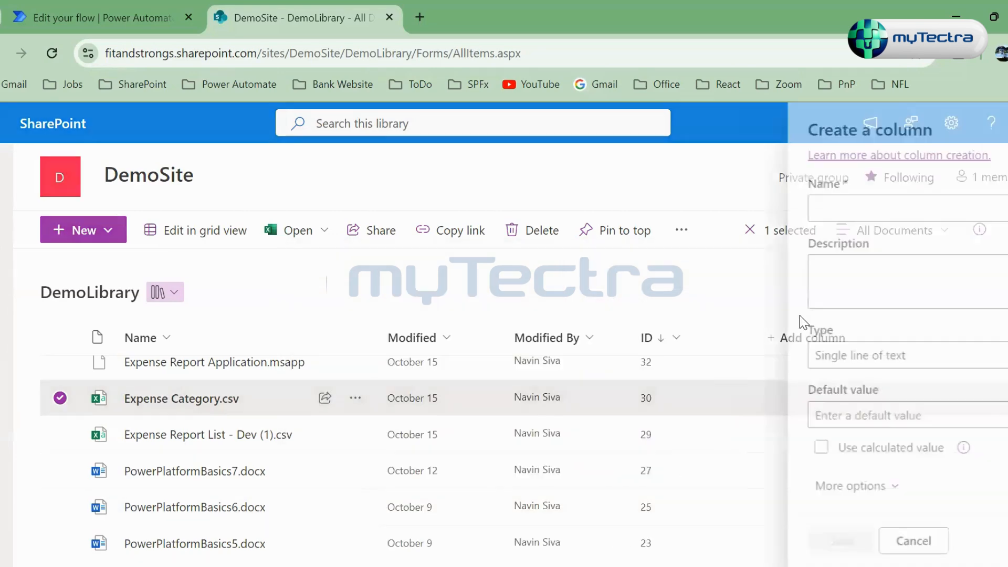
{"action": "type", "text": "Department"}
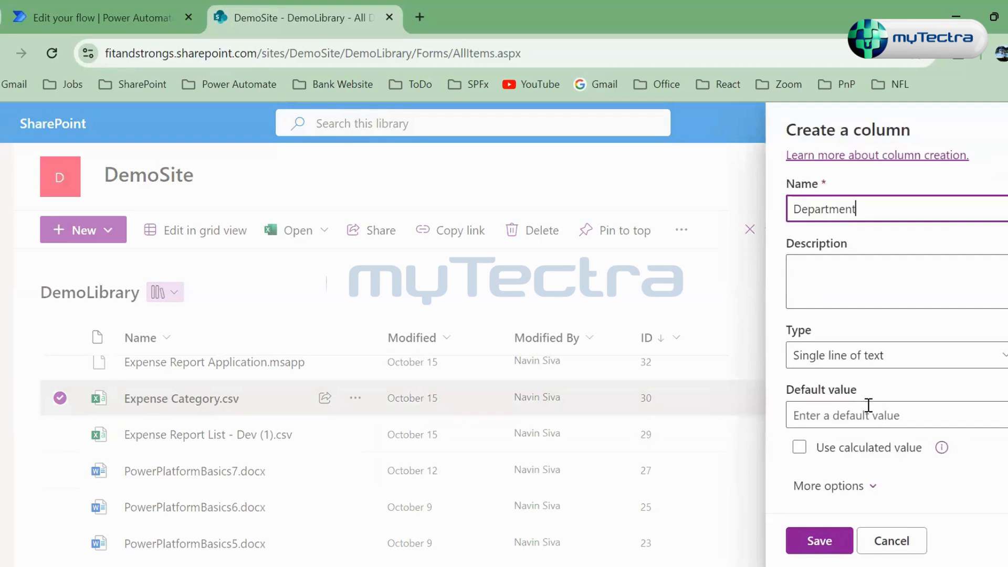
{"action": "left_click", "coordinate": [839, 531]}
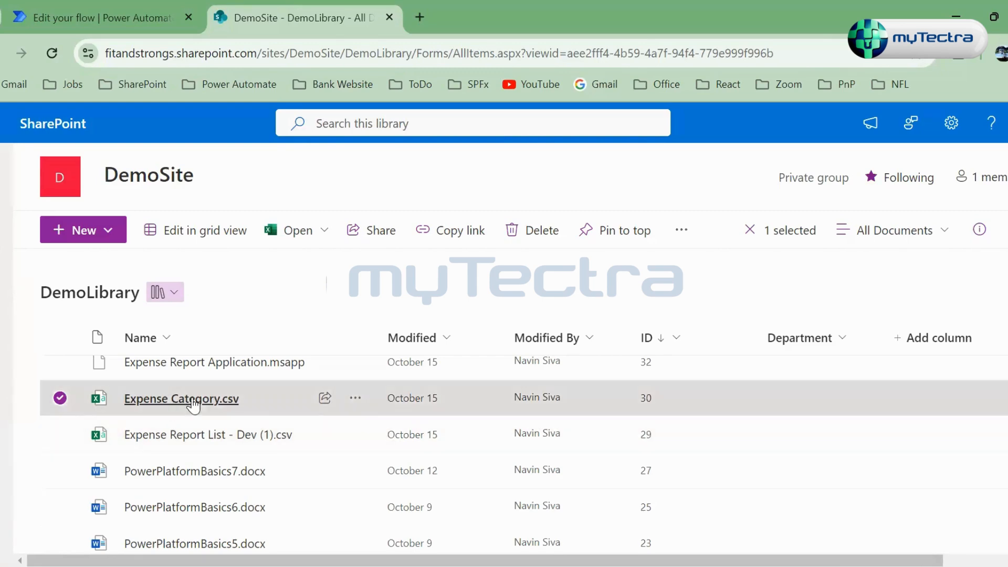
Step: Switch to Power Automate and set the Get files (properties only) action's site address to DemoSite and its library to DemoLibrary
{"action": "mouse_move", "coordinate": [202, 405]}
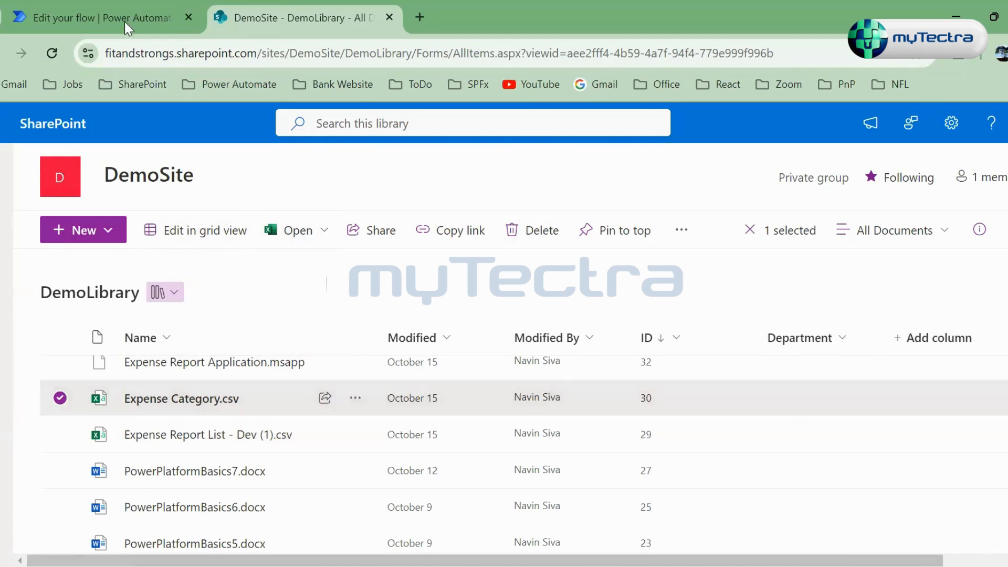
{"action": "left_click", "coordinate": [90, 11]}
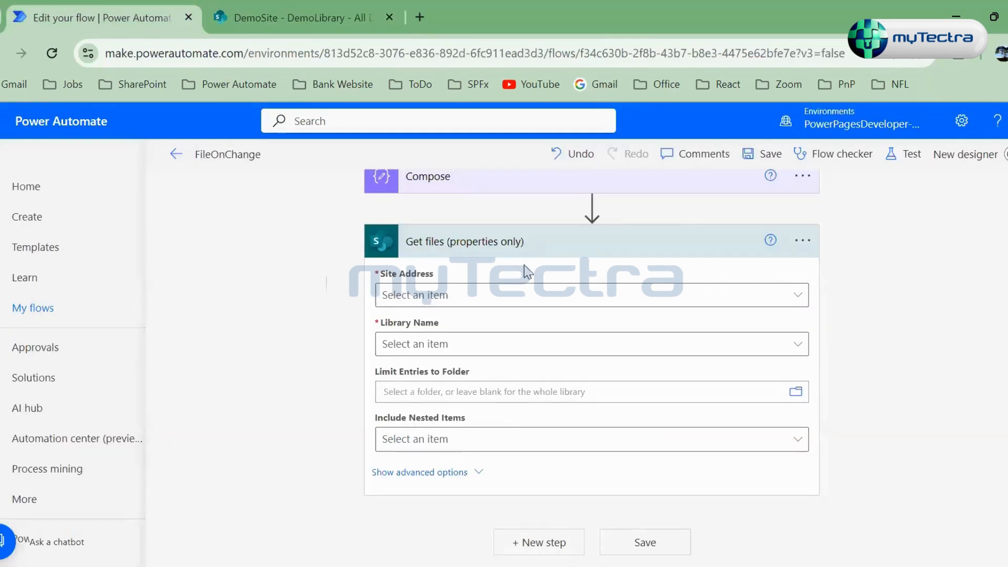
{"action": "left_click", "coordinate": [319, 12]}
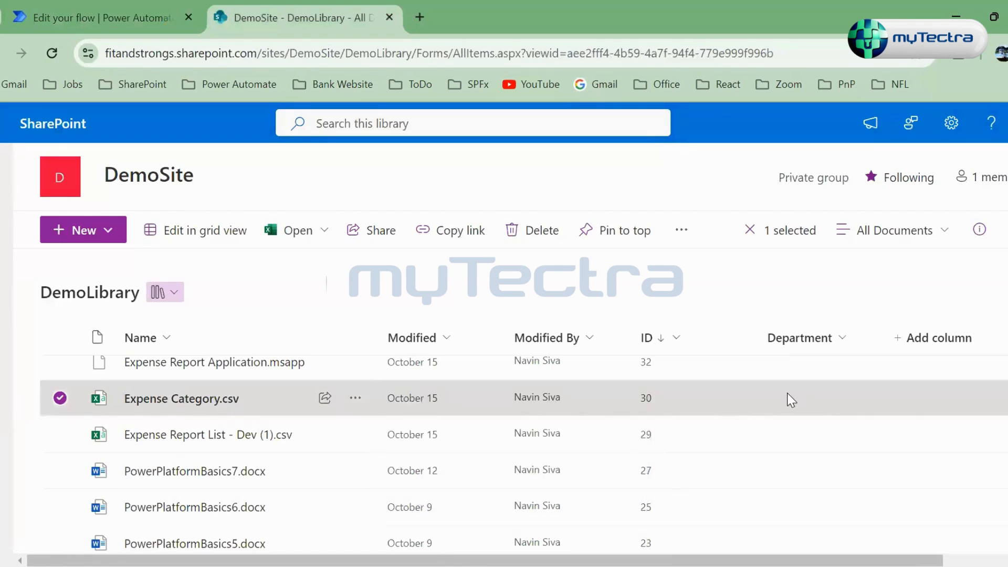
{"action": "left_click", "coordinate": [146, 11]}
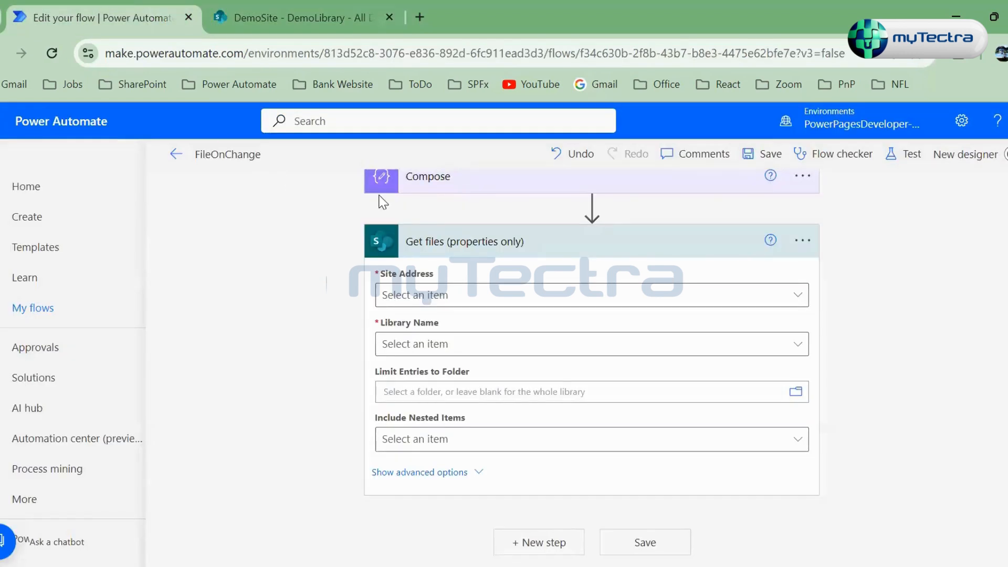
{"action": "left_click", "coordinate": [505, 293]}
{"action": "left_click", "coordinate": [526, 432]}
{"action": "left_click", "coordinate": [514, 345]}
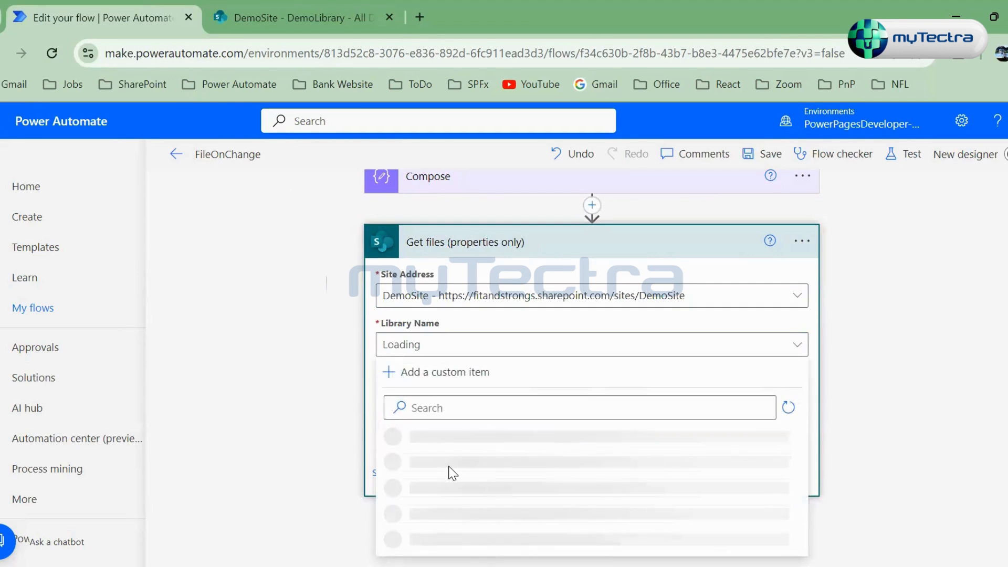
{"action": "left_click", "coordinate": [513, 454]}
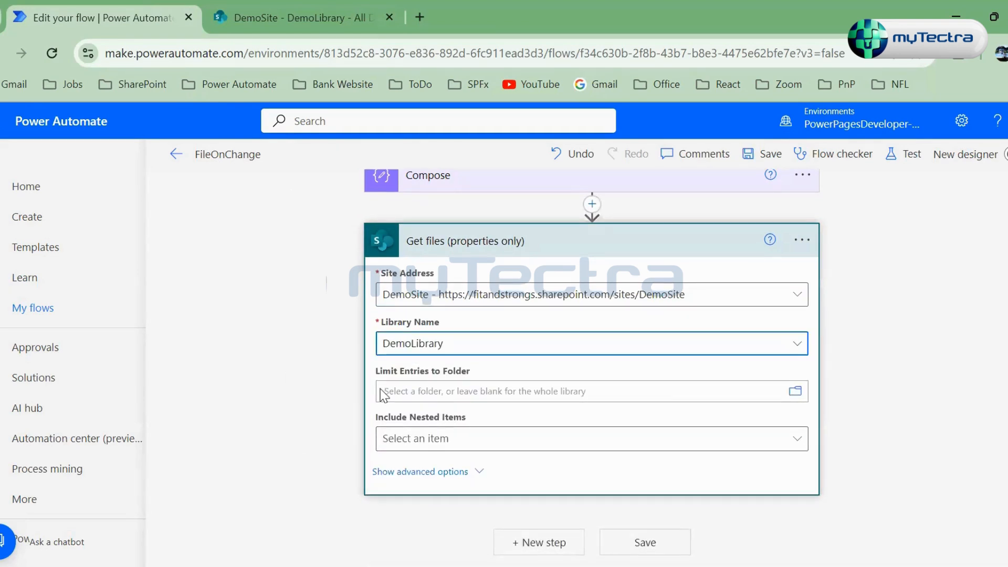
{"action": "left_click", "coordinate": [555, 342]}
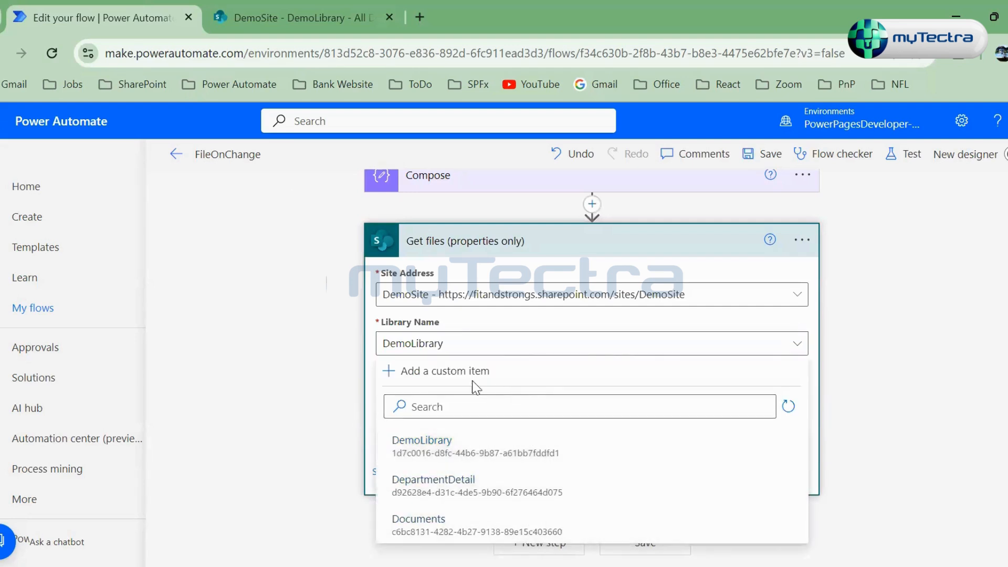
{"action": "left_click", "coordinate": [407, 340]}
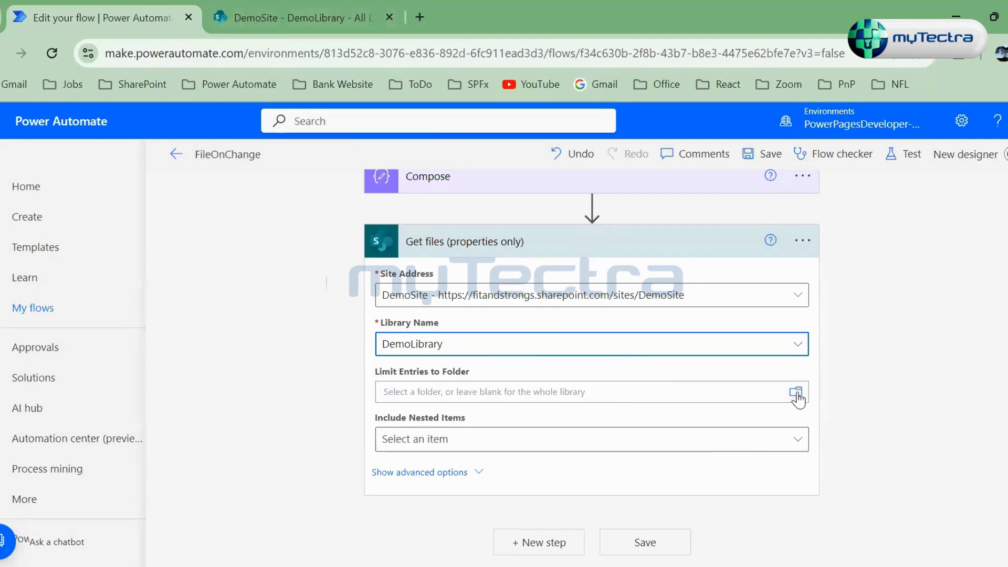
Step: Switch to SharePoint and review DemoLibrary's folders and files against the Get files action's folder and nested item options
{"action": "key", "text": "ctrl+Tab"}
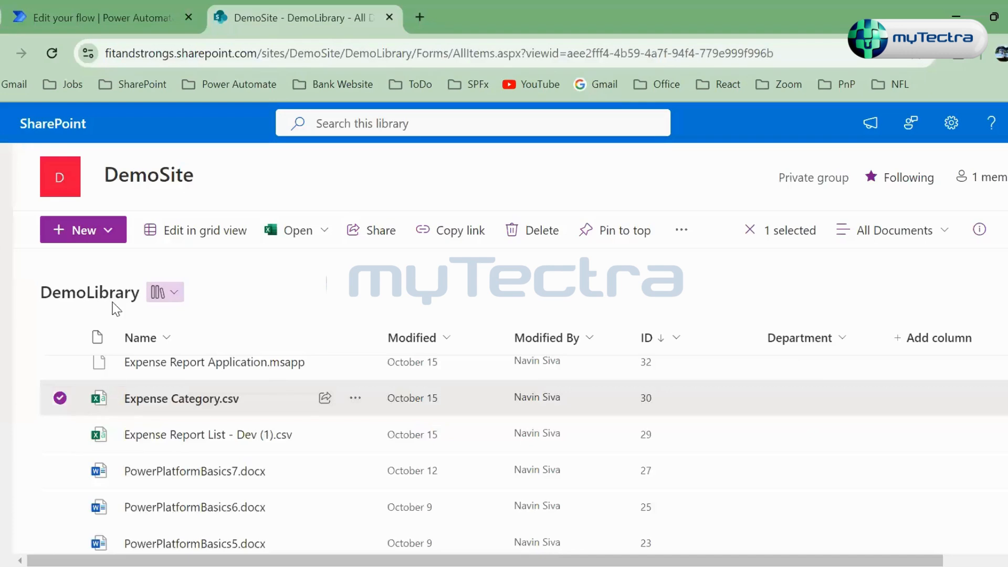
{"action": "scroll", "coordinate": [141, 331], "scroll_direction": "up", "scroll_amount": 1}
{"action": "scroll", "coordinate": [141, 367], "scroll_direction": "up", "scroll_amount": 1}
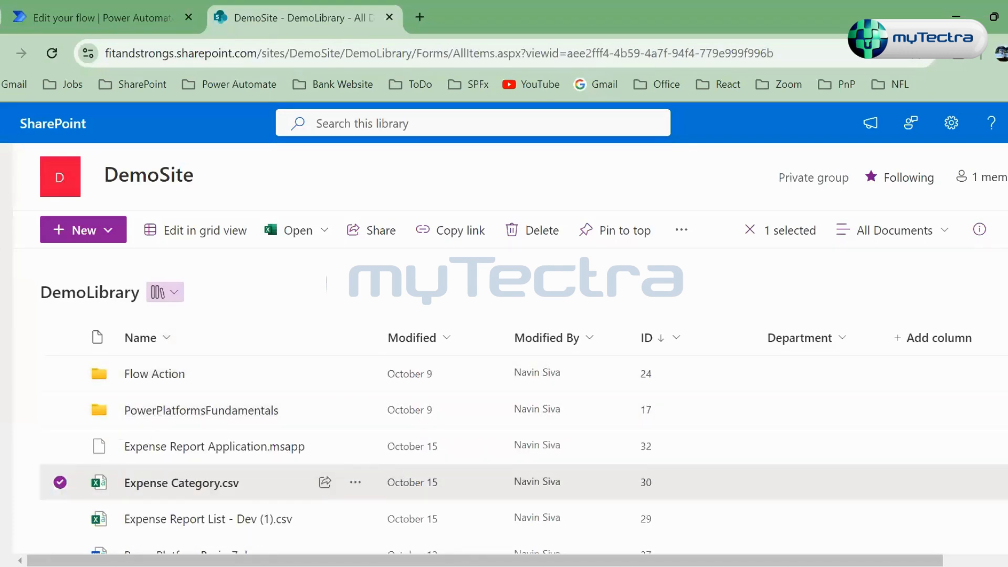
{"action": "scroll", "coordinate": [325, 409], "scroll_direction": "down", "scroll_amount": 2}
{"action": "scroll", "coordinate": [326, 355], "scroll_direction": "up", "scroll_amount": 2}
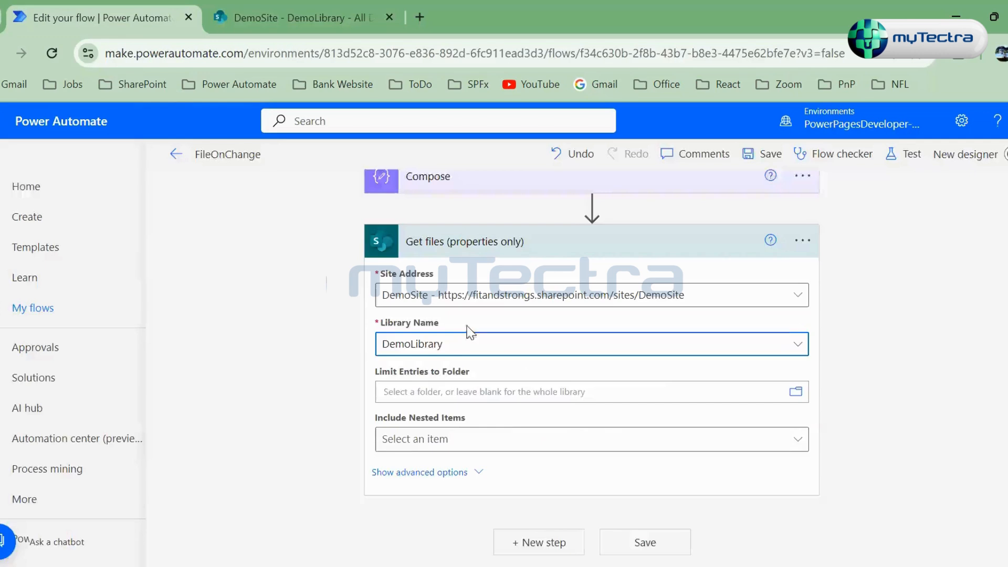
{"action": "left_click", "coordinate": [139, 16]}
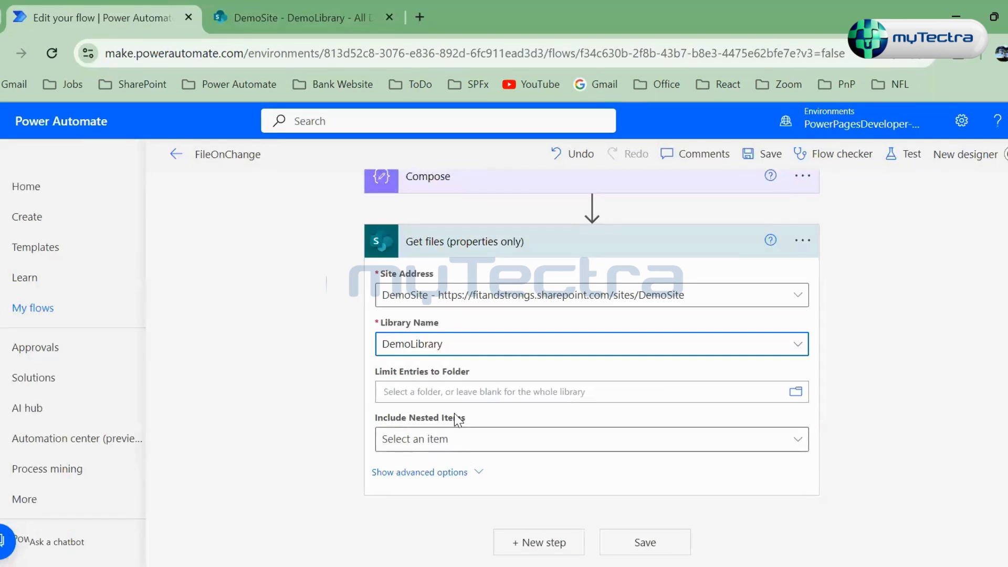
{"action": "left_click", "coordinate": [312, 20]}
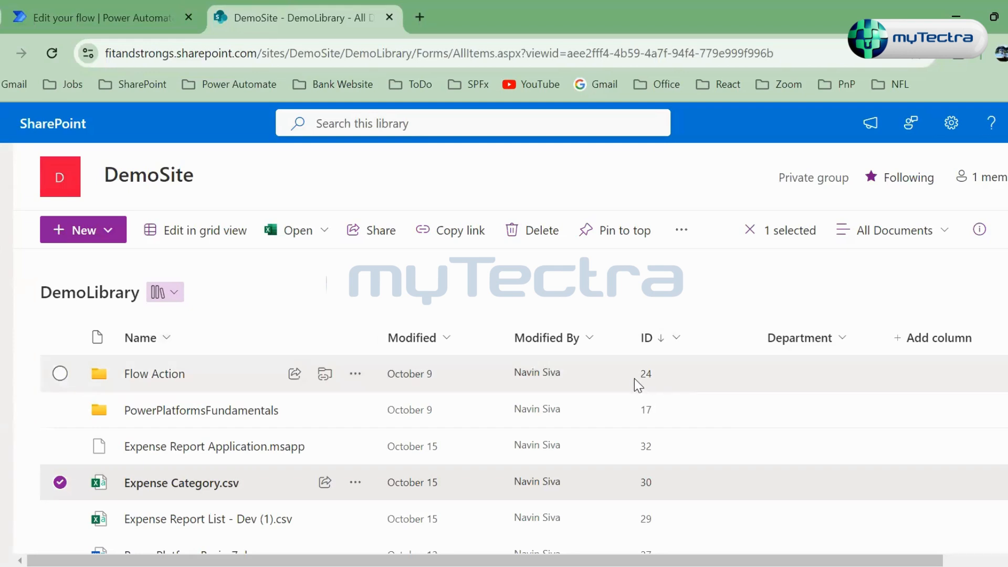
Step: View the contents of the Flow Action folder, return to DemoLibrary and check the item types offered for creation
{"action": "left_click", "coordinate": [168, 376]}
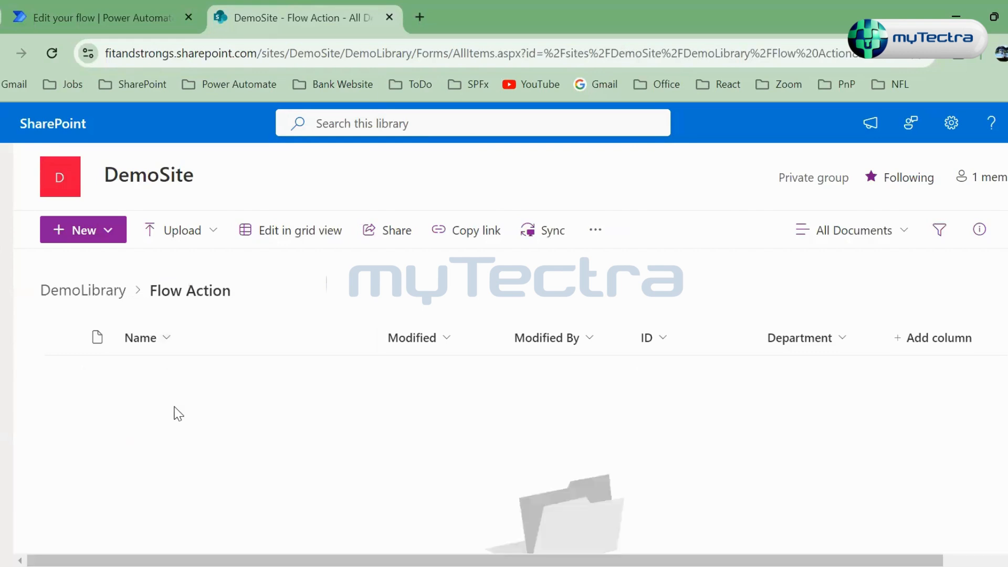
{"action": "left_click", "coordinate": [181, 230]}
{"action": "left_click", "coordinate": [122, 300]}
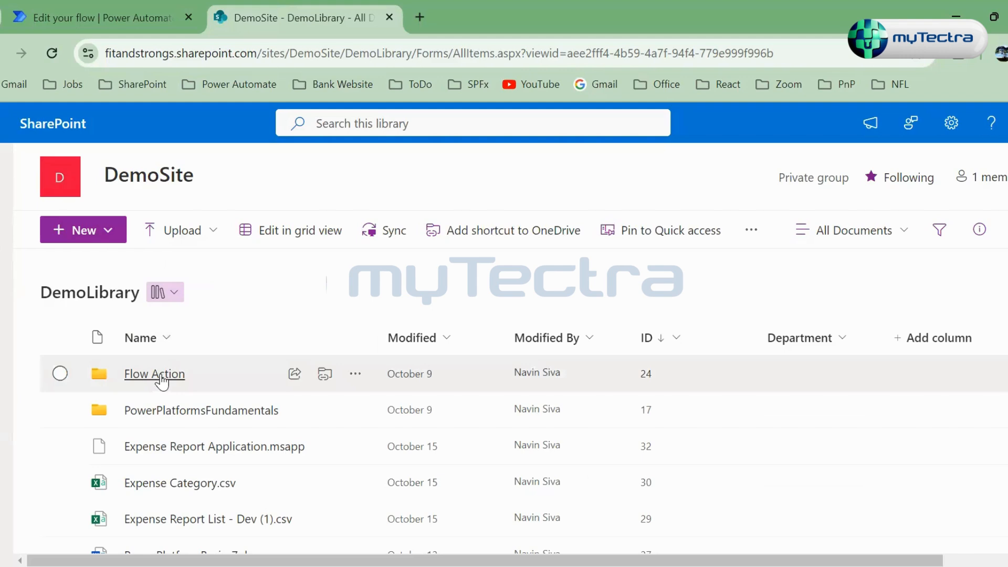
{"action": "left_click", "coordinate": [103, 231]}
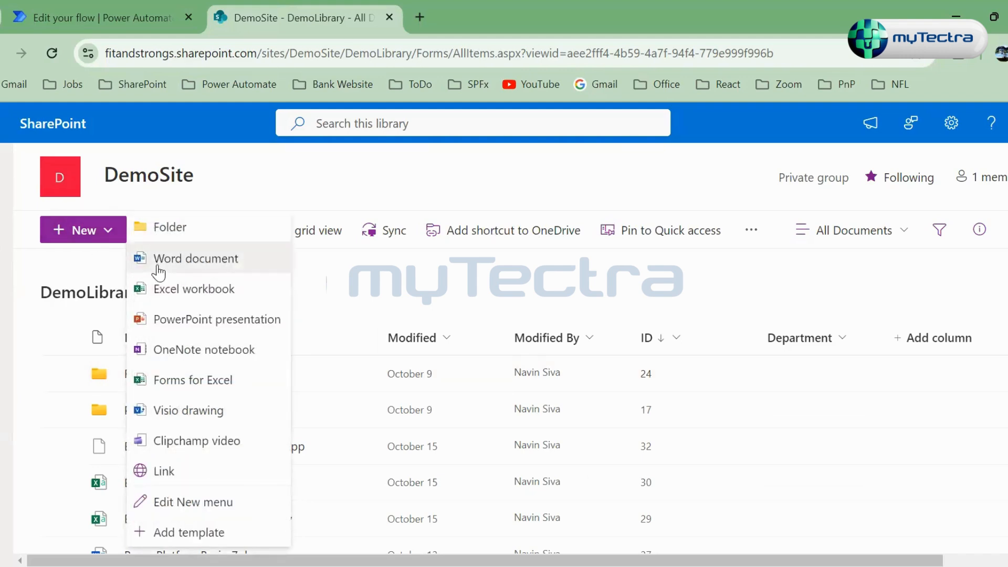
{"action": "left_click", "coordinate": [358, 301]}
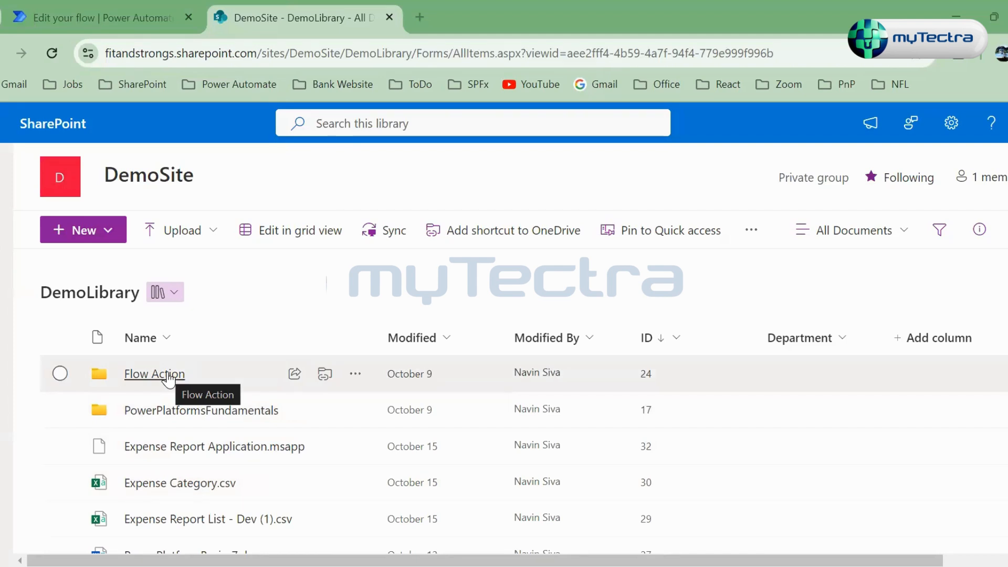
{"action": "left_click", "coordinate": [128, 18]}
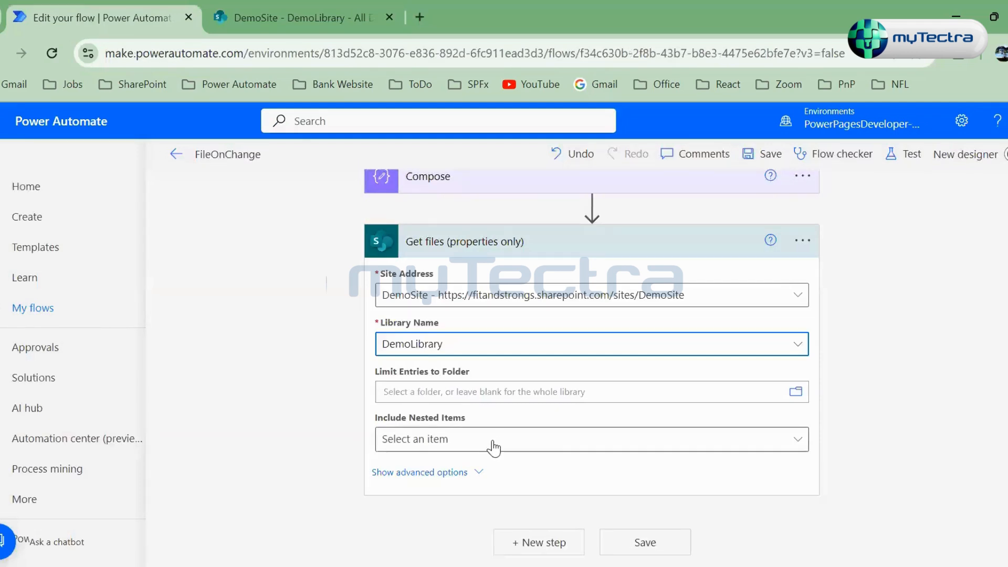
{"action": "left_click", "coordinate": [303, 14]}
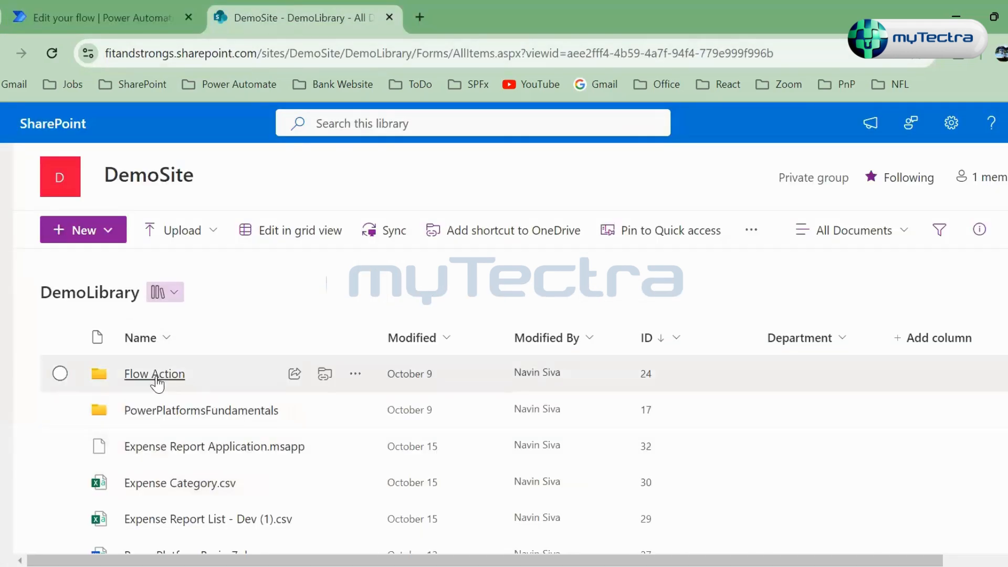
Step: Inspect the contents of the Flow Action and PowerPlatformsFundamentals folders and return to the DemoLibrary root
{"action": "left_click", "coordinate": [60, 373]}
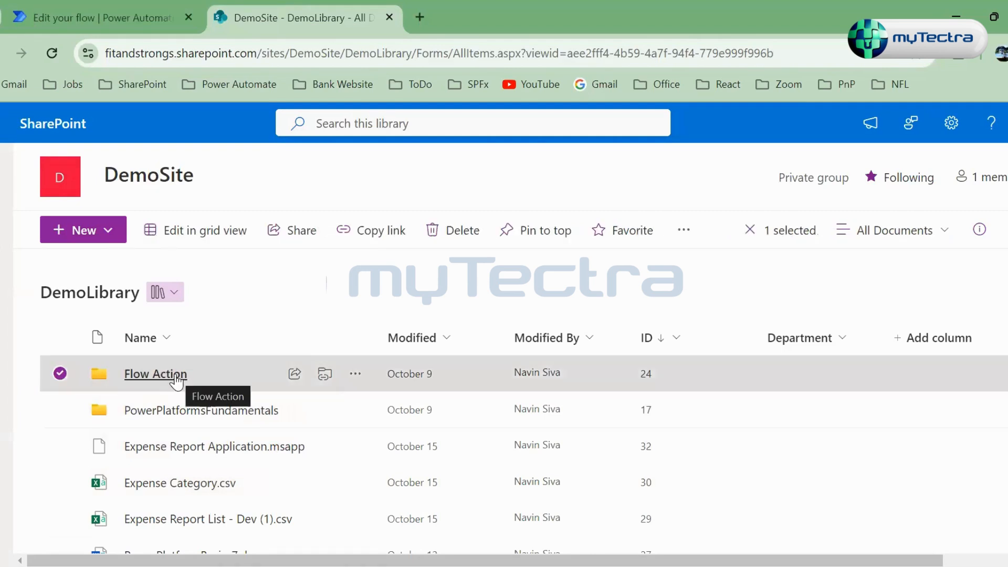
{"action": "left_click", "coordinate": [176, 378]}
{"action": "left_click", "coordinate": [99, 294]}
{"action": "left_click", "coordinate": [180, 414]}
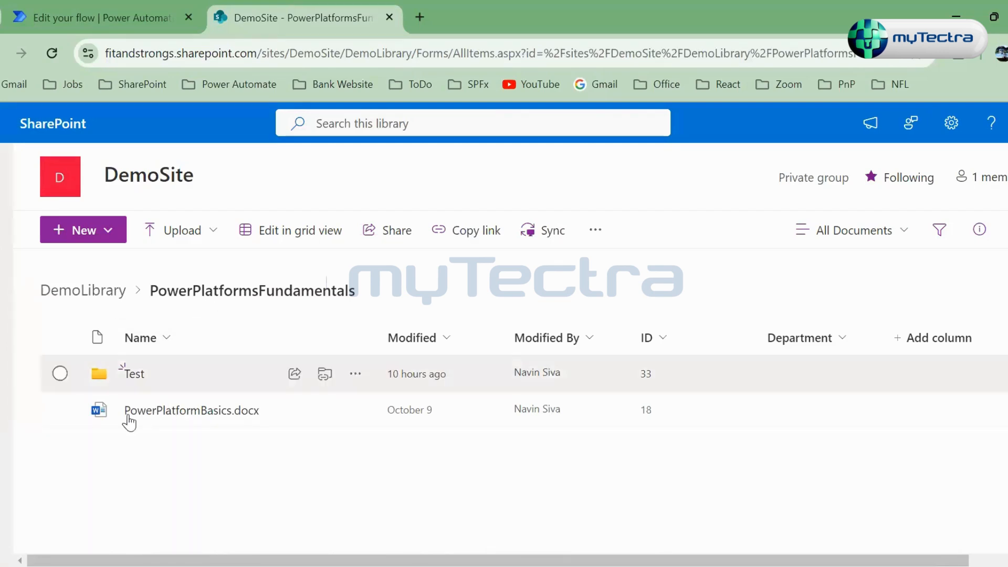
{"action": "left_click", "coordinate": [60, 410]}
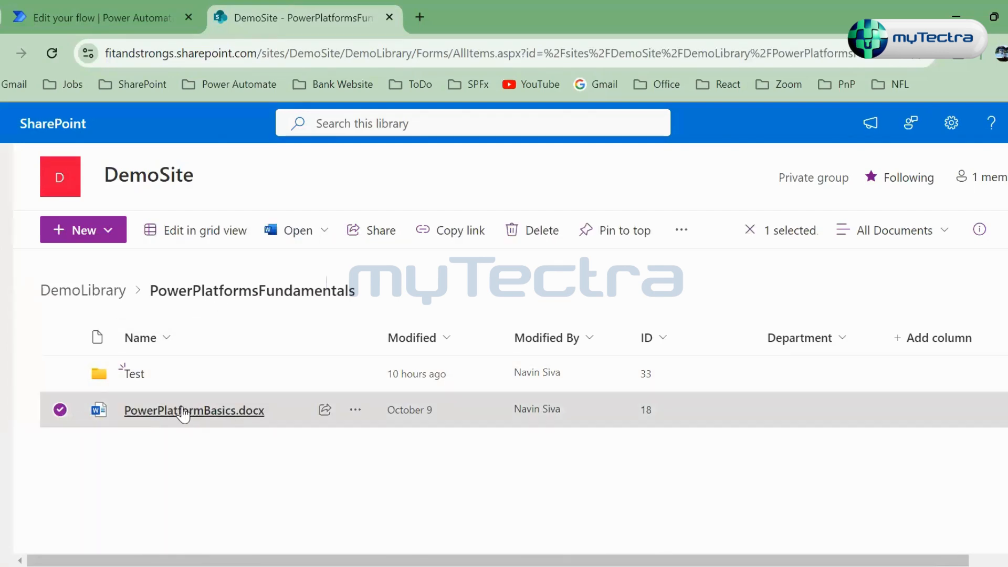
{"action": "left_click", "coordinate": [89, 290]}
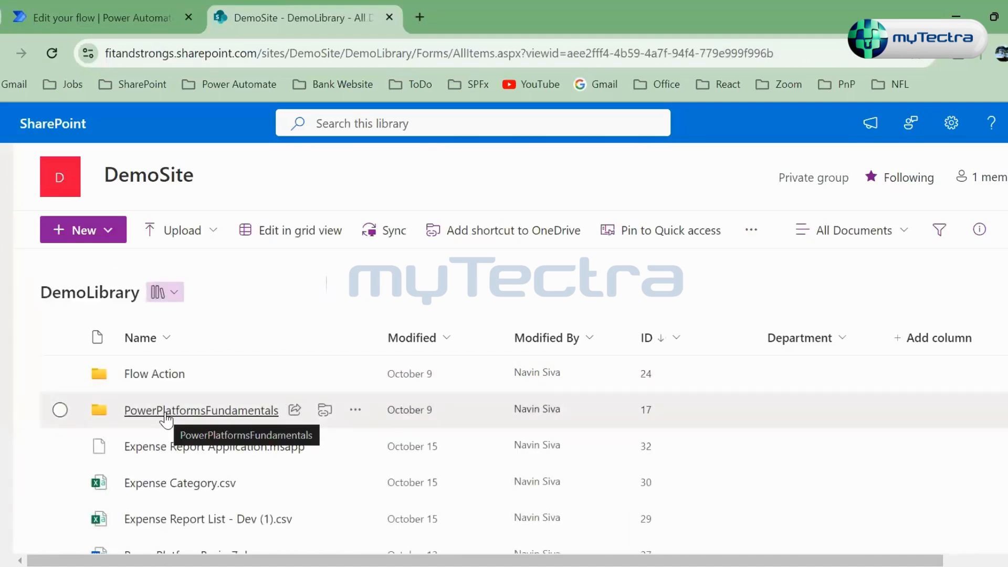
Step: Switch to Power Automate, set Include Nested Items to Yes in the Get files (properties only) action and save the flow
{"action": "left_click", "coordinate": [105, 17]}
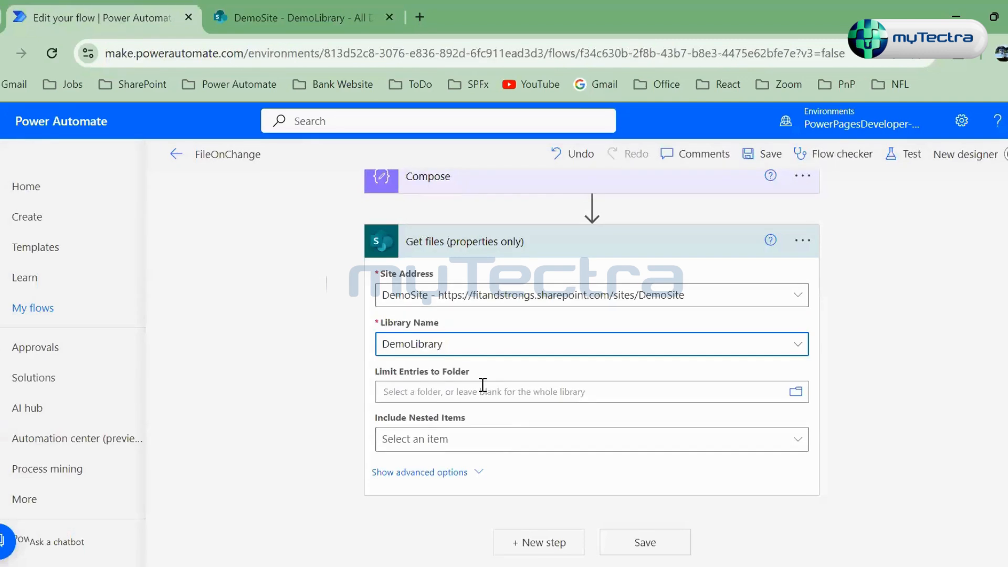
{"action": "left_click", "coordinate": [506, 441]}
{"action": "left_click", "coordinate": [450, 412]}
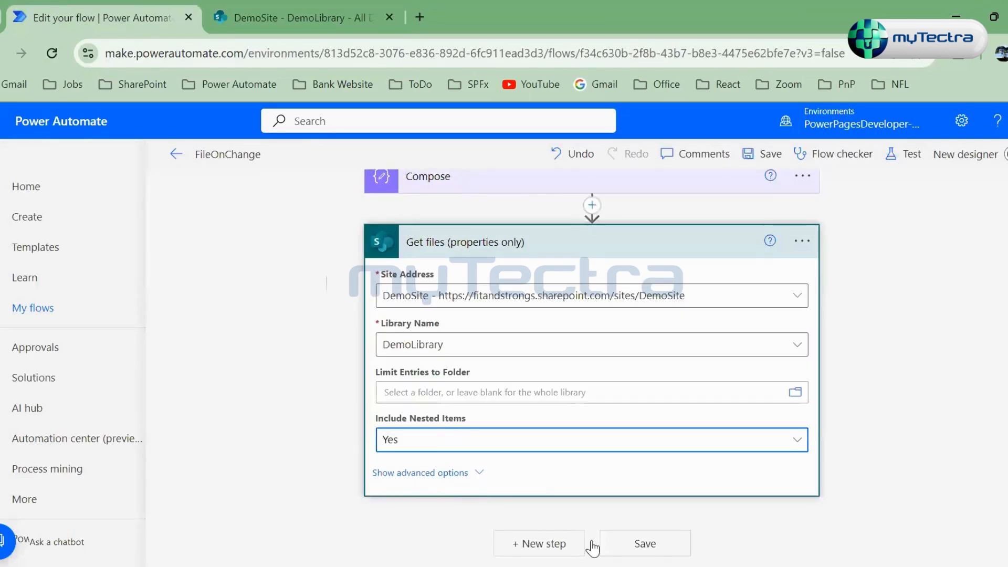
{"action": "left_click", "coordinate": [646, 544]}
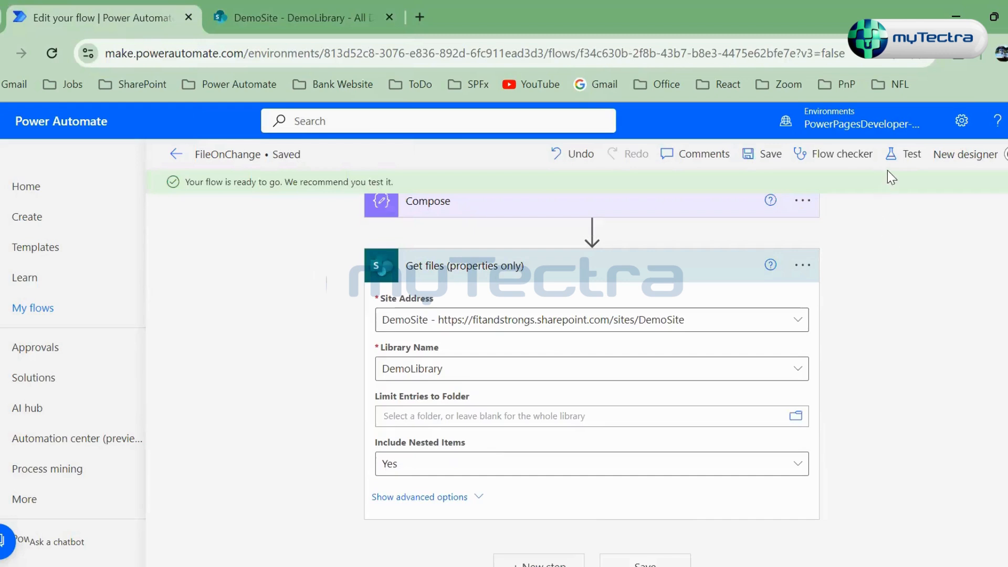
Step: Test the FileOnChange flow and open the Get files (properties only) action's full output as pretty-printed JSON
{"action": "left_click", "coordinate": [895, 157]}
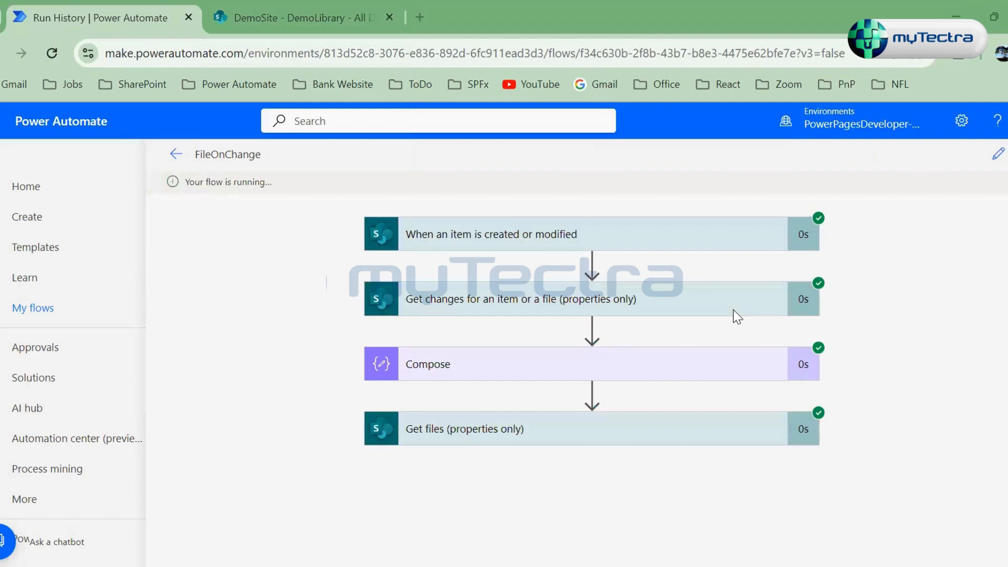
{"action": "left_click", "coordinate": [701, 430]}
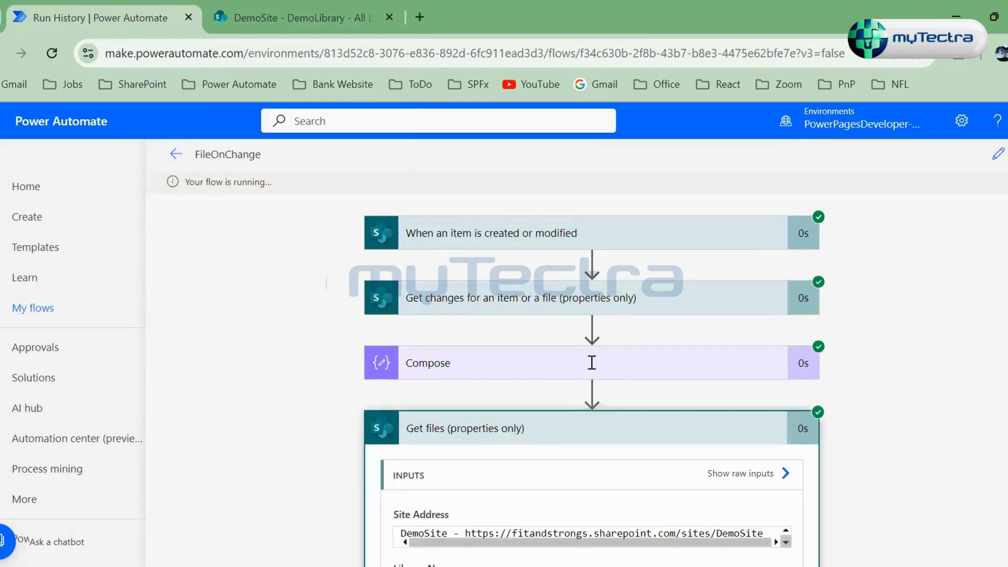
{"action": "scroll", "coordinate": [599, 362], "scroll_direction": "down", "scroll_amount": 3}
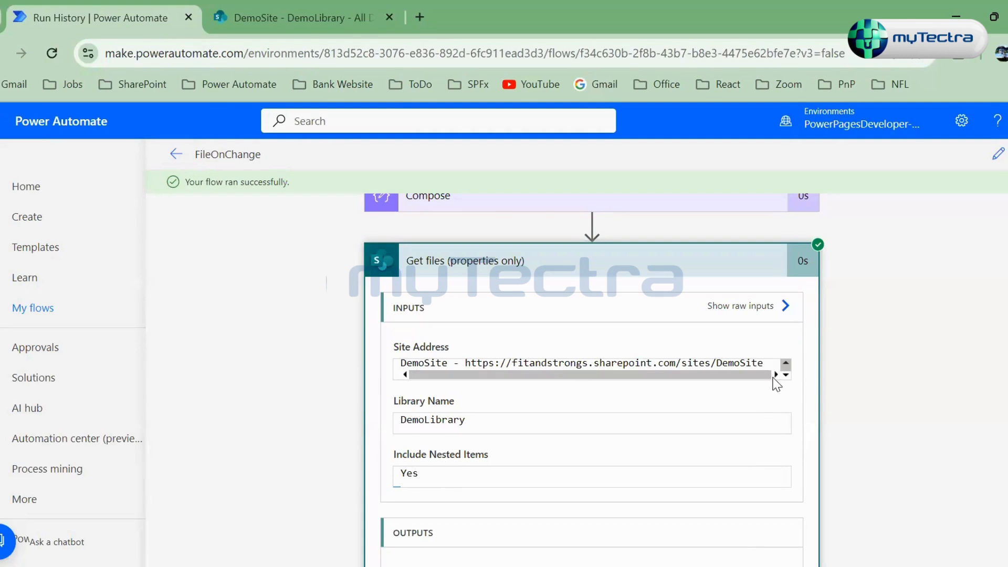
{"action": "scroll", "coordinate": [964, 415], "scroll_direction": "down", "scroll_amount": 2}
{"action": "left_click", "coordinate": [434, 462]}
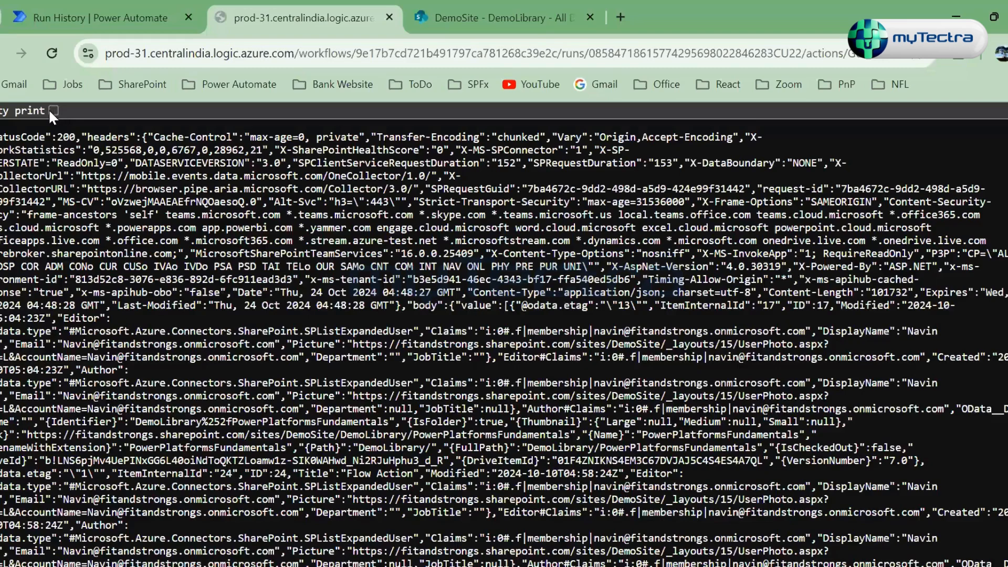
{"action": "left_click", "coordinate": [53, 111]}
Step: Examine the first item's Editor block in the output's value array and compare it with the DemoLibrary listing in SharePoint
{"action": "scroll", "coordinate": [115, 225], "scroll_direction": "down", "scroll_amount": 7}
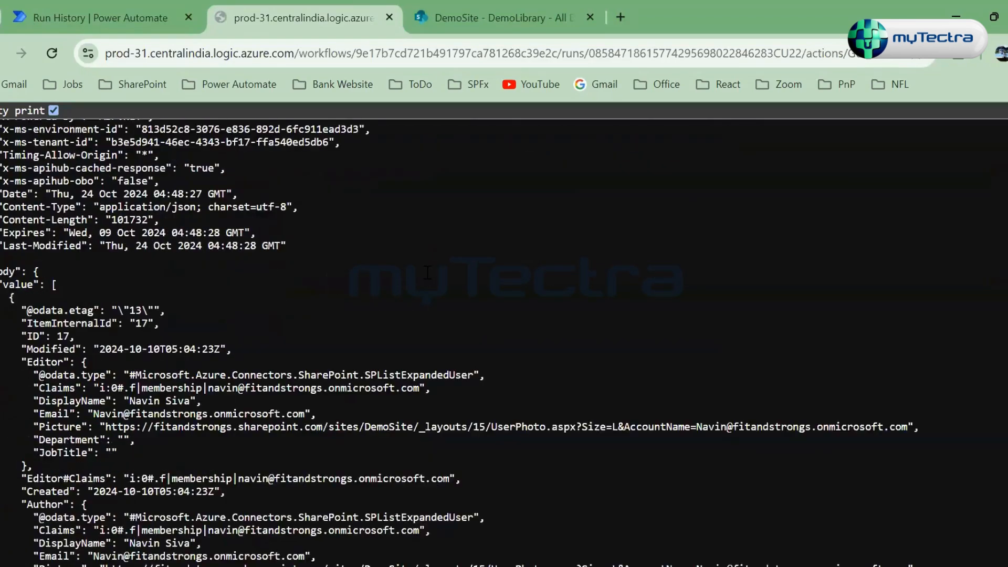
{"action": "scroll", "coordinate": [25, 202], "scroll_direction": "up", "scroll_amount": 1}
{"action": "left_click_drag", "start_coordinate": [7, 211], "coordinate": [37, 382]}
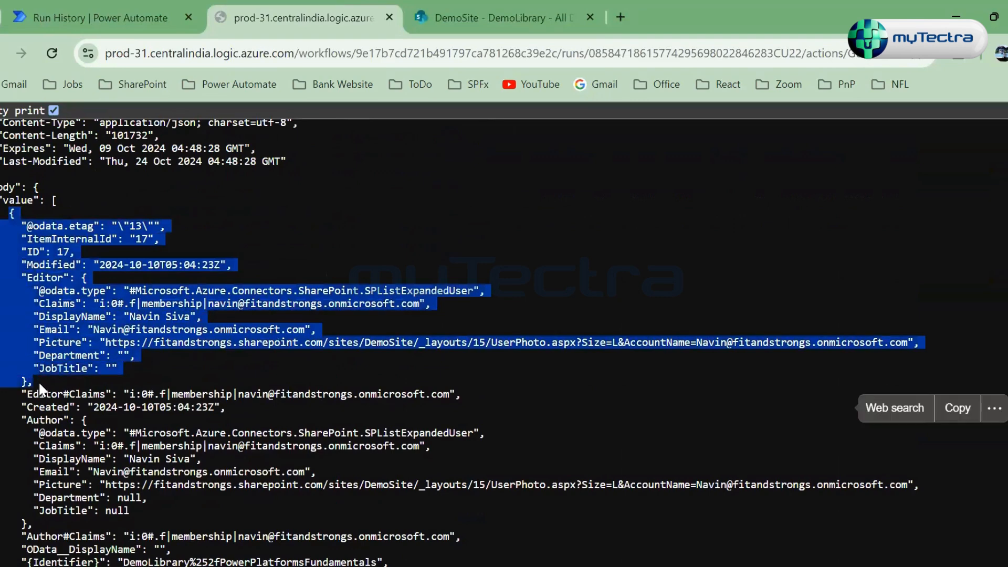
{"action": "left_click", "coordinate": [84, 278]}
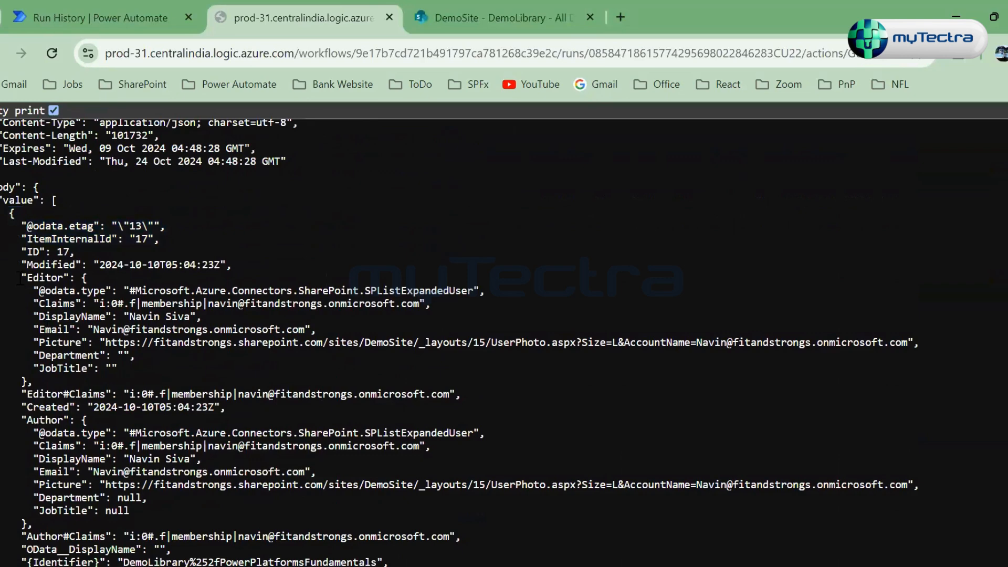
{"action": "left_click_drag", "start_coordinate": [21, 279], "coordinate": [32, 381]}
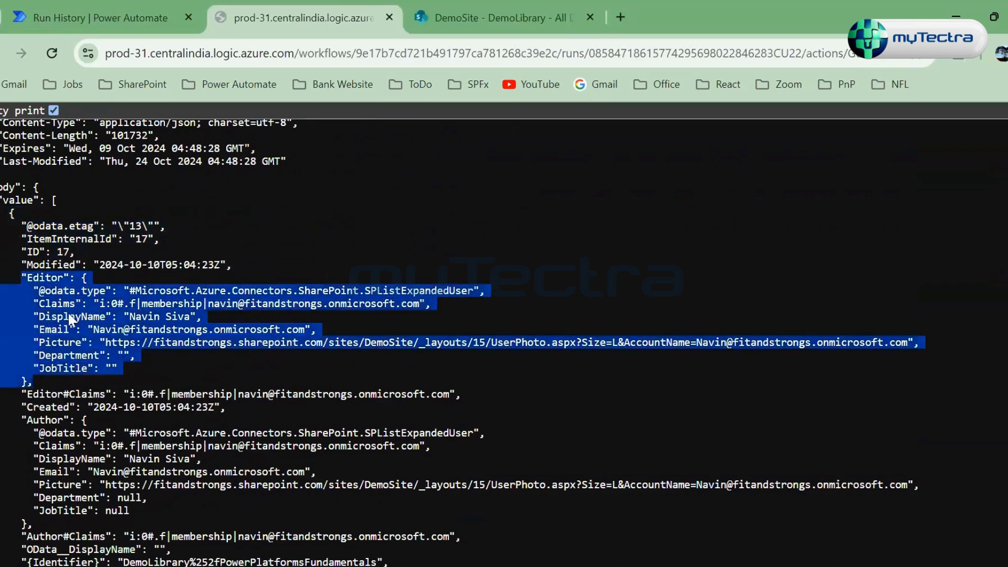
{"action": "left_click", "coordinate": [502, 13]}
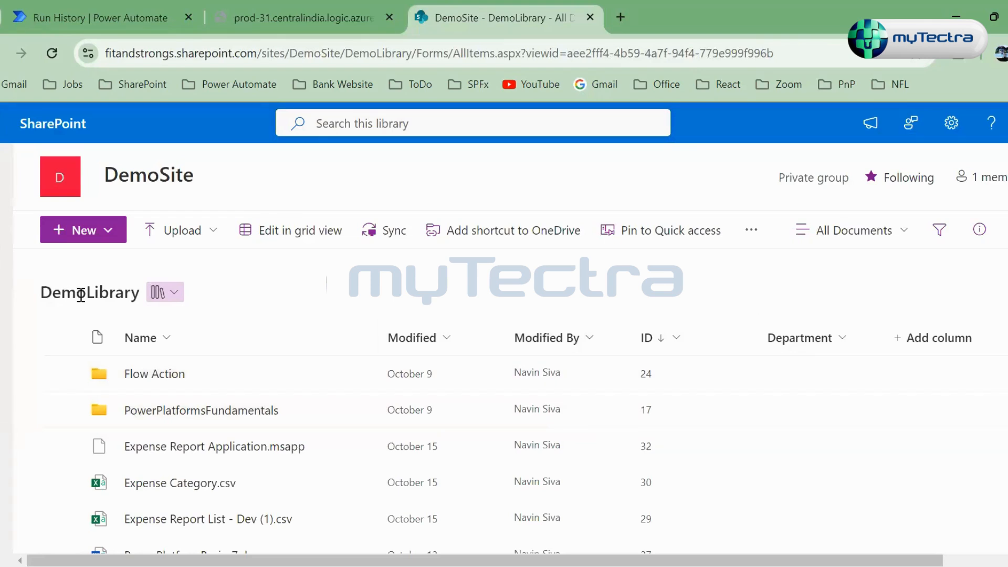
{"action": "left_click", "coordinate": [316, 8]}
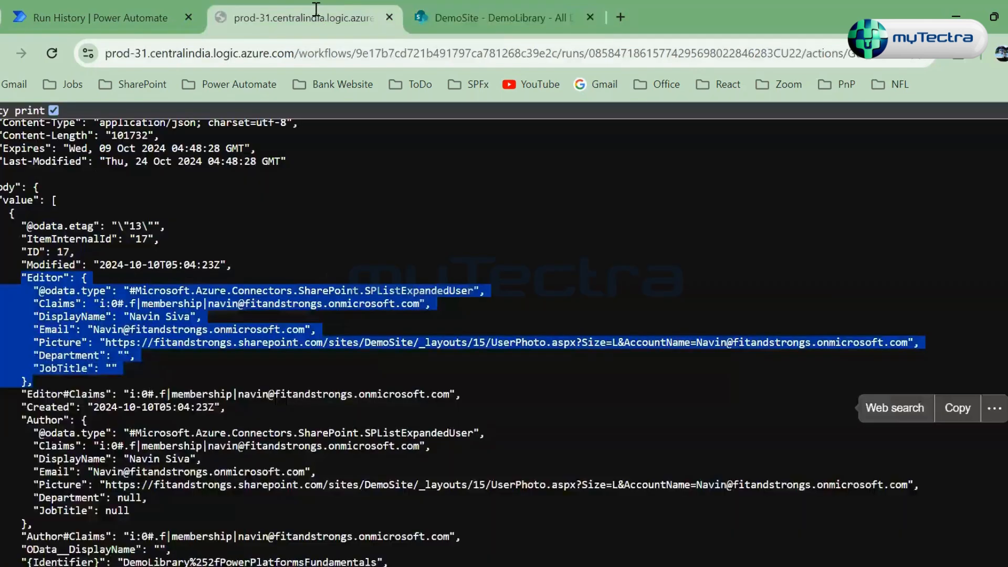
{"action": "left_click", "coordinate": [142, 357]}
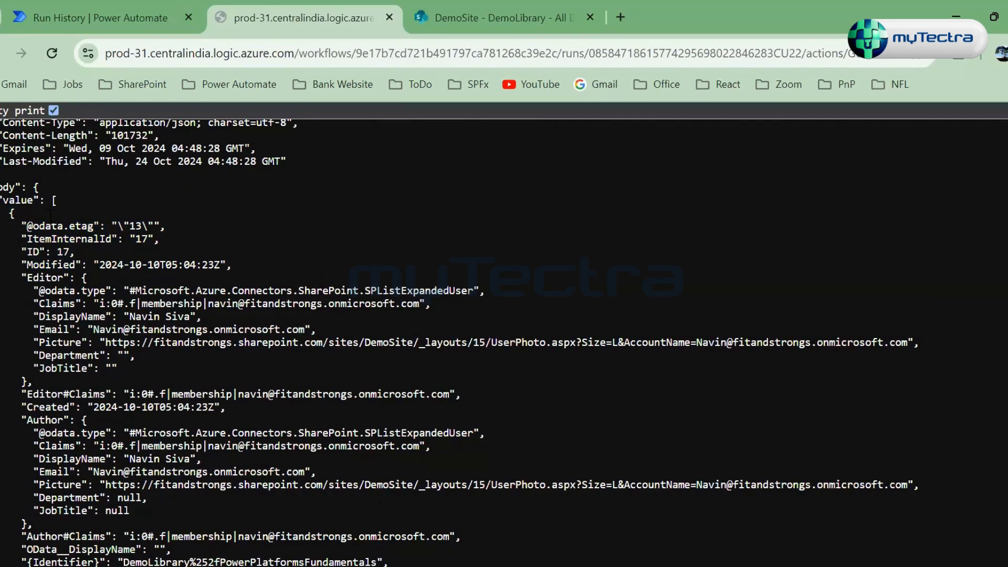
Step: Read the PowerPlatformsFundamentals folder's properties in the output and highlight its lines from ItemInternalId through the Editor block
{"action": "scroll", "coordinate": [49, 214], "scroll_direction": "down", "scroll_amount": 3}
{"action": "scroll", "coordinate": [50, 215], "scroll_direction": "down", "scroll_amount": 3}
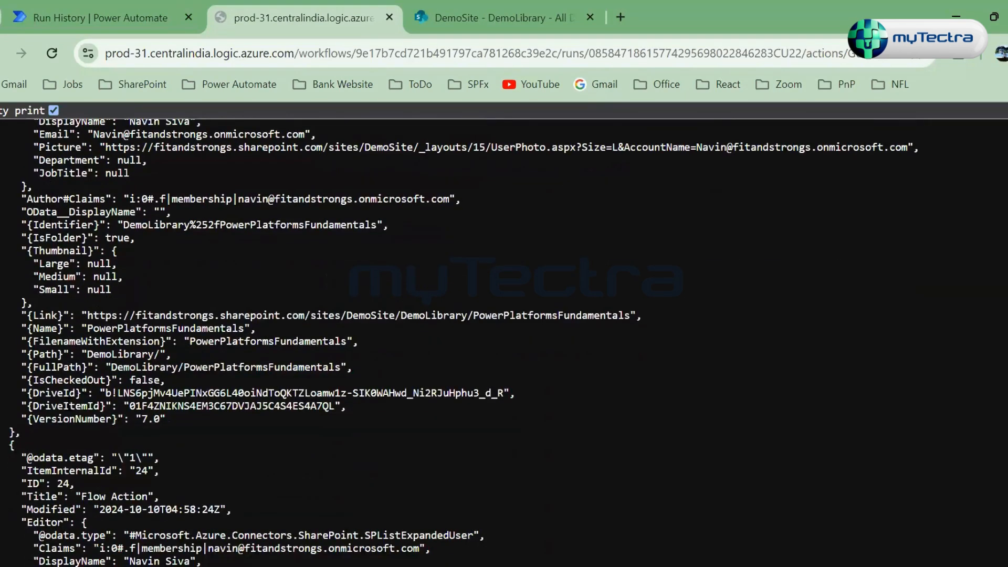
{"action": "scroll", "coordinate": [68, 390], "scroll_direction": "up", "scroll_amount": 5}
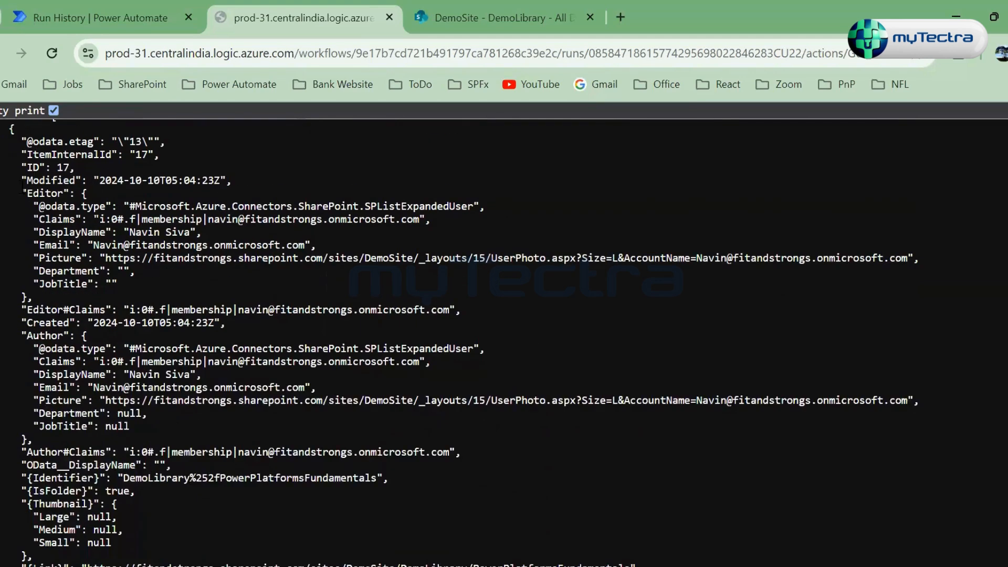
{"action": "scroll", "coordinate": [19, 162], "scroll_direction": "up", "scroll_amount": 2}
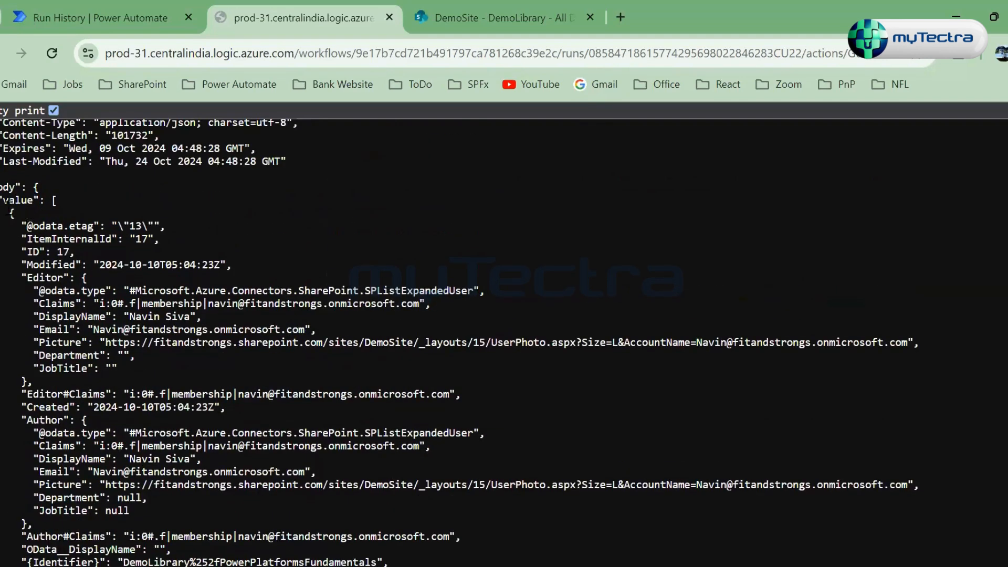
{"action": "left_click_drag", "start_coordinate": [21, 238], "coordinate": [118, 380]}
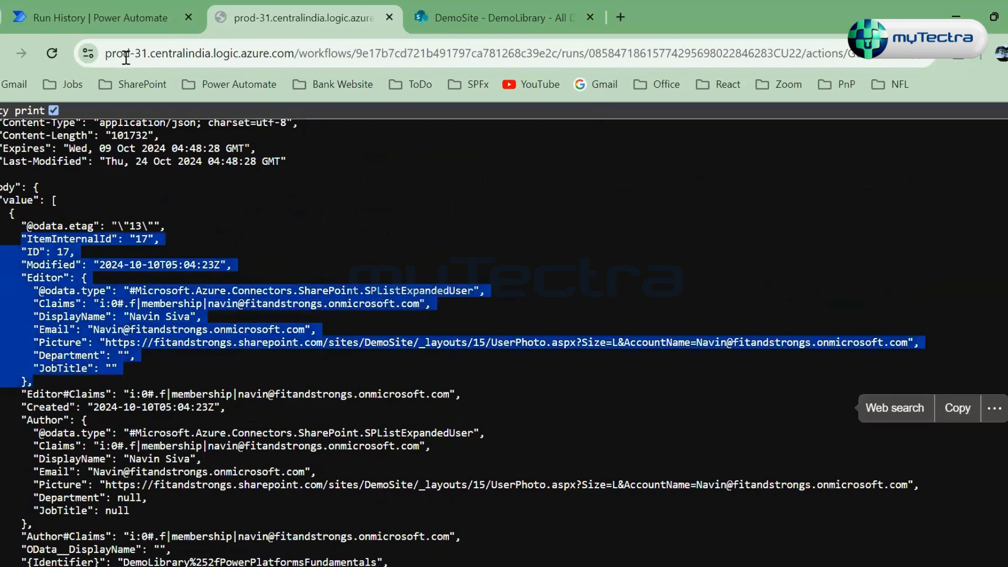
Step: Switch to DemoLibrary in SharePoint and open the details of the Expense Report Application.msapp file
{"action": "left_click", "coordinate": [477, 1]}
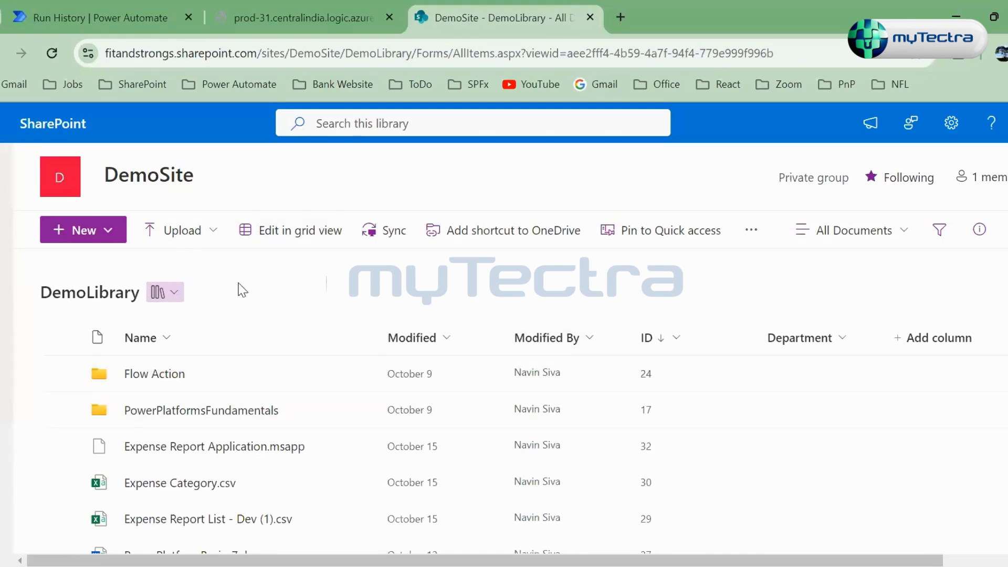
{"action": "left_click", "coordinate": [62, 461]}
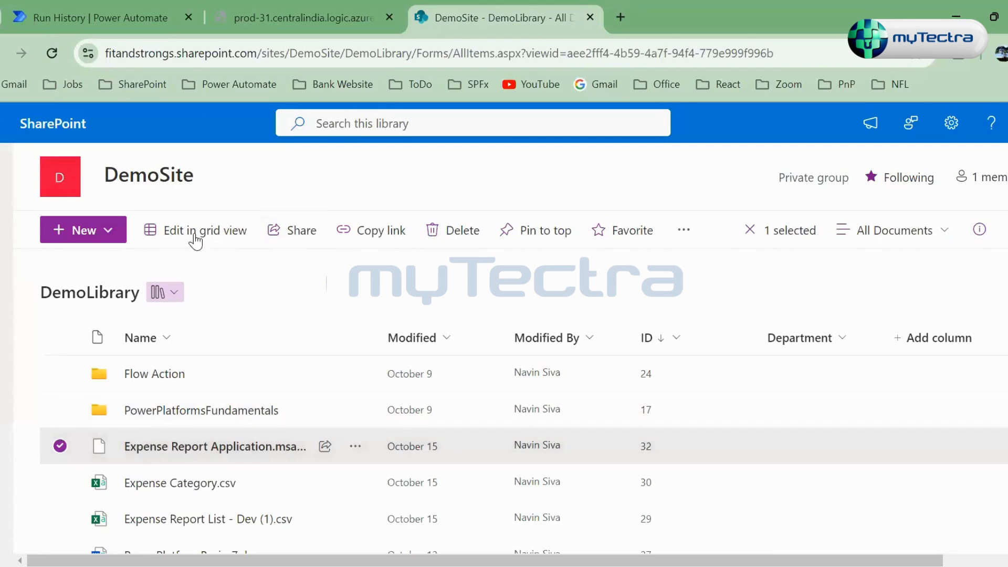
{"action": "left_click", "coordinate": [355, 446]}
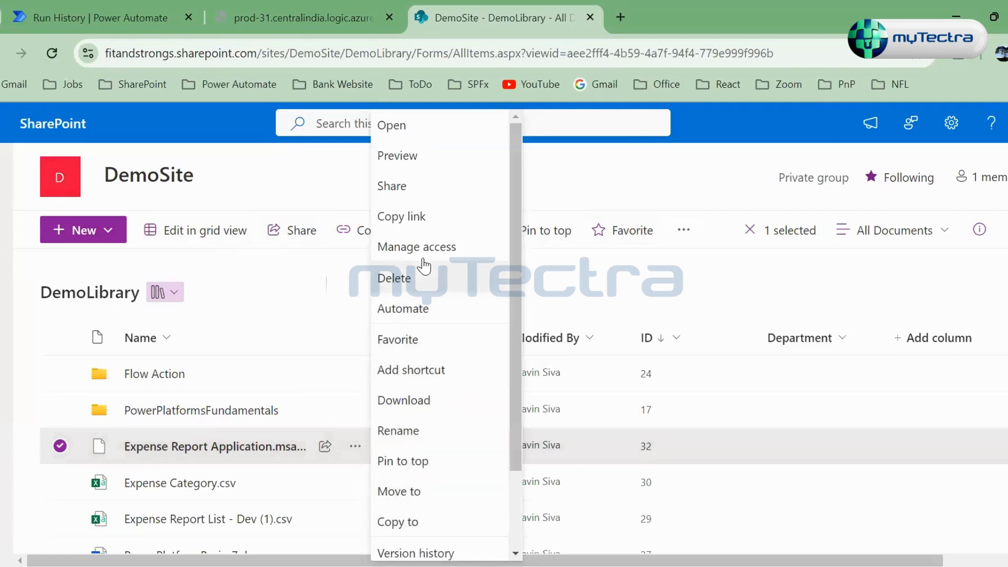
{"action": "scroll", "coordinate": [428, 342], "scroll_direction": "down", "scroll_amount": 2}
{"action": "scroll", "coordinate": [424, 361], "scroll_direction": "up", "scroll_amount": 2}
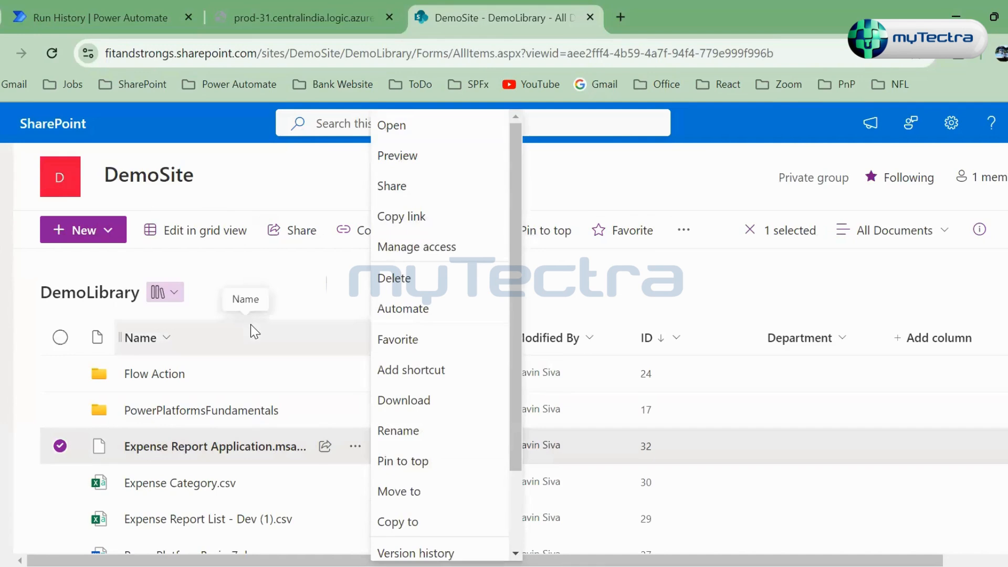
{"action": "scroll", "coordinate": [440, 457], "scroll_direction": "down", "scroll_amount": 3}
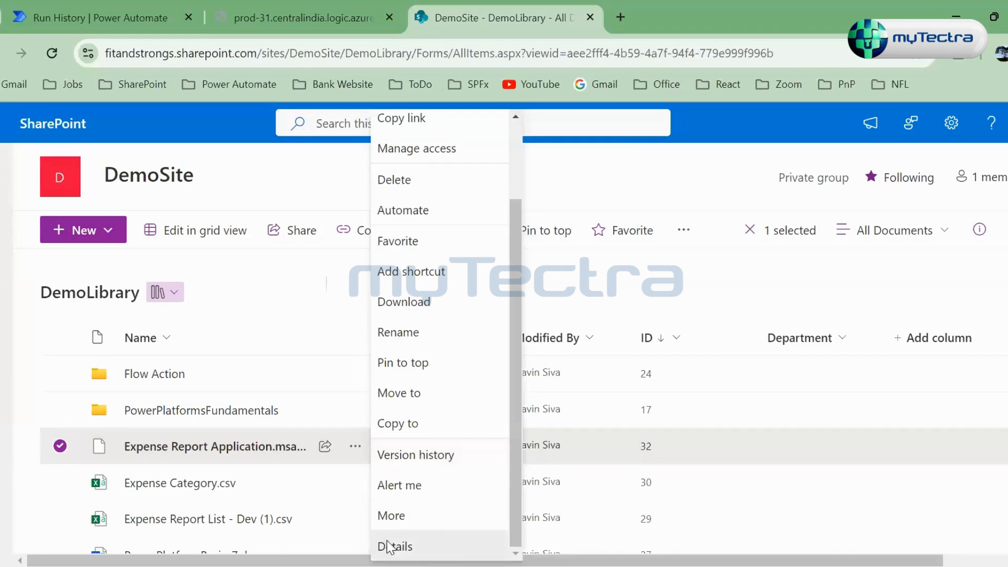
{"action": "left_click", "coordinate": [406, 546]}
{"action": "scroll", "coordinate": [898, 446], "scroll_direction": "down", "scroll_amount": 3}
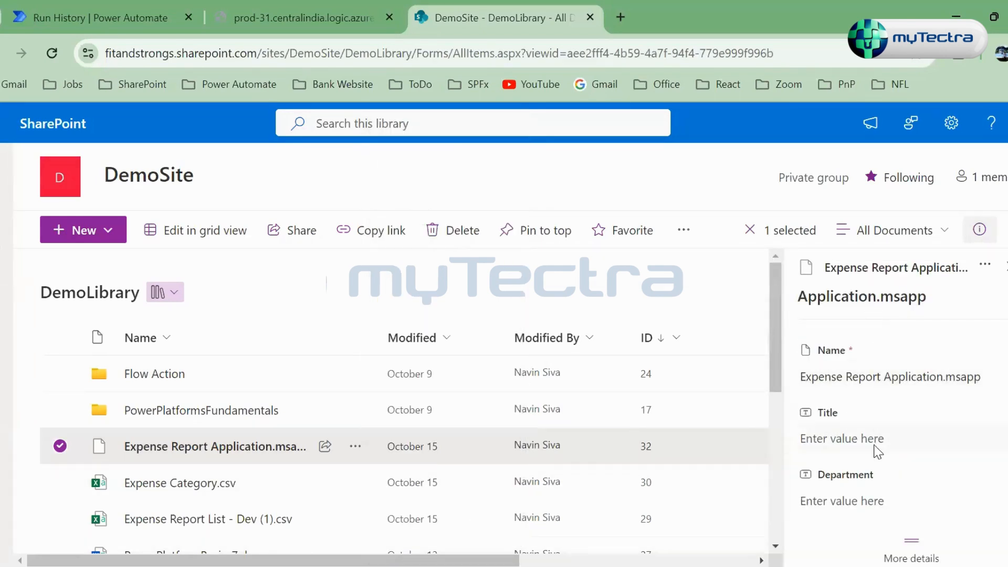
Step: Set the Title of Expense Report Application.msapp to "Expense Report Application", copying the text from its Name field
{"action": "left_click", "coordinate": [880, 442]}
{"action": "left_click", "coordinate": [978, 378]}
{"action": "key", "text": "ctrl+c"}
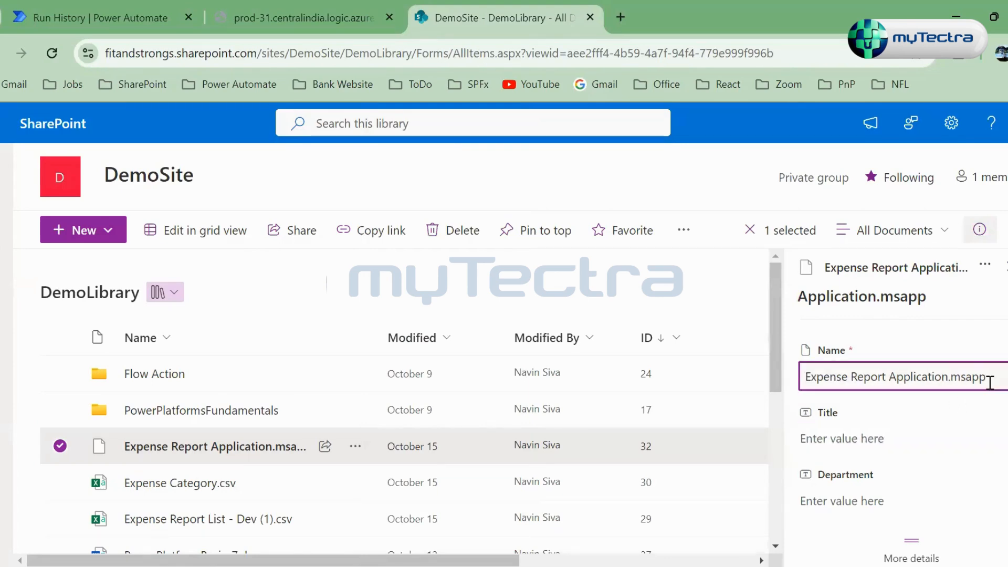
{"action": "left_click", "coordinate": [901, 447]}
{"action": "key", "text": "ctrl+v"}
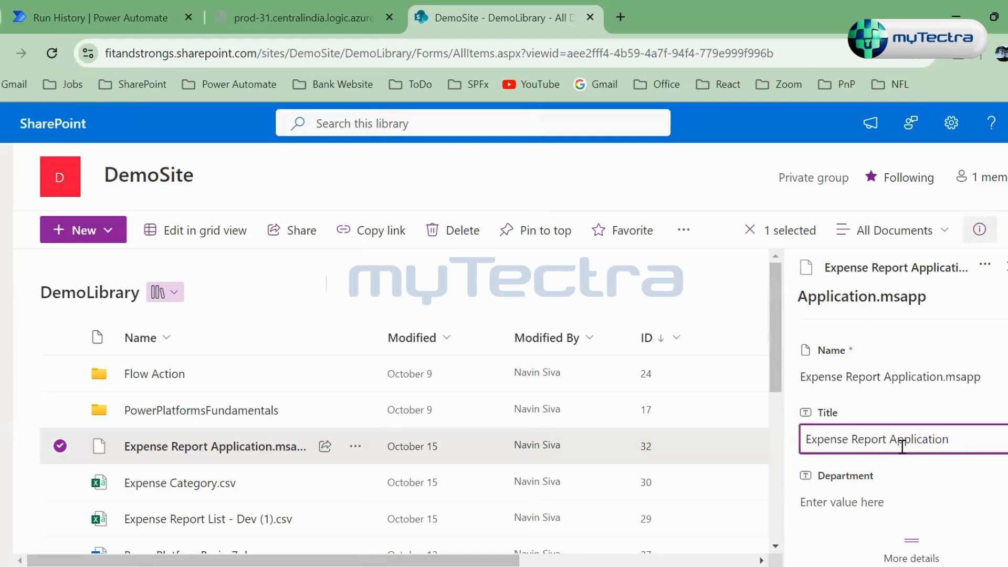
Step: Set the Department of Expense Report Application.msapp to ITAdmin
{"action": "scroll", "coordinate": [882, 399], "scroll_direction": "down", "scroll_amount": 3}
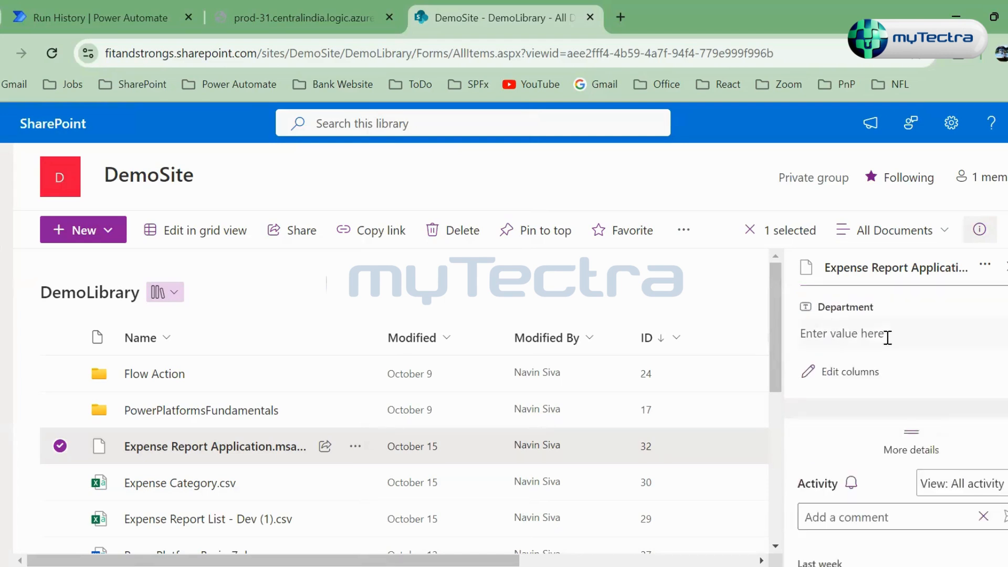
{"action": "left_click", "coordinate": [888, 344]}
{"action": "left_click", "coordinate": [889, 333]}
{"action": "type", "text": "ITAdmin"}
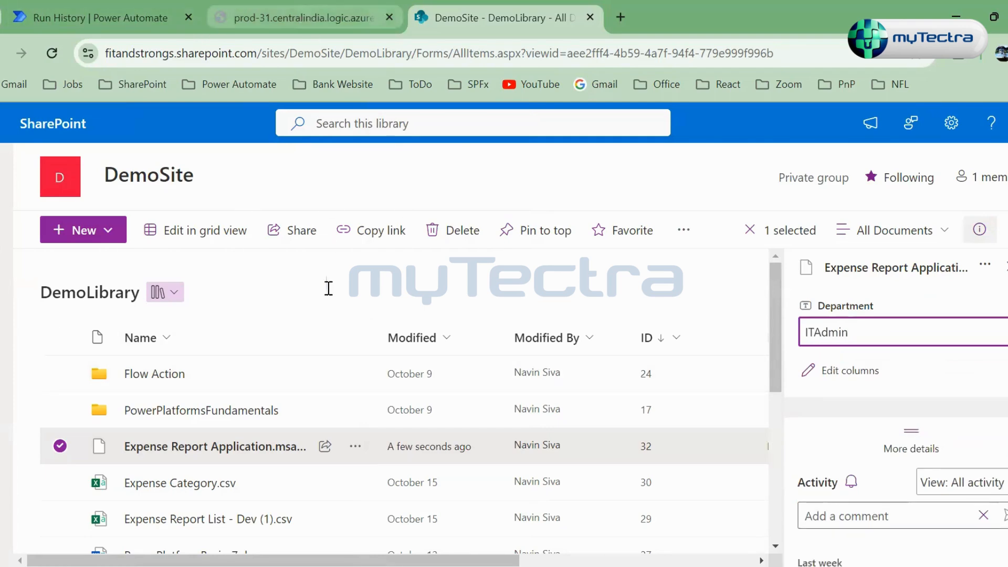
Step: Switch to Power Automate and test the FileOnChange flow automatically with the most recent successful trigger
{"action": "left_click", "coordinate": [299, 10]}
{"action": "left_click", "coordinate": [155, 15]}
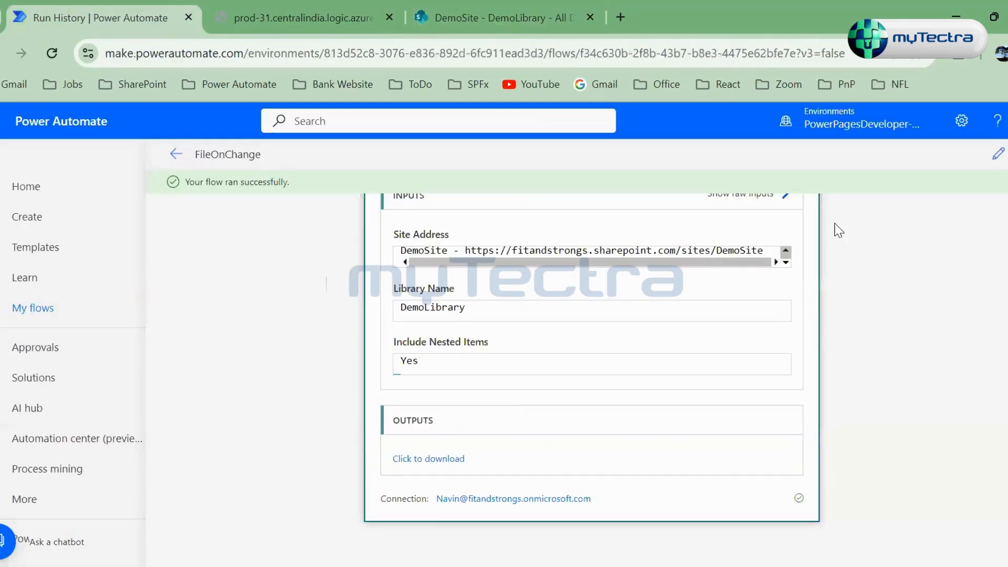
{"action": "left_click", "coordinate": [998, 154]}
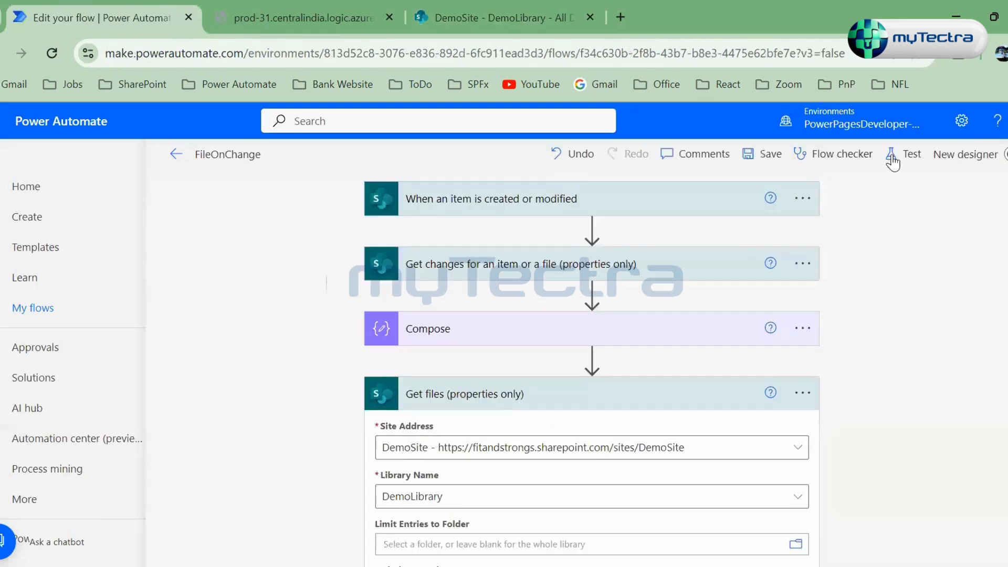
{"action": "left_click", "coordinate": [891, 155]}
{"action": "left_click", "coordinate": [774, 305]}
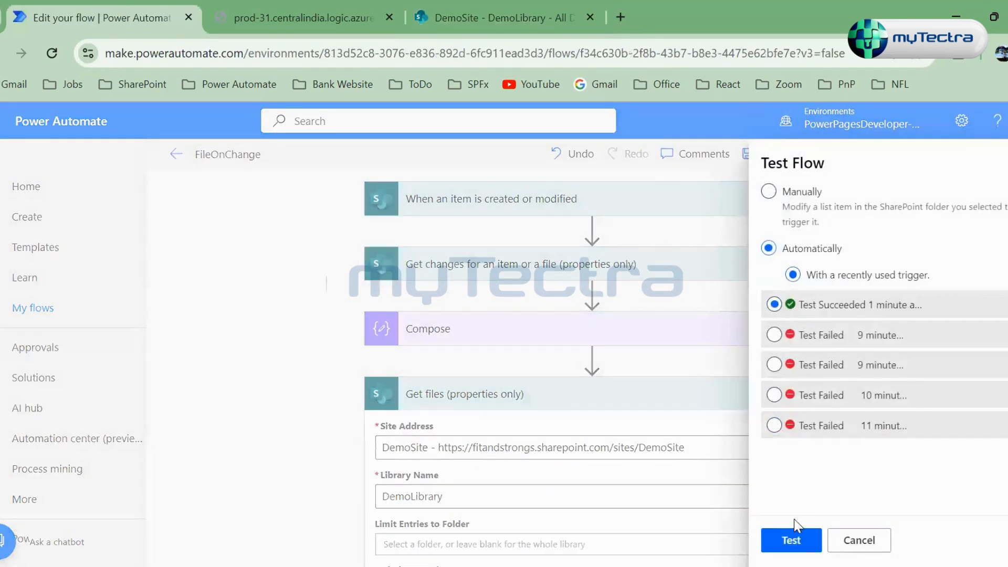
{"action": "left_click", "coordinate": [786, 543]}
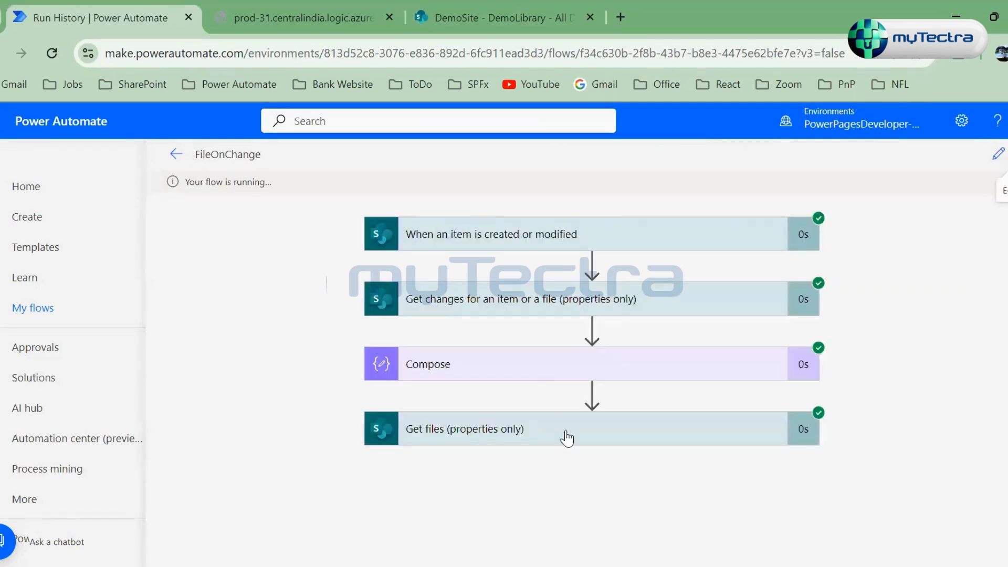
Step: Open the new run's full Get files (properties only) output as pretty-printed JSON and close the previous run's output
{"action": "left_click", "coordinate": [459, 435]}
{"action": "scroll", "coordinate": [457, 433], "scroll_direction": "down", "scroll_amount": 4}
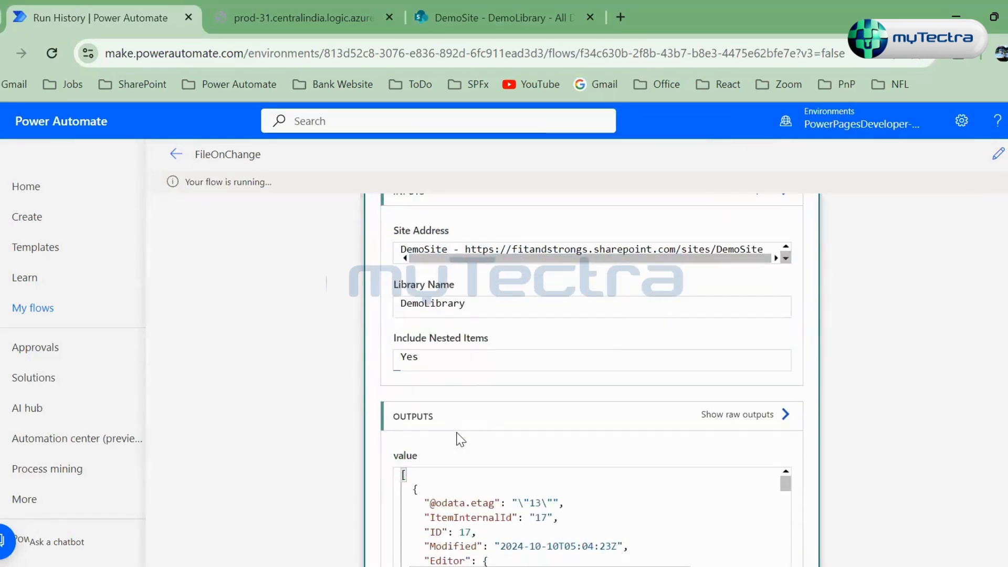
{"action": "left_click", "coordinate": [739, 337]}
{"action": "left_click", "coordinate": [451, 460]}
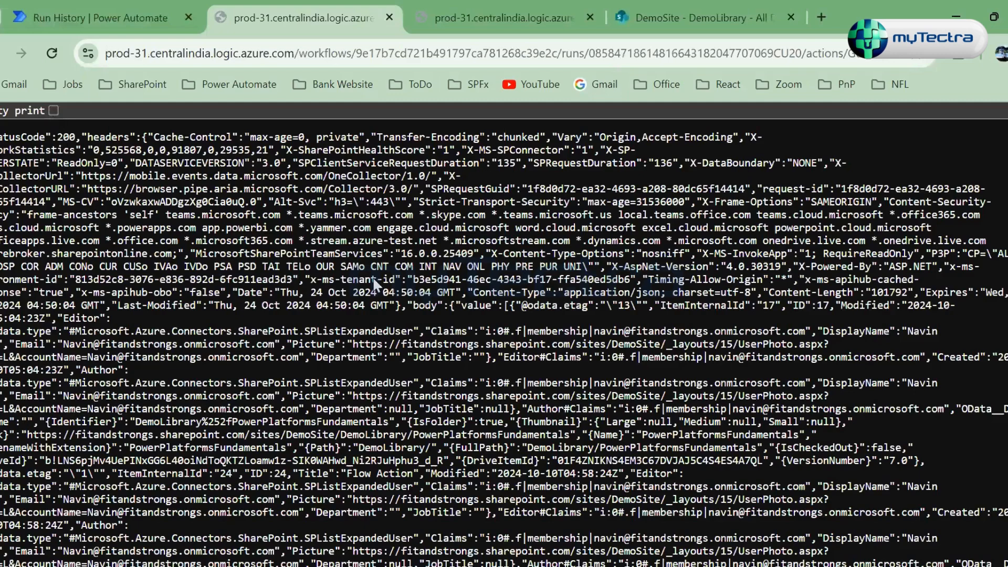
{"action": "left_click", "coordinate": [53, 111]}
{"action": "scroll", "coordinate": [578, 270], "scroll_direction": "down", "scroll_amount": 3}
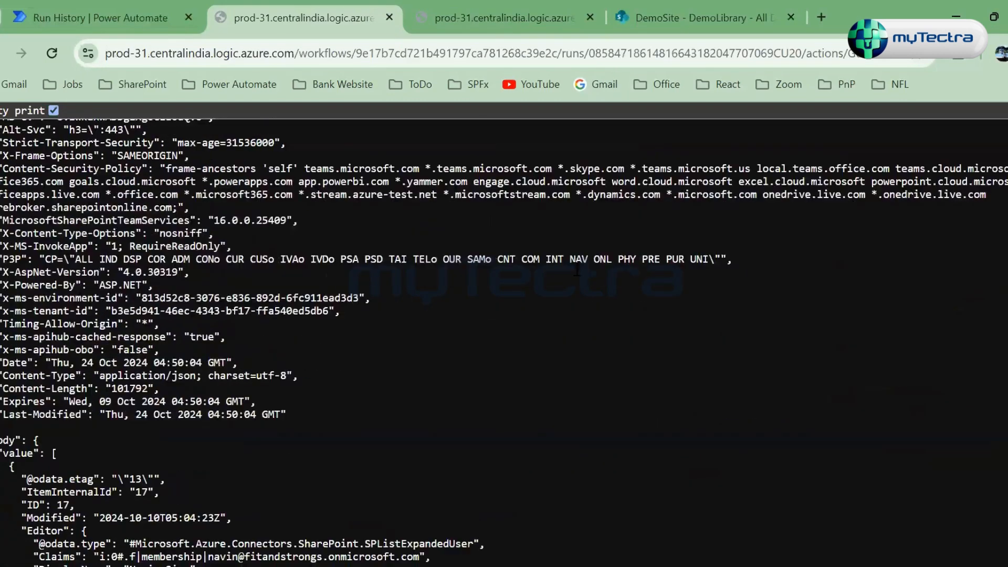
{"action": "scroll", "coordinate": [577, 270], "scroll_direction": "down", "scroll_amount": 3}
{"action": "left_click", "coordinate": [489, 10]}
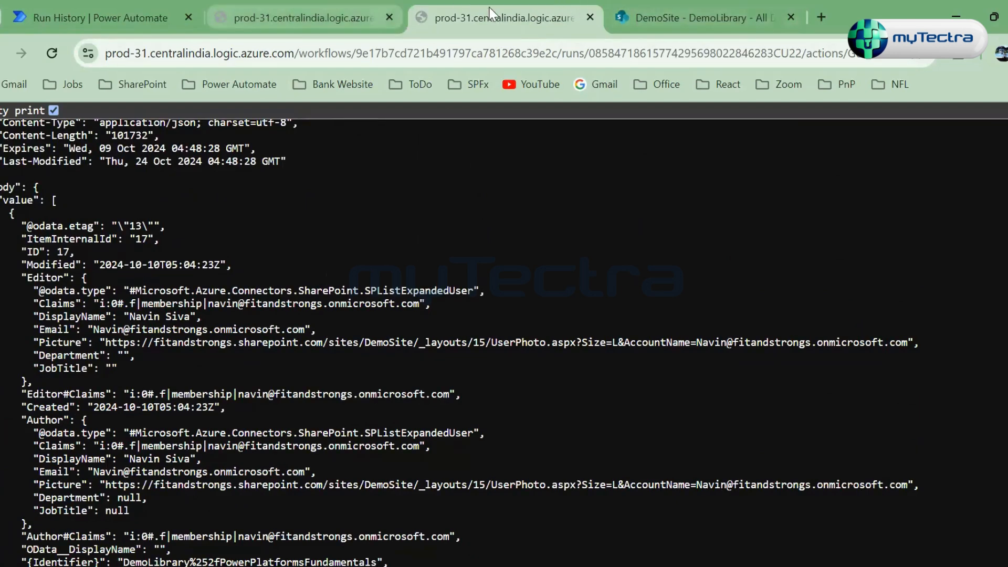
{"action": "key", "text": "ctrl+w"}
Step: Check the ID of Expense Report Application.msapp in DemoLibrary, then search the JSON output for 32 and read that item's Title and Department
{"action": "left_click", "coordinate": [121, 14]}
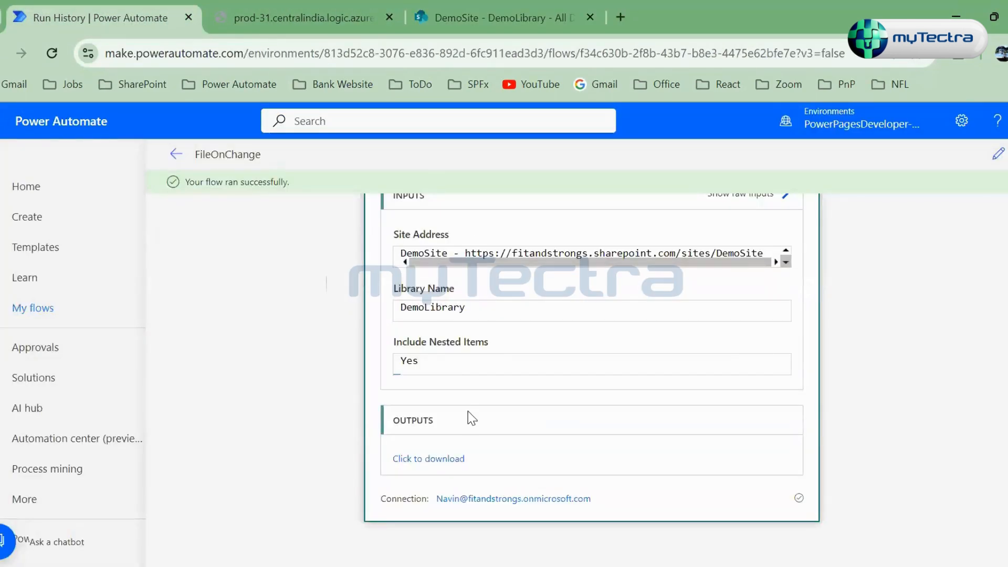
{"action": "left_click", "coordinate": [486, 21]}
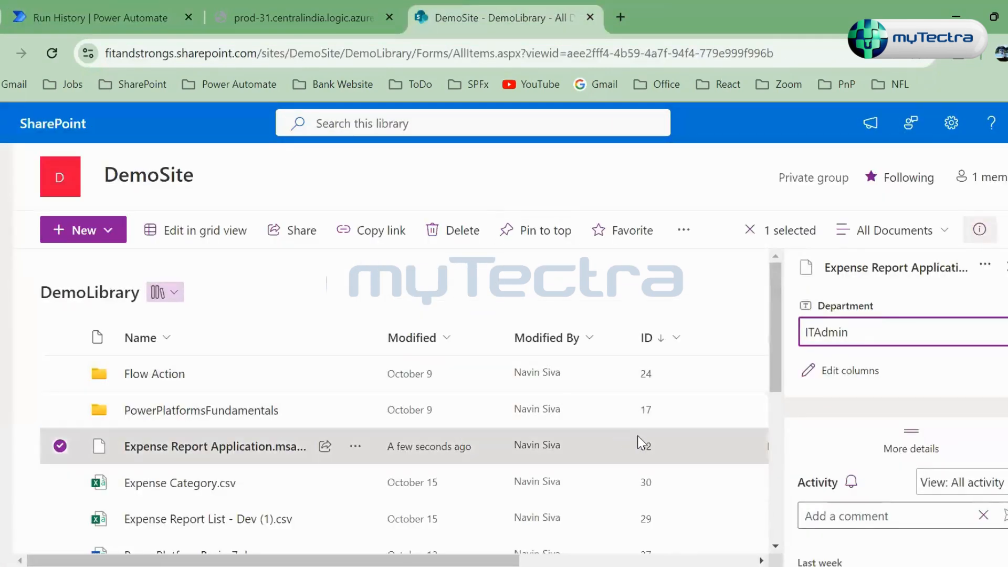
{"action": "key", "text": "ctrl+shift+Tab"}
{"action": "key", "text": "ctrl+f"}
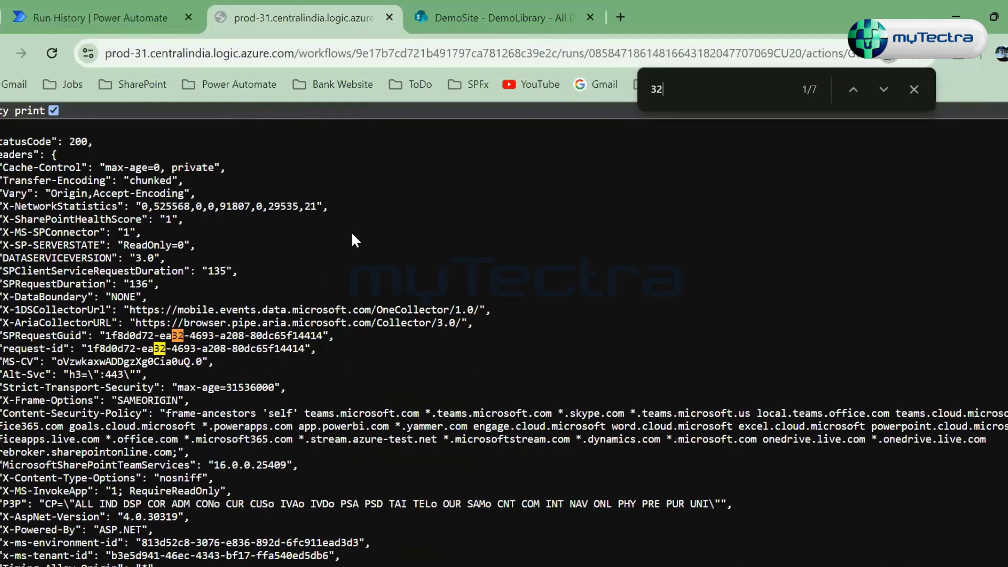
{"action": "key", "text": "Return"}
{"action": "key", "text": "Return"}
{"action": "key", "text": "Return"}
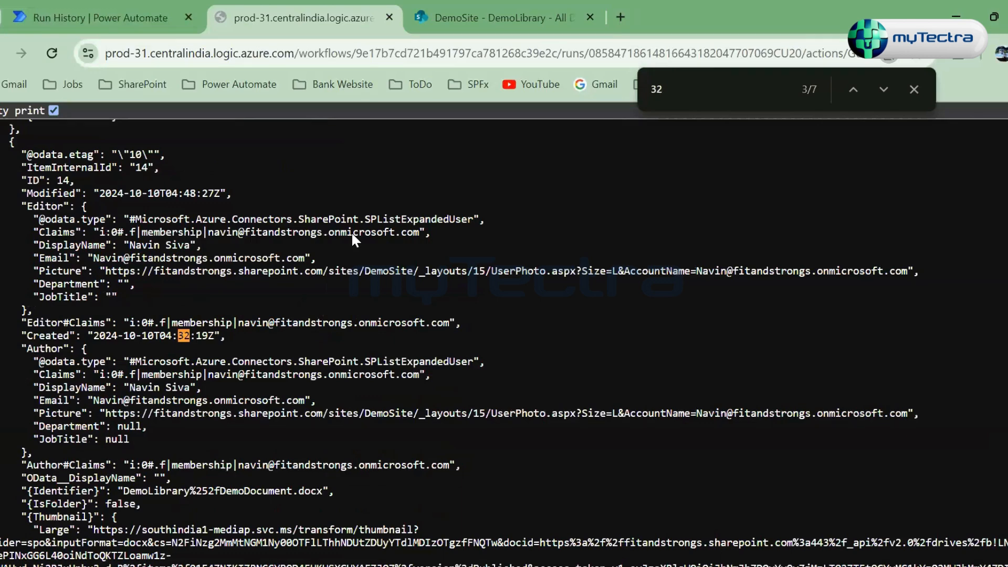
{"action": "key", "text": "Return"}
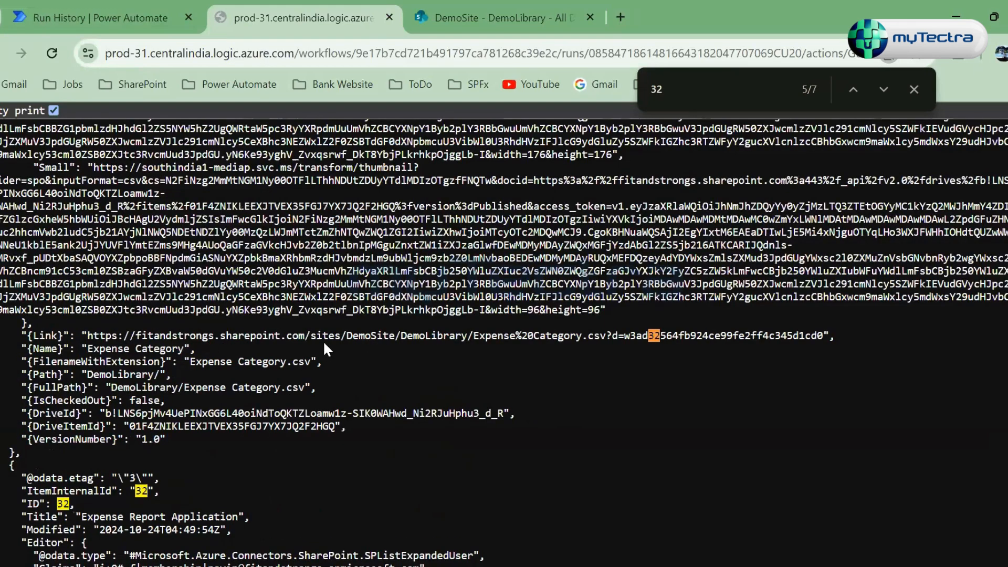
{"action": "scroll", "coordinate": [320, 345], "scroll_direction": "down", "scroll_amount": 3}
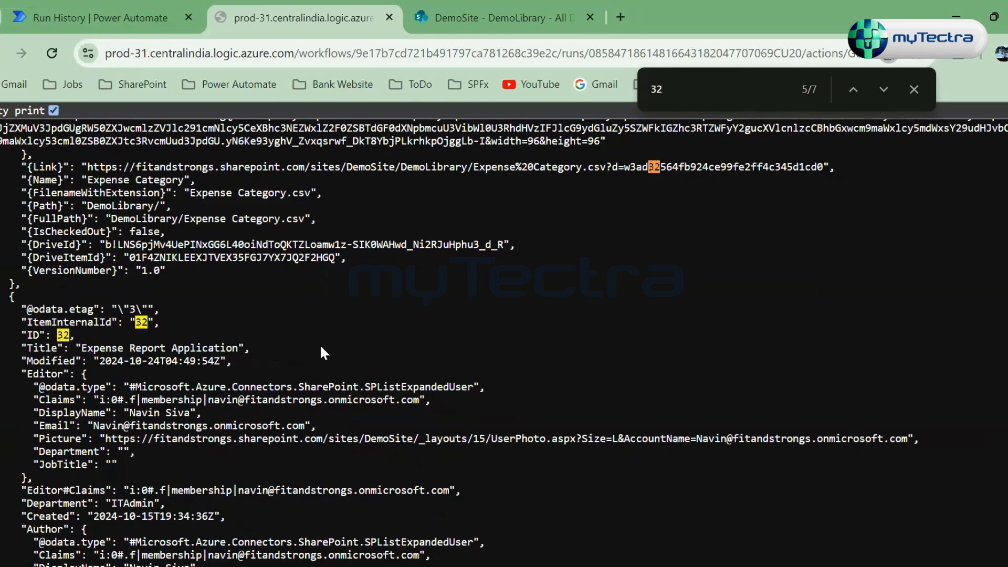
Step: Edit the flow, set Limit Columns by View to All Documents in the Get files (properties only) action, and save
{"action": "left_click", "coordinate": [125, 9]}
{"action": "scroll", "coordinate": [885, 173], "scroll_direction": "up", "scroll_amount": 5}
{"action": "left_click", "coordinate": [997, 154]}
{"action": "scroll", "coordinate": [376, 385], "scroll_direction": "down", "scroll_amount": 3}
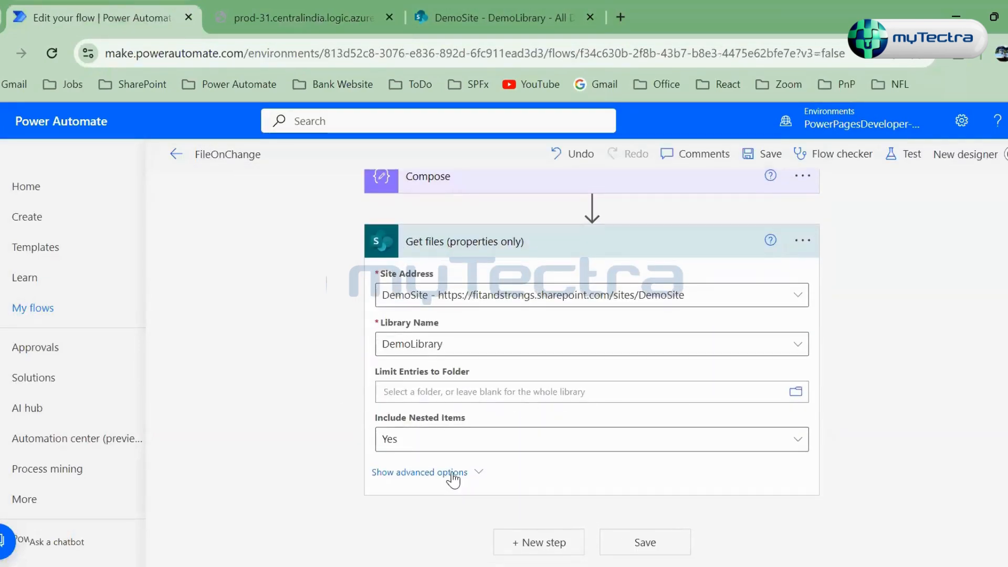
{"action": "scroll", "coordinate": [263, 421], "scroll_direction": "down", "scroll_amount": 4}
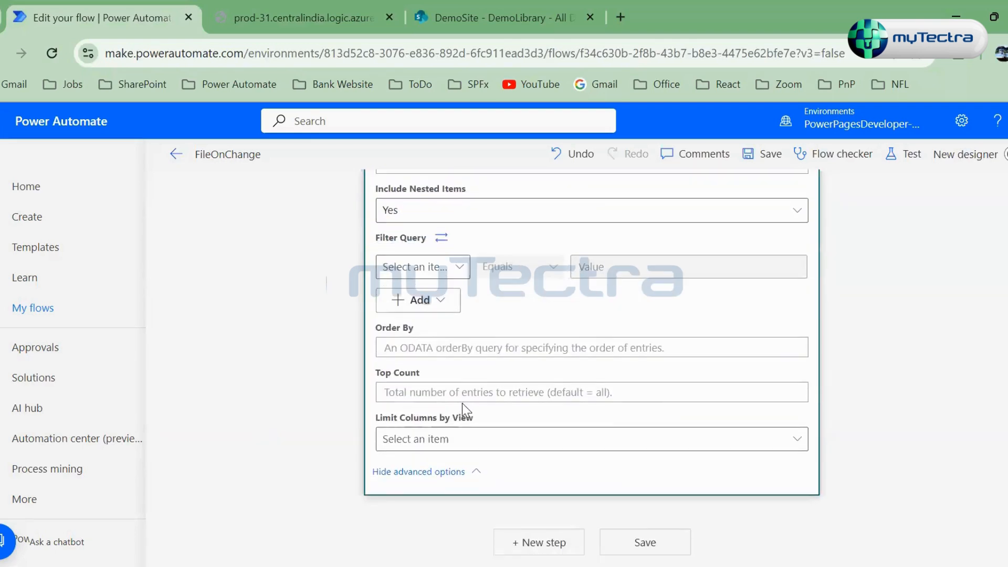
{"action": "left_click", "coordinate": [465, 441]}
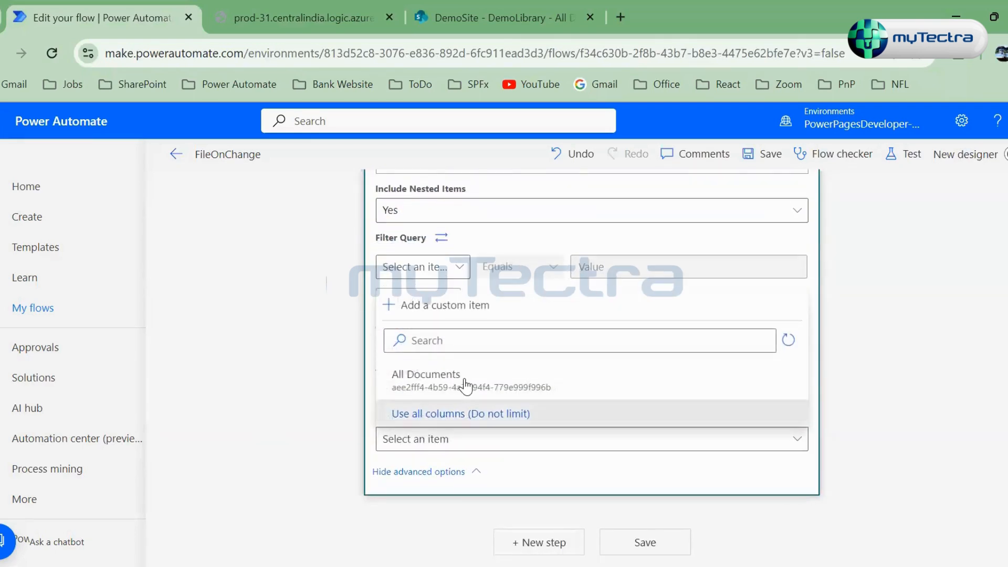
{"action": "left_click", "coordinate": [466, 381]}
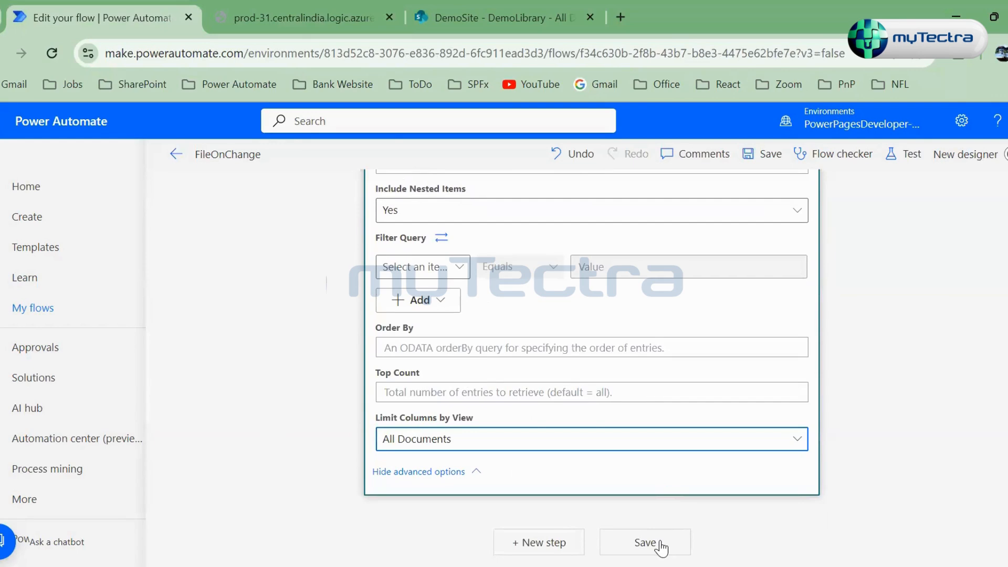
{"action": "left_click", "coordinate": [645, 543]}
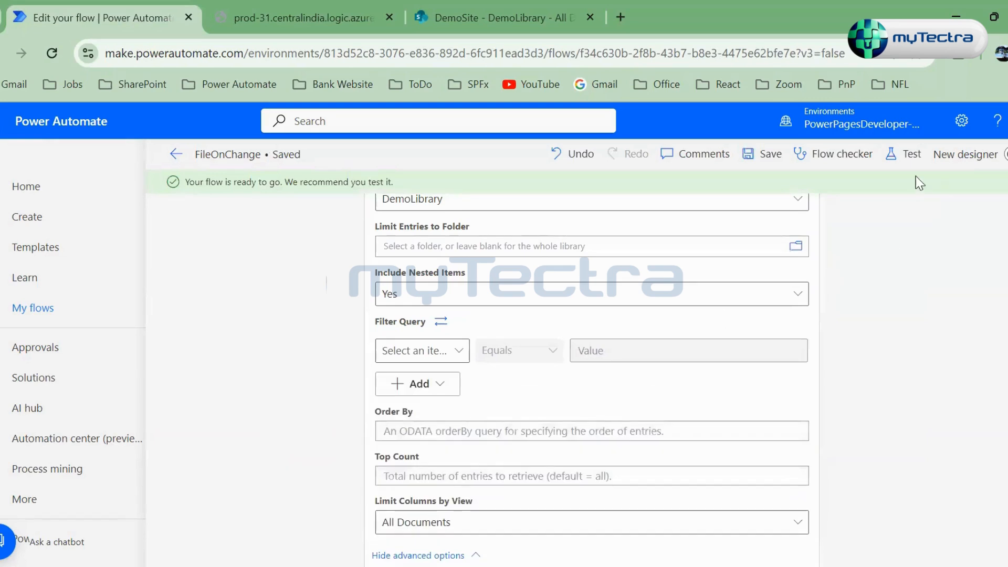
Step: Switch the Filter Query of the Get files (properties only) action to free-text ODATA entry
{"action": "scroll", "coordinate": [571, 403], "scroll_direction": "up", "scroll_amount": 1}
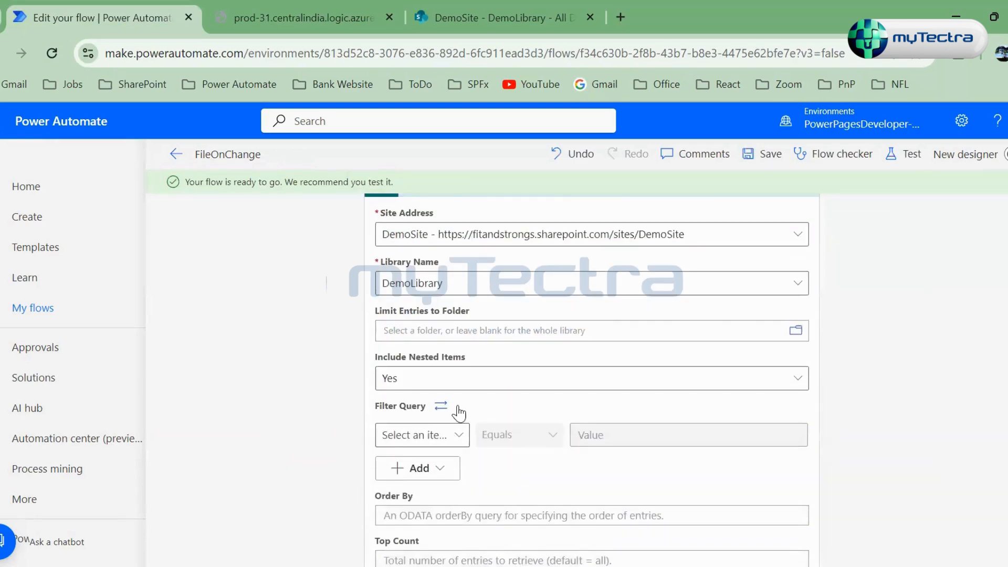
{"action": "left_click", "coordinate": [441, 409]}
{"action": "scroll", "coordinate": [893, 389], "scroll_direction": "up", "scroll_amount": 1}
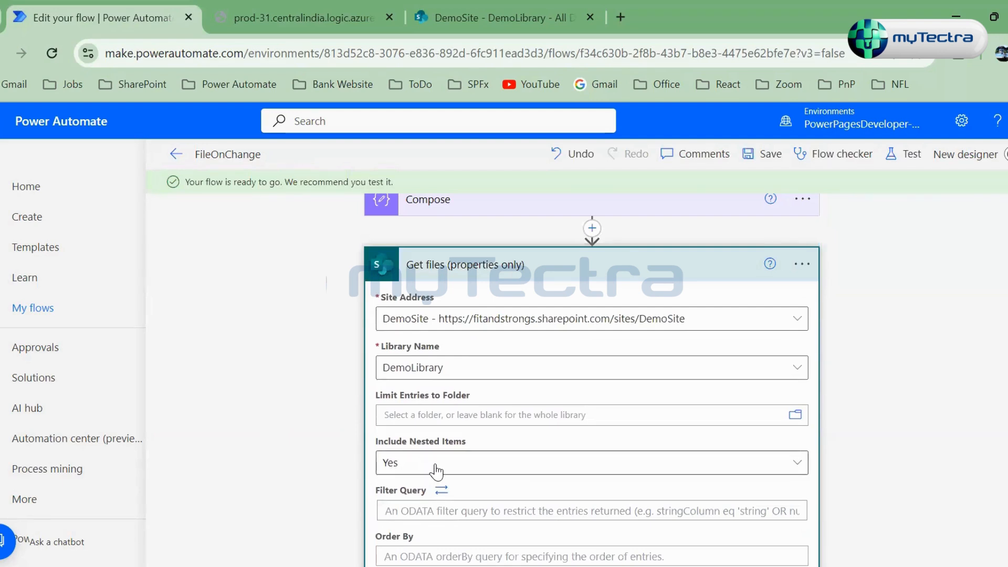
{"action": "scroll", "coordinate": [431, 457], "scroll_direction": "down", "scroll_amount": 2}
Step: Enter "ID eq 32" as the Filter Query of the Get files (properties only) action
{"action": "left_click", "coordinate": [436, 426]}
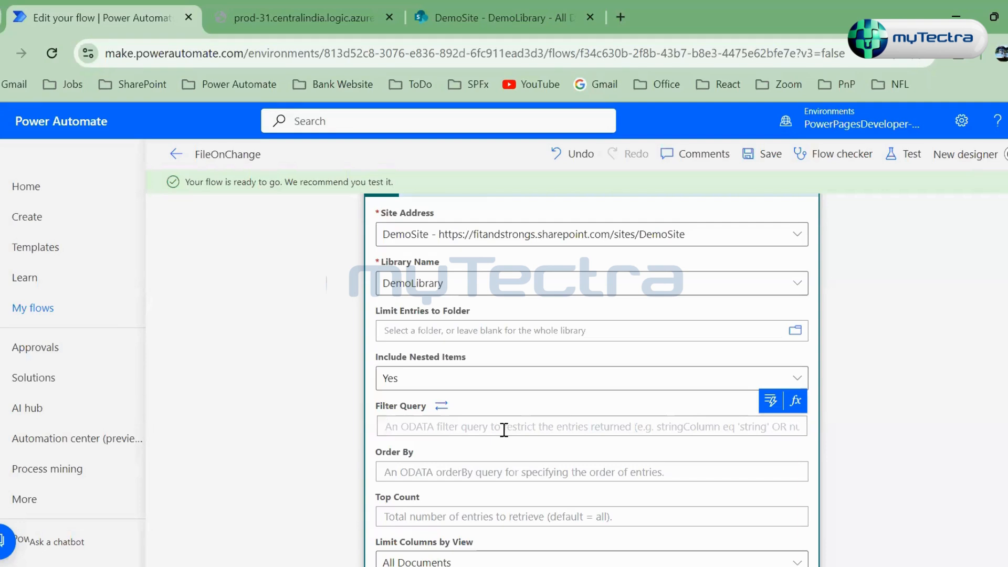
{"action": "type", "text": "ID eq"}
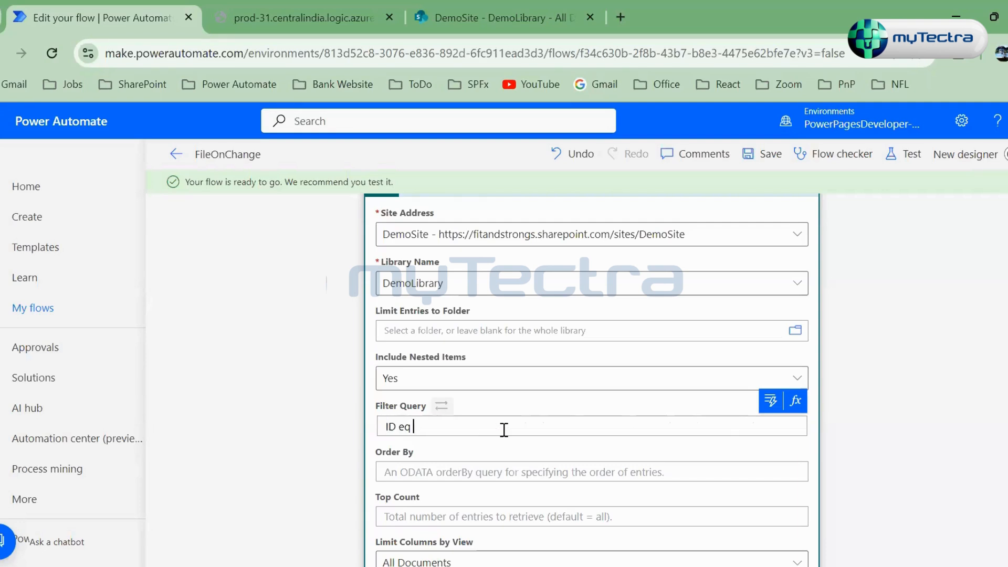
{"action": "left_click", "coordinate": [323, 4]}
{"action": "left_click", "coordinate": [112, 15]}
{"action": "left_click_drag", "start_coordinate": [425, 427], "coordinate": [382, 425]}
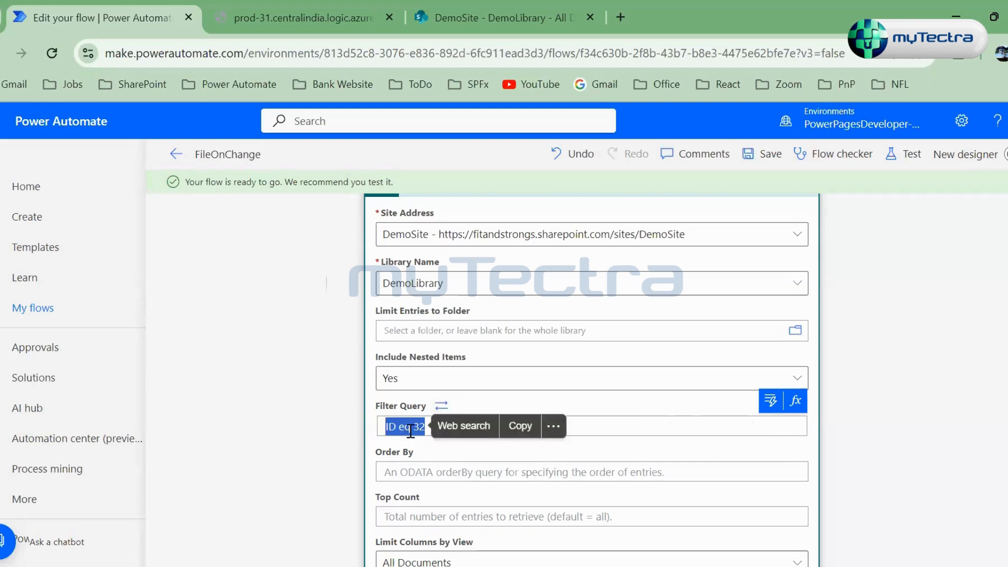
{"action": "left_click", "coordinate": [414, 426]}
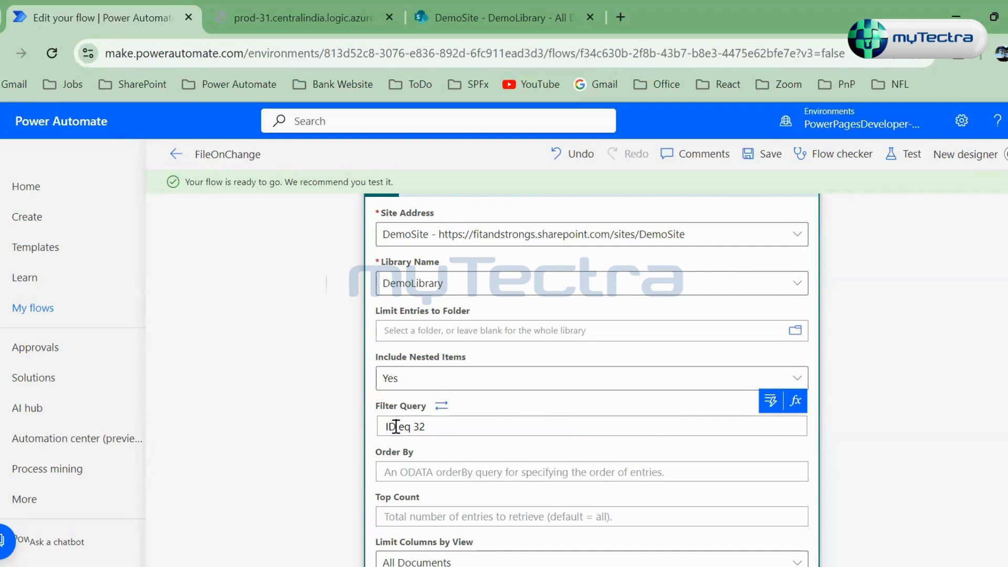
Step: Check the field name, operator and value of the Filter Query "ID eq 32" in the Get files (properties only) action
{"action": "double_click", "coordinate": [387, 425]}
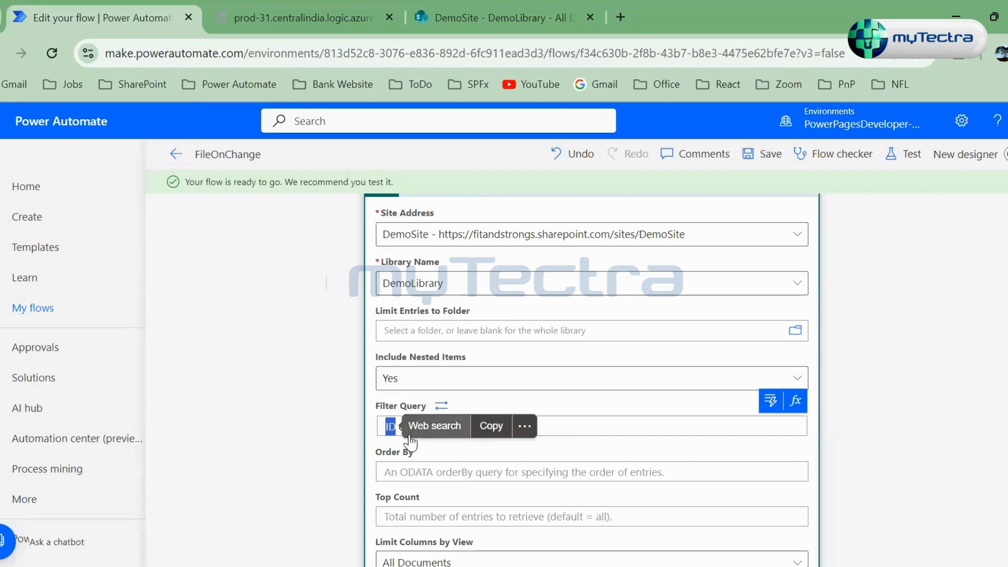
{"action": "left_click", "coordinate": [581, 424]}
{"action": "double_click", "coordinate": [406, 426]}
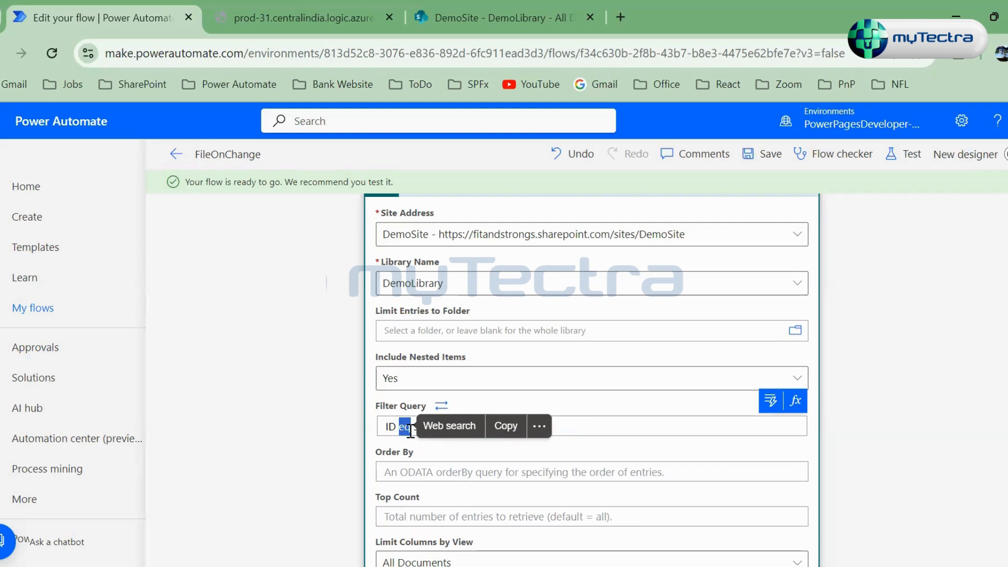
{"action": "left_click", "coordinate": [584, 424]}
{"action": "type", "text": "32"}
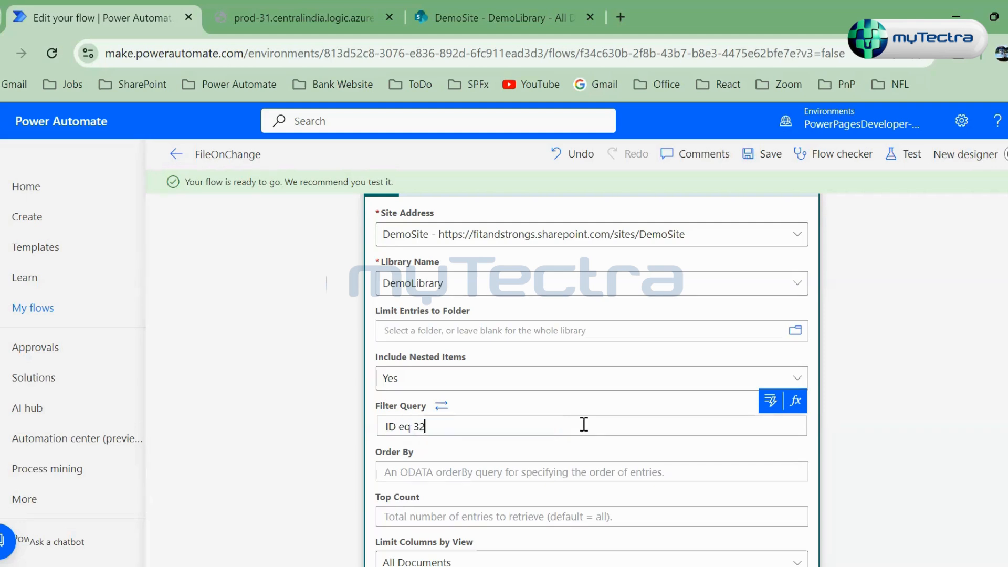
{"action": "double_click", "coordinate": [408, 427]}
{"action": "left_click", "coordinate": [586, 426]}
Step: Set Order By to ID in the Get files (properties only) action, without a desc suffix
{"action": "scroll", "coordinate": [565, 406], "scroll_direction": "down", "scroll_amount": 2}
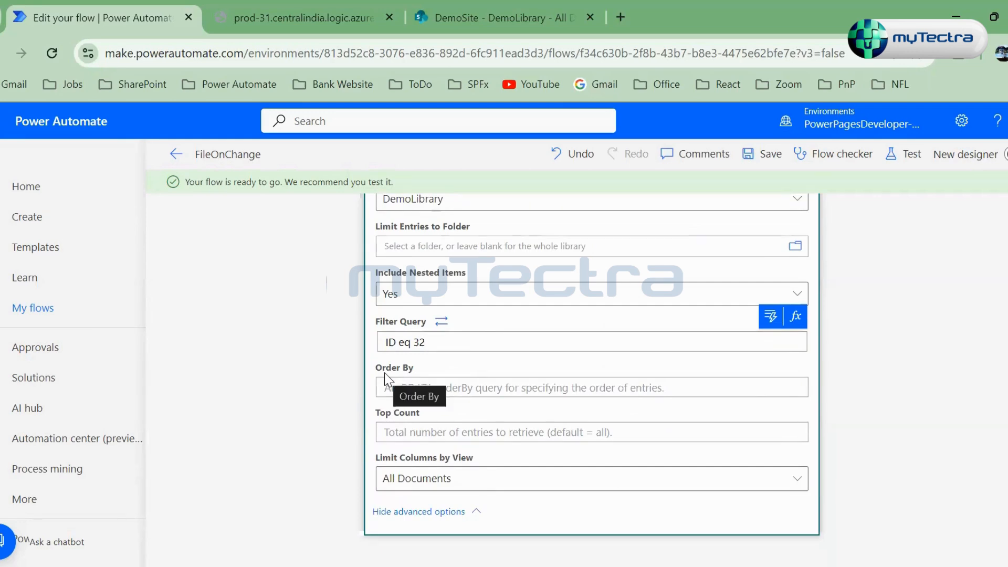
{"action": "left_click", "coordinate": [455, 387]}
{"action": "type", "text": "ID"}
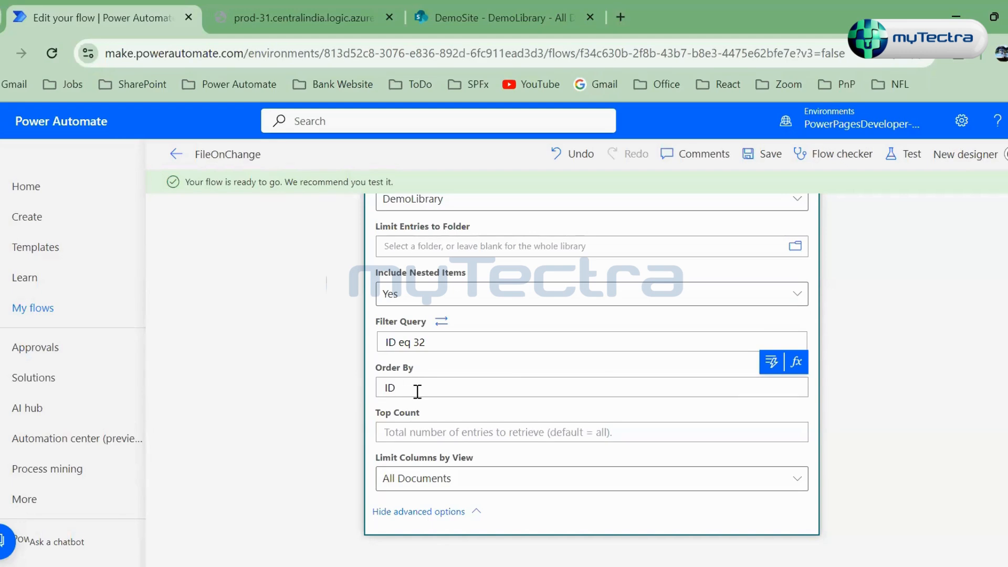
{"action": "type", "text": "desc"}
{"action": "key", "text": "BackSpace"}
{"action": "key", "text": "BackSpace"}
{"action": "key", "text": "BackSpace"}
{"action": "key", "text": "BackSpace"}
{"action": "key", "text": "BackSpace"}
{"action": "left_click_drag", "start_coordinate": [405, 388], "coordinate": [379, 388]}
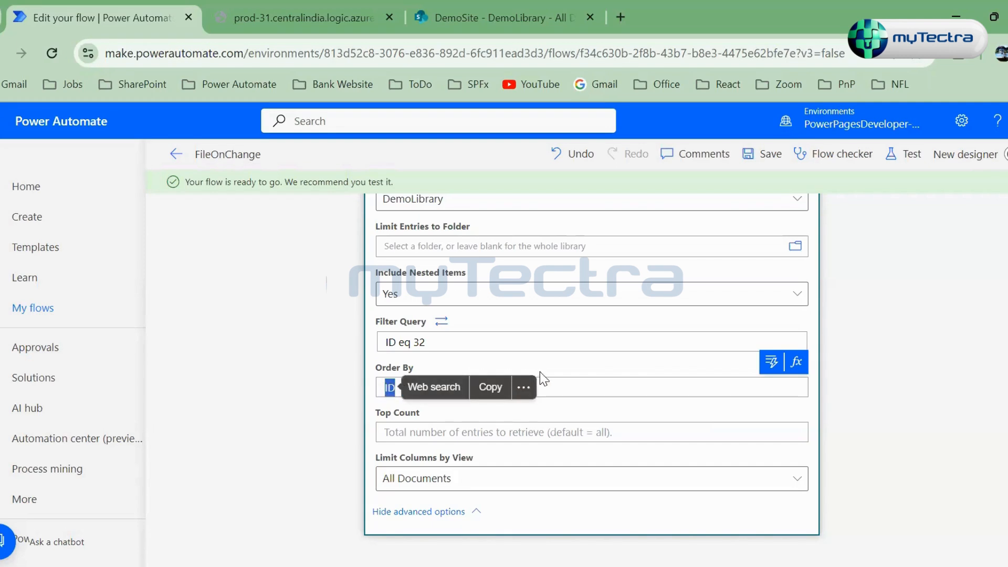
{"action": "left_click", "coordinate": [591, 367]}
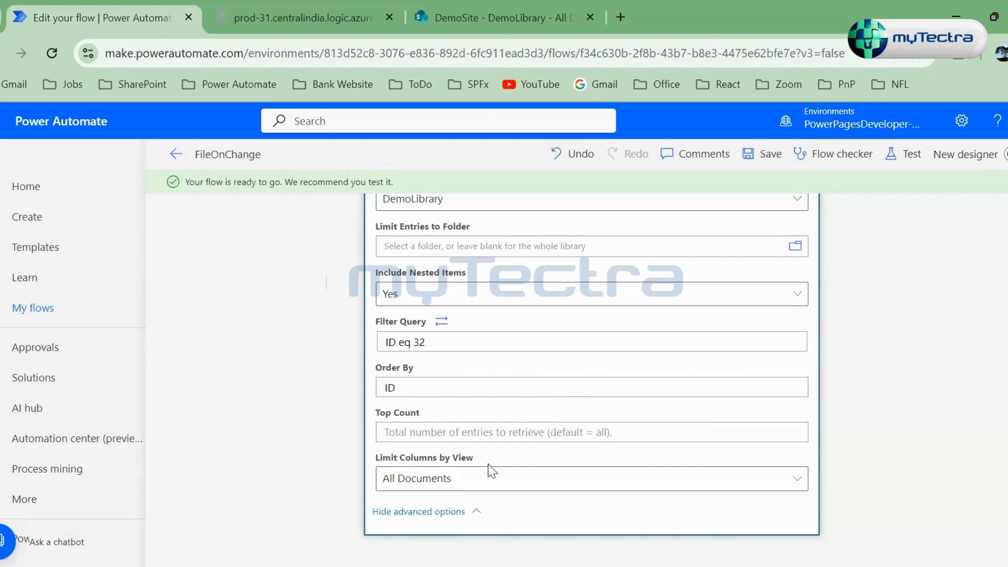
Step: Review the library, Filter Query, Order By and Top Count settings of the Get files (properties only) action
{"action": "left_click", "coordinate": [478, 431]}
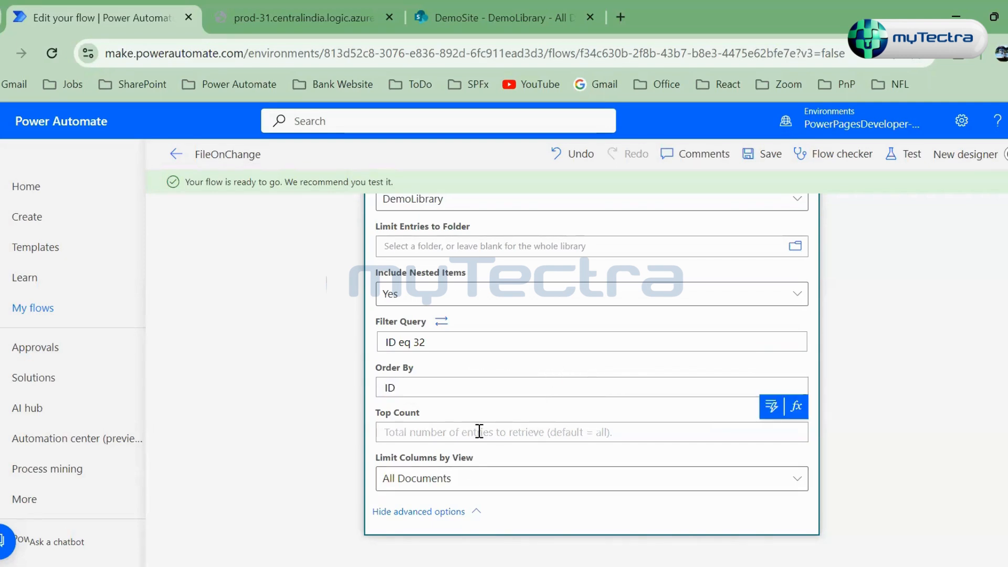
{"action": "scroll", "coordinate": [594, 383], "scroll_direction": "up", "scroll_amount": 5}
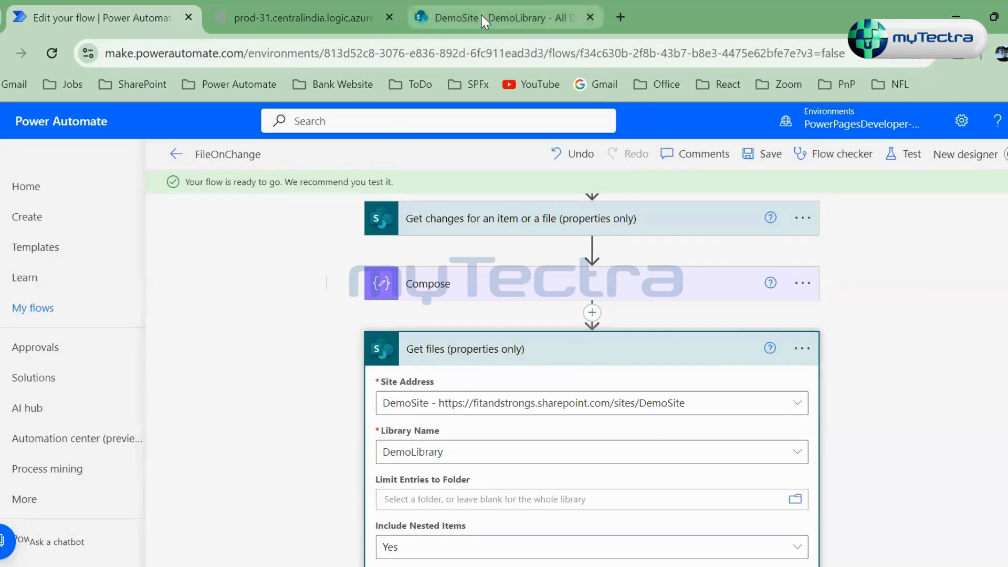
{"action": "mouse_move", "coordinate": [481, 14]}
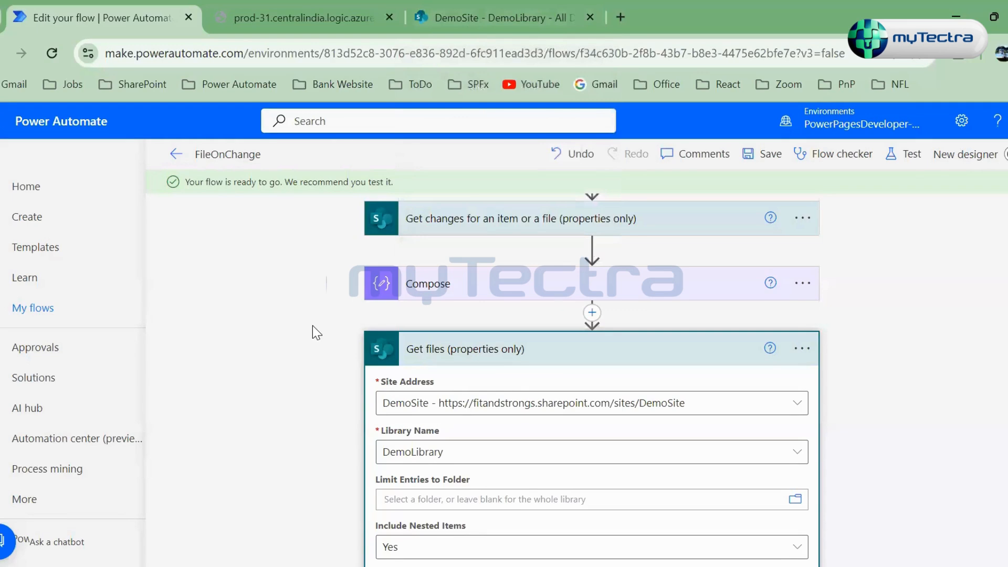
{"action": "scroll", "coordinate": [280, 394], "scroll_direction": "down", "scroll_amount": 3}
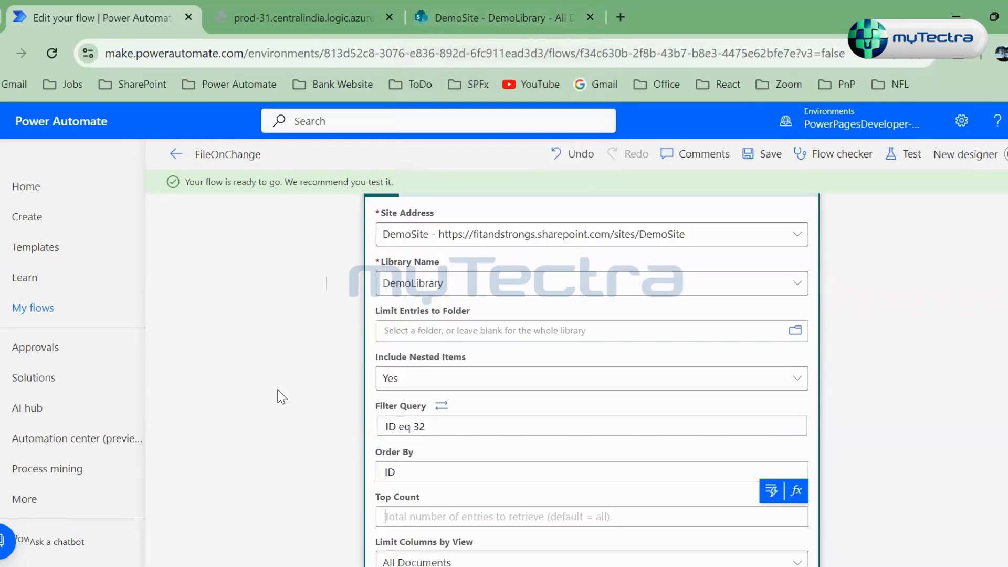
{"action": "scroll", "coordinate": [280, 396], "scroll_direction": "down", "scroll_amount": 2}
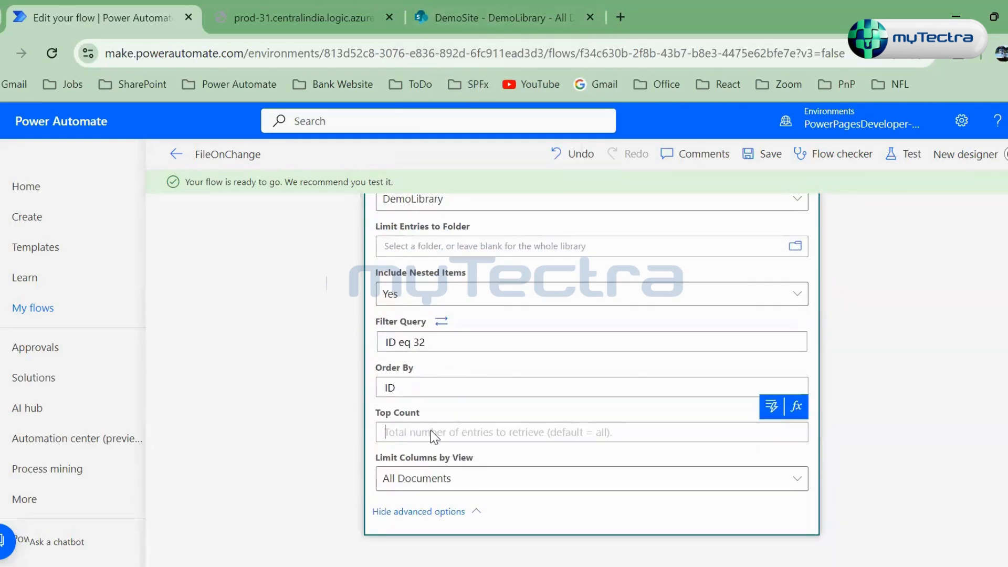
{"action": "double_click", "coordinate": [391, 342]}
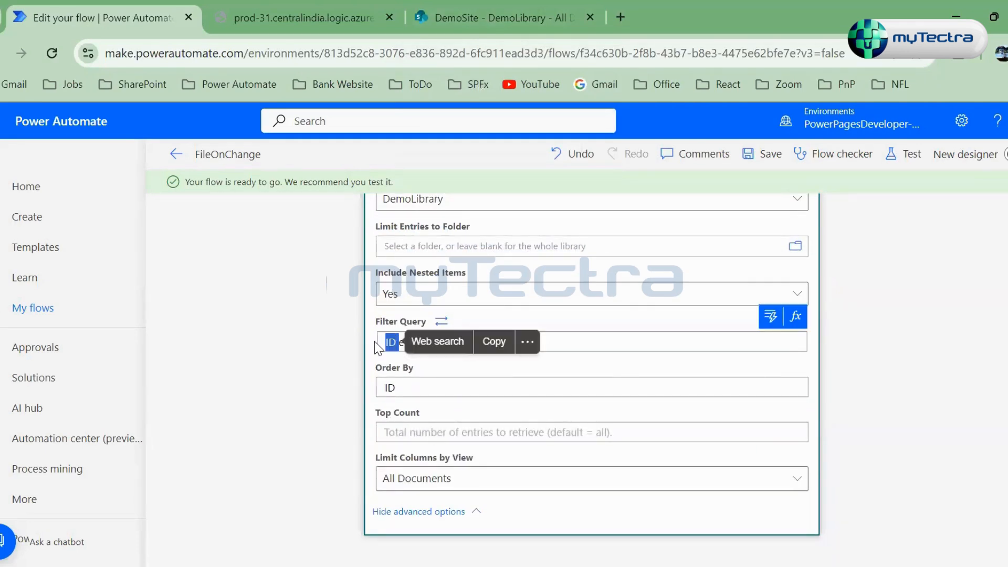
{"action": "left_click", "coordinate": [288, 392]}
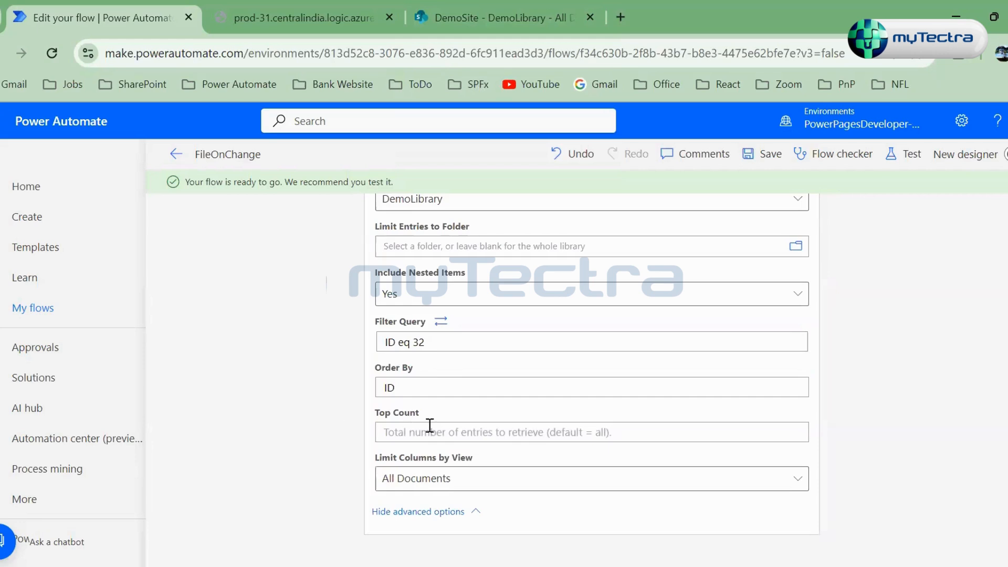
Step: Set Top Count to 100 in the Get files (properties only) action
{"action": "left_click", "coordinate": [452, 431]}
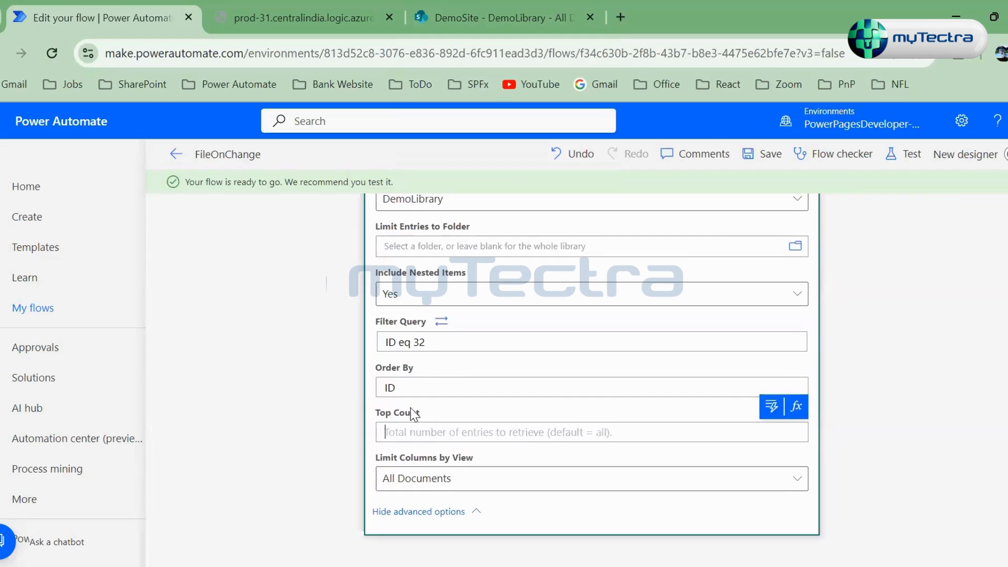
{"action": "left_click", "coordinate": [408, 388]}
{"action": "left_click_drag", "start_coordinate": [408, 388], "coordinate": [339, 392]}
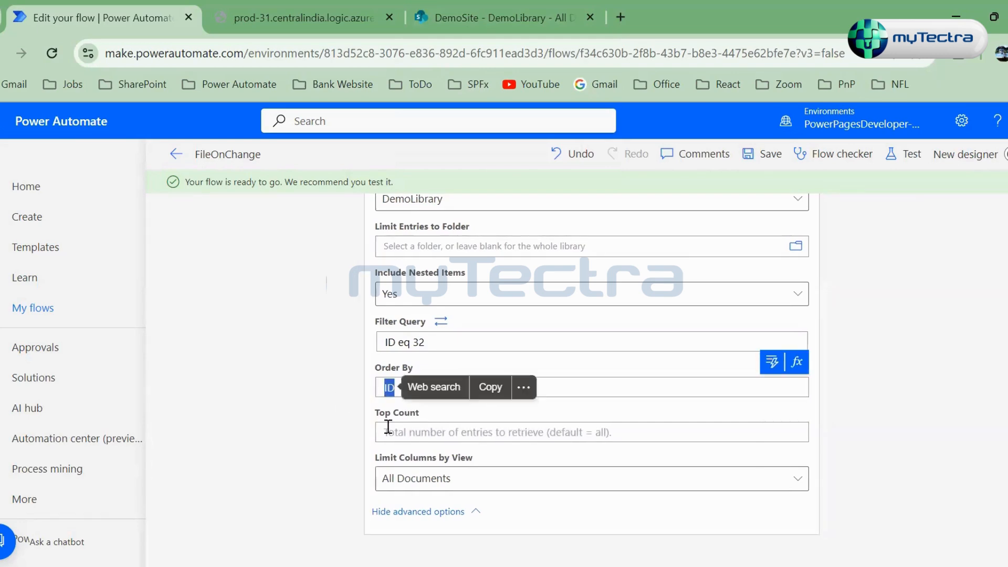
{"action": "left_click", "coordinate": [445, 427]}
{"action": "type", "text": "100"}
{"action": "left_click", "coordinate": [320, 432]}
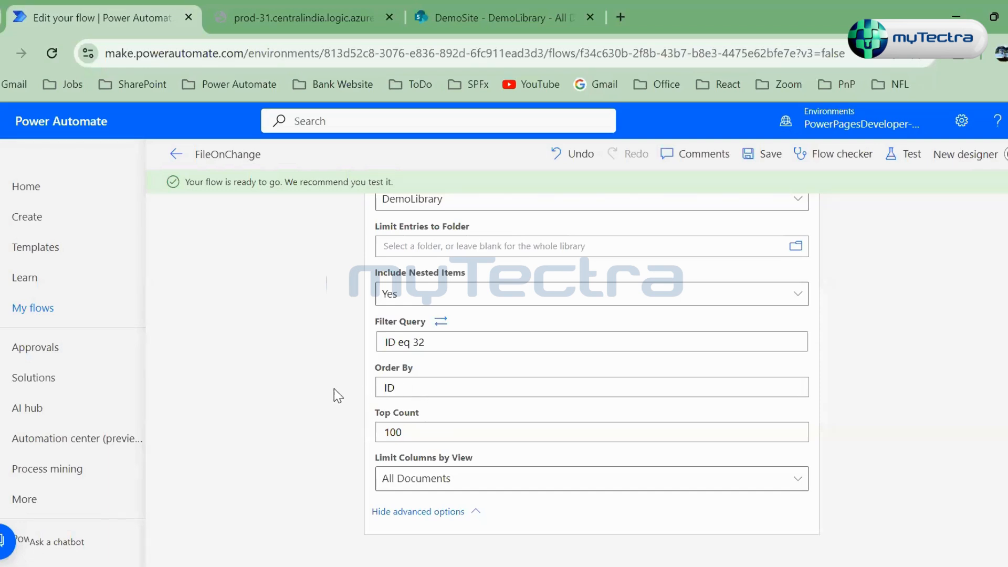
{"action": "left_click_drag", "start_coordinate": [398, 389], "coordinate": [258, 412]}
{"action": "left_click", "coordinate": [262, 419]}
Step: Save the flow and test it automatically with the recently used trigger from the successful run 4 minutes ago
{"action": "left_click", "coordinate": [776, 160]}
{"action": "left_click", "coordinate": [907, 158]}
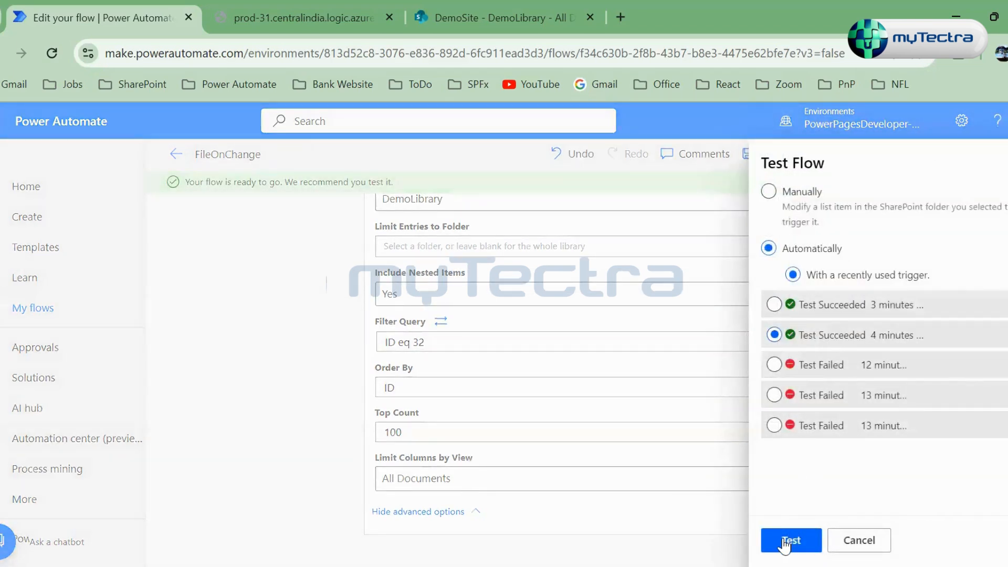
{"action": "left_click", "coordinate": [790, 540]}
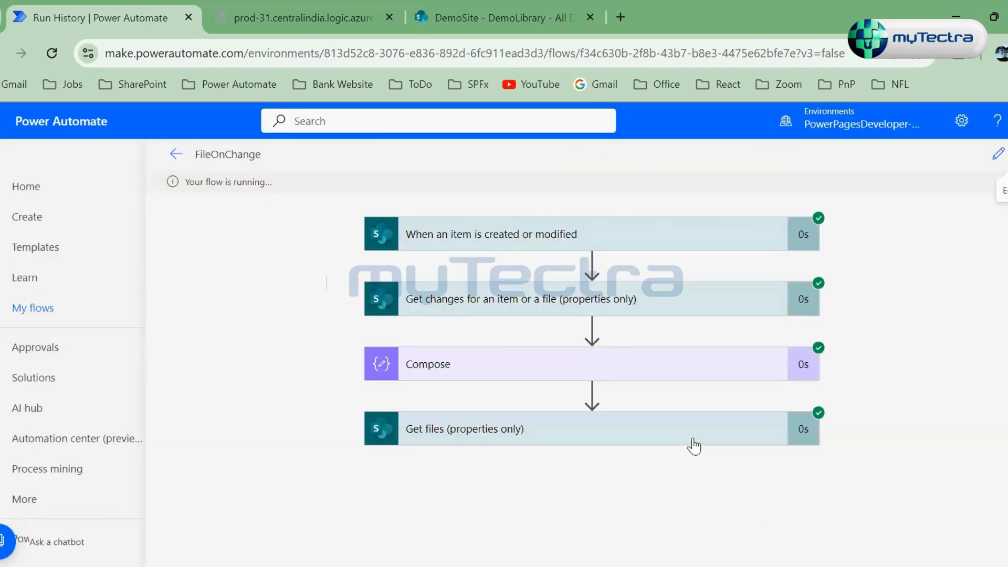
Step: Open the full outputs of the Get files (properties only) action from the test run and pretty-print the JSON
{"action": "left_click", "coordinate": [465, 428]}
{"action": "scroll", "coordinate": [331, 388], "scroll_direction": "down", "scroll_amount": 8}
{"action": "scroll", "coordinate": [332, 387], "scroll_direction": "down", "scroll_amount": 3}
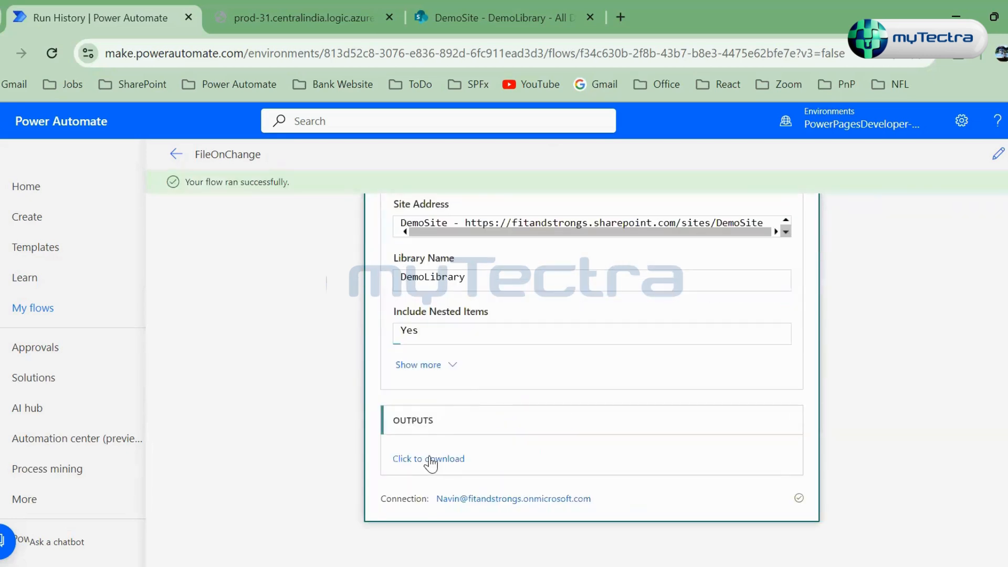
{"action": "left_click", "coordinate": [428, 458]}
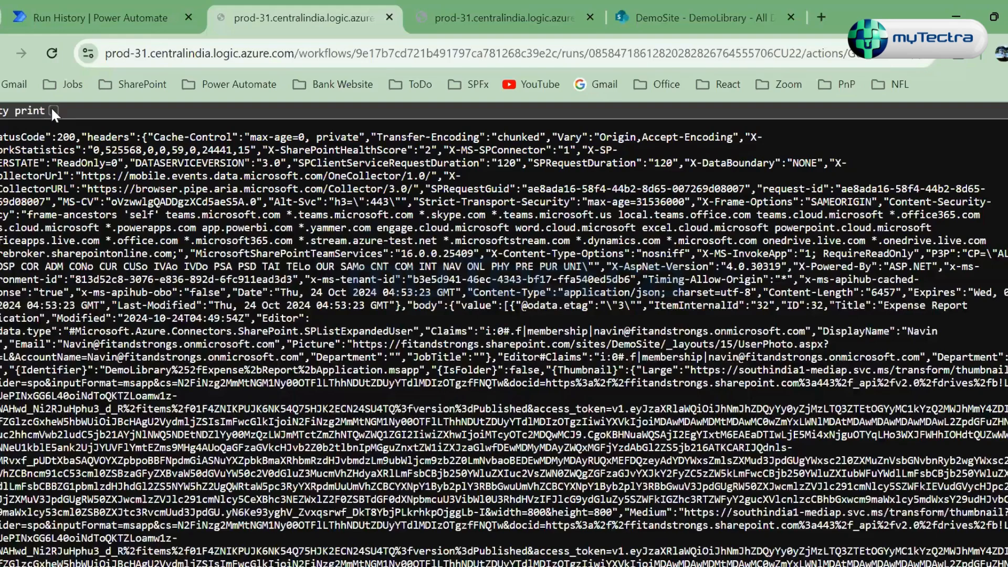
{"action": "left_click", "coordinate": [54, 110]}
Step: Read the returned item's ItemInternalId and compare it with the earlier unfiltered output and the file's ID in DemoLibrary
{"action": "scroll", "coordinate": [356, 330], "scroll_direction": "down", "scroll_amount": 6}
{"action": "scroll", "coordinate": [355, 333], "scroll_direction": "down", "scroll_amount": 3}
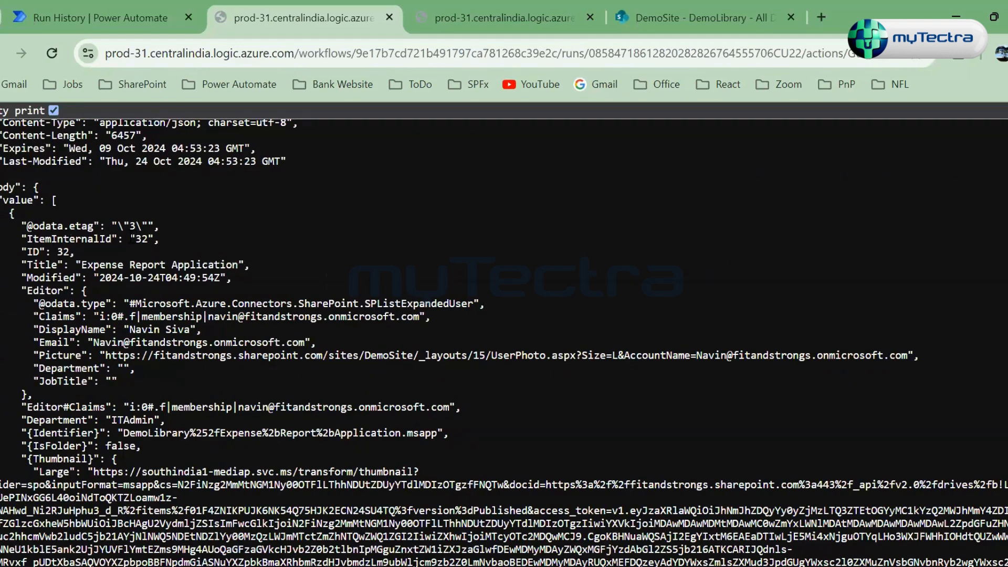
{"action": "left_click_drag", "start_coordinate": [22, 238], "coordinate": [92, 238]}
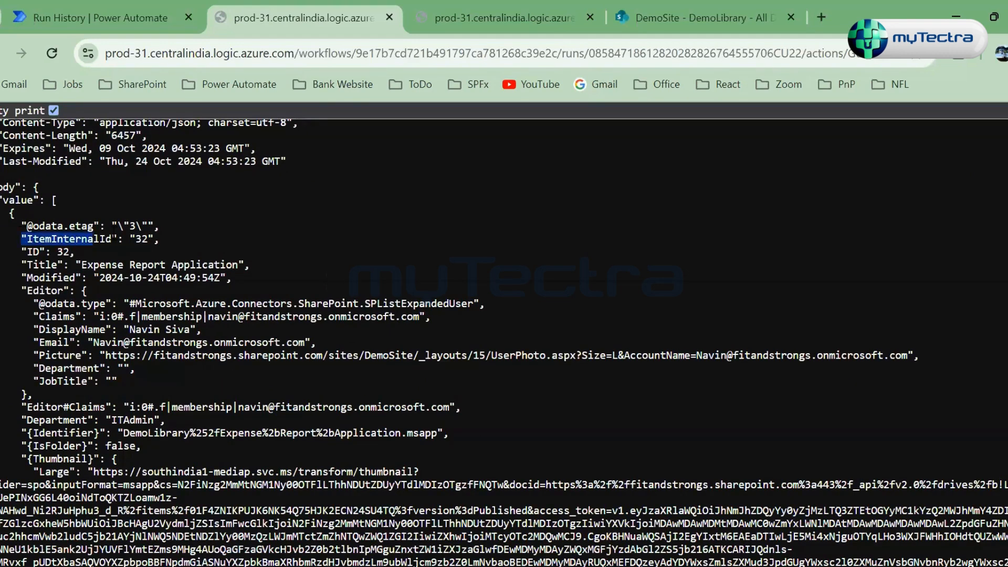
{"action": "left_click", "coordinate": [321, 242]}
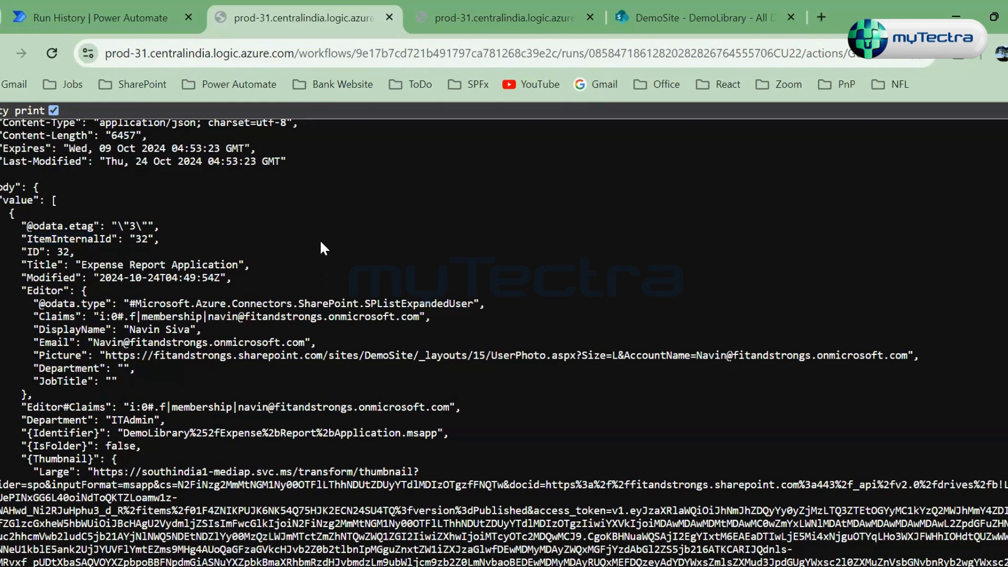
{"action": "left_click", "coordinate": [543, 17]}
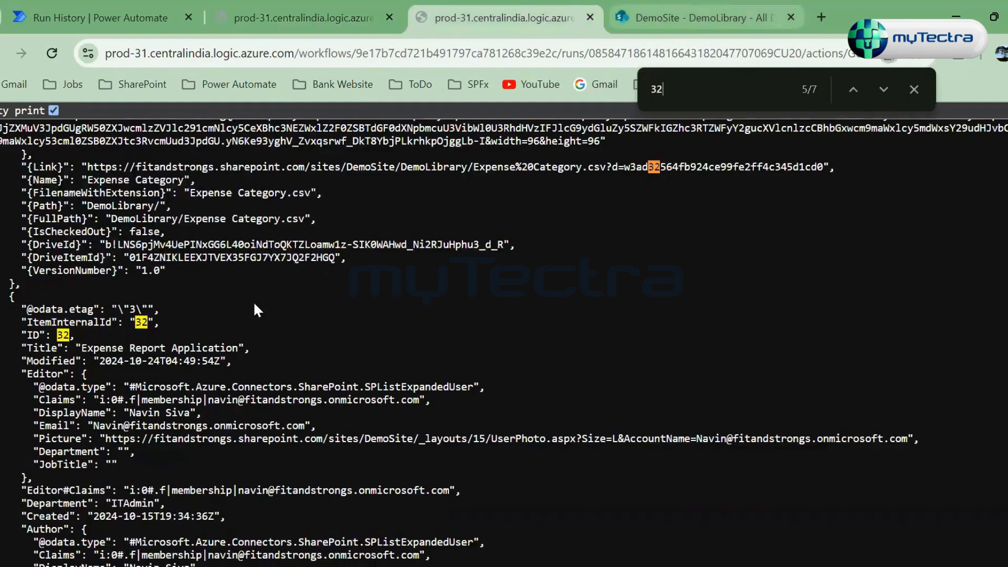
{"action": "left_click", "coordinate": [698, 11]}
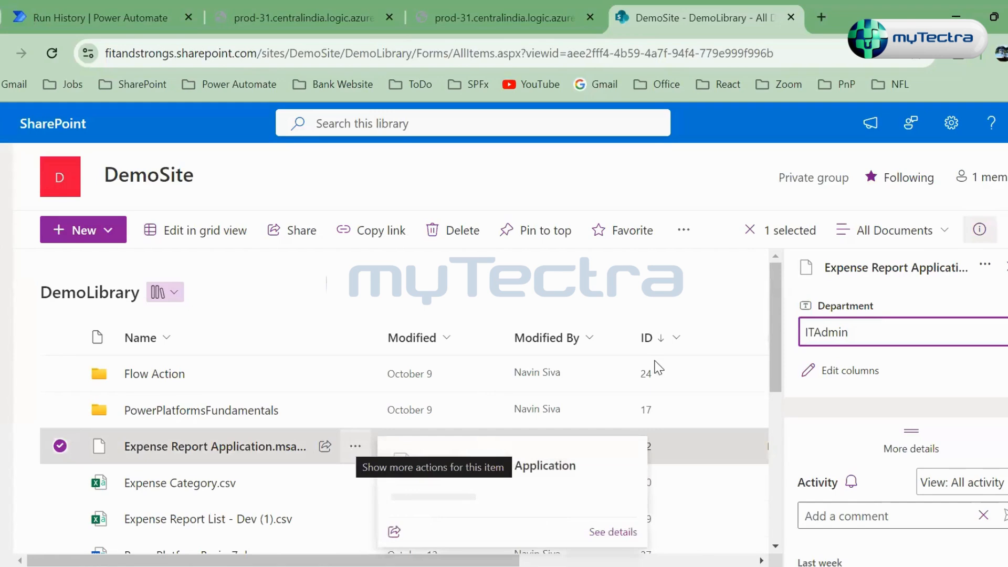
{"action": "left_click", "coordinate": [308, 16]}
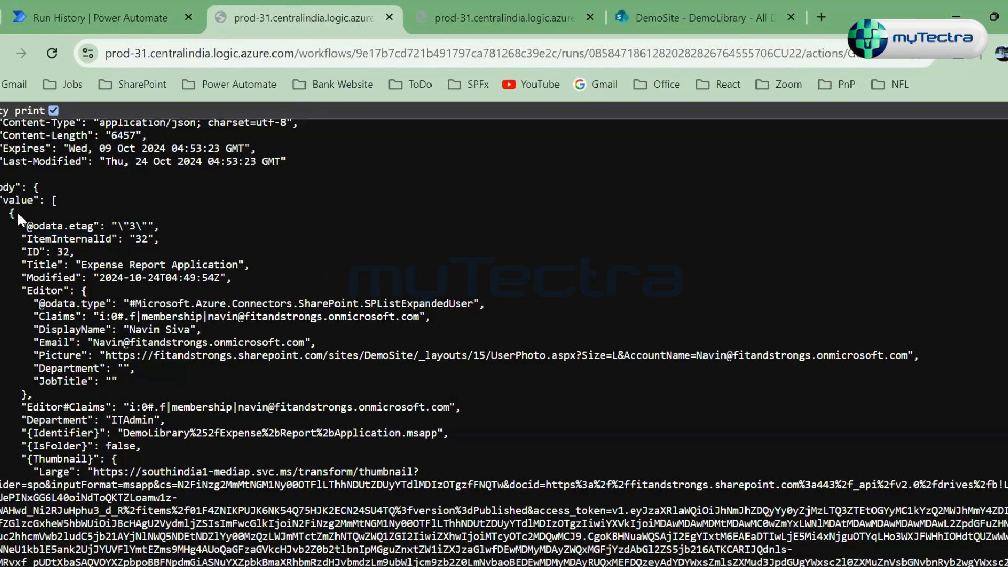
Step: Examine the full extent of the value array in the filtered JSON output to see which items it contains
{"action": "left_click_drag", "start_coordinate": [8, 215], "coordinate": [86, 485]}
{"action": "scroll", "coordinate": [74, 392], "scroll_direction": "down", "scroll_amount": 8}
{"action": "scroll", "coordinate": [87, 486], "scroll_direction": "down", "scroll_amount": 2}
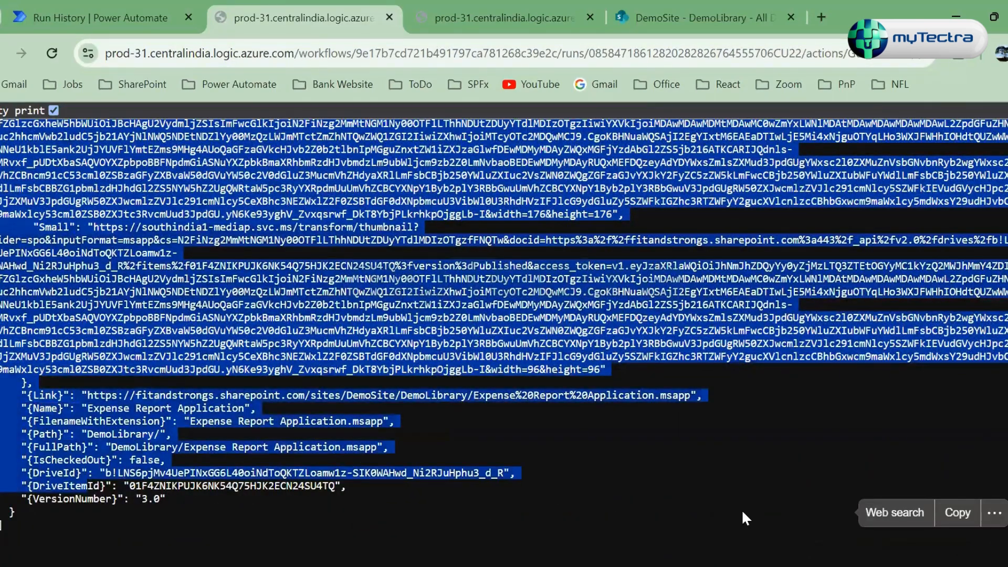
{"action": "left_click", "coordinate": [189, 475]}
{"action": "scroll", "coordinate": [189, 476], "scroll_direction": "up", "scroll_amount": 5}
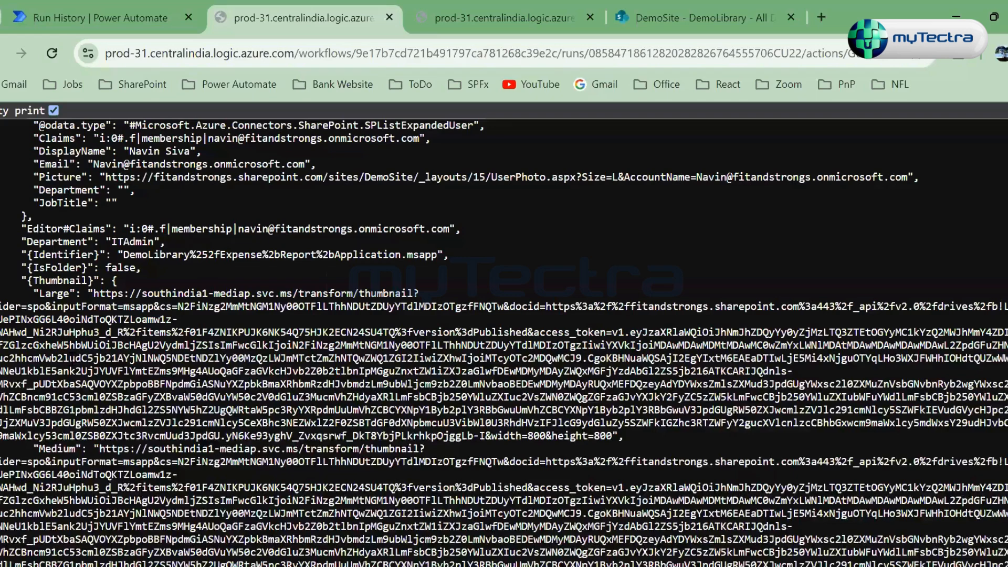
{"action": "scroll", "coordinate": [24, 345], "scroll_direction": "up", "scroll_amount": 5}
Step: Read the returned item's Department and its link, name, path and version properties in the JSON output
{"action": "left_click_drag", "start_coordinate": [16, 346], "coordinate": [126, 346]}
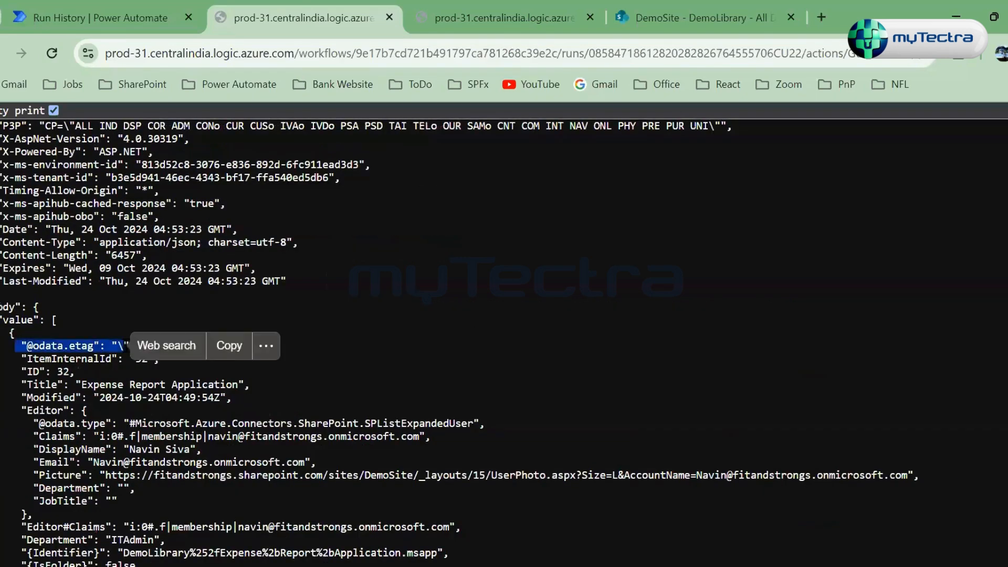
{"action": "left_click", "coordinate": [262, 375]}
{"action": "scroll", "coordinate": [190, 399], "scroll_direction": "down", "scroll_amount": 2}
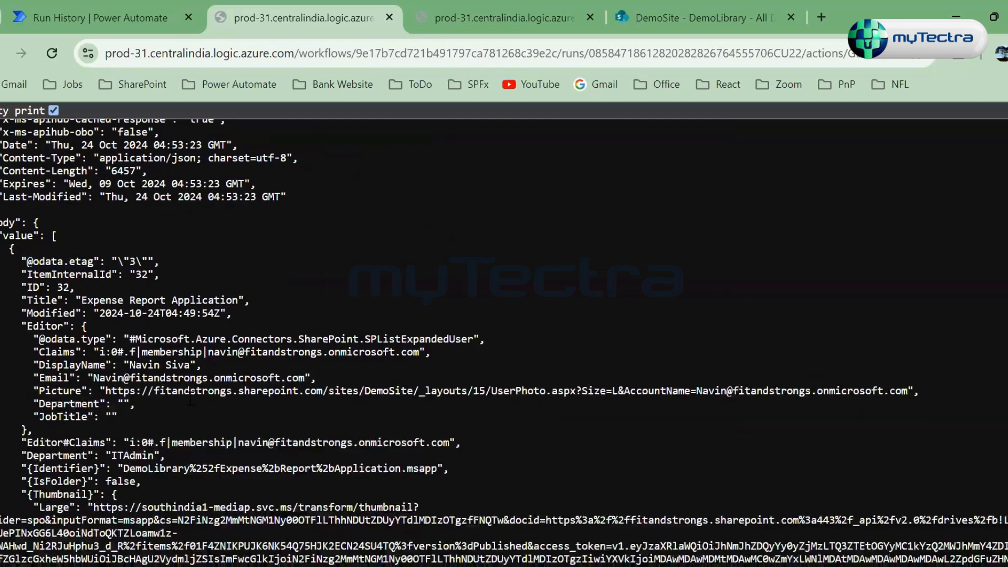
{"action": "scroll", "coordinate": [190, 399], "scroll_direction": "down", "scroll_amount": 2}
{"action": "double_click", "coordinate": [56, 371]}
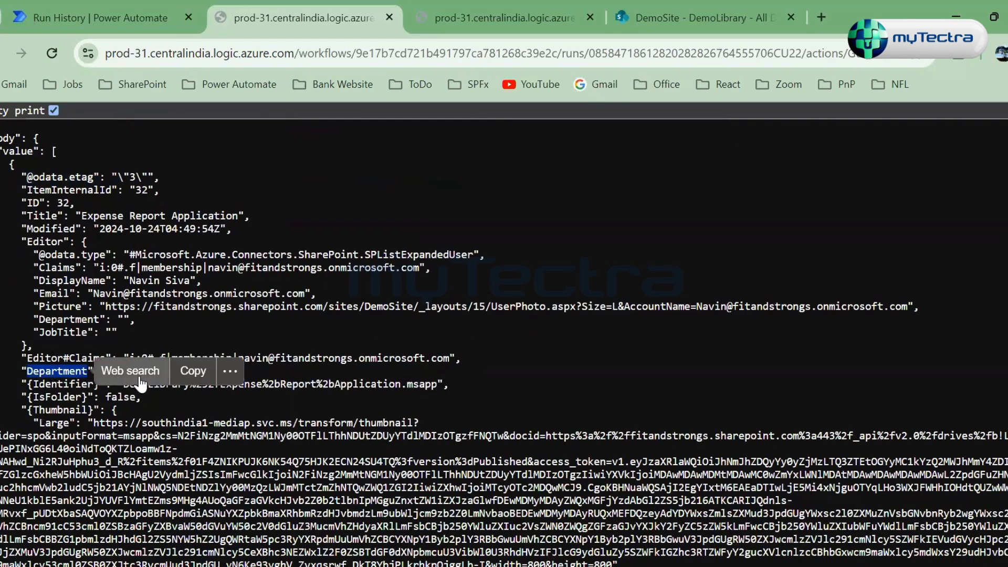
{"action": "left_click", "coordinate": [163, 373]}
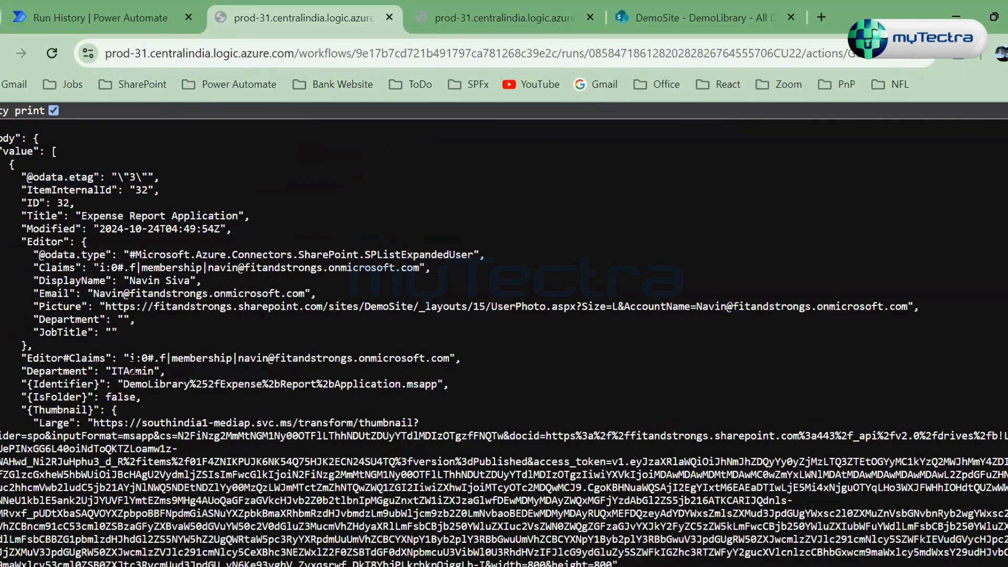
{"action": "scroll", "coordinate": [87, 135], "scroll_direction": "down", "scroll_amount": 1}
{"action": "scroll", "coordinate": [86, 135], "scroll_direction": "down", "scroll_amount": 6}
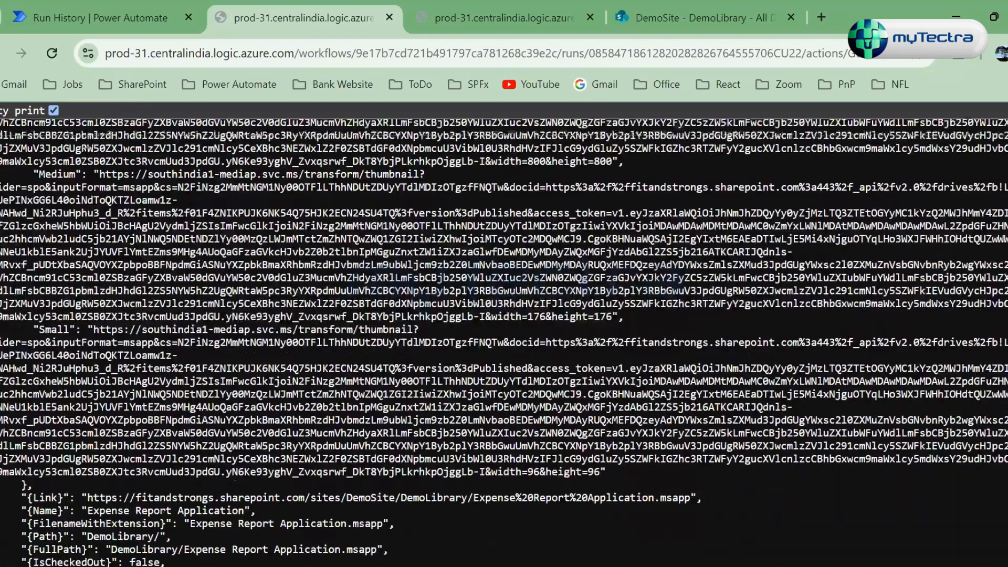
{"action": "scroll", "coordinate": [76, 475], "scroll_direction": "down", "scroll_amount": 2}
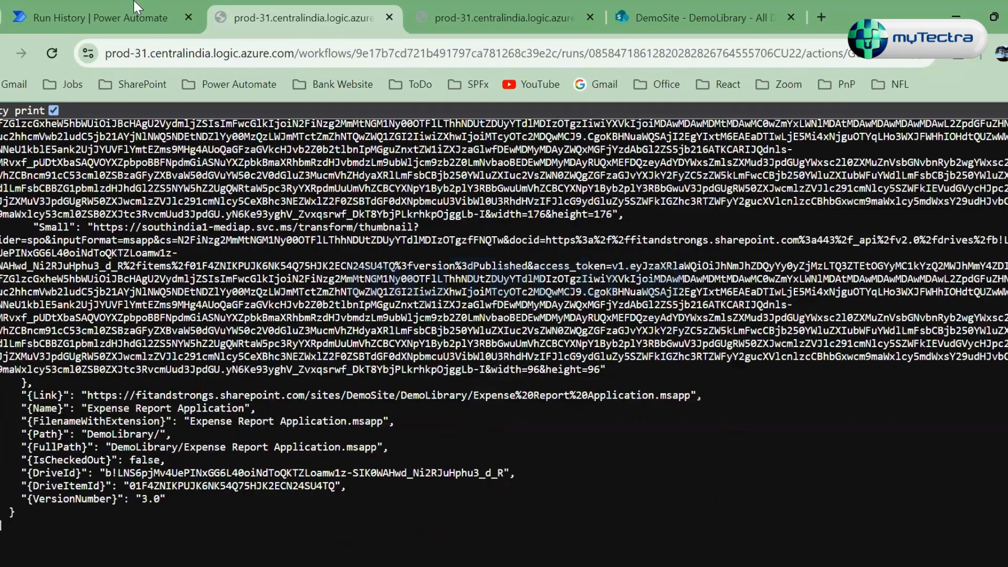
Step: Close the extra JSON output page and reopen the FileOnChange flow for editing from its run page
{"action": "left_click", "coordinate": [669, 5]}
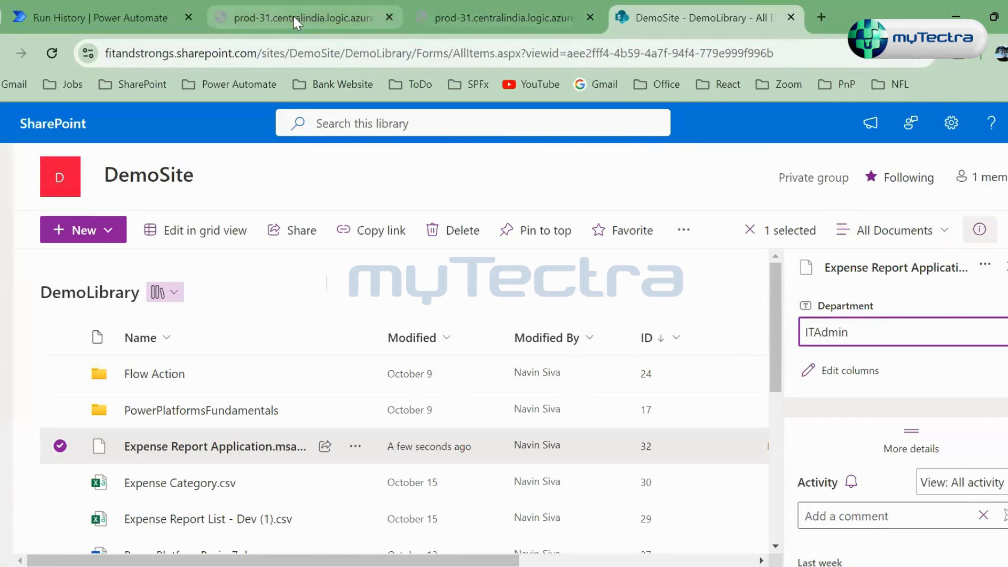
{"action": "middle_click", "coordinate": [524, 12]}
{"action": "left_click", "coordinate": [114, 5]}
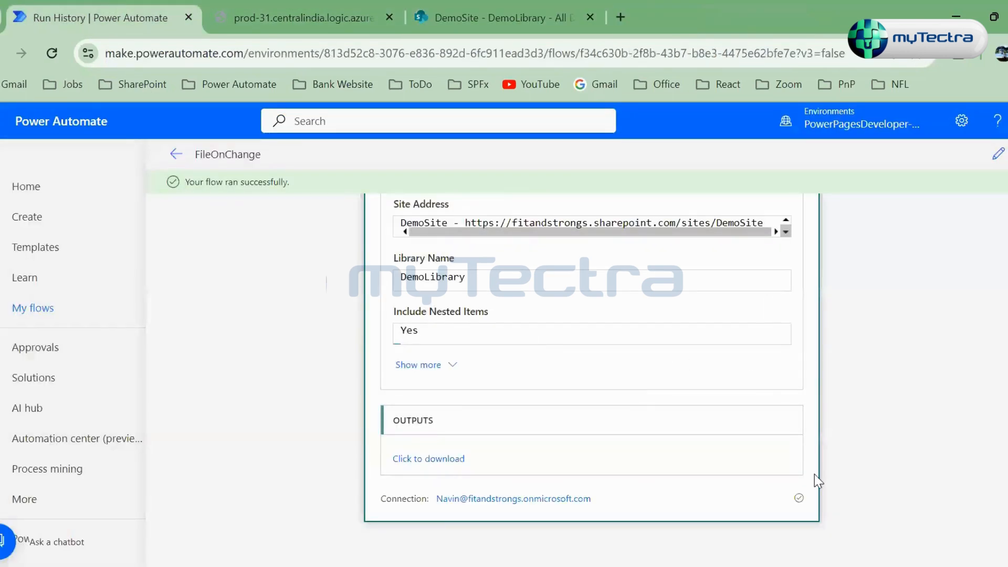
{"action": "scroll", "coordinate": [724, 355], "scroll_direction": "up", "scroll_amount": 2}
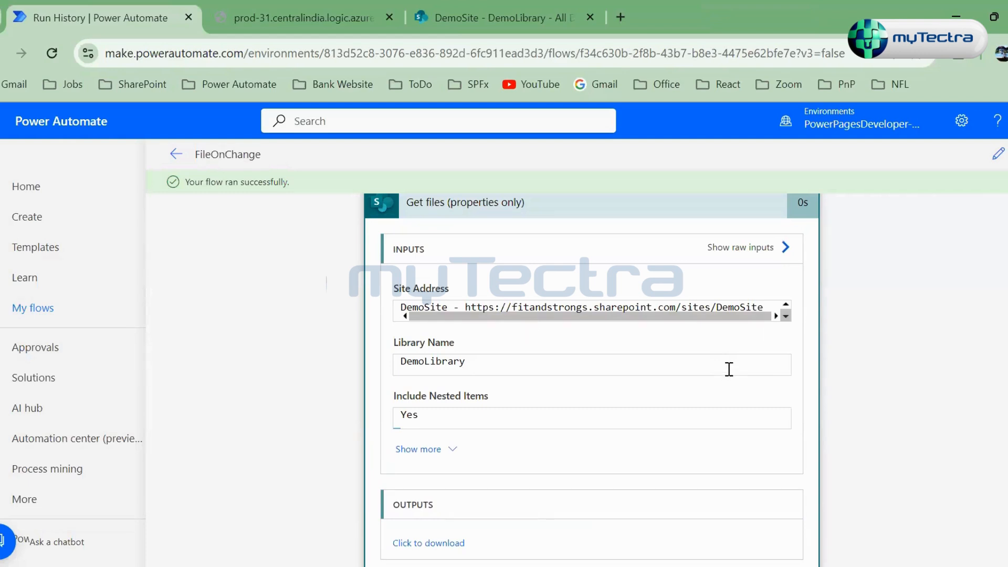
{"action": "scroll", "coordinate": [911, 371], "scroll_direction": "up", "scroll_amount": 4}
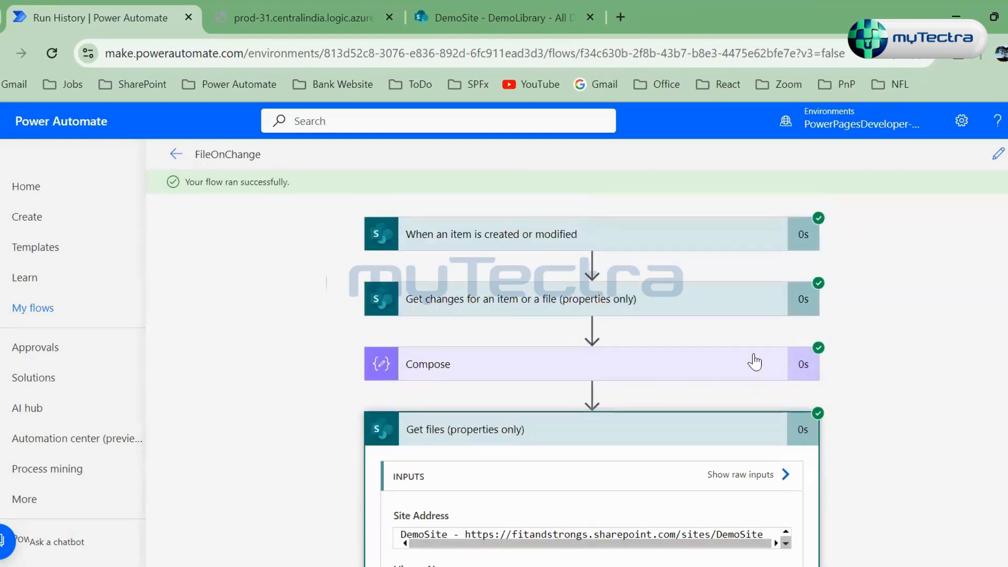
{"action": "scroll", "coordinate": [580, 414], "scroll_direction": "down", "scroll_amount": 3}
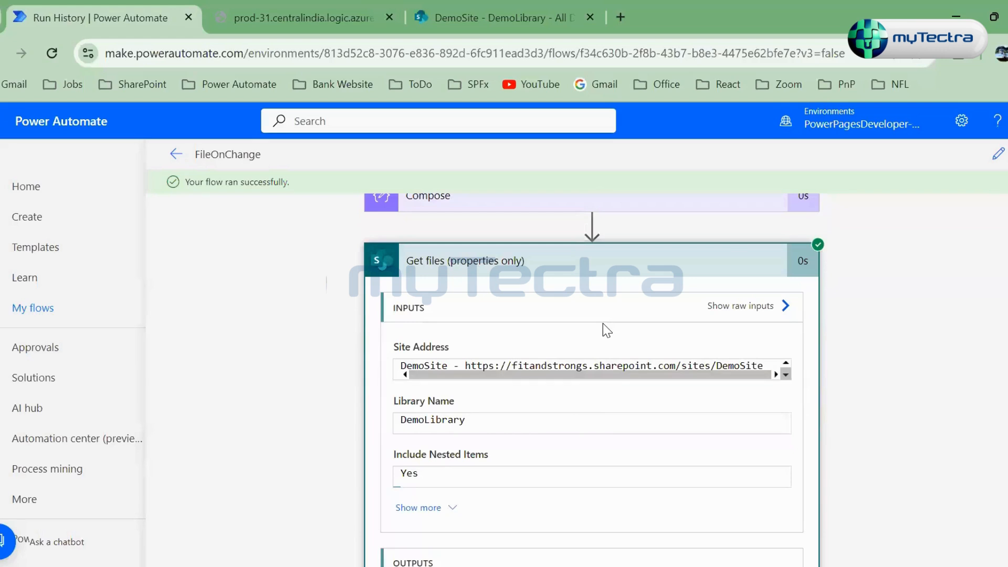
{"action": "left_click", "coordinate": [997, 153]}
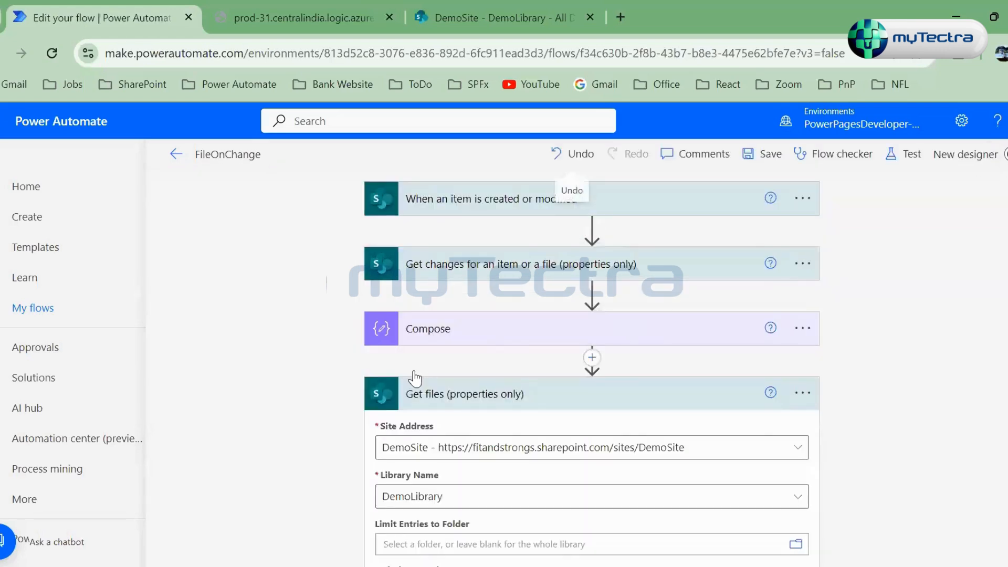
Step: Review the Filter Query and the other advanced settings of the Get files (properties only) action
{"action": "scroll", "coordinate": [413, 371], "scroll_direction": "down", "scroll_amount": 5}
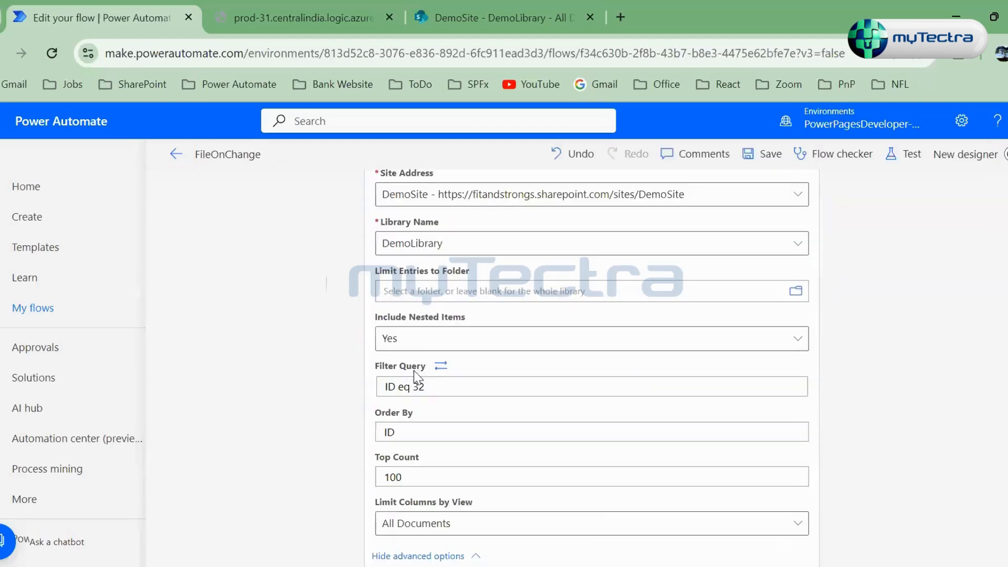
{"action": "left_click", "coordinate": [450, 387]}
{"action": "left_click_drag", "start_coordinate": [368, 389], "coordinate": [362, 388]}
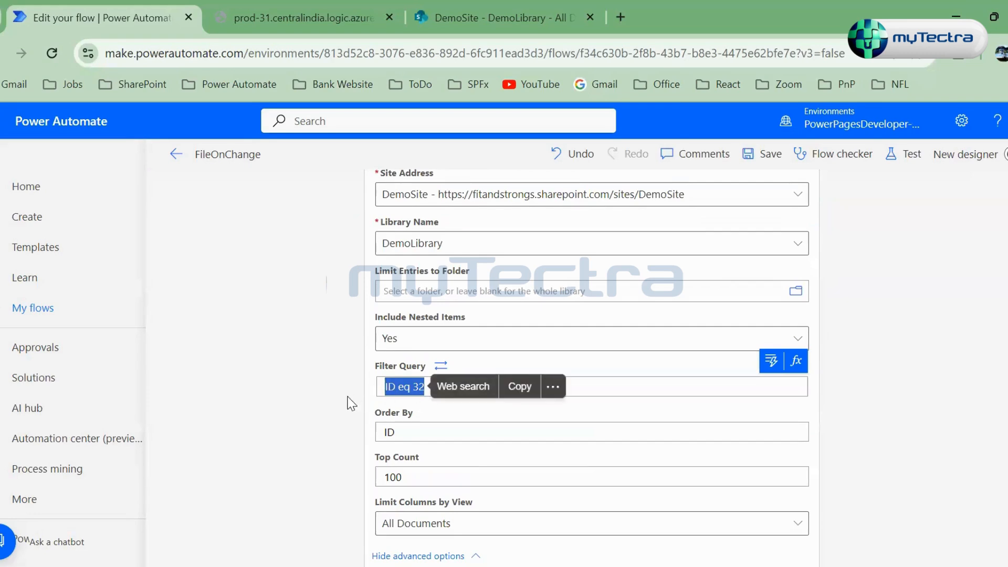
{"action": "left_click", "coordinate": [322, 400]}
{"action": "left_click_drag", "start_coordinate": [398, 388], "coordinate": [380, 387]}
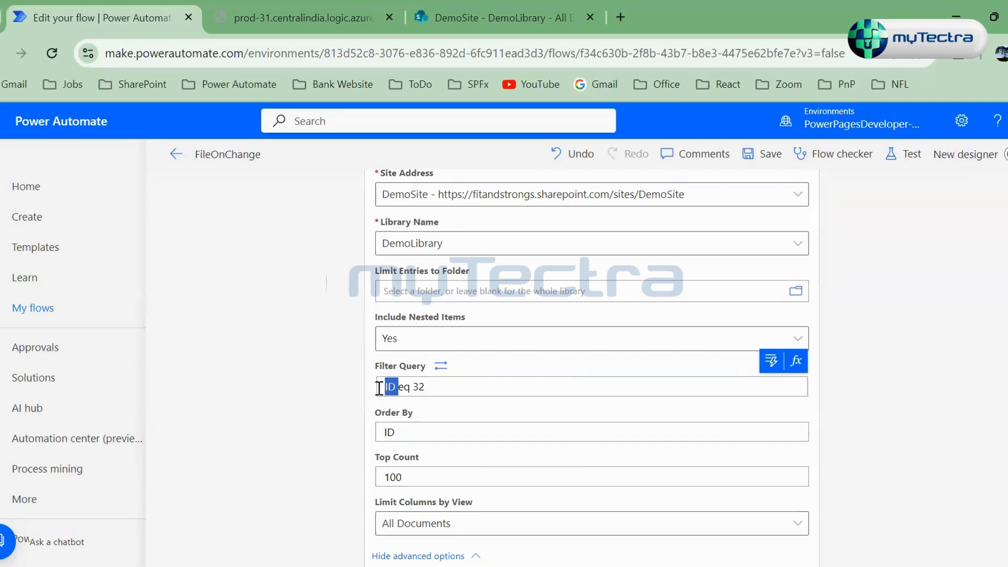
{"action": "left_click", "coordinate": [585, 386]}
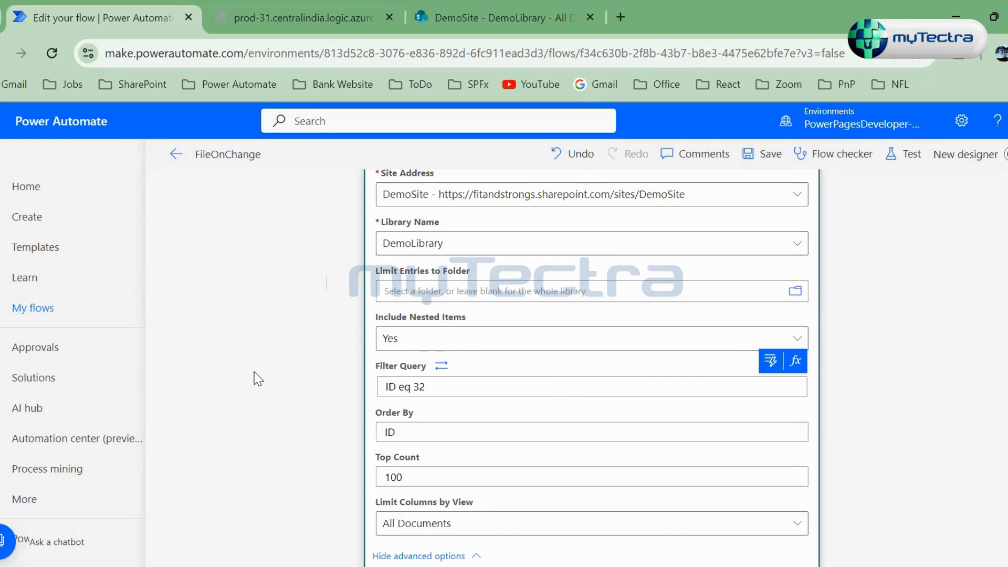
{"action": "left_click", "coordinate": [875, 315]}
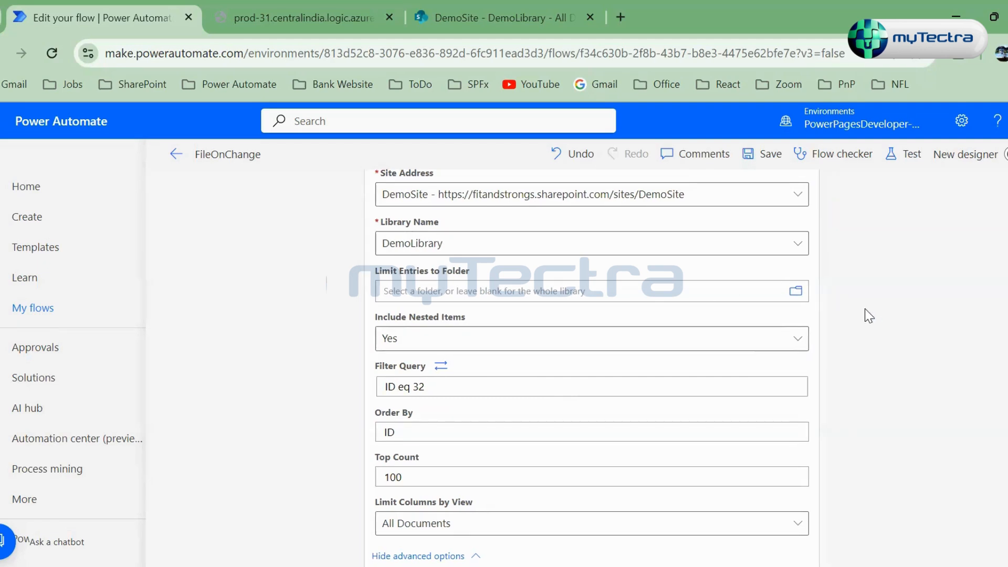
{"action": "scroll", "coordinate": [874, 315], "scroll_direction": "up", "scroll_amount": 2}
{"action": "scroll", "coordinate": [869, 314], "scroll_direction": "up", "scroll_amount": 2}
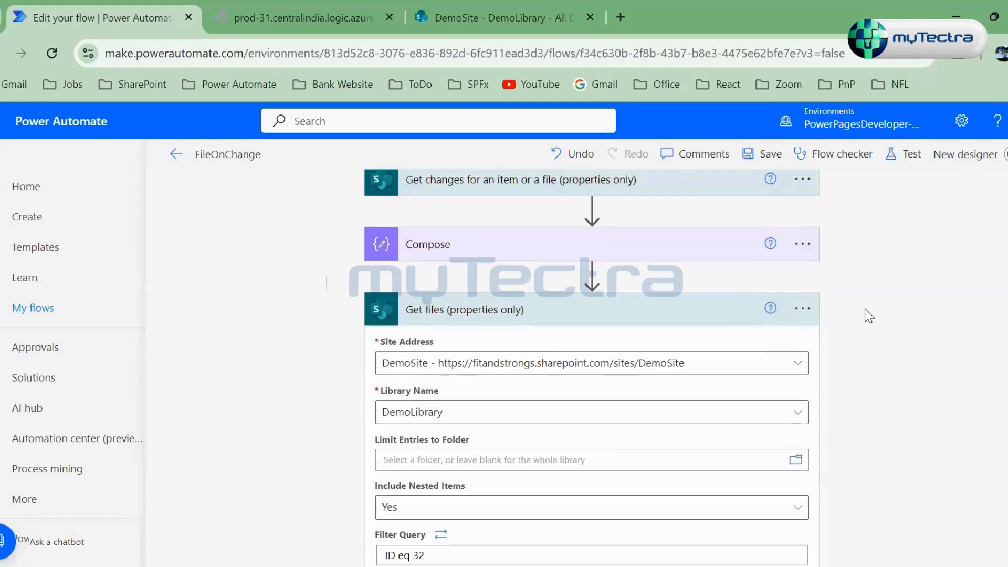
{"action": "scroll", "coordinate": [869, 315], "scroll_direction": "down", "scroll_amount": 4}
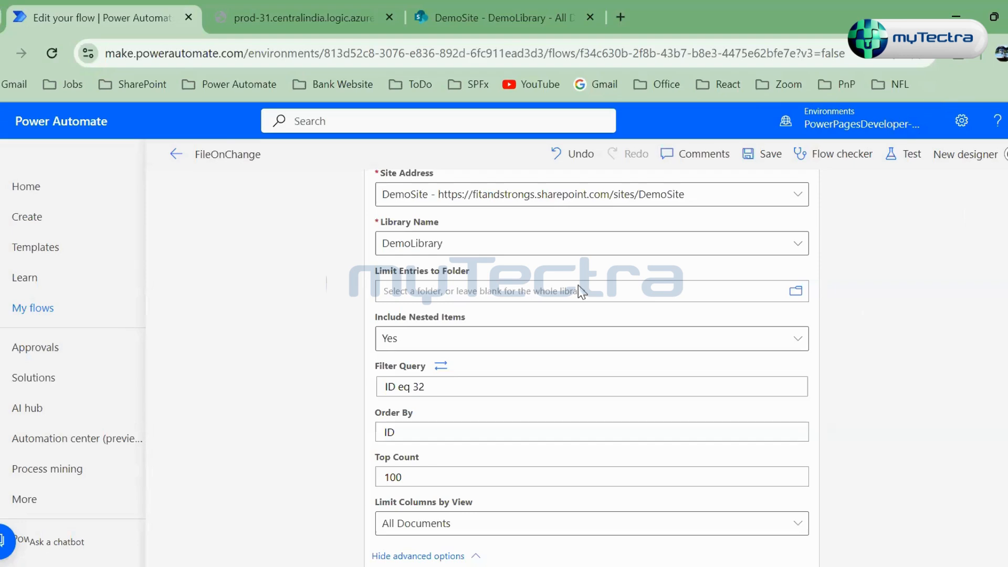
Step: Collapse Get files (properties only) and add the SharePoint Get file properties action after it, searching for "get file"
{"action": "scroll", "coordinate": [578, 285], "scroll_direction": "up", "scroll_amount": 5}
{"action": "left_click", "coordinate": [439, 379]}
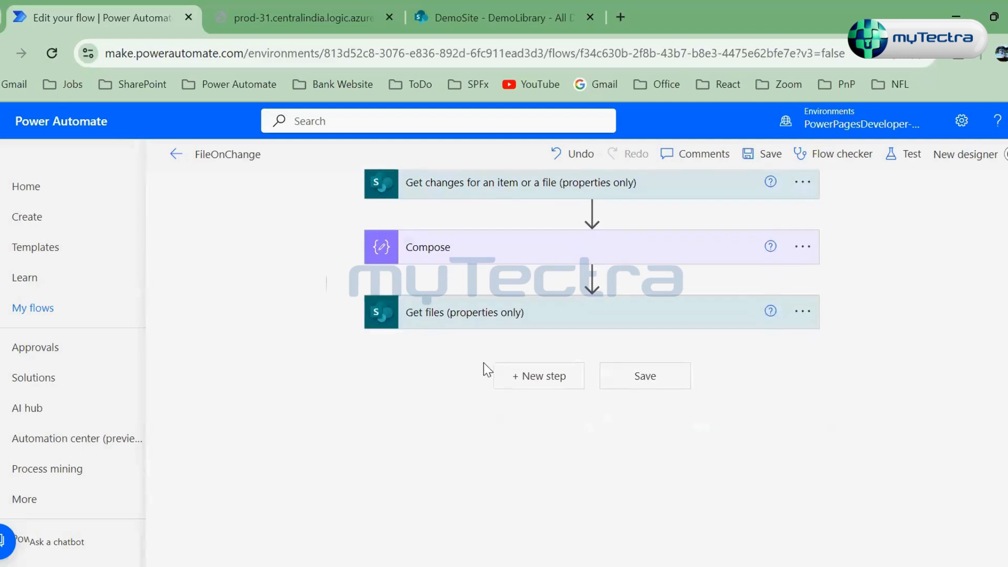
{"action": "left_click", "coordinate": [802, 312]}
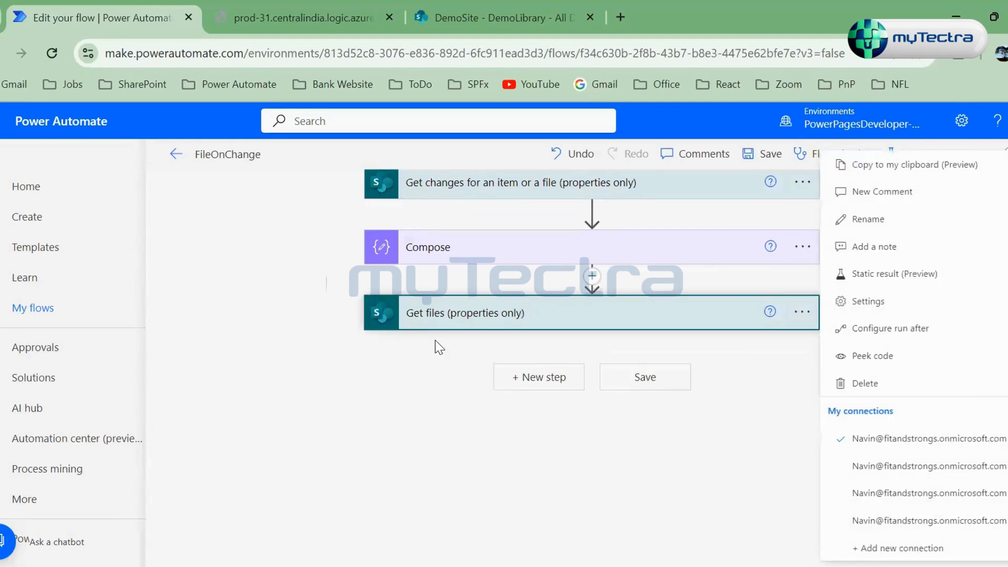
{"action": "left_click", "coordinate": [488, 399]}
{"action": "left_click", "coordinate": [538, 383]}
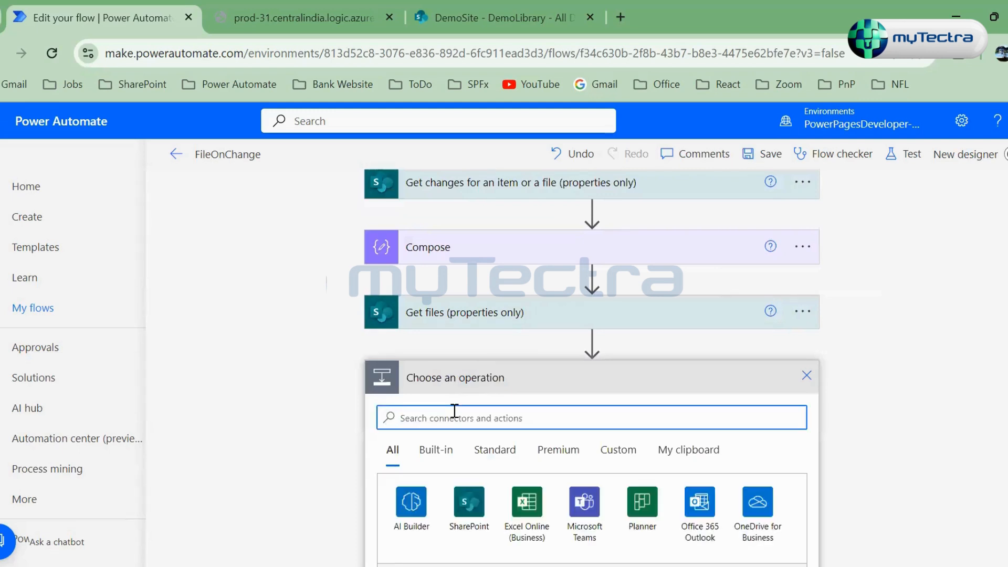
{"action": "type", "text": "get file"}
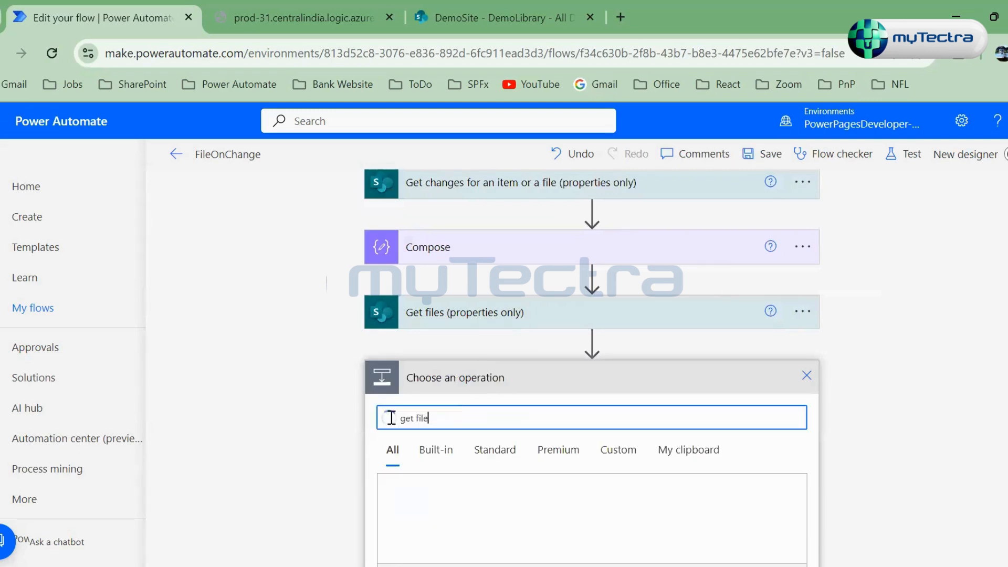
{"action": "scroll", "coordinate": [454, 411], "scroll_direction": "down", "scroll_amount": 3}
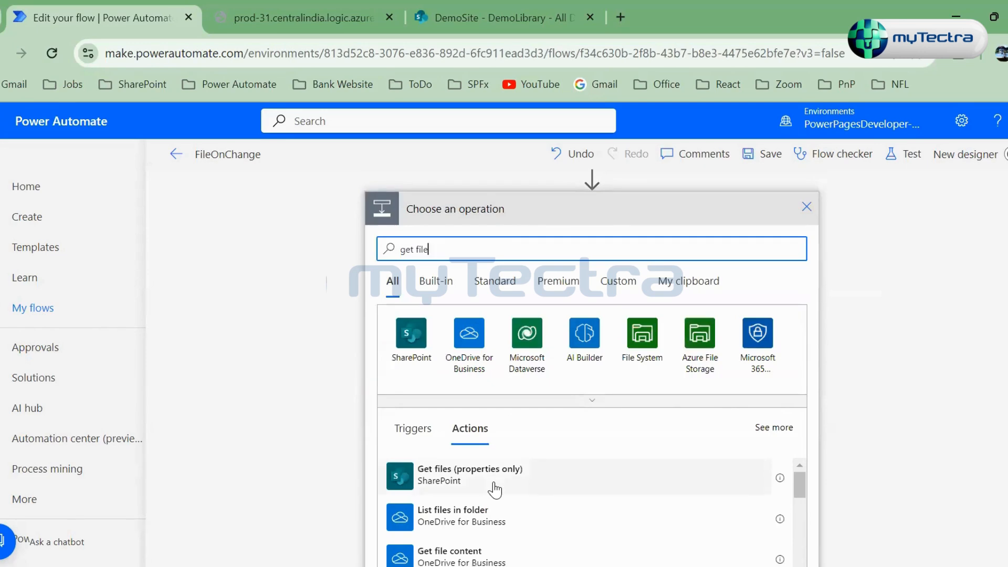
{"action": "scroll", "coordinate": [494, 489], "scroll_direction": "down", "scroll_amount": 1}
{"action": "scroll", "coordinate": [476, 516], "scroll_direction": "up", "scroll_amount": 1}
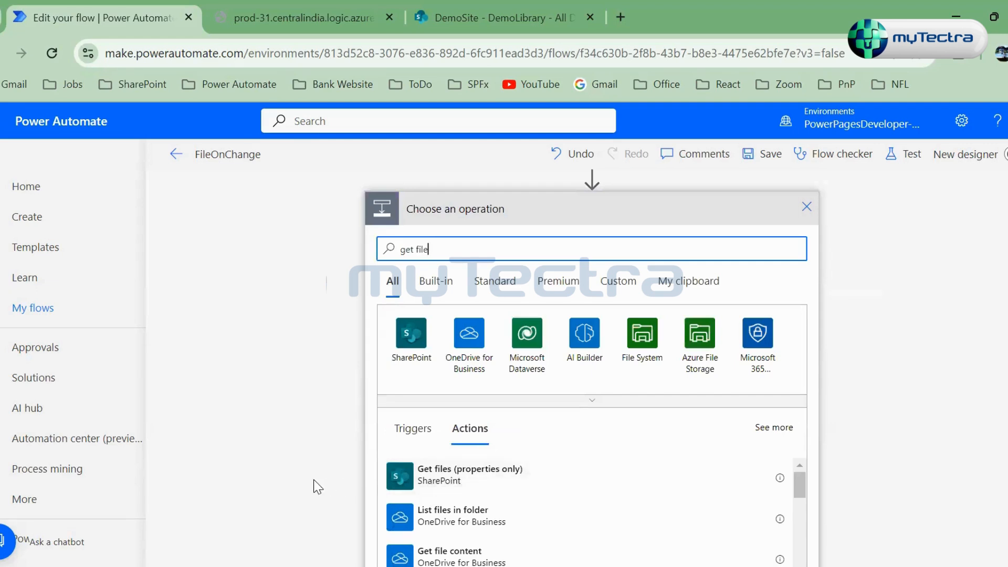
{"action": "scroll", "coordinate": [313, 480], "scroll_direction": "down", "scroll_amount": 2}
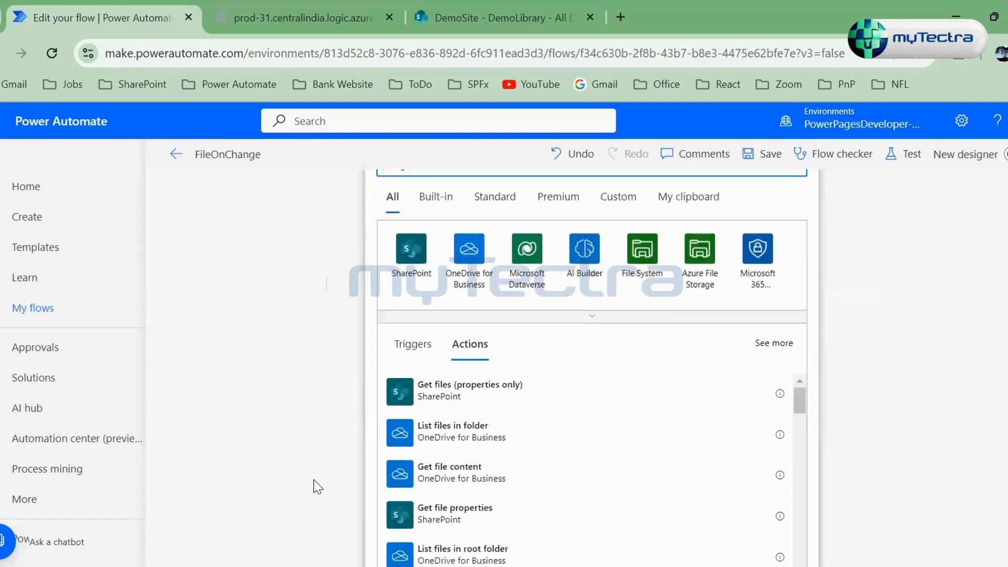
{"action": "left_click", "coordinate": [508, 519]}
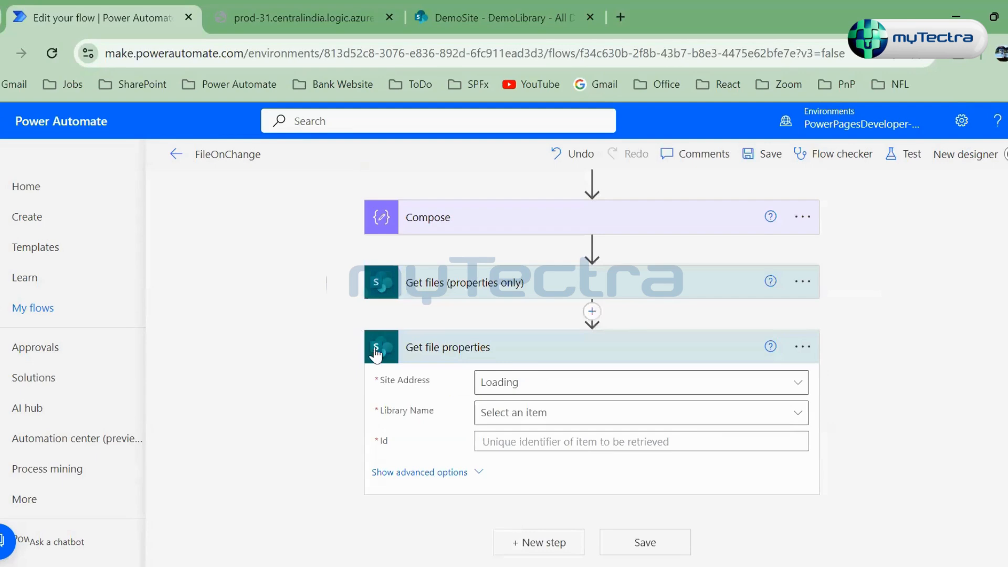
Step: Expand Get files (properties only) and switch its Filter Query to the text expression form
{"action": "left_click", "coordinate": [543, 298]}
{"action": "scroll", "coordinate": [522, 407], "scroll_direction": "down", "scroll_amount": 2}
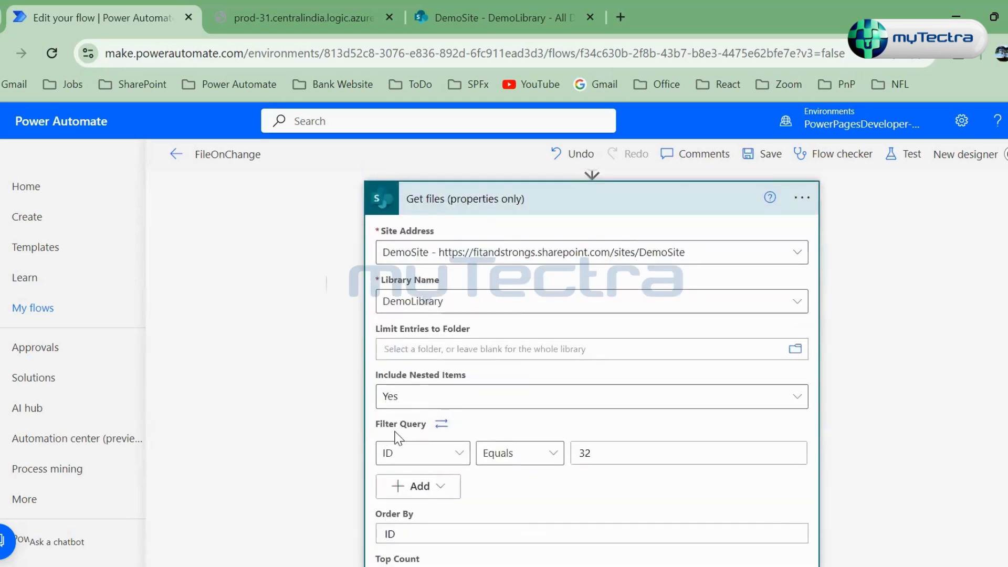
{"action": "left_click", "coordinate": [441, 424]}
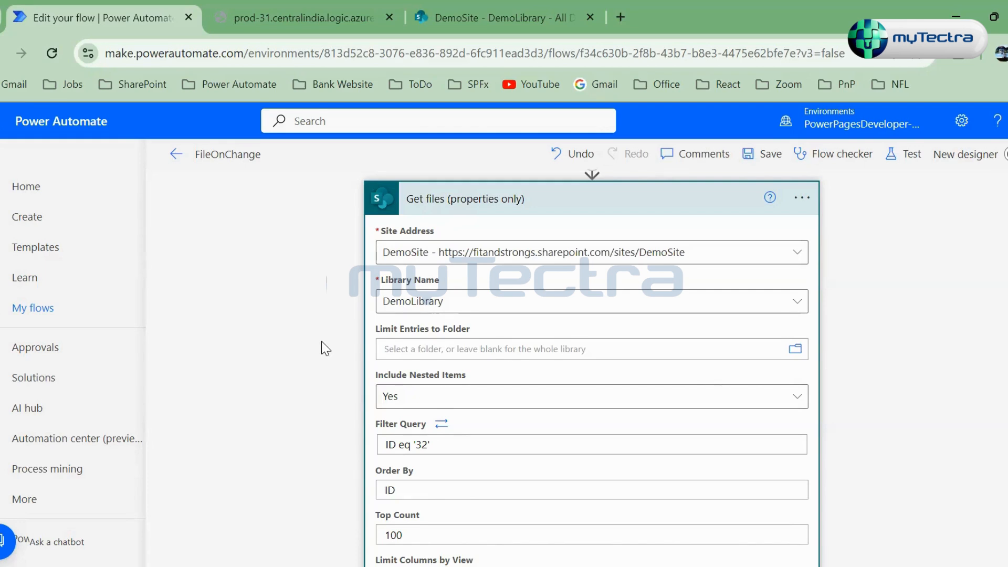
Step: Set the Get file properties action's Site Address to DemoSite and its Library Name to DemoLibrary
{"action": "scroll", "coordinate": [325, 348], "scroll_direction": "down", "scroll_amount": 6}
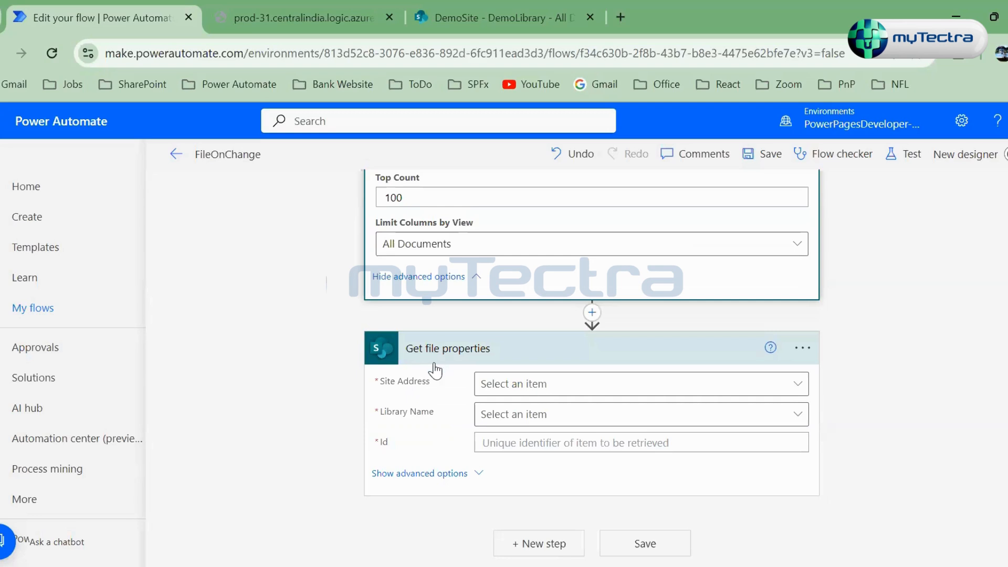
{"action": "left_click", "coordinate": [596, 394]}
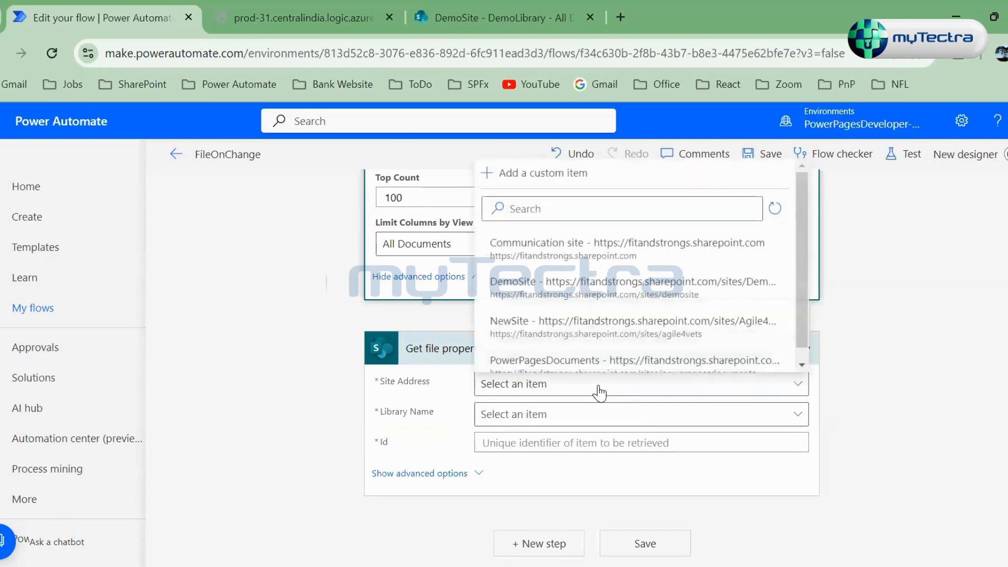
{"action": "left_click", "coordinate": [563, 395]}
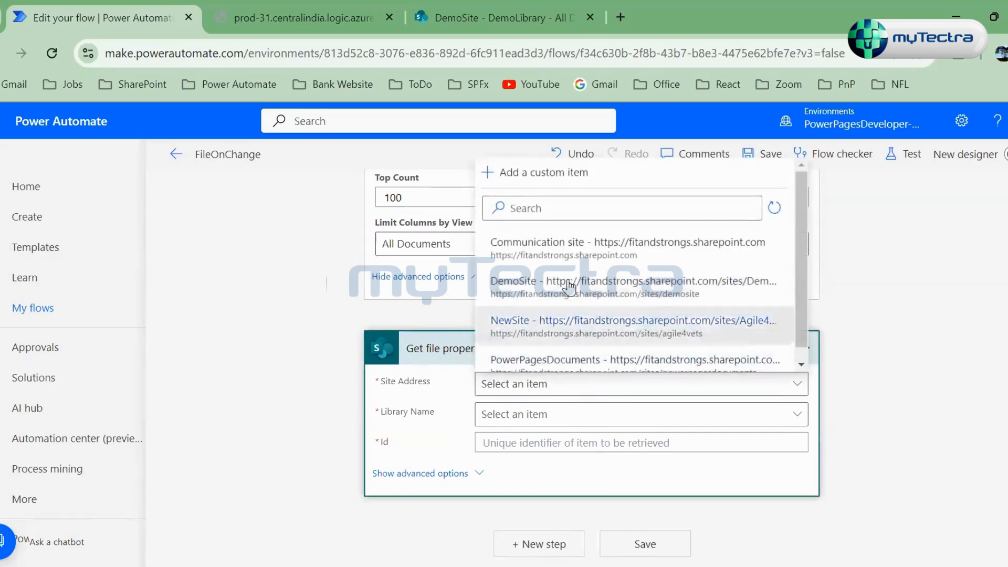
{"action": "left_click", "coordinate": [565, 415]}
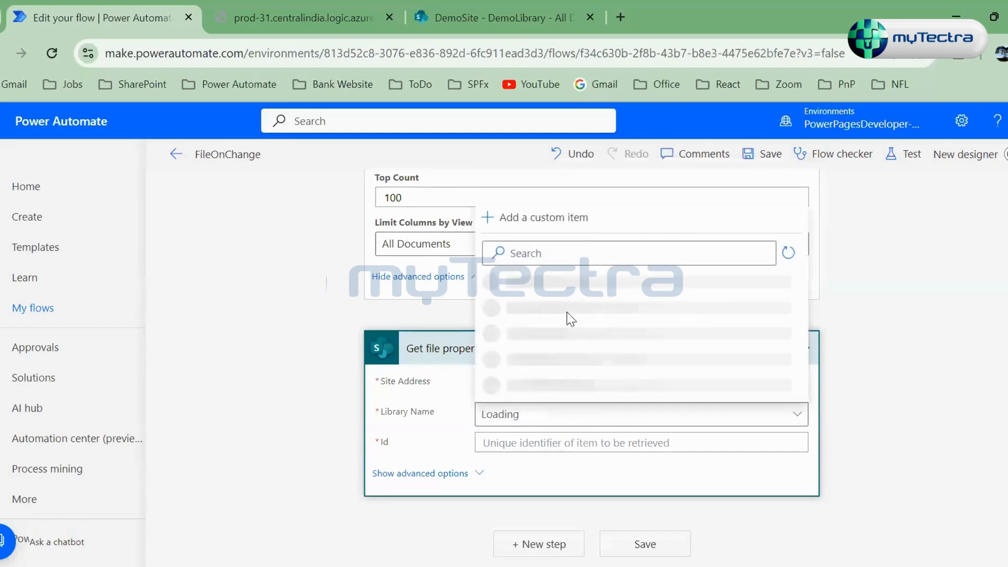
{"action": "left_click", "coordinate": [570, 312]}
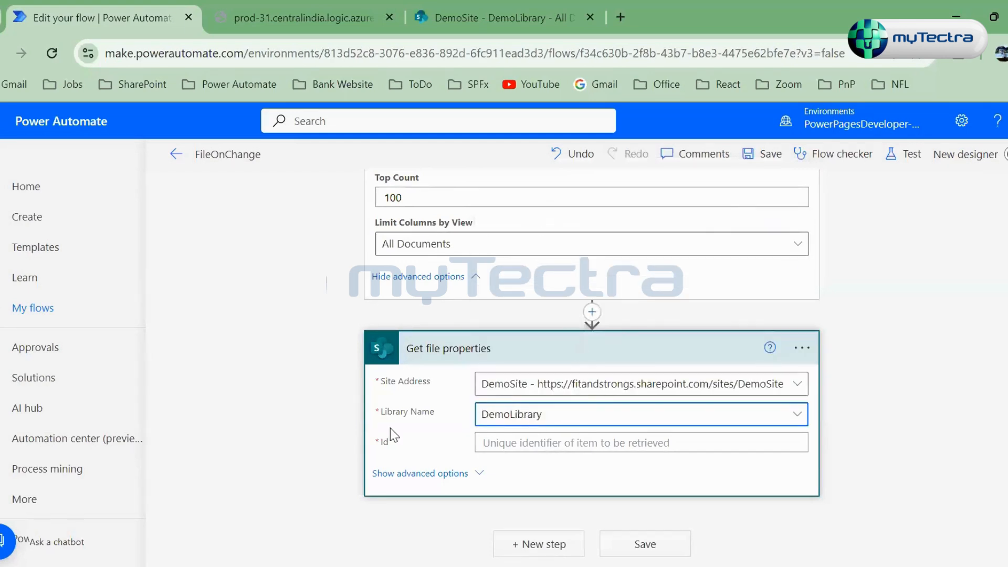
Step: Show the advanced options of Get file properties and look up the ID of Expense Report Application.msapp in DemoLibrary
{"action": "left_click", "coordinate": [417, 473]}
{"action": "left_click", "coordinate": [550, 416]}
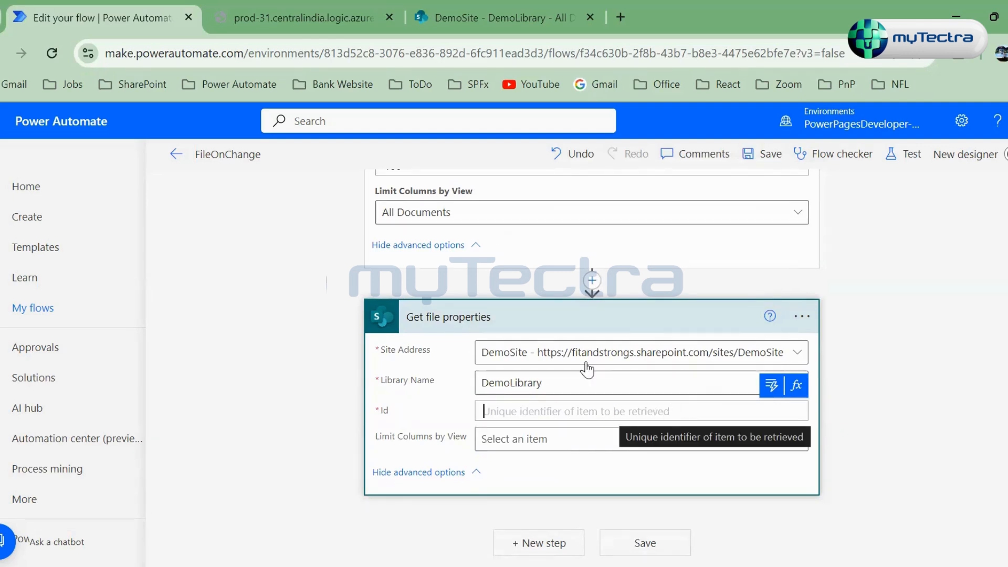
{"action": "left_click", "coordinate": [499, 17]}
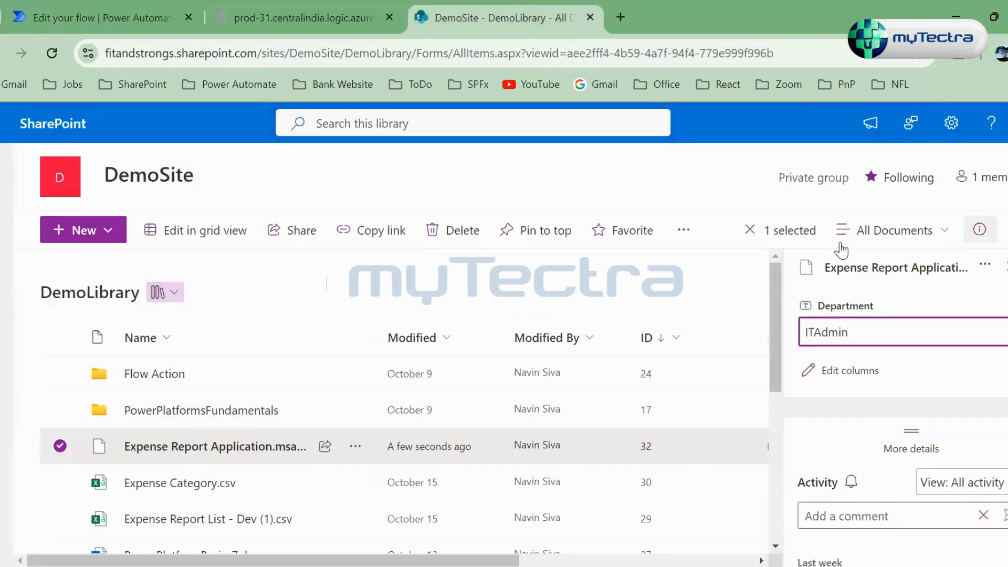
{"action": "left_click", "coordinate": [60, 446]}
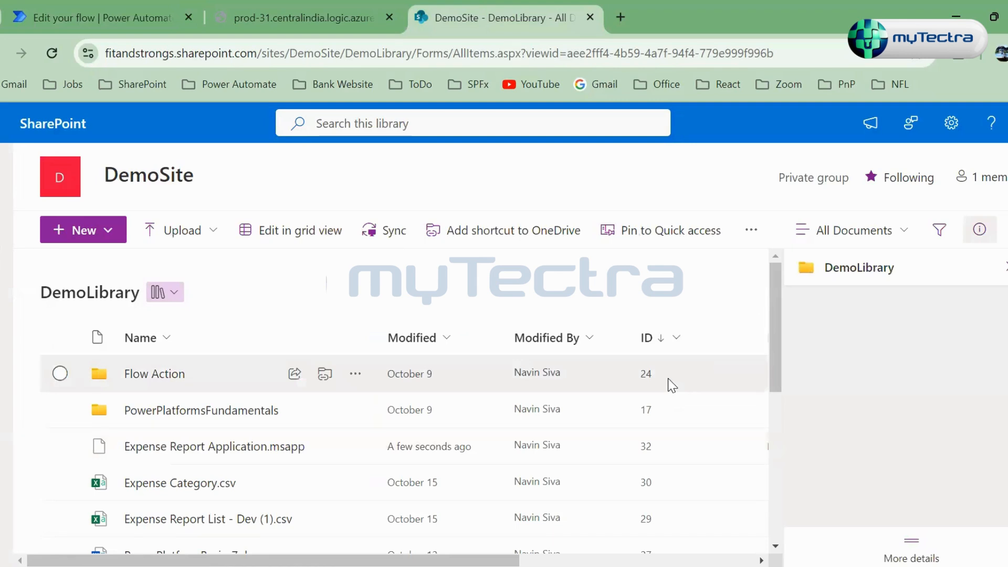
{"action": "left_click", "coordinate": [140, 20]}
{"action": "left_click", "coordinate": [579, 405]}
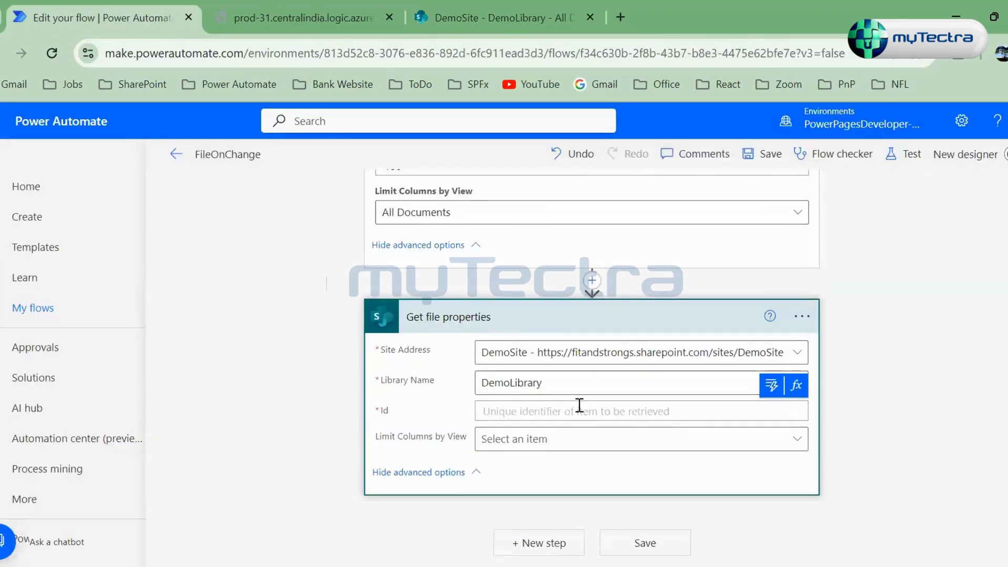
Step: Recheck the file's ID in DemoLibrary, set the Get file properties Id to 32 and save the flow
{"action": "left_click", "coordinate": [515, 8]}
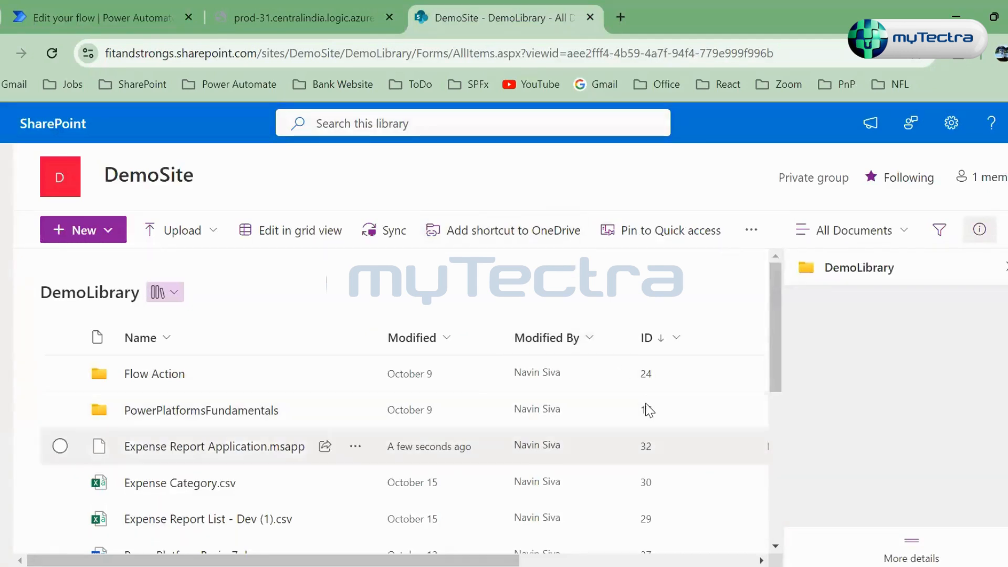
{"action": "left_click", "coordinate": [139, 16]}
{"action": "left_click", "coordinate": [546, 404]}
{"action": "type", "text": "32"}
{"action": "left_click", "coordinate": [647, 544]}
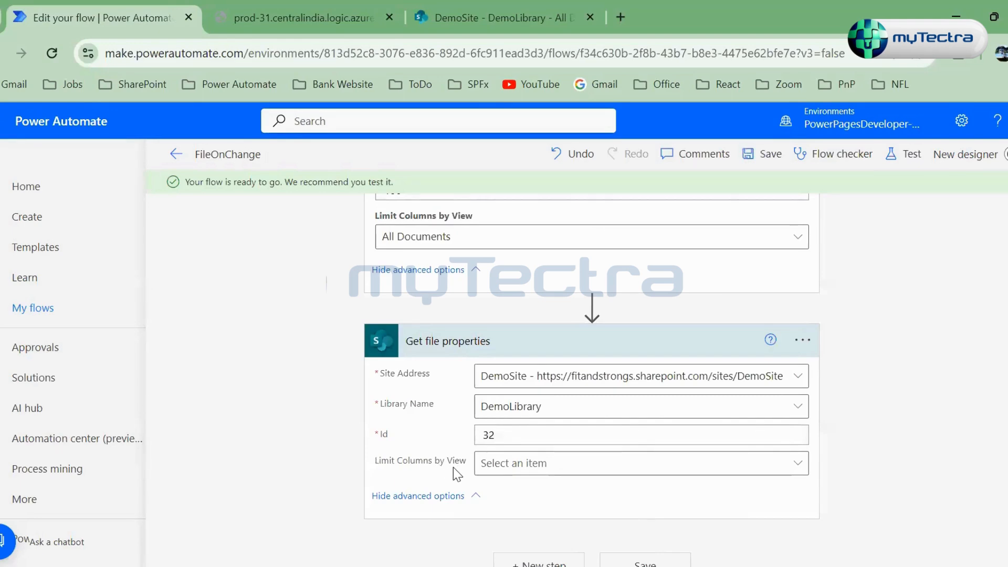
Step: Switch to DemoLibrary in SharePoint, look over its view options and close the library's details pane
{"action": "left_click", "coordinate": [443, 18]}
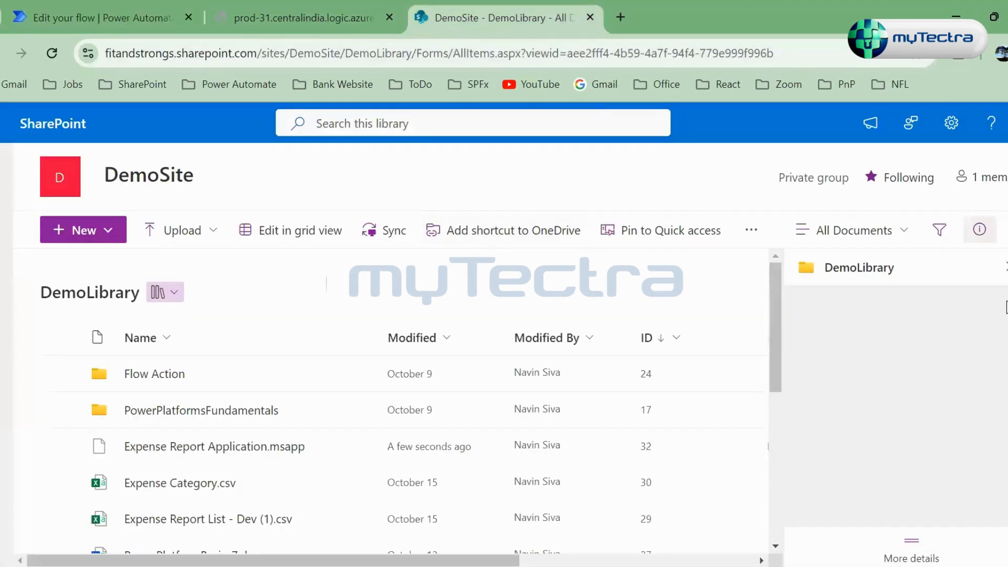
{"action": "left_click", "coordinate": [846, 233]}
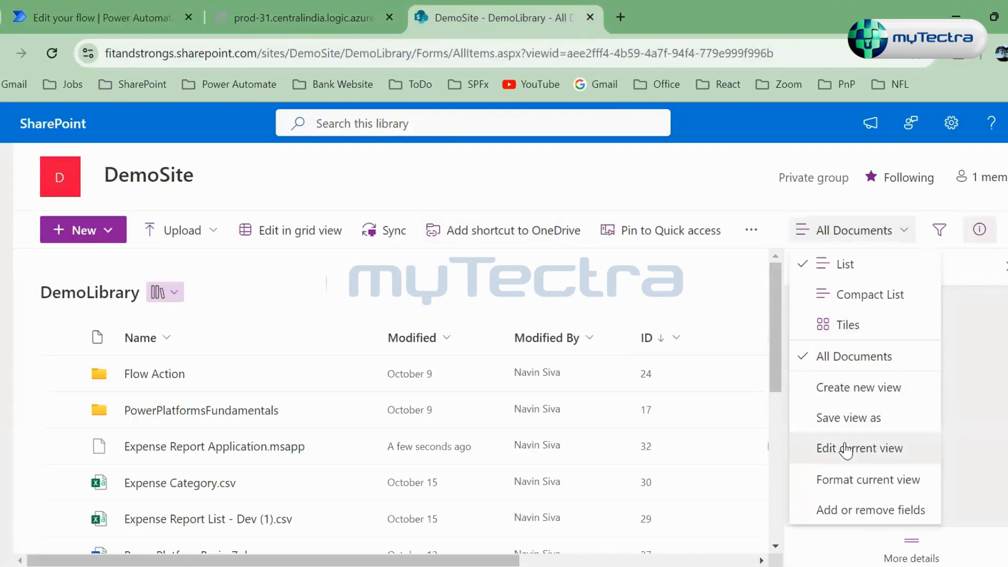
{"action": "left_click", "coordinate": [709, 282]}
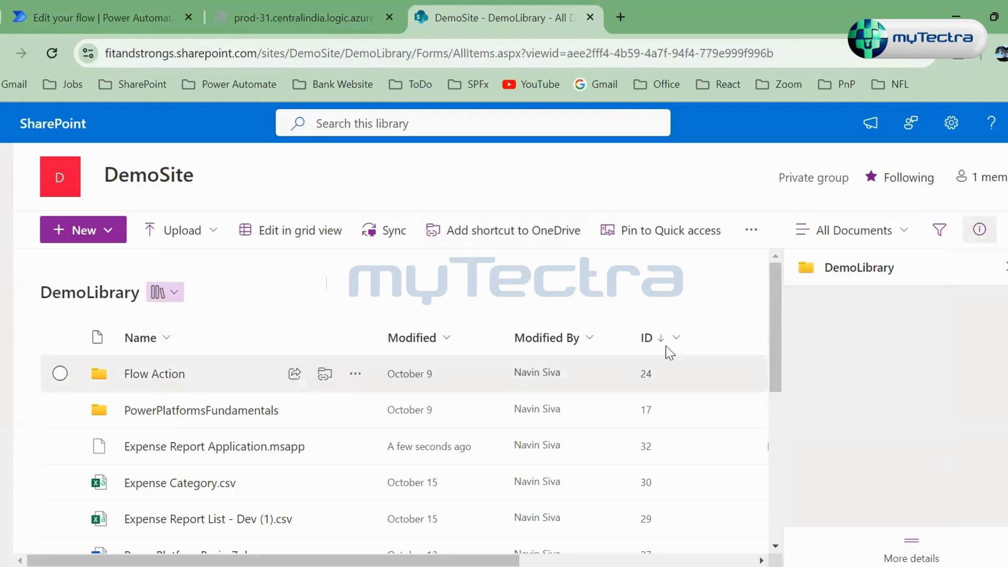
{"action": "left_click", "coordinate": [980, 234]}
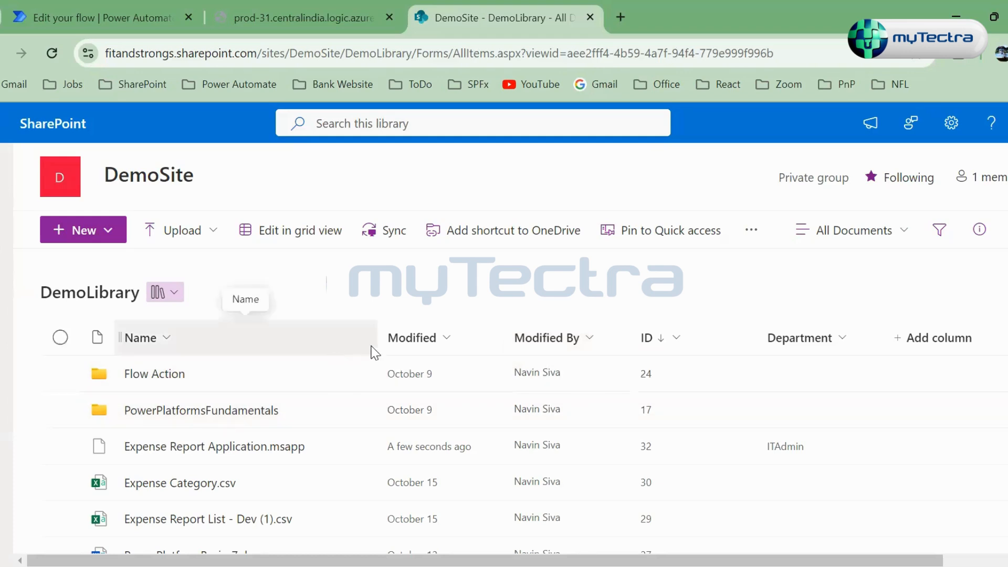
Step: Open the library's All Documents view for editing, examine which columns it displays and their order, and close the page without changing anything
{"action": "left_click", "coordinate": [836, 235]}
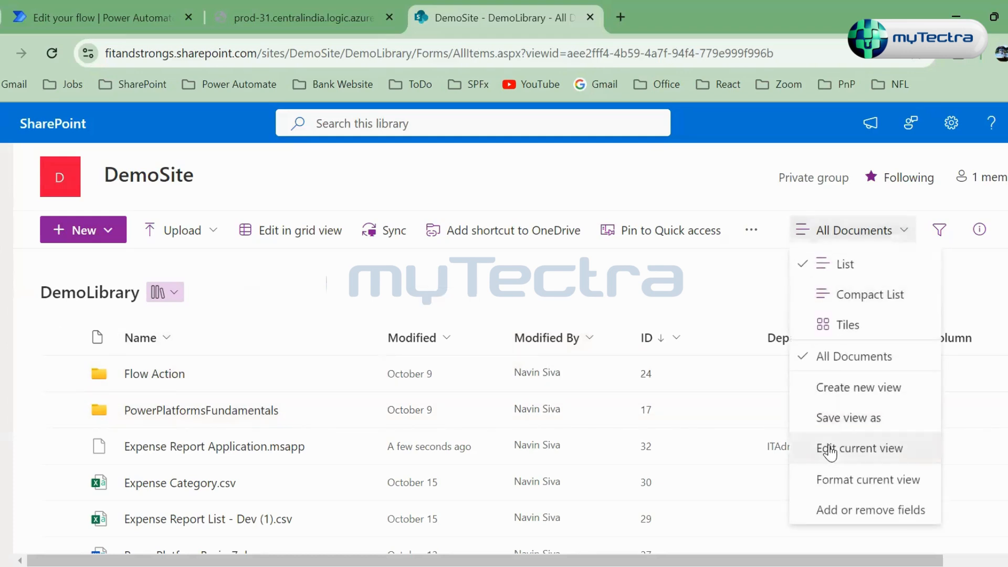
{"action": "left_click", "coordinate": [830, 450]}
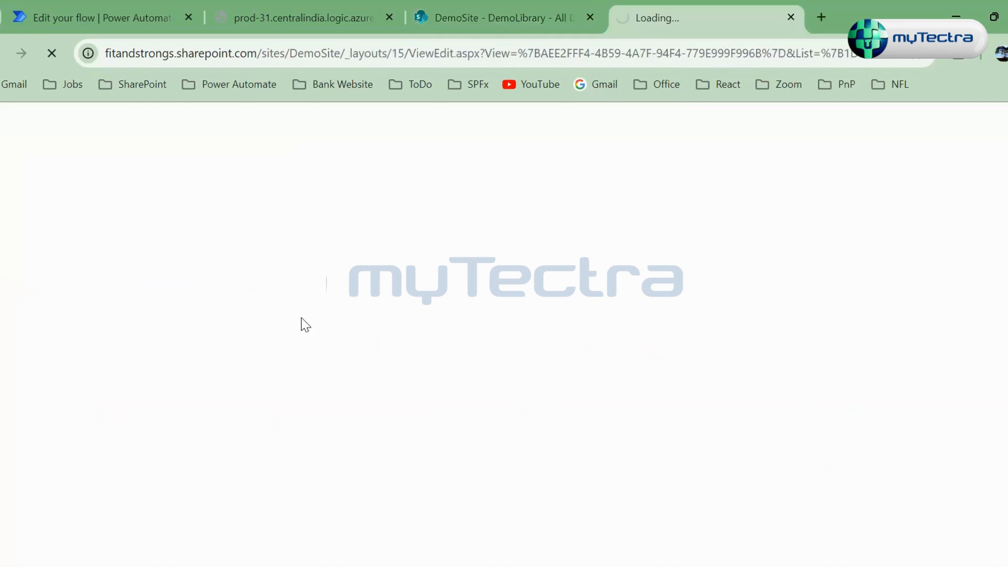
{"action": "scroll", "coordinate": [439, 377], "scroll_direction": "down", "scroll_amount": 5}
{"action": "scroll", "coordinate": [439, 404], "scroll_direction": "down", "scroll_amount": 5}
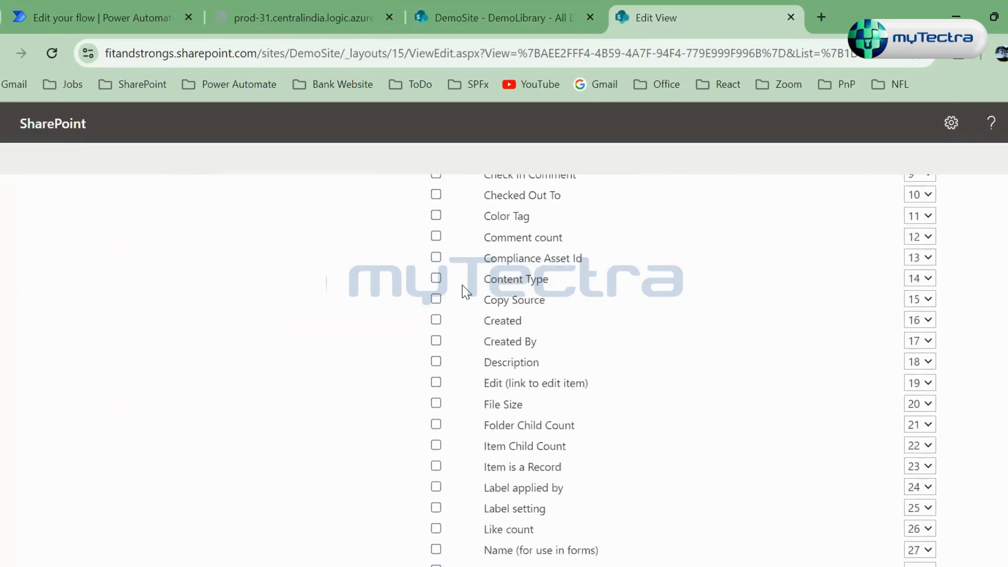
{"action": "scroll", "coordinate": [462, 357], "scroll_direction": "down", "scroll_amount": 4}
{"action": "scroll", "coordinate": [460, 360], "scroll_direction": "up", "scroll_amount": 10}
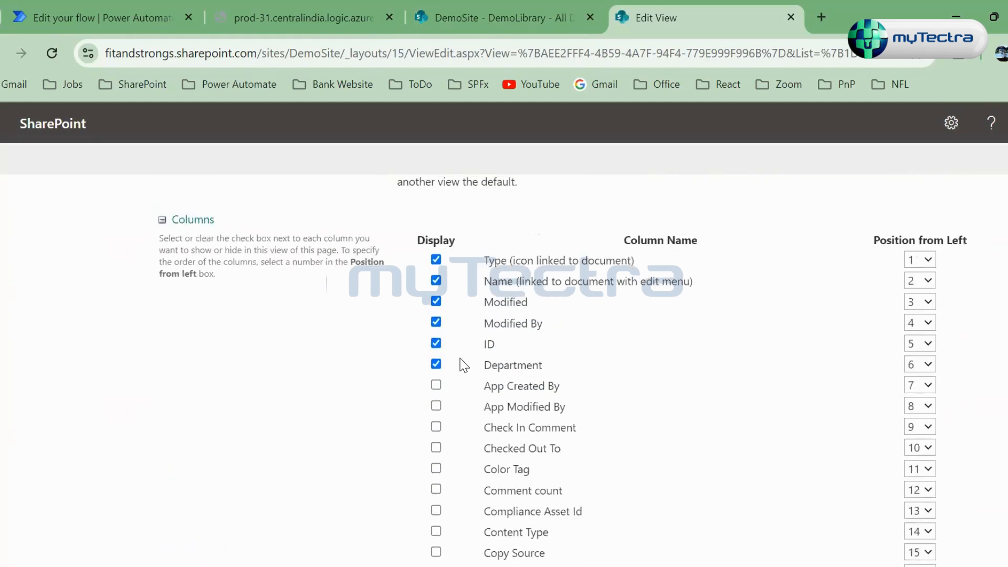
{"action": "scroll", "coordinate": [459, 311], "scroll_direction": "up", "scroll_amount": 2}
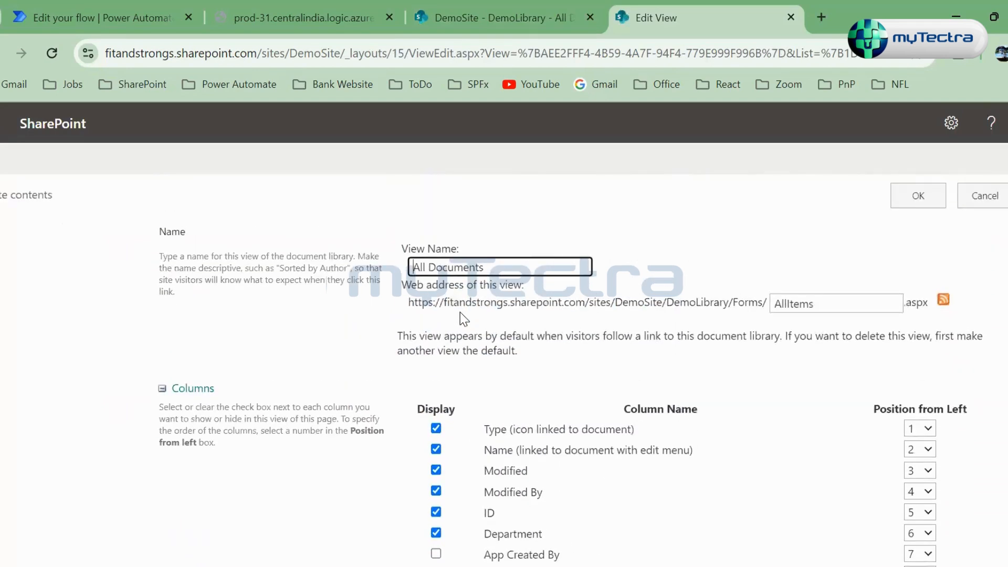
{"action": "scroll", "coordinate": [460, 312], "scroll_direction": "down", "scroll_amount": 2}
{"action": "scroll", "coordinate": [460, 311], "scroll_direction": "down", "scroll_amount": 2}
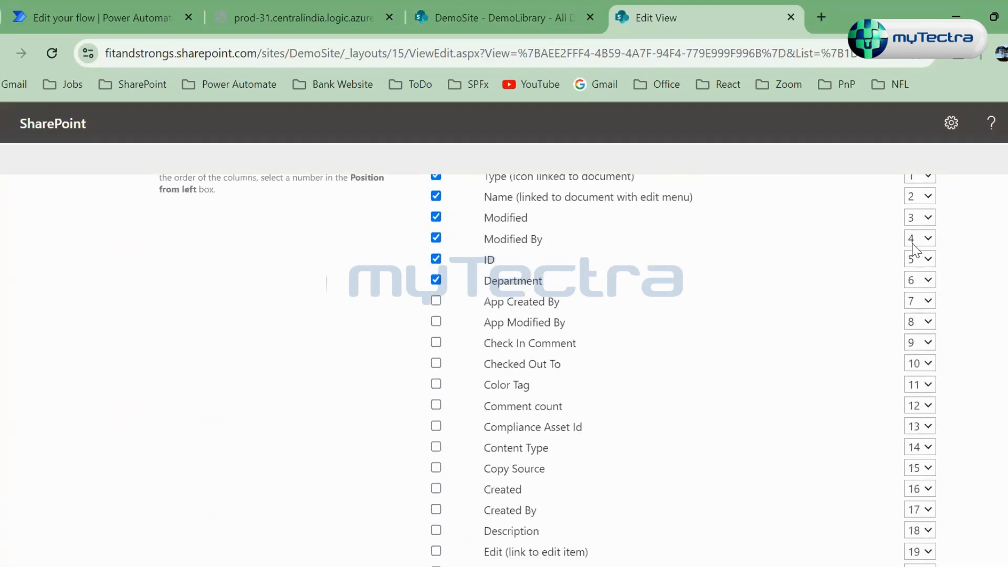
{"action": "scroll", "coordinate": [866, 283], "scroll_direction": "up", "scroll_amount": 6}
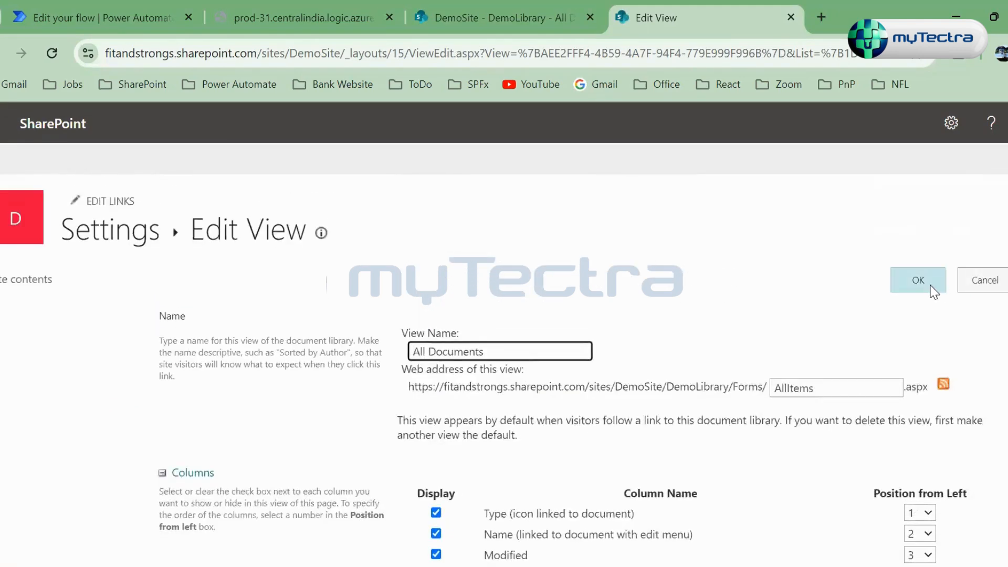
{"action": "left_click", "coordinate": [789, 19]}
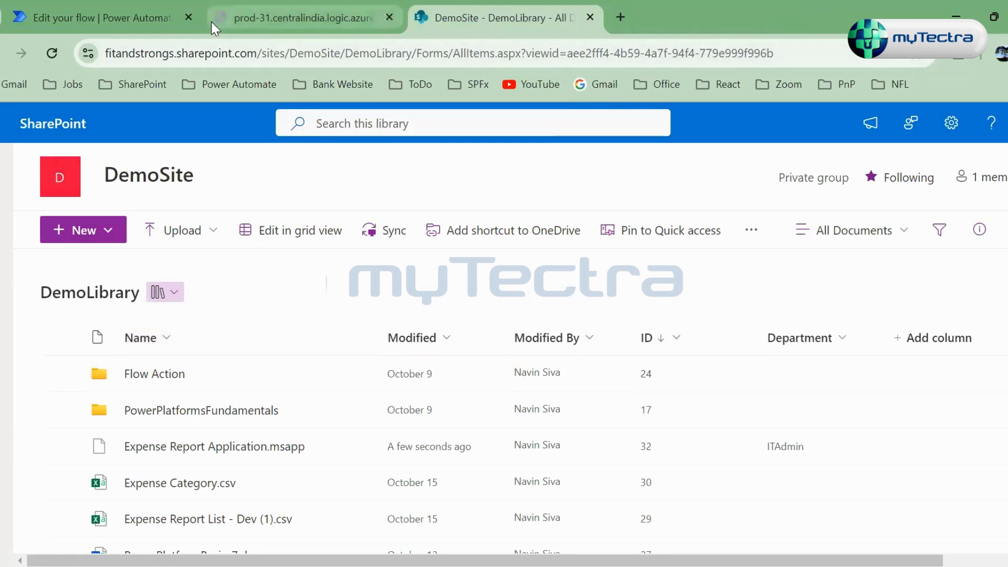
Step: Return to the flow and compare the Get file properties Id and view-limiting choices with the columns shown in DemoLibrary
{"action": "left_click", "coordinate": [126, 14]}
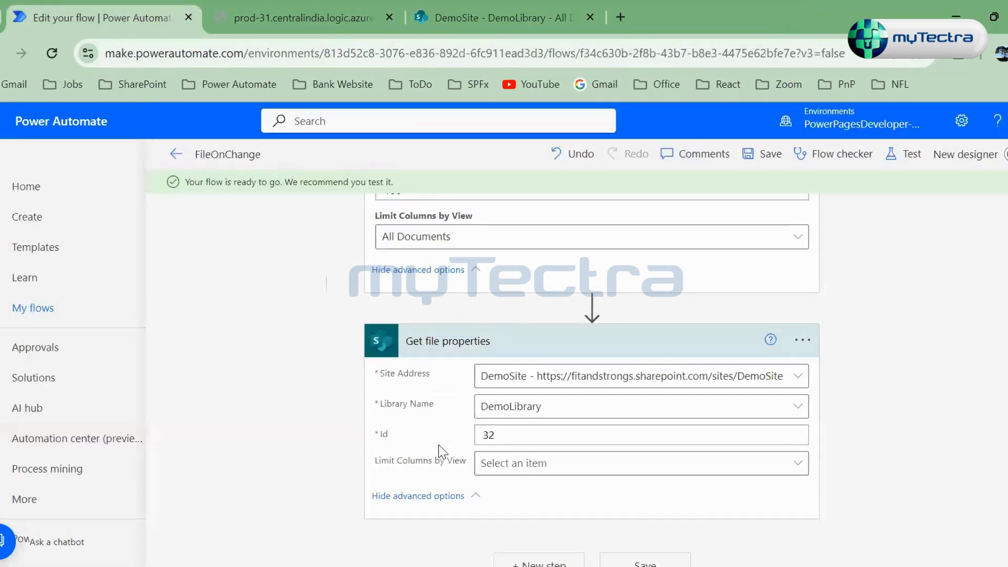
{"action": "left_click", "coordinate": [548, 471]}
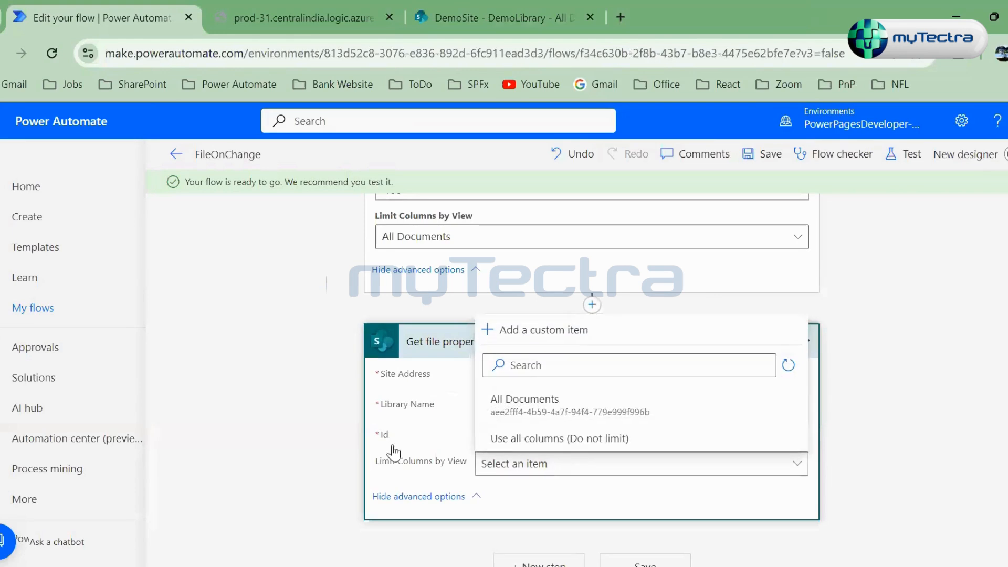
{"action": "left_click", "coordinate": [281, 448]}
{"action": "left_click_drag", "start_coordinate": [503, 436], "coordinate": [474, 436]}
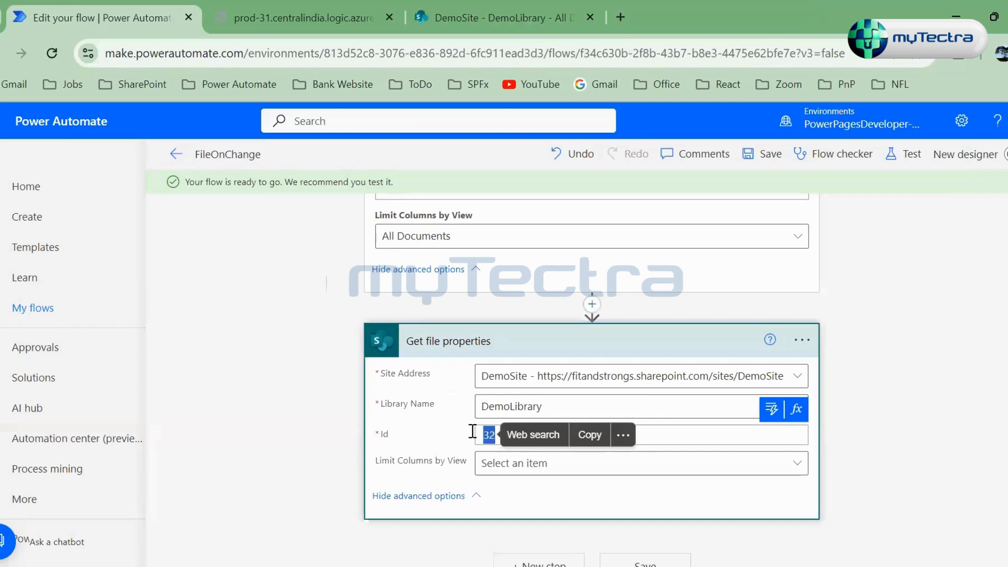
{"action": "left_click", "coordinate": [424, 436]}
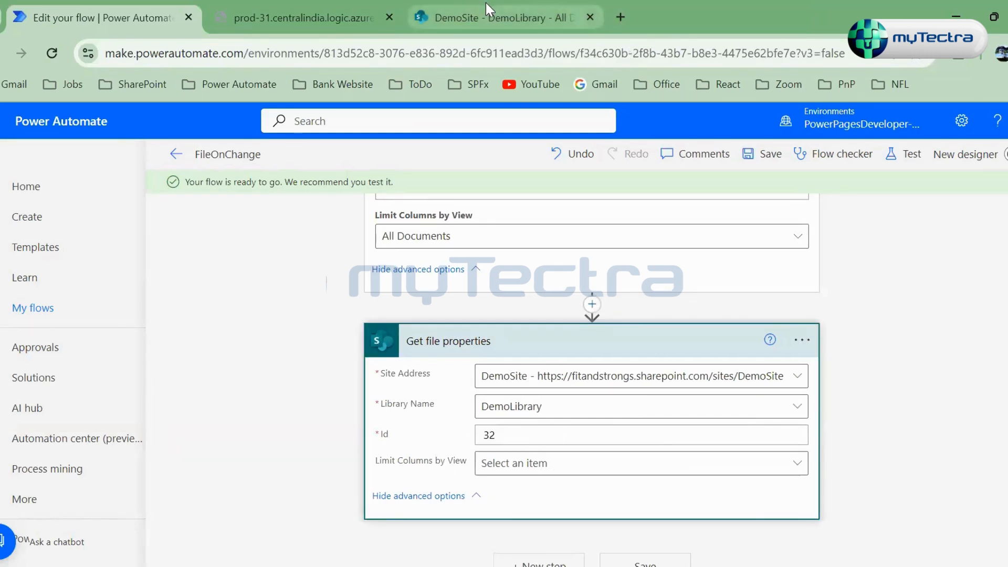
{"action": "left_click", "coordinate": [486, 15]}
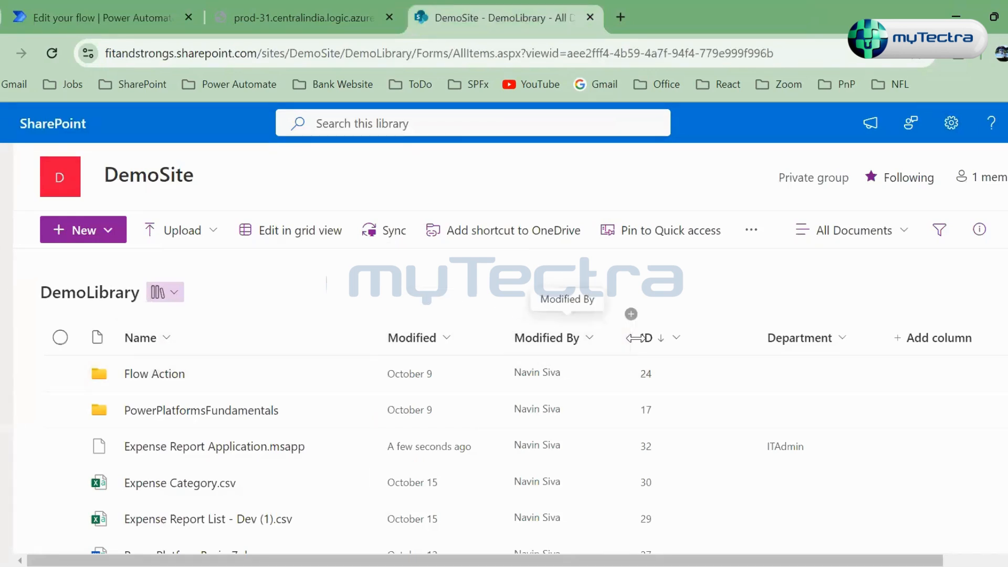
{"action": "left_click", "coordinate": [100, 17]}
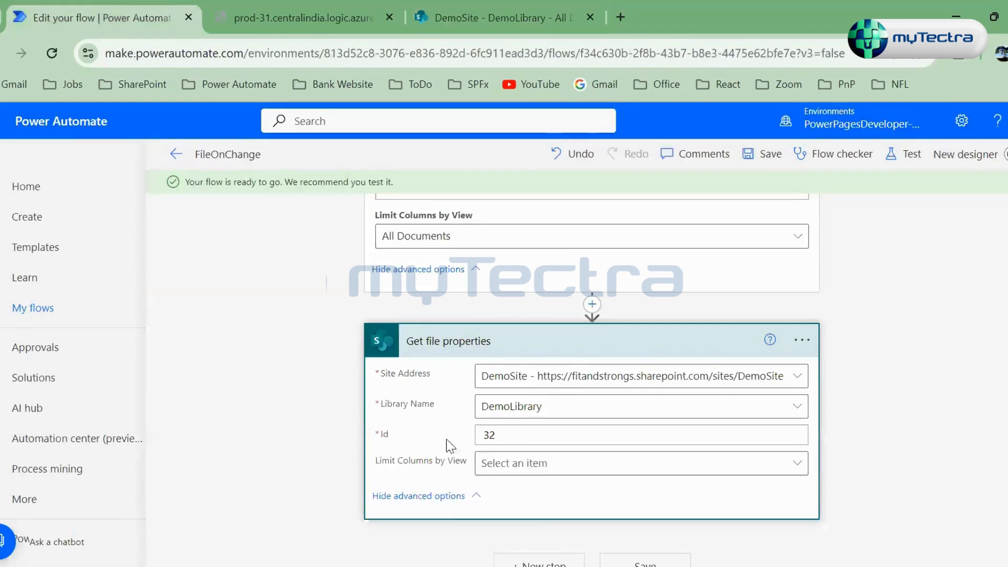
Step: Limit the Get file properties columns to the All Documents view and save the flow
{"action": "left_click", "coordinate": [545, 466]}
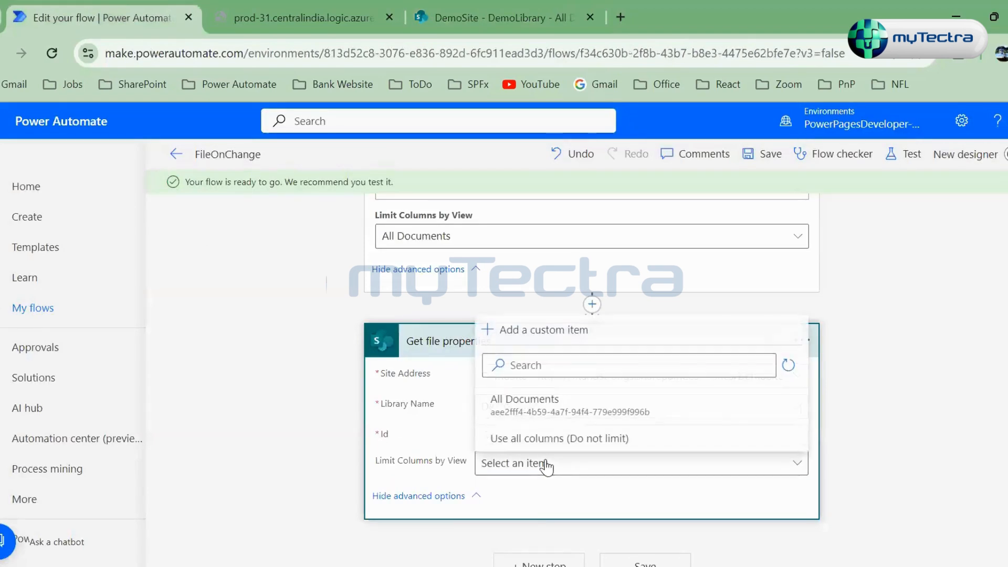
{"action": "left_click", "coordinate": [543, 418]}
{"action": "scroll", "coordinate": [562, 467], "scroll_direction": "down", "scroll_amount": 1}
{"action": "left_click", "coordinate": [645, 542]}
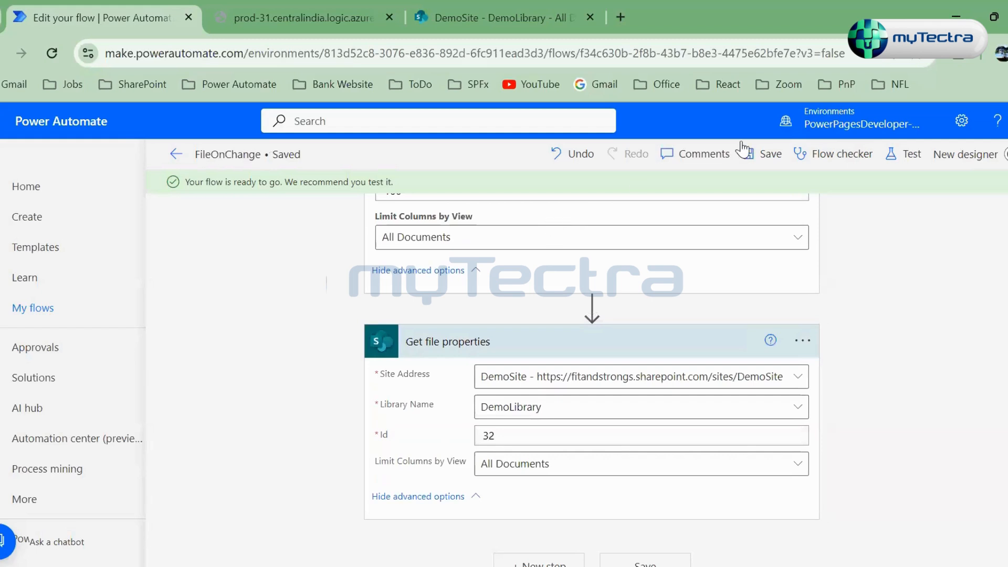
Step: Test the flow and open the Get files (properties only) output from the run in pretty-printed form
{"action": "left_click", "coordinate": [901, 154]}
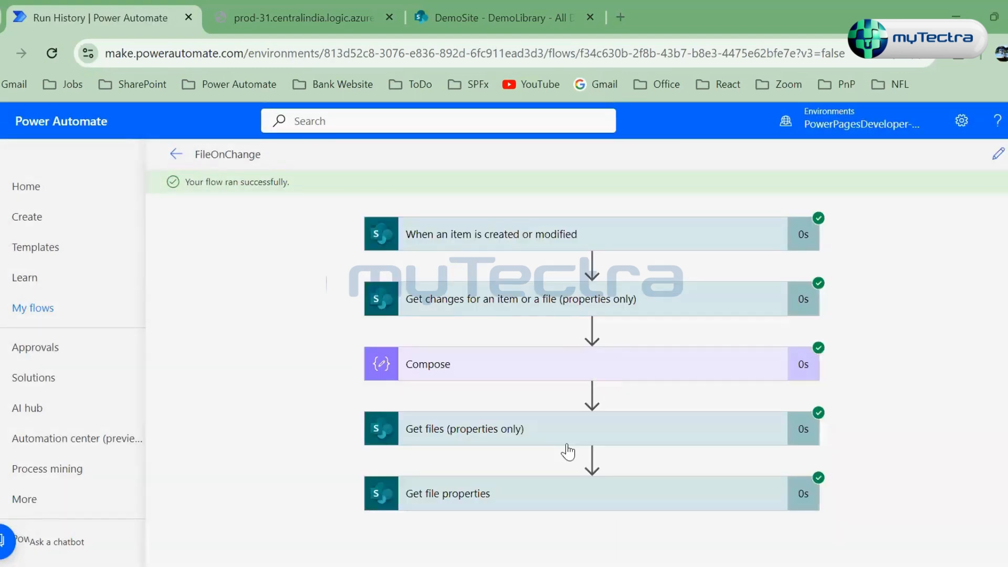
{"action": "left_click", "coordinate": [562, 429]}
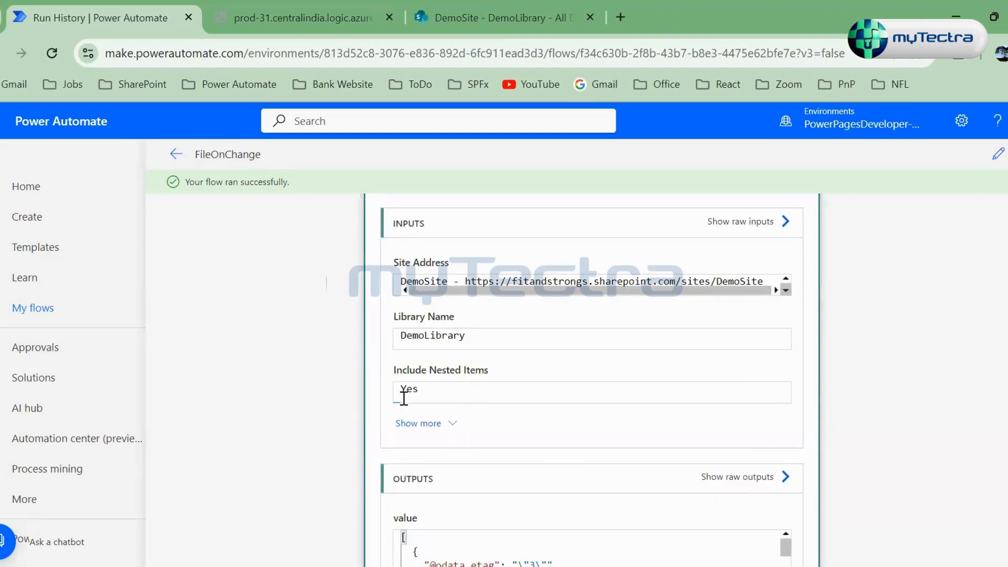
{"action": "scroll", "coordinate": [346, 412], "scroll_direction": "down", "scroll_amount": 2}
{"action": "left_click", "coordinate": [446, 393]}
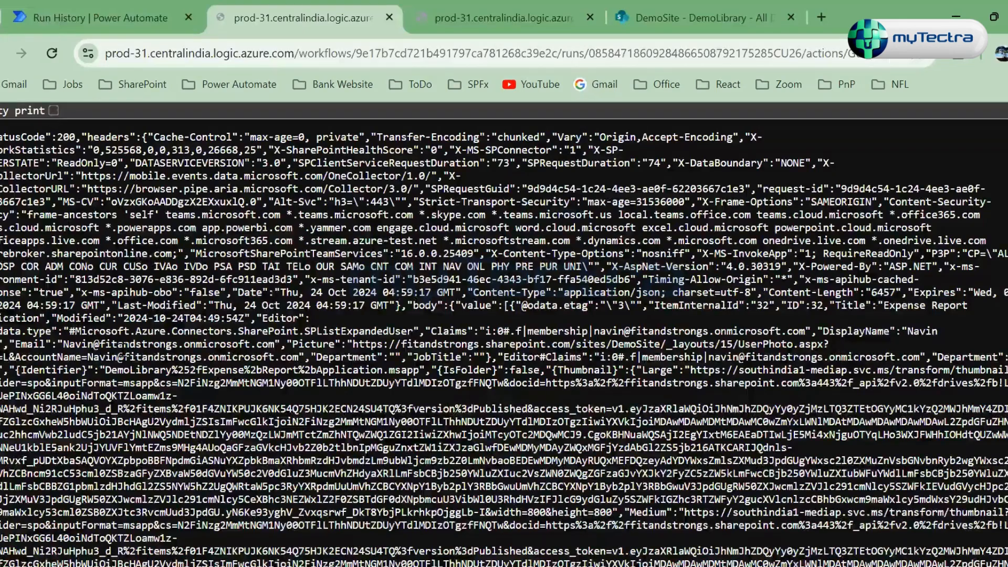
{"action": "left_click", "coordinate": [53, 111]}
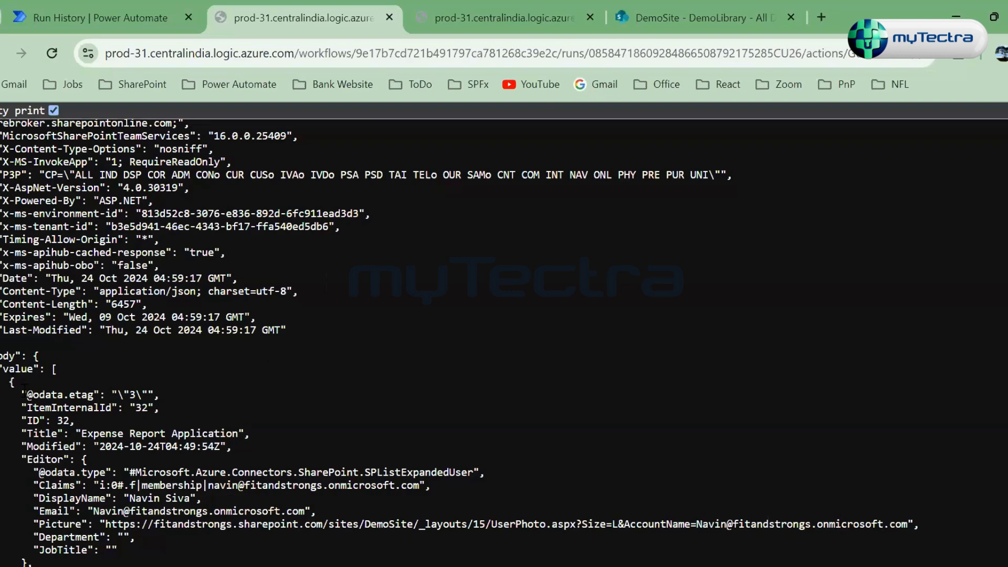
Step: Show the raw outputs of Get file properties in the run and examine how its body object is structured
{"action": "left_click", "coordinate": [146, 21]}
{"action": "left_click", "coordinate": [710, 520]}
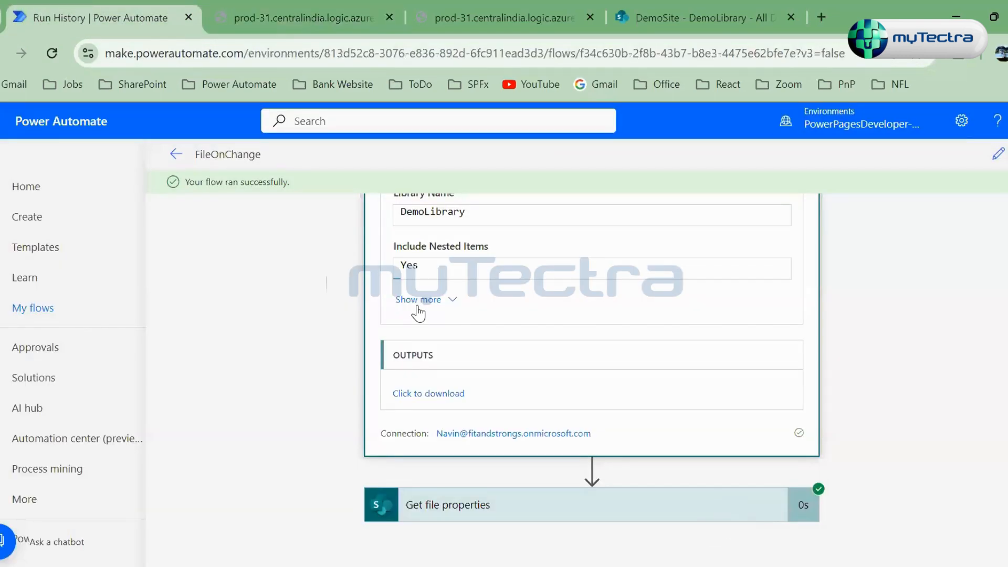
{"action": "scroll", "coordinate": [370, 402], "scroll_direction": "down", "scroll_amount": 2}
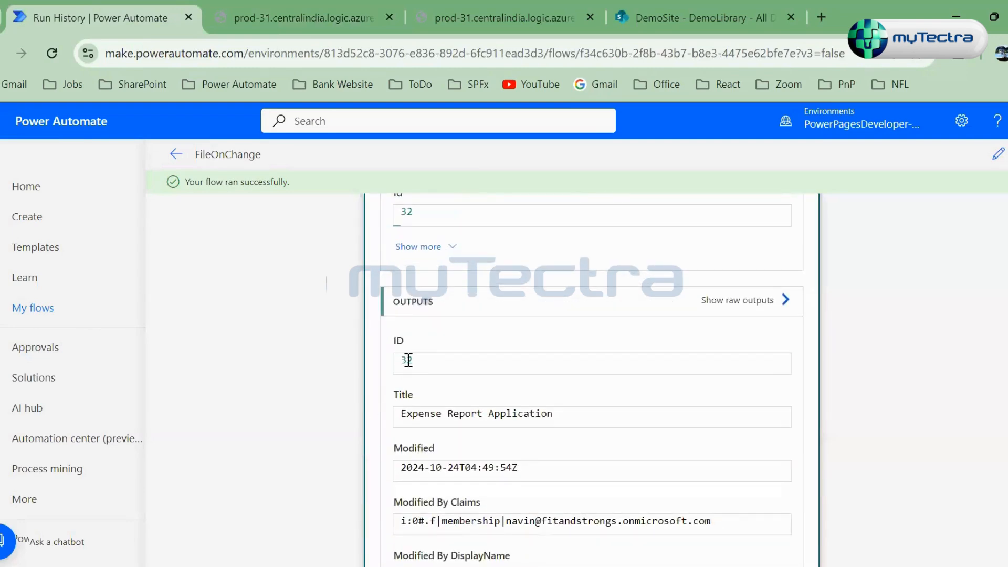
{"action": "left_click", "coordinate": [740, 303]}
{"action": "scroll", "coordinate": [664, 394], "scroll_direction": "down", "scroll_amount": 3}
{"action": "scroll", "coordinate": [655, 394], "scroll_direction": "down", "scroll_amount": 4}
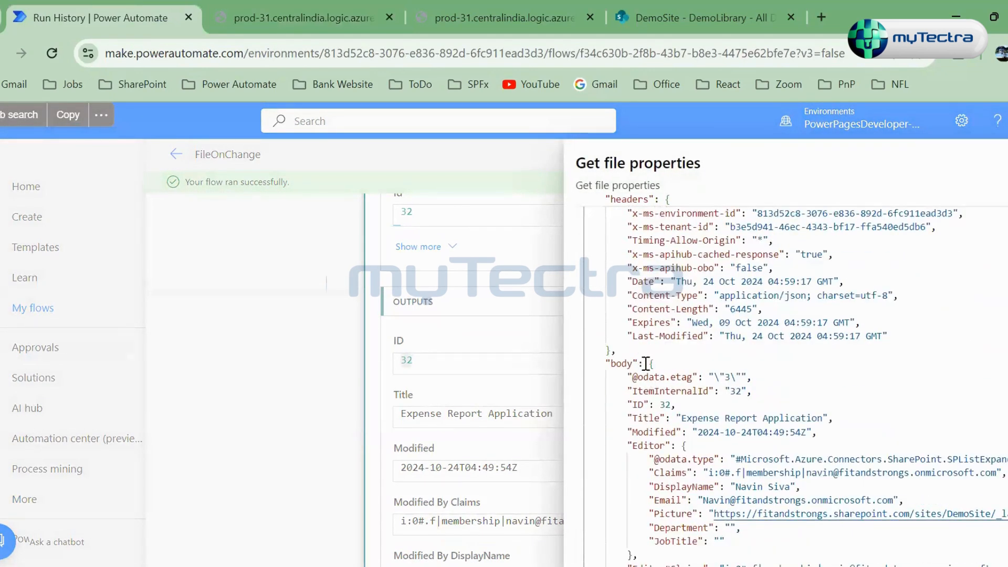
{"action": "left_click_drag", "start_coordinate": [611, 363], "coordinate": [652, 363]}
{"action": "left_click", "coordinate": [652, 363]}
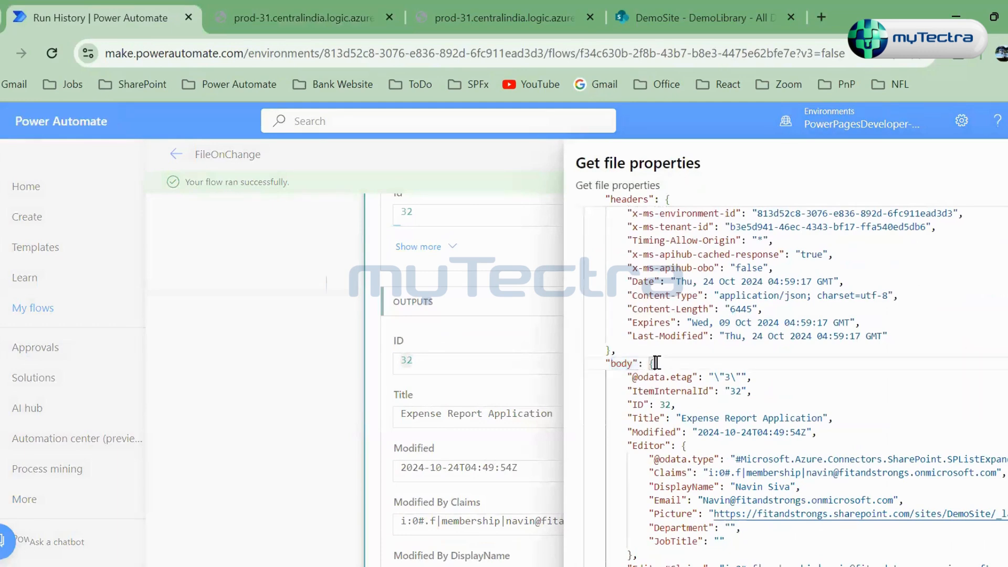
Step: Examine the value array in the Get files (properties only) output for comparison with the single-file body
{"action": "left_click", "coordinate": [310, 6]}
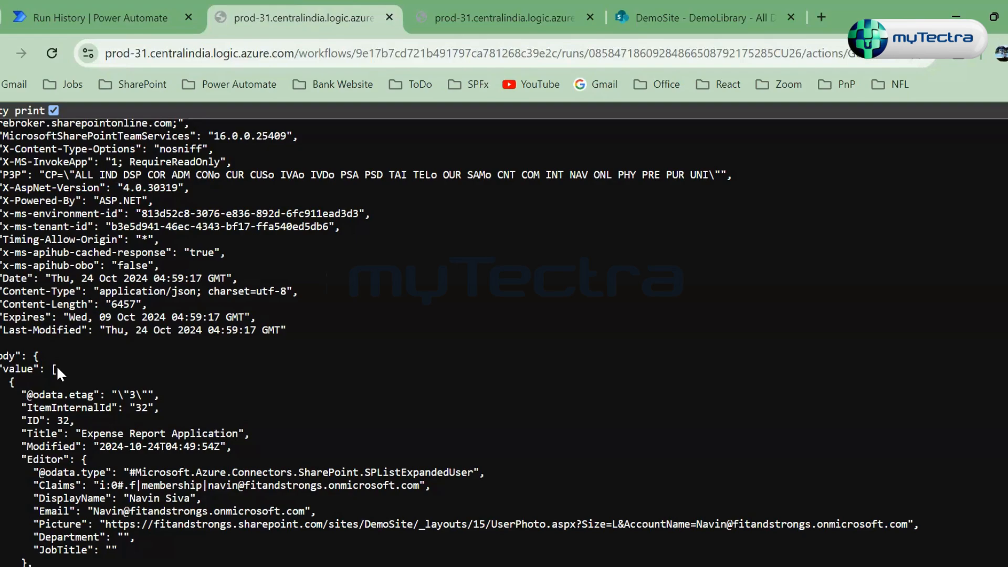
{"action": "left_click_drag", "start_coordinate": [8, 382], "coordinate": [146, 389]}
{"action": "scroll", "coordinate": [105, 428], "scroll_direction": "down", "scroll_amount": 1}
{"action": "scroll", "coordinate": [95, 440], "scroll_direction": "down", "scroll_amount": 6}
{"action": "left_click", "coordinate": [147, 390]}
Step: Read the remaining properties in the Get file properties raw outputs and close them
{"action": "left_click", "coordinate": [134, 11]}
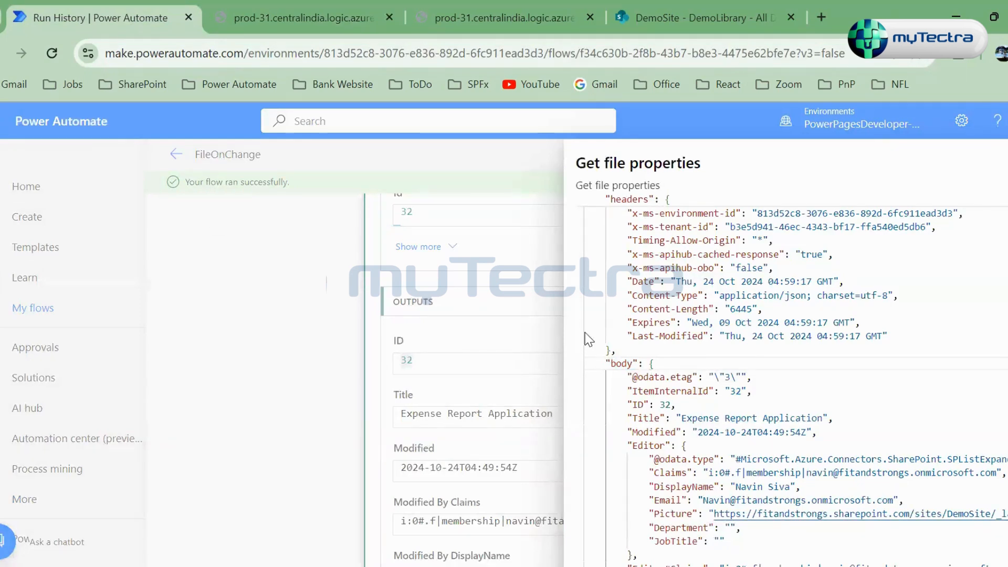
{"action": "scroll", "coordinate": [764, 423], "scroll_direction": "down", "scroll_amount": 5}
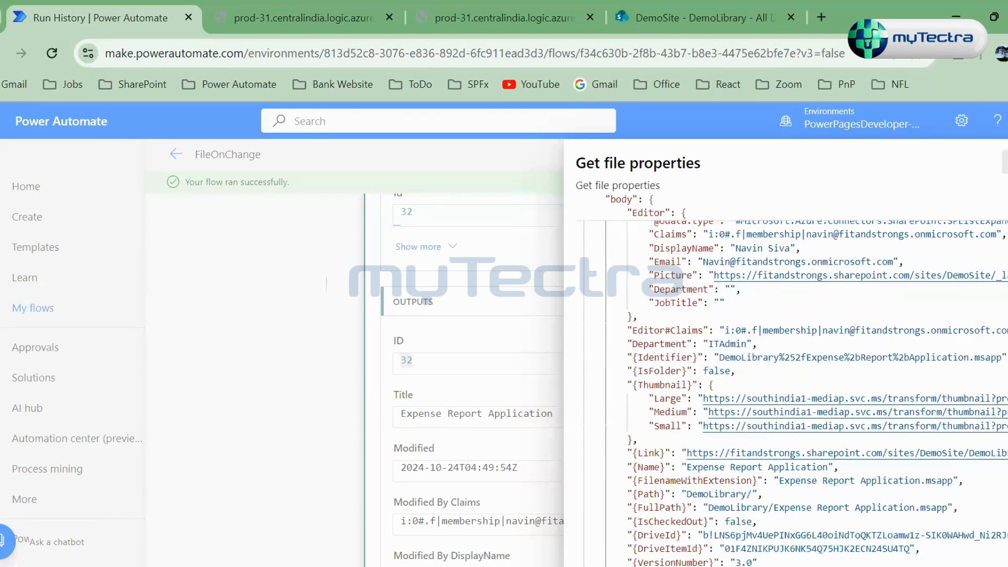
{"action": "left_click", "coordinate": [1005, 158]}
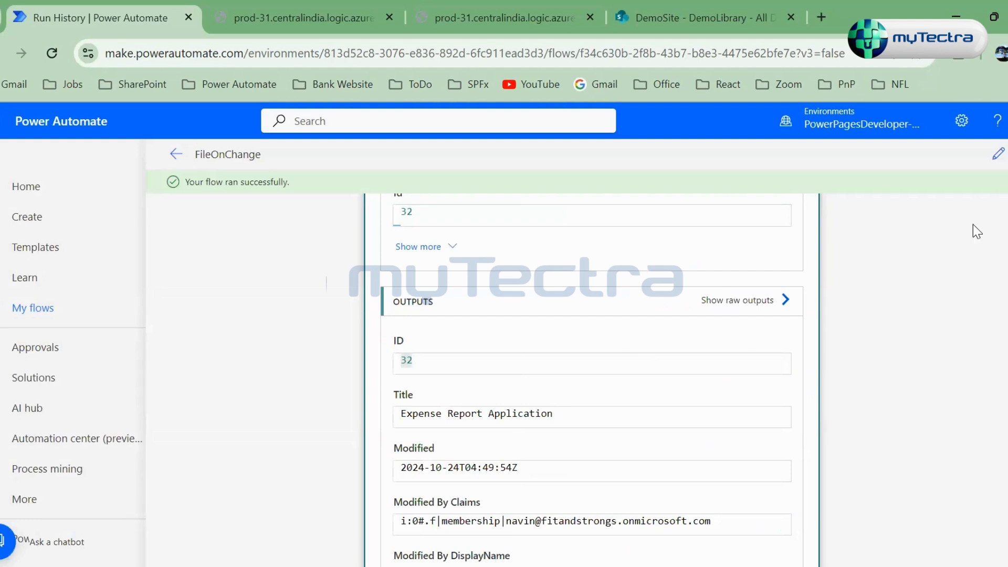
Step: Return the FileOnChange flow to editing and collapse its Get files (properties only) and Get file properties actions
{"action": "scroll", "coordinate": [536, 377], "scroll_direction": "up", "scroll_amount": 6}
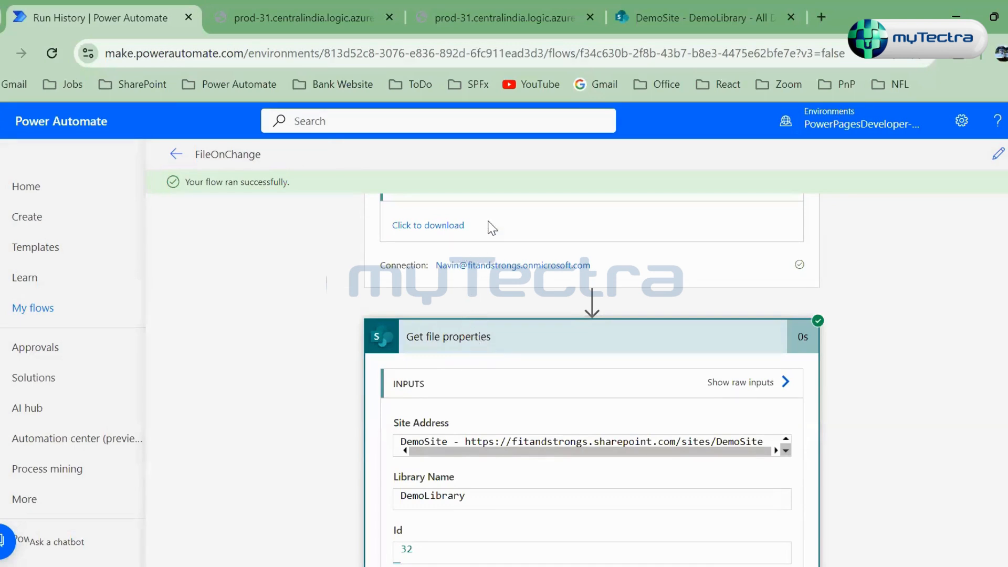
{"action": "left_click", "coordinate": [998, 154]}
{"action": "scroll", "coordinate": [451, 400], "scroll_direction": "down", "scroll_amount": 8}
{"action": "scroll", "coordinate": [490, 310], "scroll_direction": "up", "scroll_amount": 5}
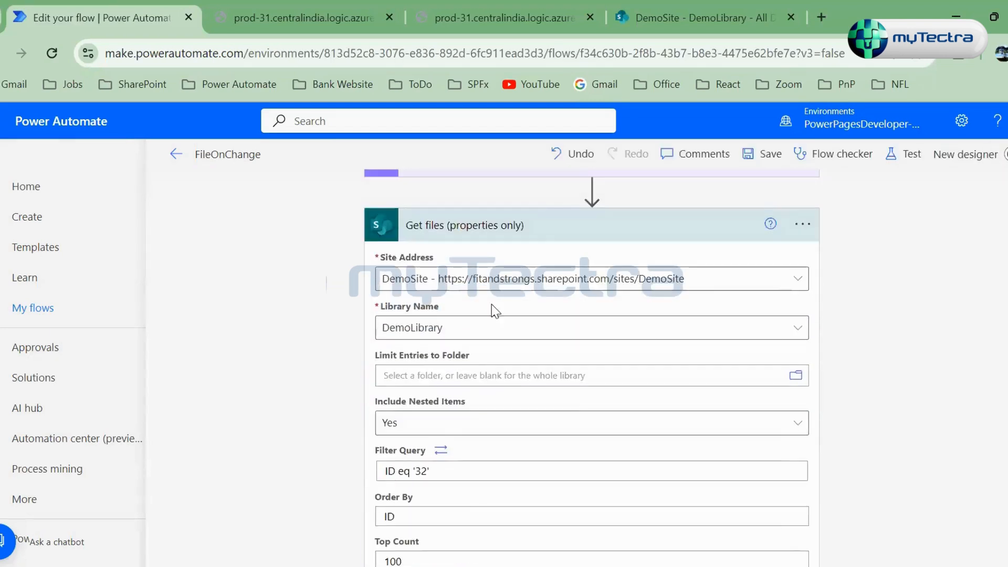
{"action": "left_click", "coordinate": [542, 233]}
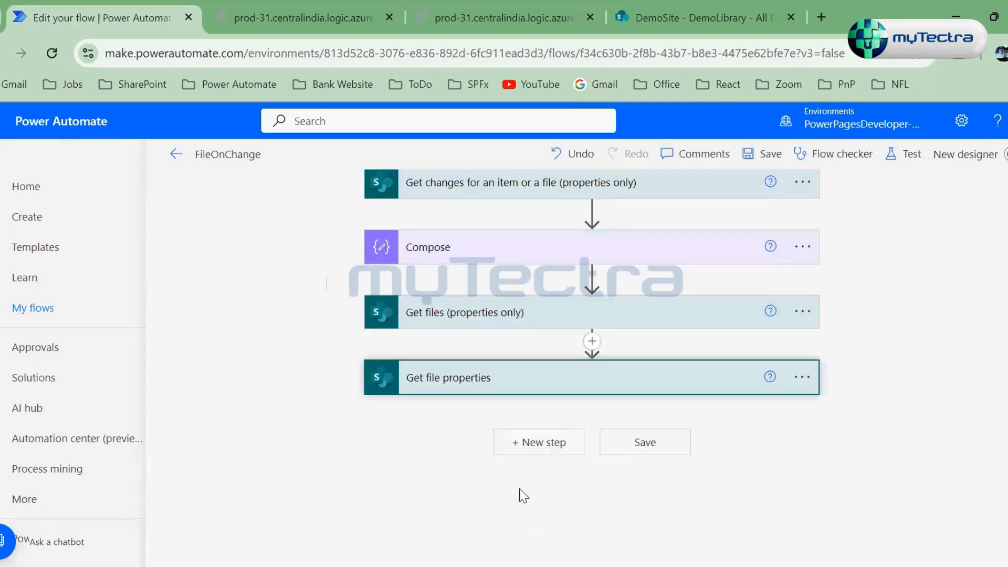
Step: Add a SharePoint Get item action after Get file properties in the FileOnChange flow
{"action": "left_click", "coordinate": [524, 443]}
{"action": "left_click", "coordinate": [447, 479]}
{"action": "type", "text": "gte item"}
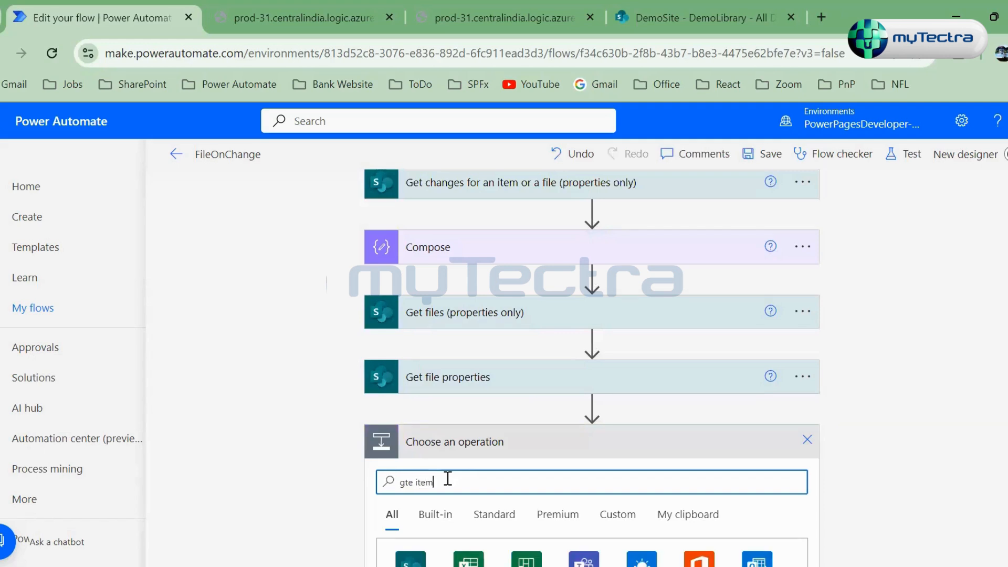
{"action": "scroll", "coordinate": [198, 376], "scroll_direction": "down", "scroll_amount": 3}
{"action": "double_click", "coordinate": [409, 321]}
{"action": "type", "text": "get"}
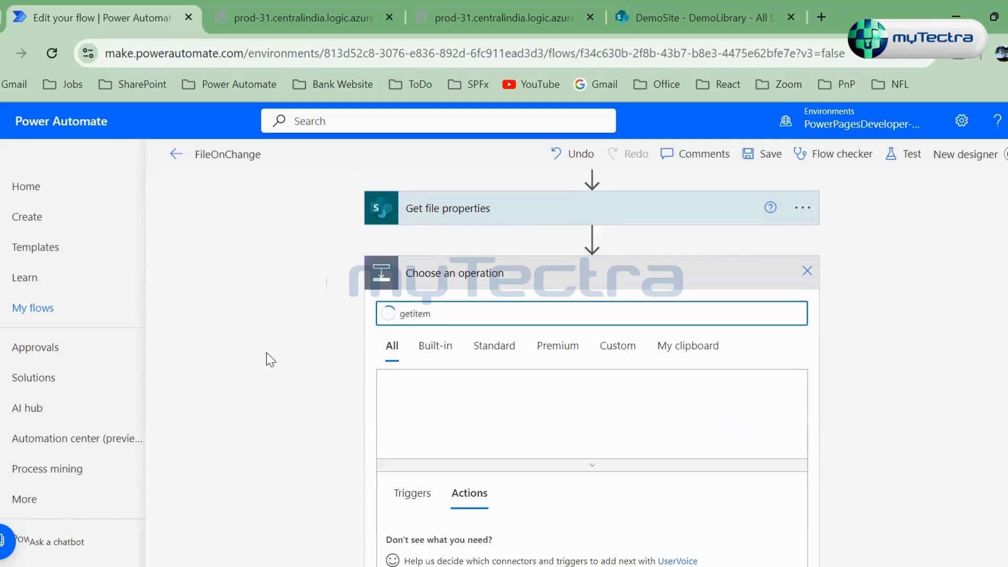
{"action": "scroll", "coordinate": [318, 336], "scroll_direction": "down", "scroll_amount": 2}
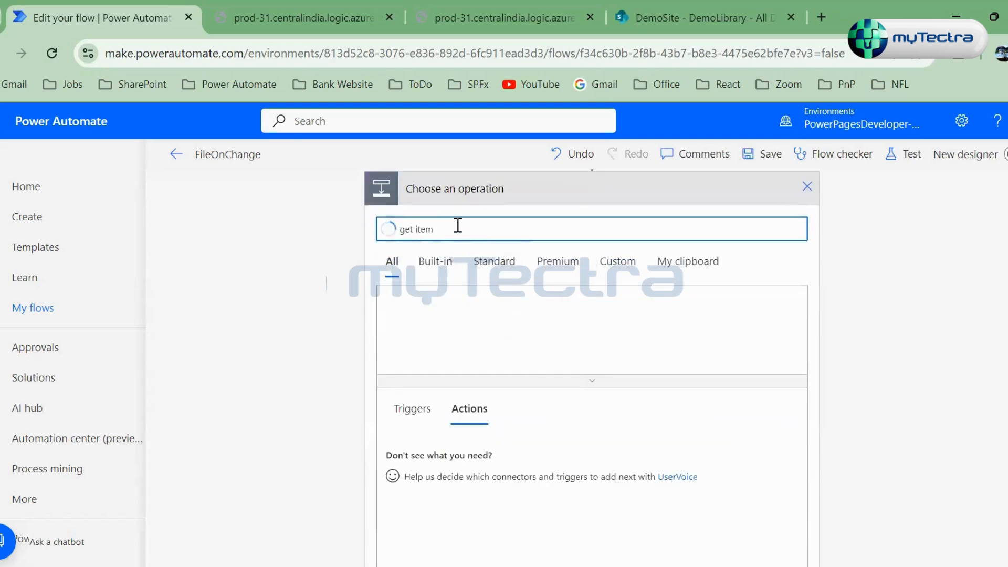
{"action": "scroll", "coordinate": [271, 473], "scroll_direction": "down", "scroll_amount": 2}
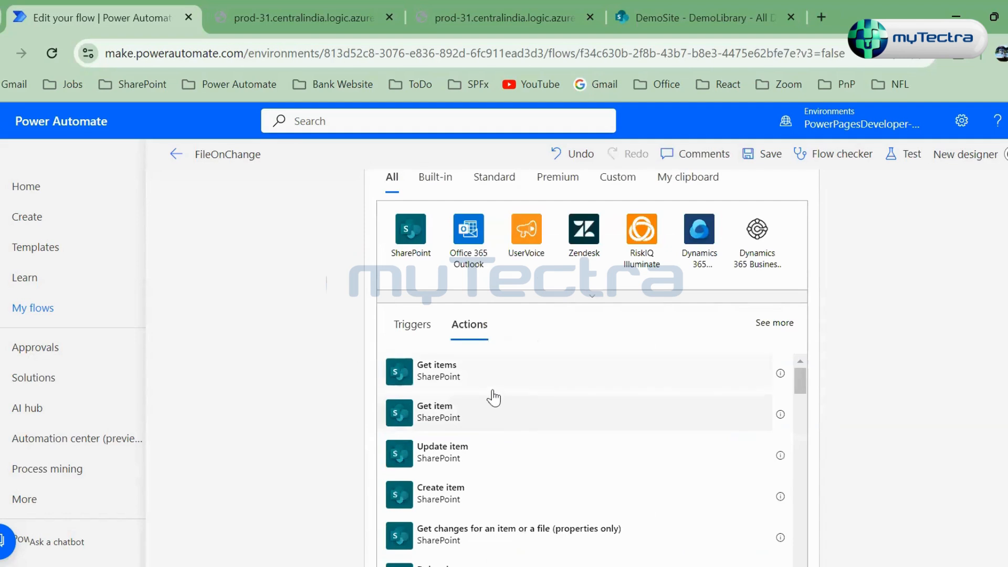
{"action": "left_click", "coordinate": [490, 398]}
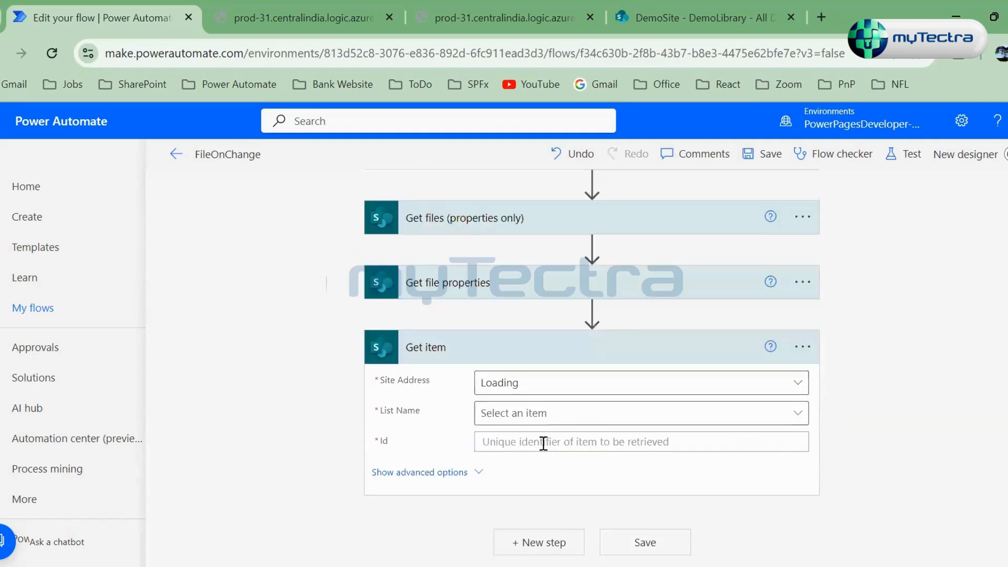
Step: Set the Get item action's site address to DemoSite and its list name to AvantorSupport
{"action": "left_click", "coordinate": [580, 416]}
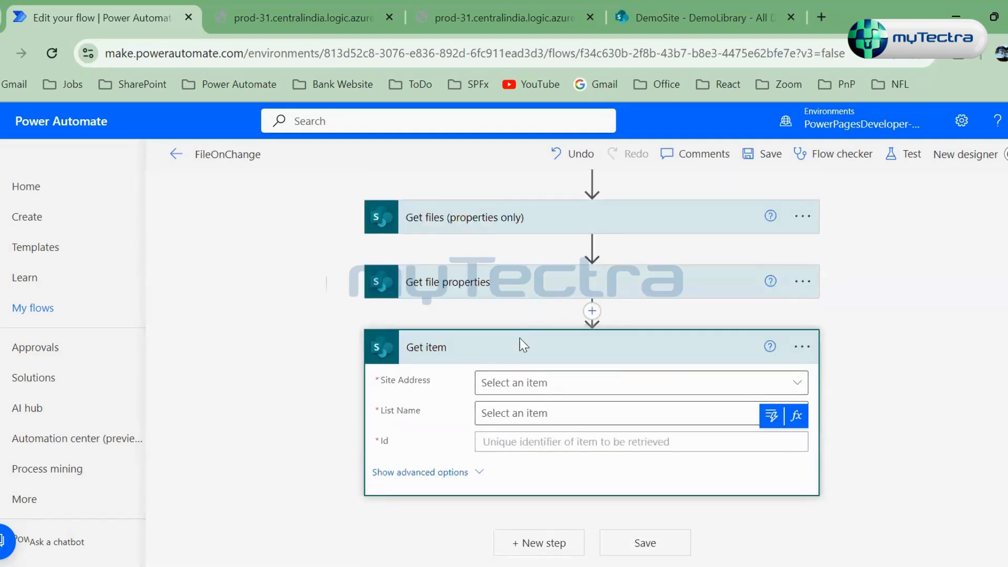
{"action": "left_click", "coordinate": [464, 286]}
{"action": "scroll", "coordinate": [420, 424], "scroll_direction": "down", "scroll_amount": 3}
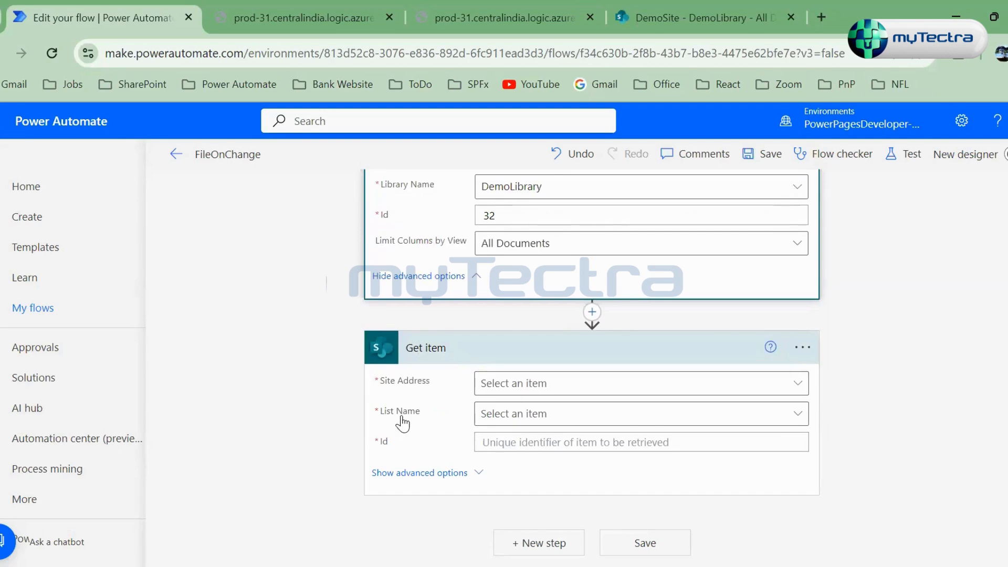
{"action": "left_click", "coordinate": [595, 386]}
{"action": "left_click", "coordinate": [577, 344]}
{"action": "left_click", "coordinate": [578, 414]}
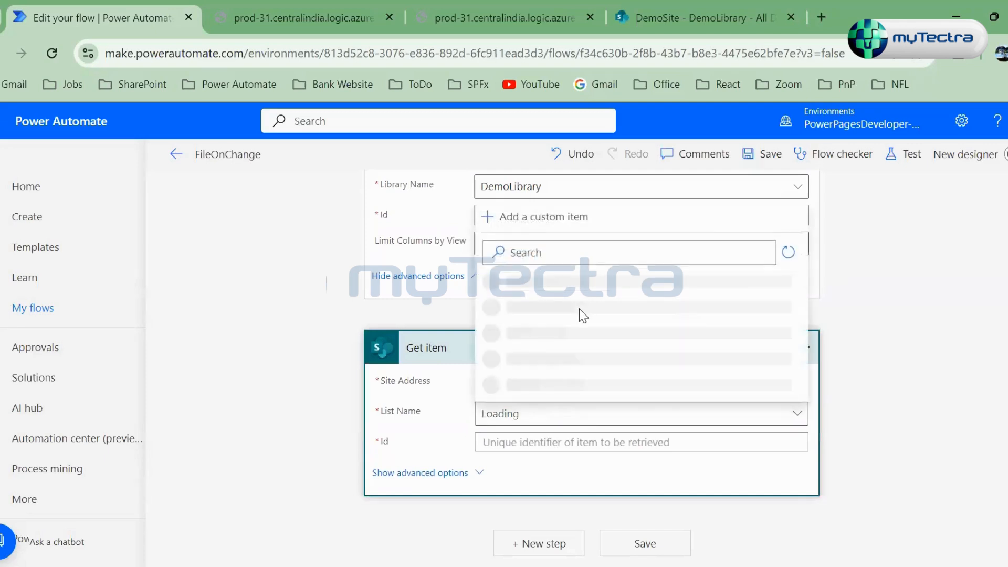
{"action": "left_click", "coordinate": [604, 284]}
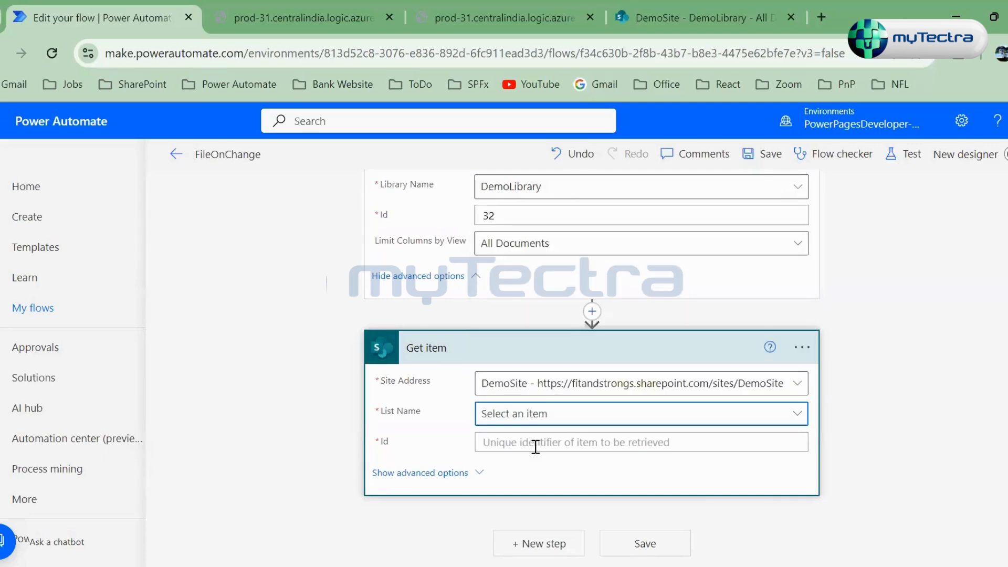
Step: Switch to SharePoint and open DemoSite's AvantorSupport list to look up the ID of the Test Title Flow item
{"action": "left_click", "coordinate": [657, 10]}
{"action": "left_click", "coordinate": [329, 55]}
{"action": "type", "text": "demo"}
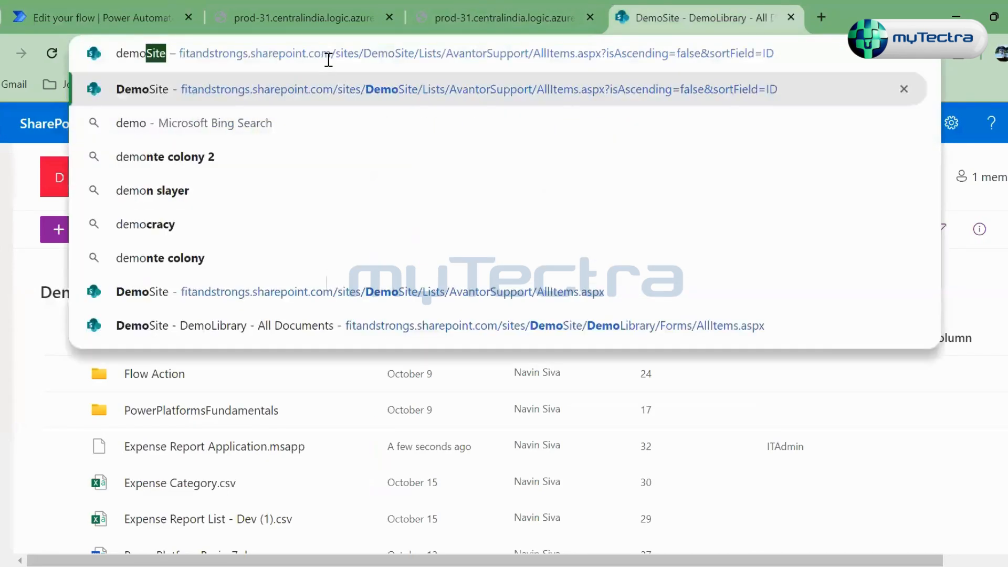
{"action": "key", "text": "Return"}
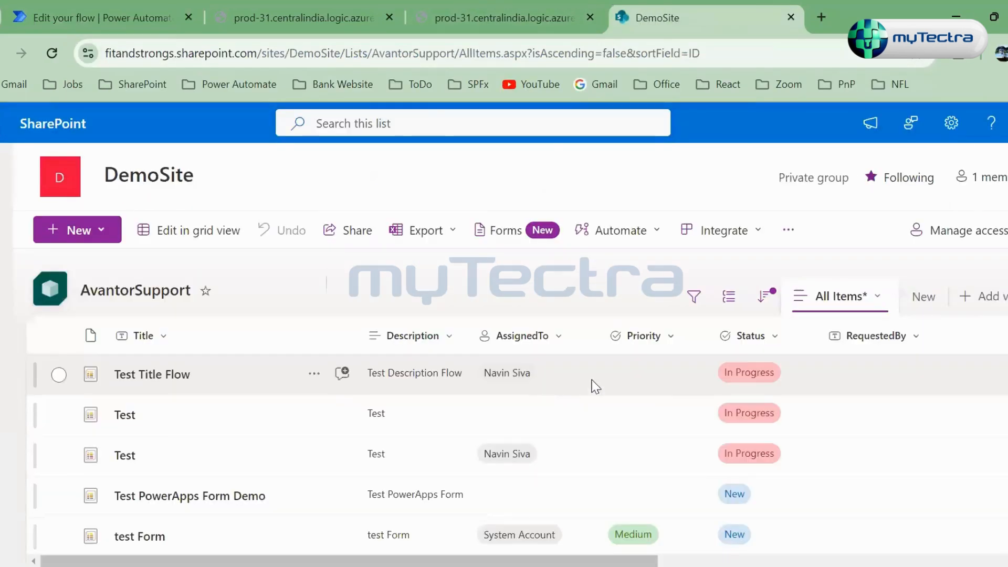
{"action": "scroll", "coordinate": [683, 386], "scroll_direction": "right", "scroll_amount": 5}
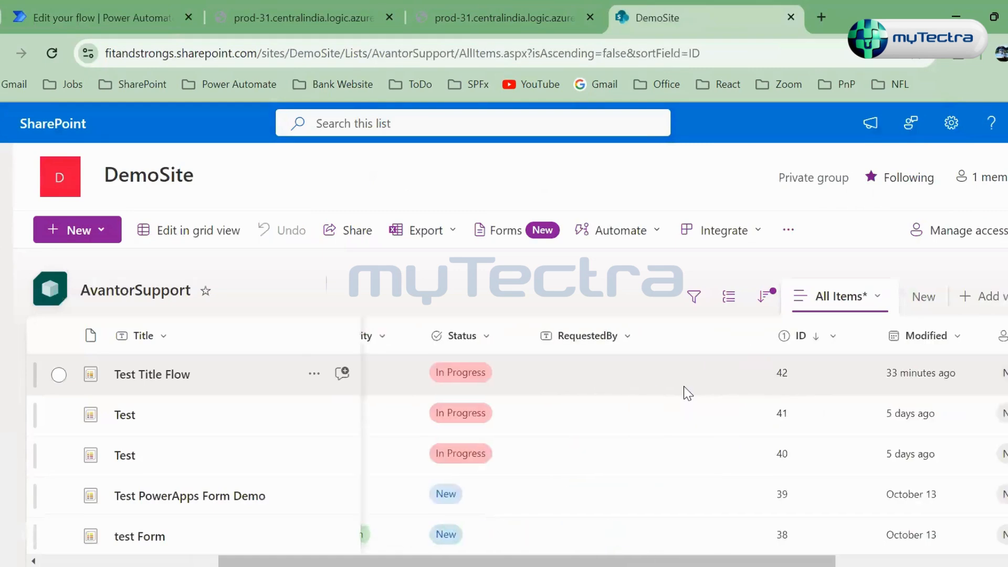
Step: Return to the FileOnChange flow, set the Get item Id to 42 and show its advanced options
{"action": "left_click", "coordinate": [156, 2]}
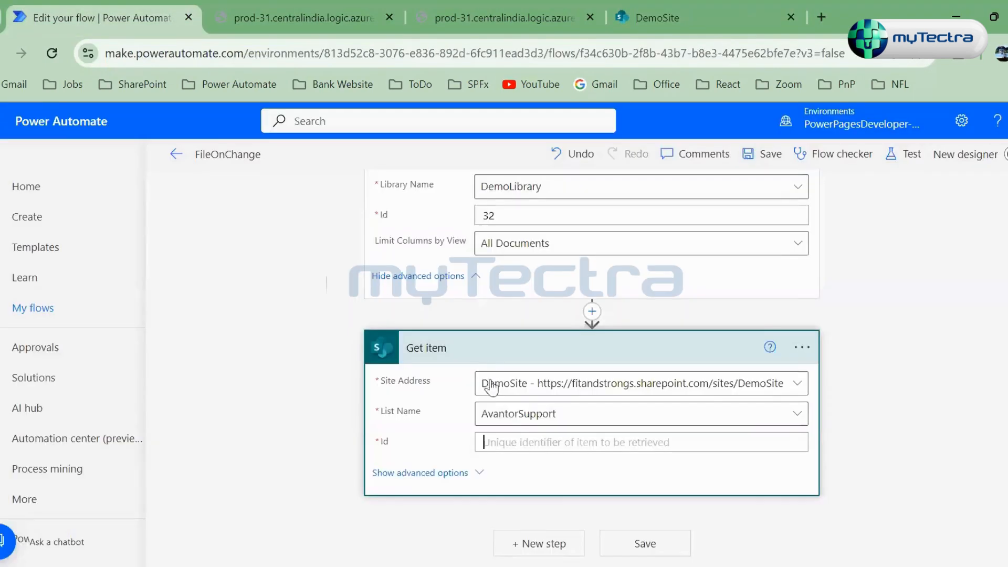
{"action": "left_click", "coordinate": [505, 442]}
{"action": "type", "text": "42"}
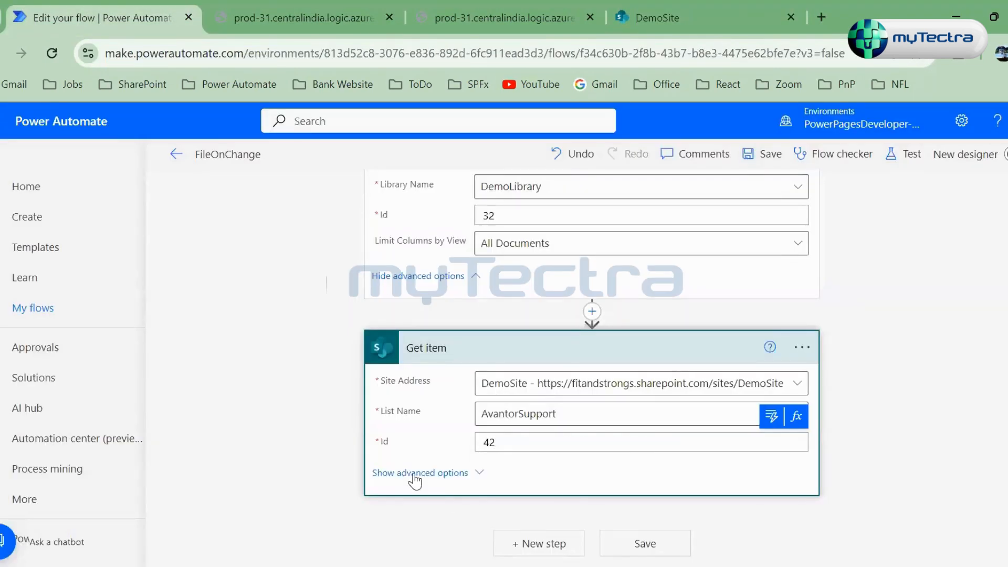
{"action": "left_click", "coordinate": [419, 472]}
{"action": "scroll", "coordinate": [420, 432], "scroll_direction": "down", "scroll_amount": 1}
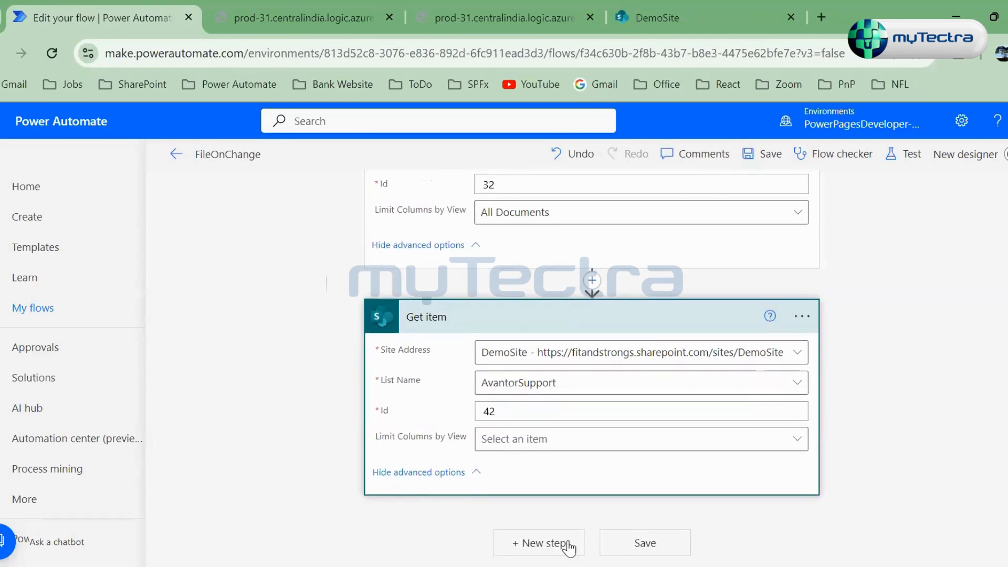
Step: Add a SharePoint Get items action after Get item
{"action": "scroll", "coordinate": [468, 271], "scroll_direction": "up", "scroll_amount": 5}
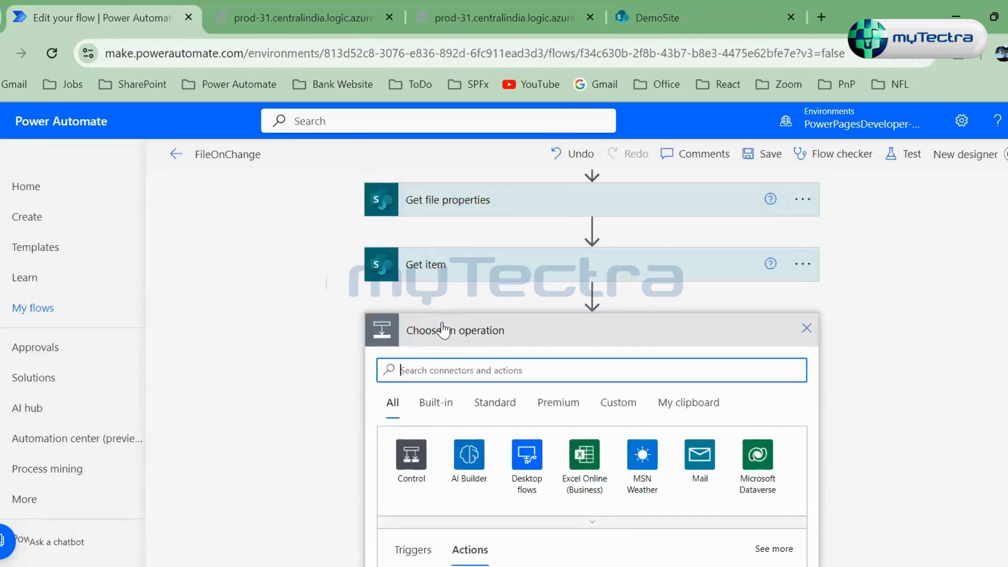
{"action": "type", "text": "get items"}
{"action": "scroll", "coordinate": [456, 335], "scroll_direction": "down", "scroll_amount": 3}
{"action": "scroll", "coordinate": [446, 409], "scroll_direction": "down", "scroll_amount": 2}
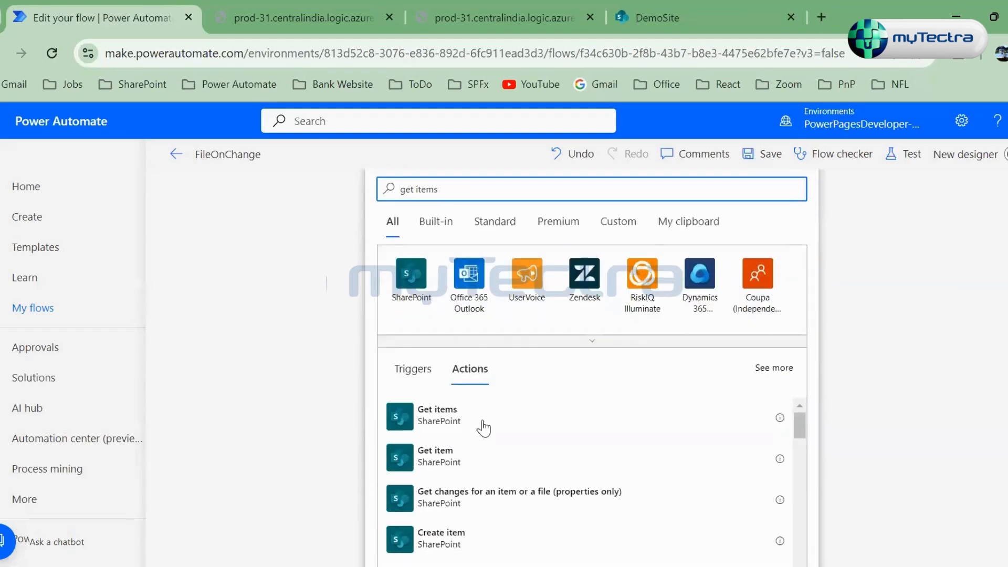
{"action": "left_click", "coordinate": [483, 427]}
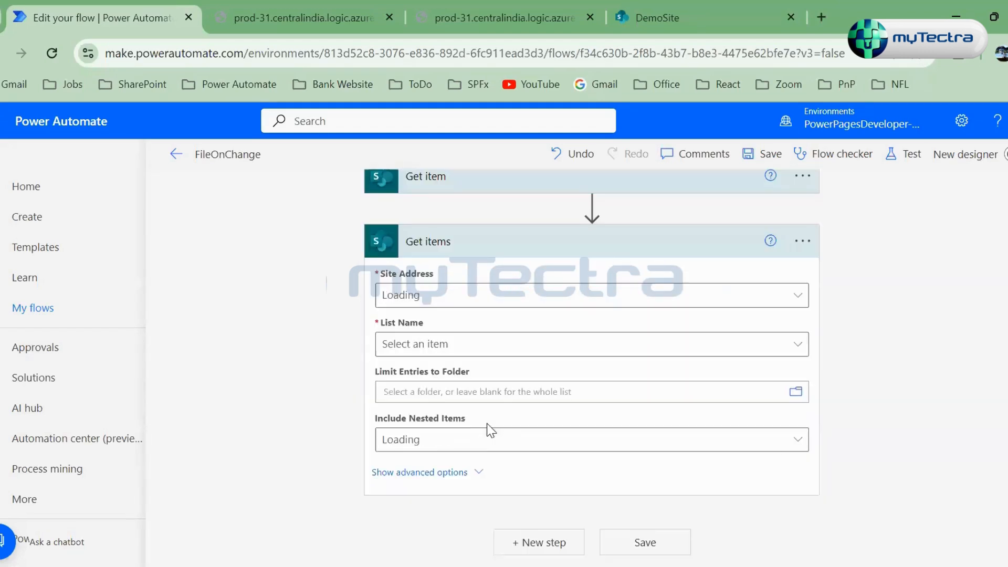
Step: Set Get items to the AvantorSupport list on DemoSite, and save and test-run the flow
{"action": "left_click", "coordinate": [496, 299]}
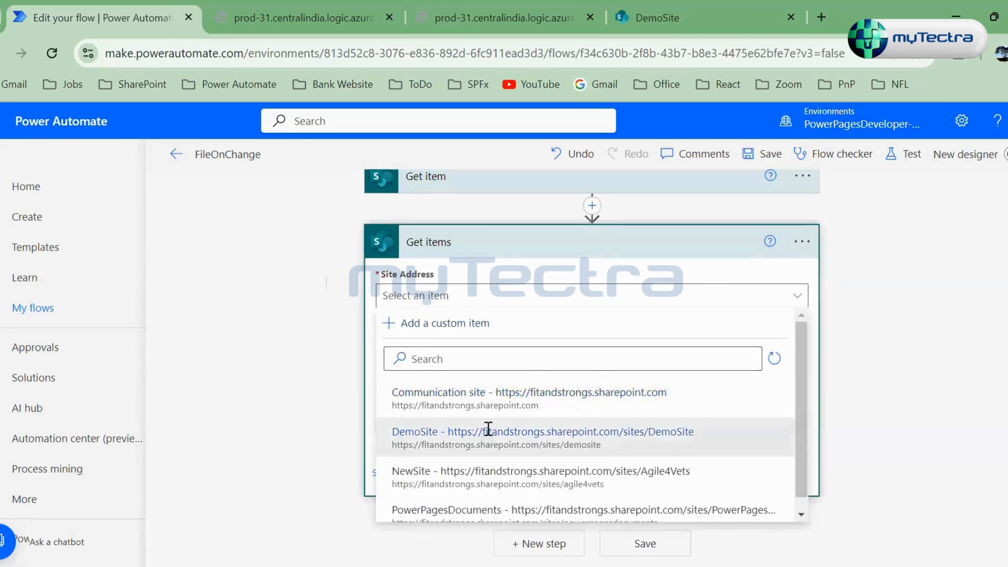
{"action": "left_click", "coordinate": [488, 431]}
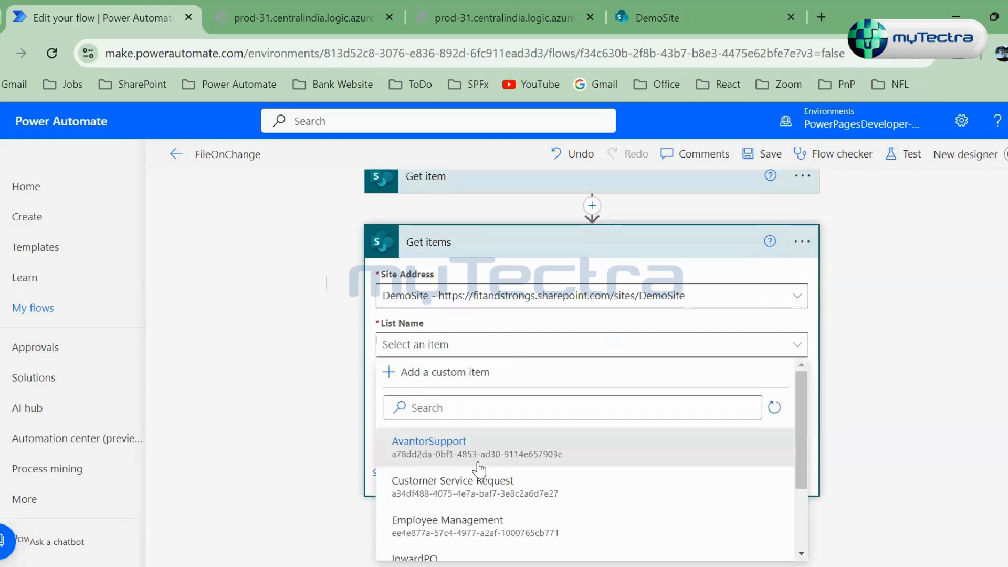
{"action": "left_click", "coordinate": [479, 447]}
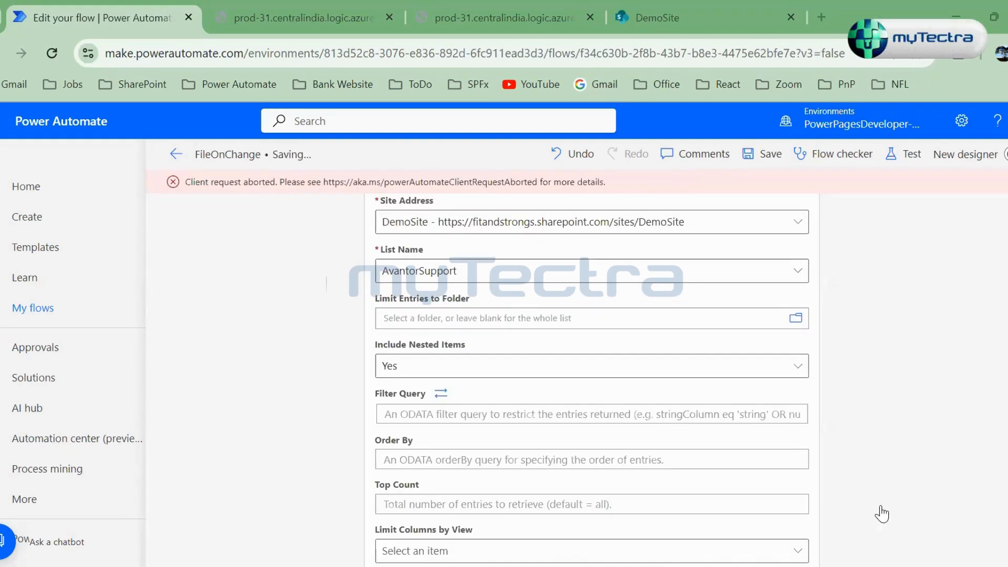
{"action": "scroll", "coordinate": [439, 337], "scroll_direction": "up", "scroll_amount": 2}
{"action": "scroll", "coordinate": [438, 337], "scroll_direction": "down", "scroll_amount": 1}
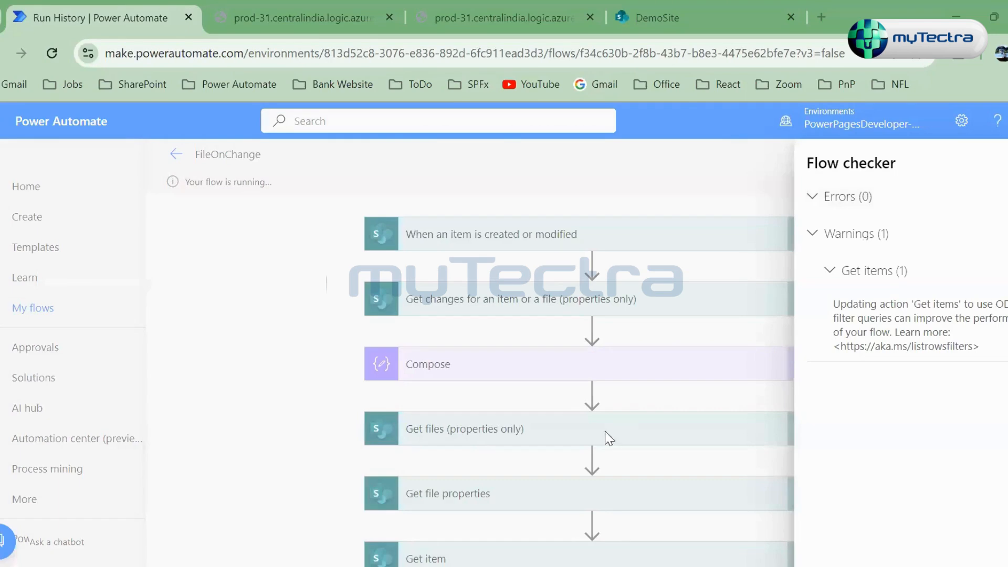
Step: Expand Get item in the run and compare its input Id with the ID in its outputs
{"action": "left_click", "coordinate": [553, 443]}
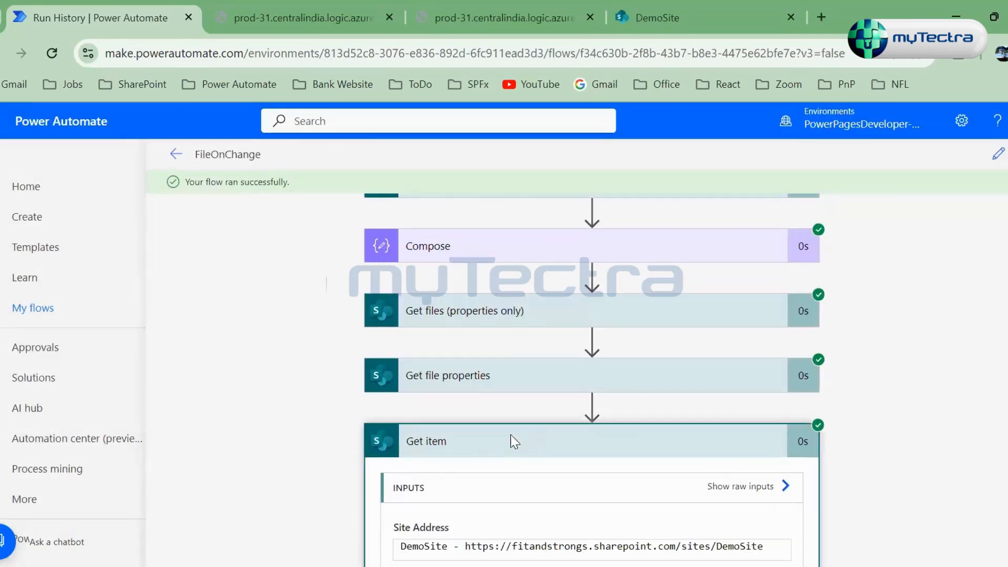
{"action": "scroll", "coordinate": [315, 430], "scroll_direction": "down", "scroll_amount": 5}
{"action": "scroll", "coordinate": [367, 398], "scroll_direction": "down", "scroll_amount": 1}
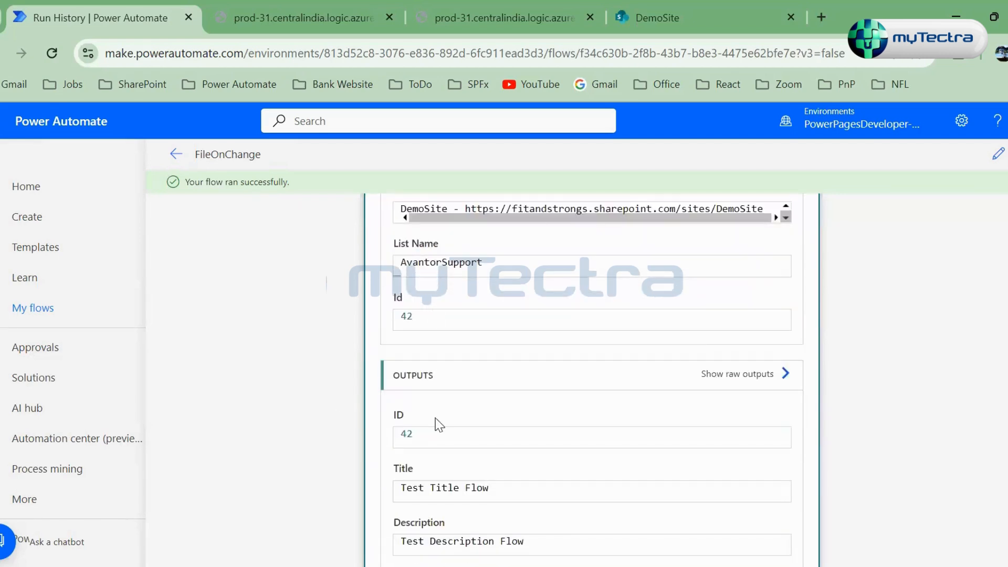
{"action": "scroll", "coordinate": [439, 414], "scroll_direction": "down", "scroll_amount": 3}
{"action": "left_click_drag", "start_coordinate": [434, 262], "coordinate": [391, 271]}
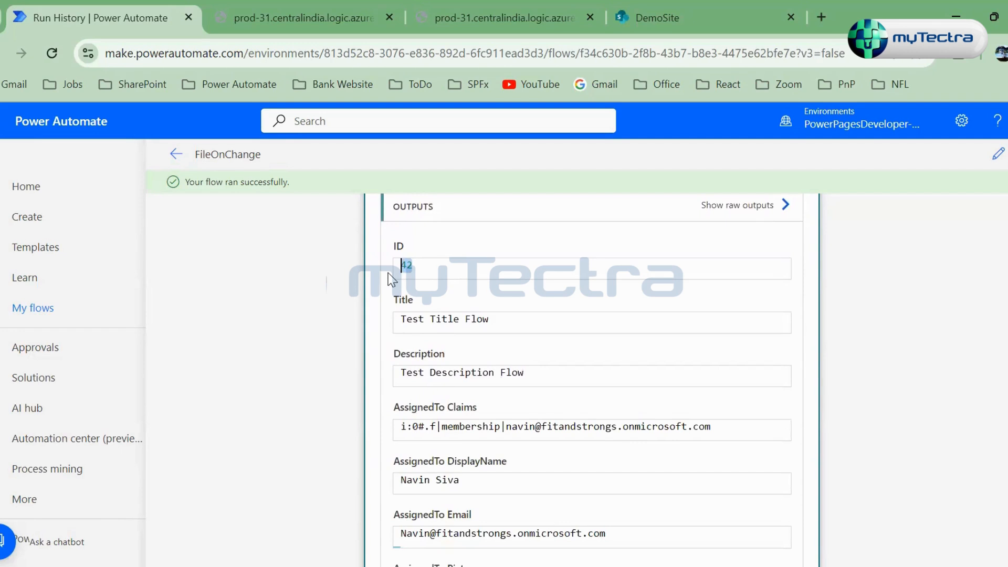
{"action": "left_click", "coordinate": [432, 273]}
{"action": "scroll", "coordinate": [468, 292], "scroll_direction": "up", "scroll_amount": 3}
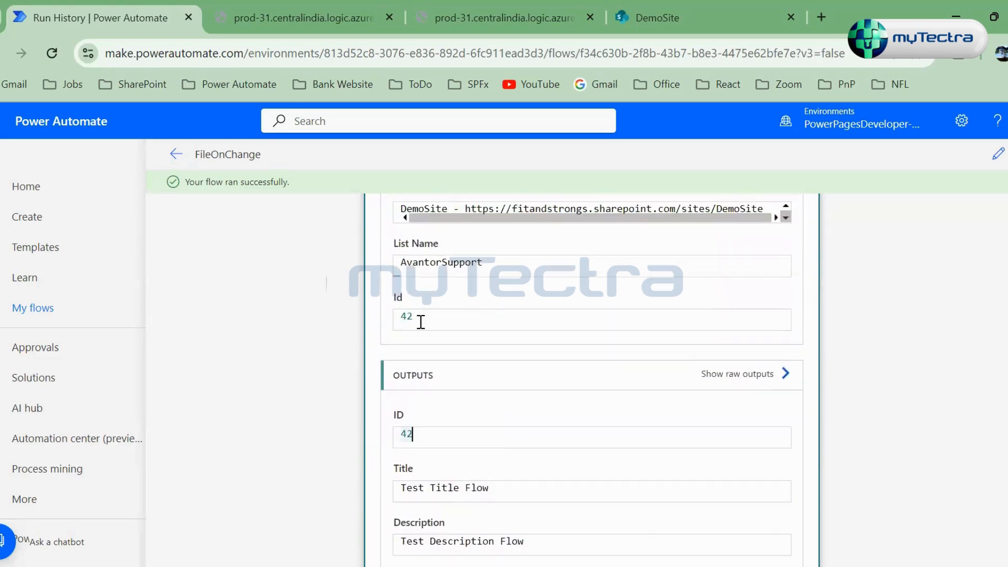
{"action": "scroll", "coordinate": [456, 402], "scroll_direction": "down", "scroll_amount": 2}
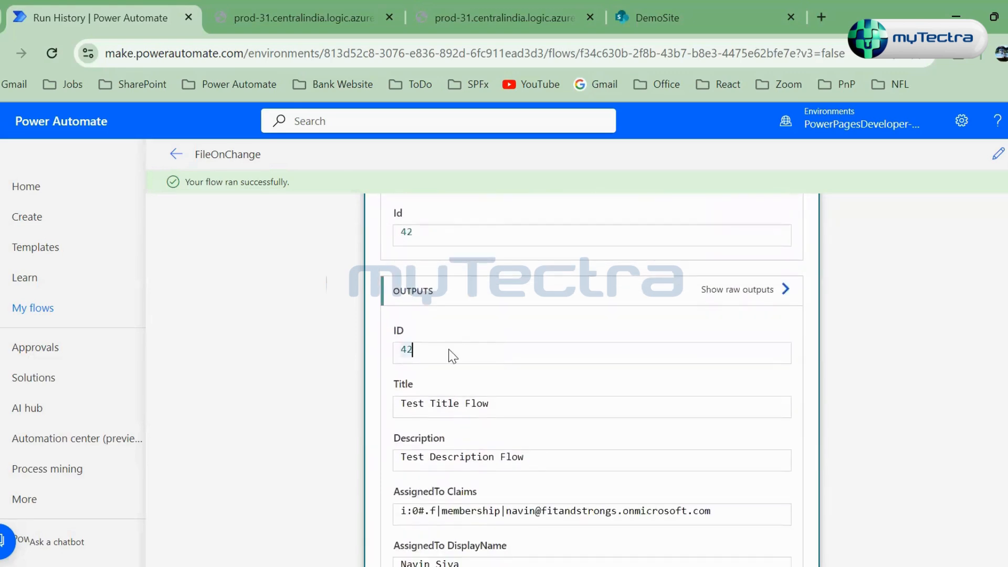
Step: Examine the structure of the AssignedTo object in the Get item outputs
{"action": "scroll", "coordinate": [450, 349], "scroll_direction": "down", "scroll_amount": 3}
{"action": "scroll", "coordinate": [535, 396], "scroll_direction": "down", "scroll_amount": 5}
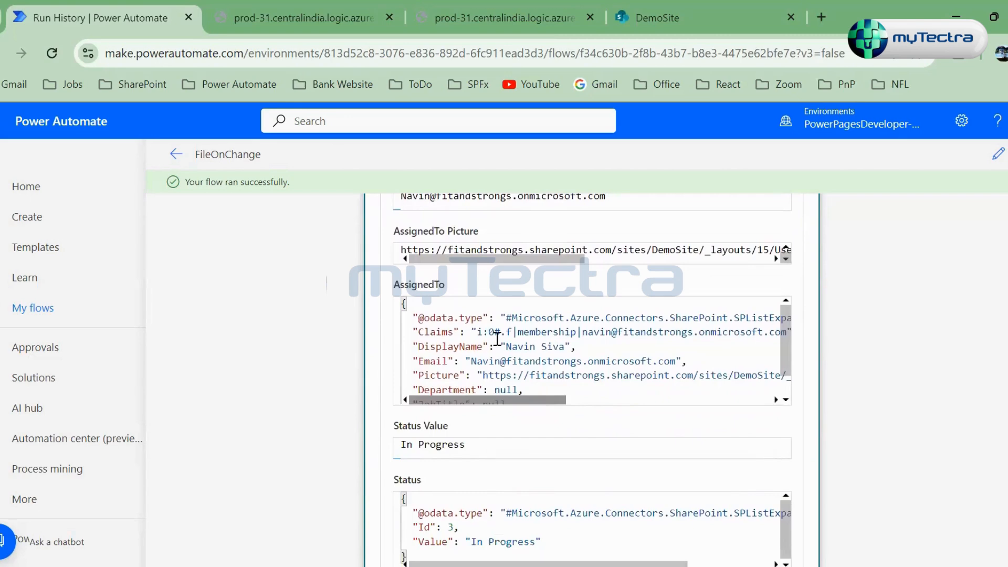
{"action": "left_click", "coordinate": [414, 305]}
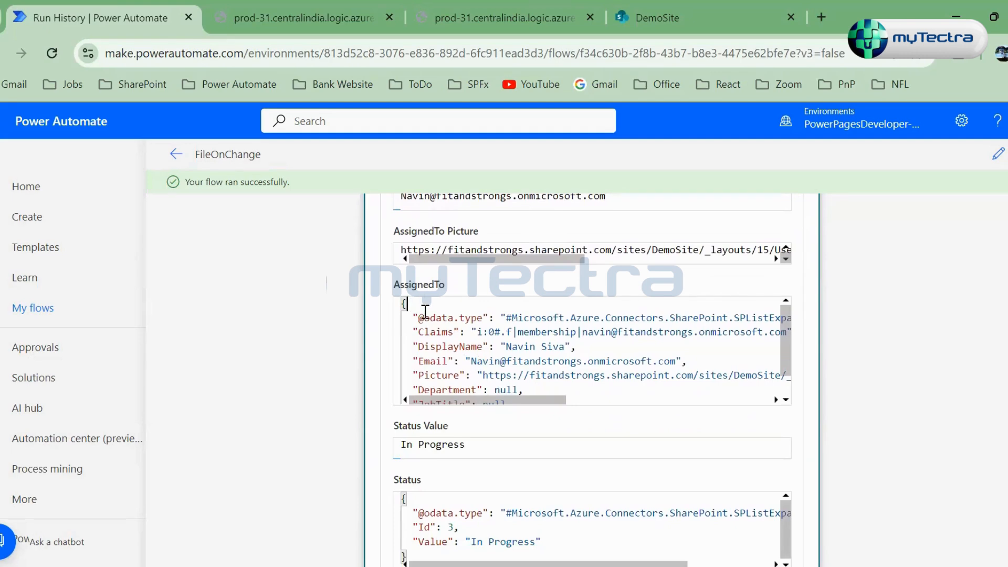
{"action": "scroll", "coordinate": [450, 377], "scroll_direction": "down", "scroll_amount": 1}
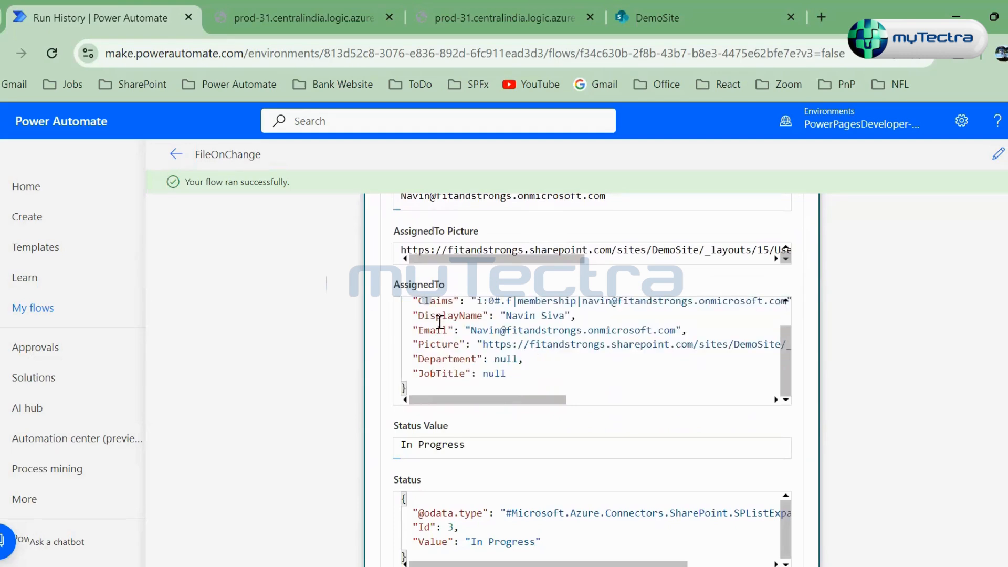
{"action": "scroll", "coordinate": [278, 377], "scroll_direction": "down", "scroll_amount": 3}
{"action": "scroll", "coordinate": [278, 377], "scroll_direction": "up", "scroll_amount": 3}
{"action": "scroll", "coordinate": [569, 382], "scroll_direction": "up", "scroll_amount": 1}
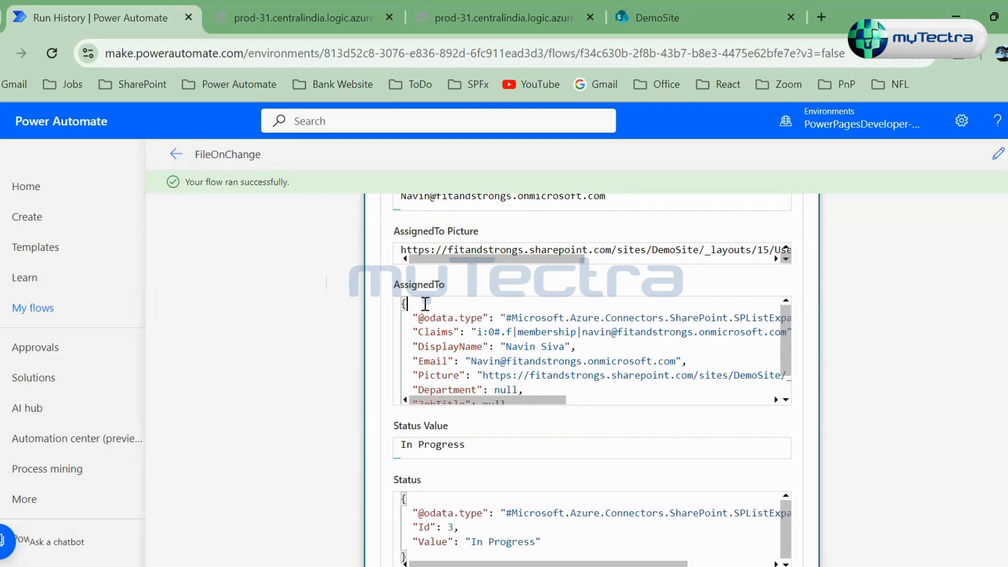
{"action": "scroll", "coordinate": [526, 349], "scroll_direction": "down", "scroll_amount": 1}
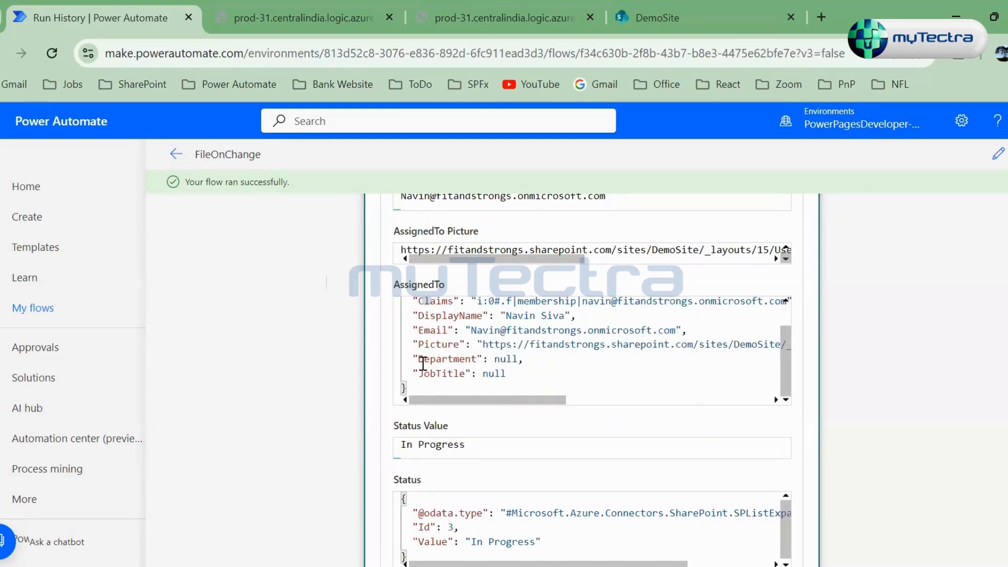
Step: Read the remaining Get item outputs, from Status through the Created By fields to the folder path
{"action": "scroll", "coordinate": [273, 373], "scroll_direction": "down", "scroll_amount": 5}
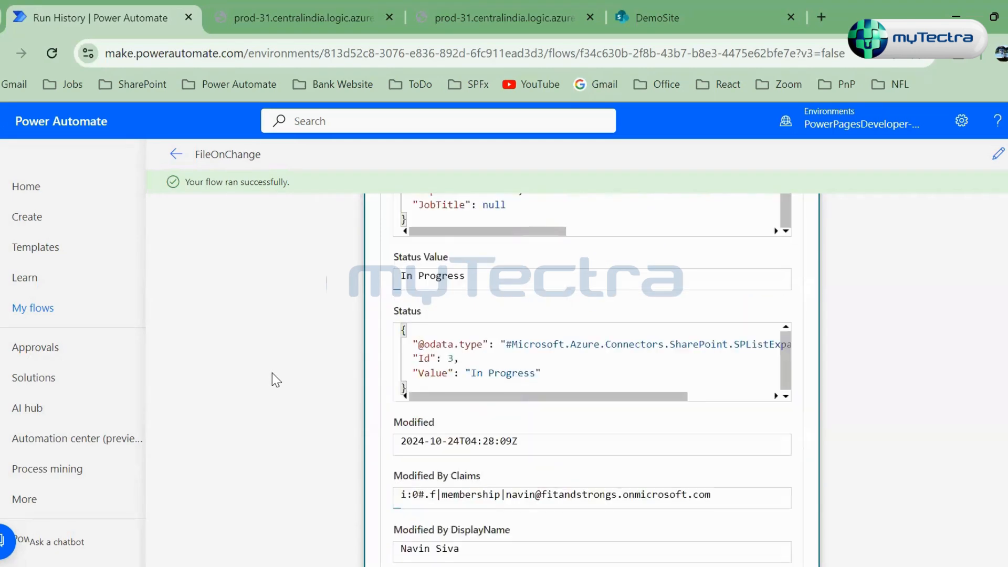
{"action": "scroll", "coordinate": [272, 373], "scroll_direction": "down", "scroll_amount": 11}
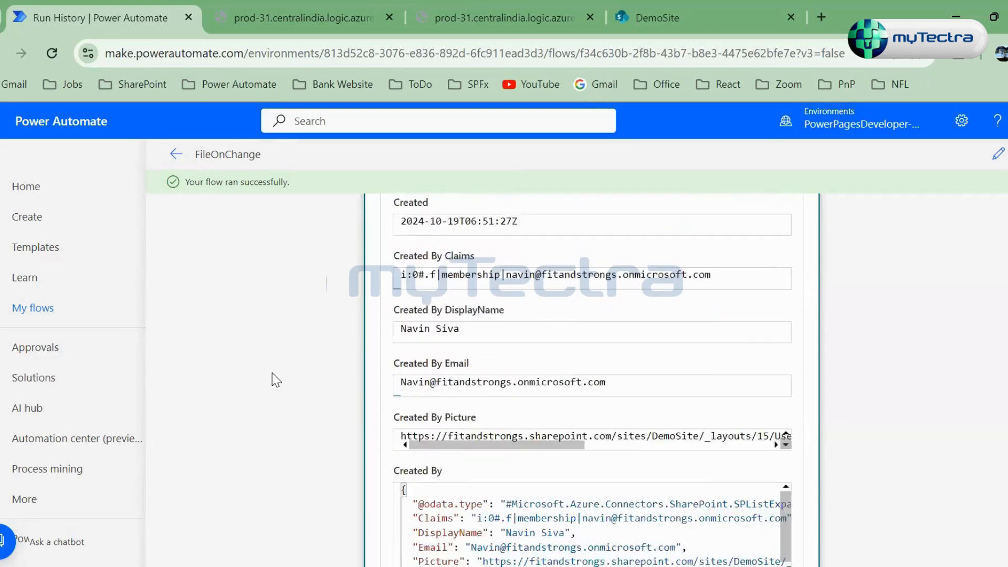
{"action": "scroll", "coordinate": [272, 373], "scroll_direction": "down", "scroll_amount": 6}
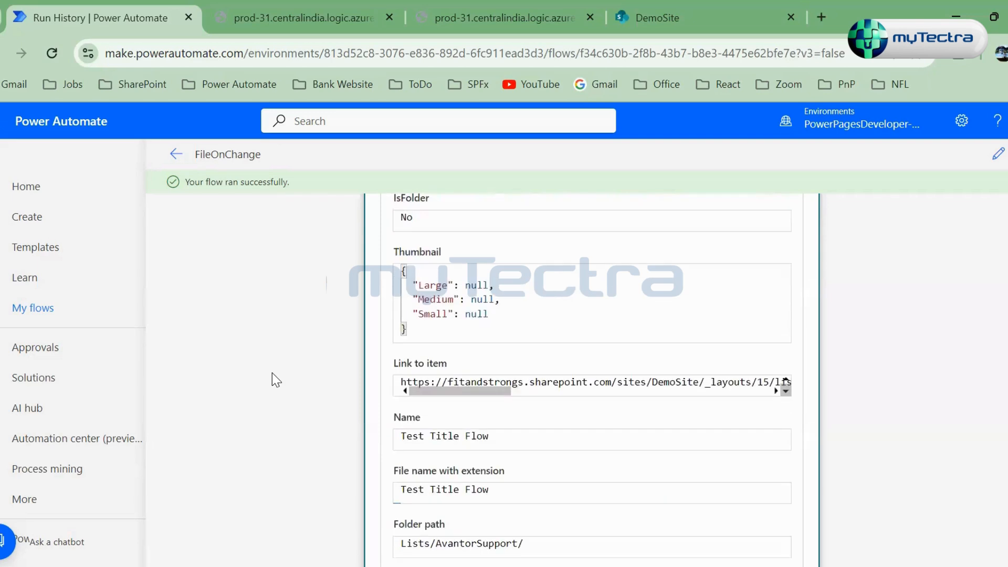
Step: Expand Get items in the run, open its full outputs for download viewing, and format the JSON with pretty print
{"action": "scroll", "coordinate": [271, 373], "scroll_direction": "down", "scroll_amount": 3}
{"action": "scroll", "coordinate": [272, 373], "scroll_direction": "up", "scroll_amount": 3}
{"action": "scroll", "coordinate": [272, 373], "scroll_direction": "down", "scroll_amount": 7}
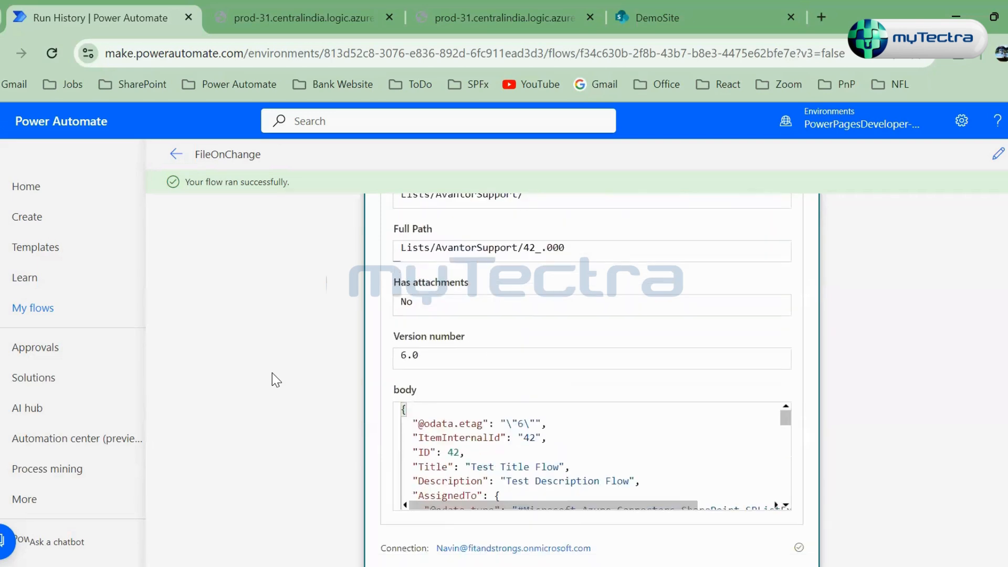
{"action": "left_click", "coordinate": [427, 506]}
{"action": "scroll", "coordinate": [239, 380], "scroll_direction": "down", "scroll_amount": 5}
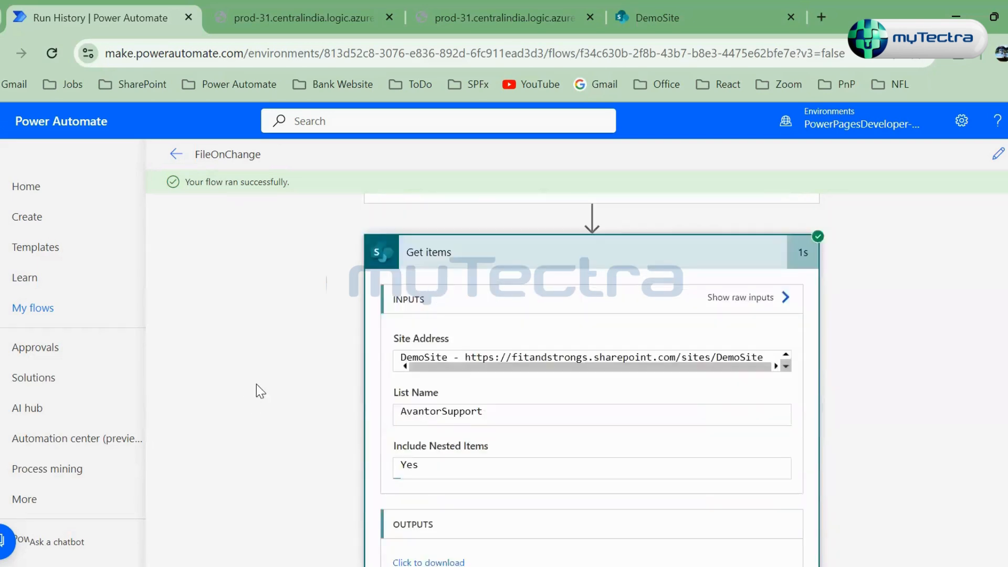
{"action": "left_click", "coordinate": [444, 461]}
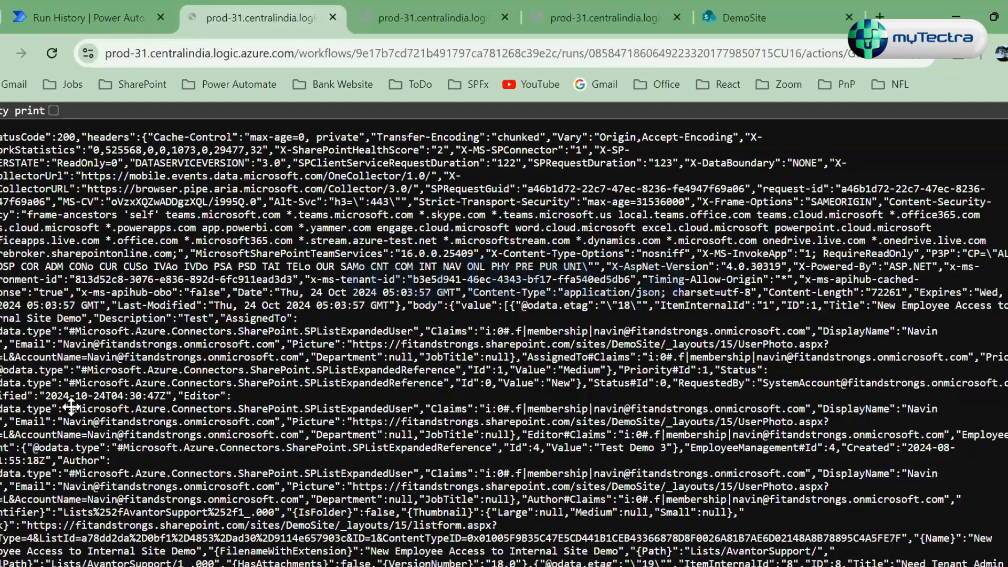
{"action": "left_click", "coordinate": [54, 111]}
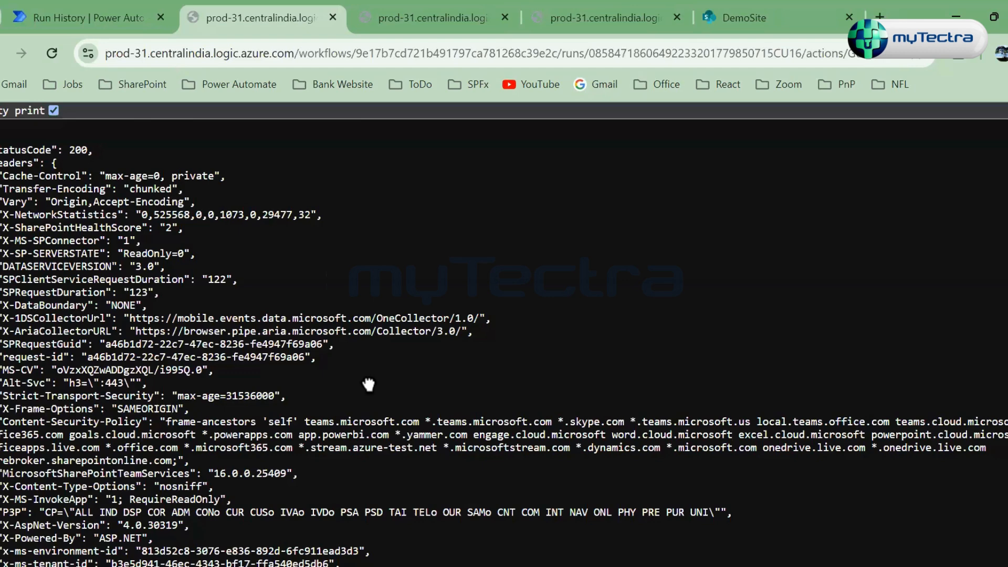
Step: Examine the value array in the Get items outputs, comparing where each AvantorSupport item's object begins and ends
{"action": "scroll", "coordinate": [367, 383], "scroll_direction": "down", "scroll_amount": 8}
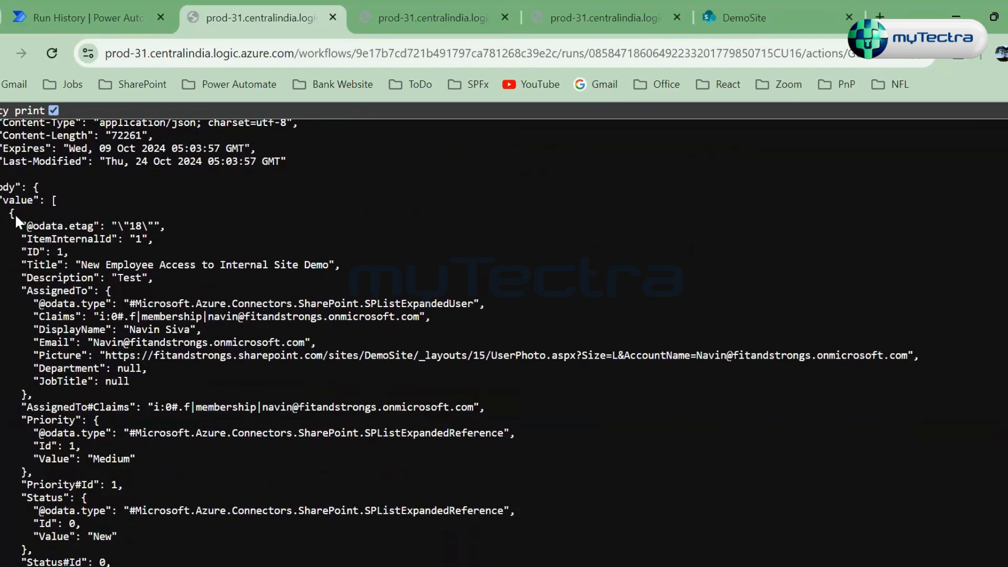
{"action": "scroll", "coordinate": [20, 209], "scroll_direction": "down", "scroll_amount": 6}
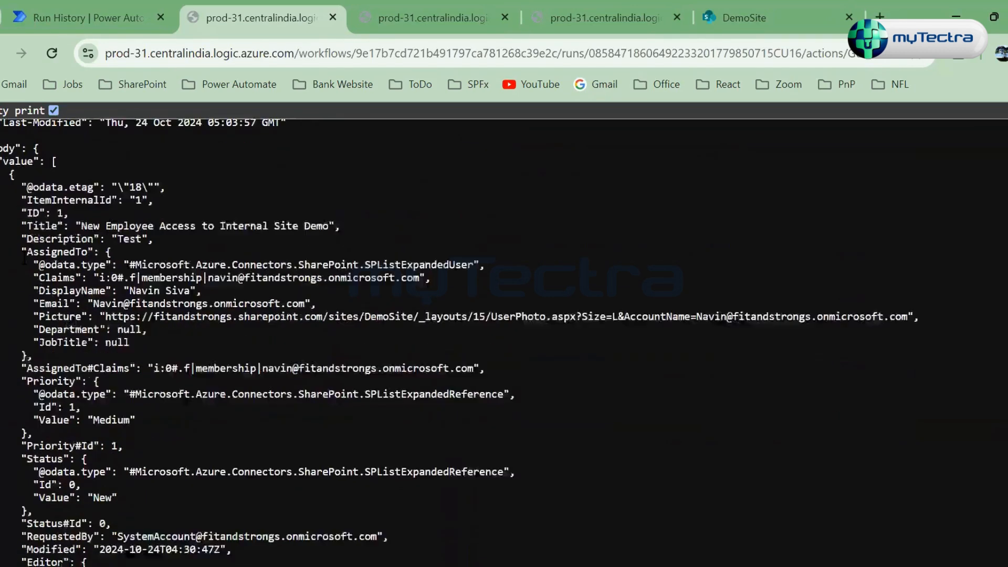
{"action": "scroll", "coordinate": [38, 333], "scroll_direction": "down", "scroll_amount": 10}
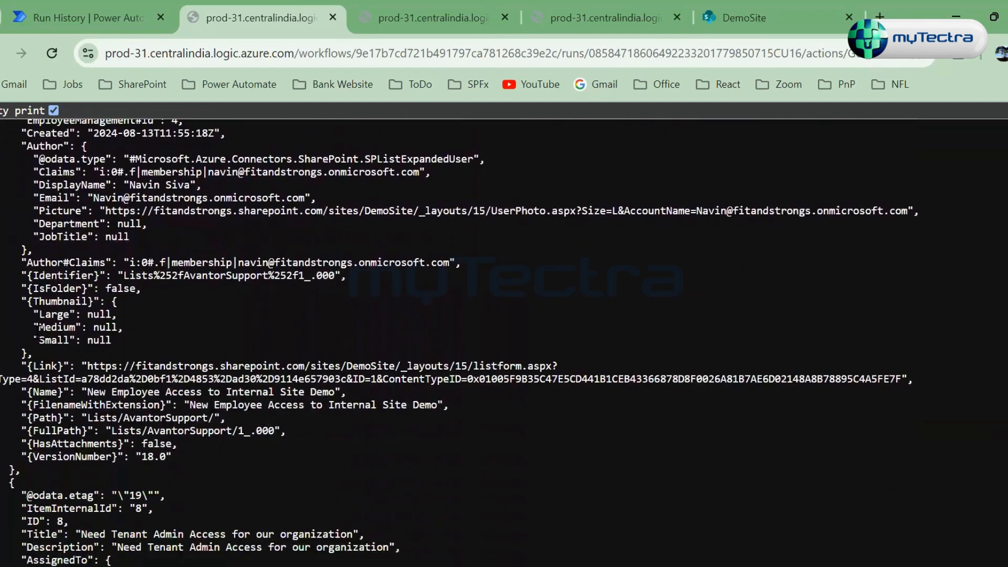
{"action": "scroll", "coordinate": [31, 304], "scroll_direction": "up", "scroll_amount": 1}
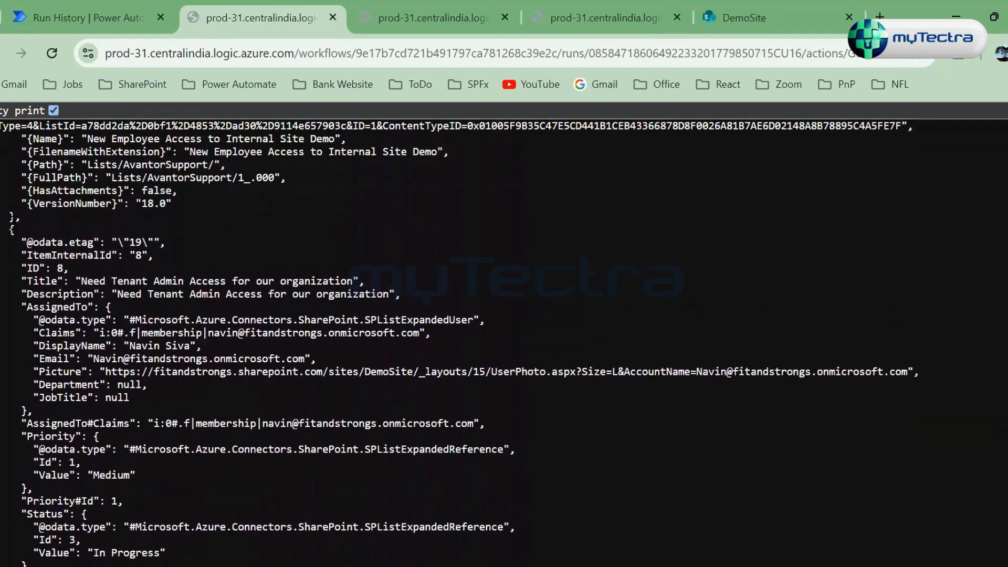
{"action": "left_click_drag", "start_coordinate": [4, 209], "coordinate": [2, 177]}
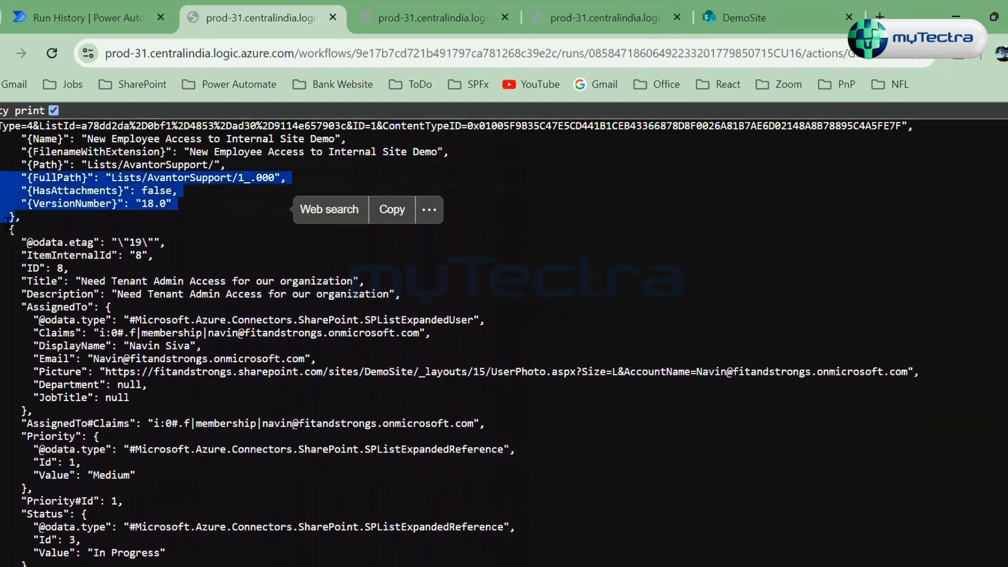
{"action": "left_click_drag", "start_coordinate": [19, 243], "coordinate": [403, 294]}
{"action": "scroll", "coordinate": [145, 508], "scroll_direction": "down", "scroll_amount": 10}
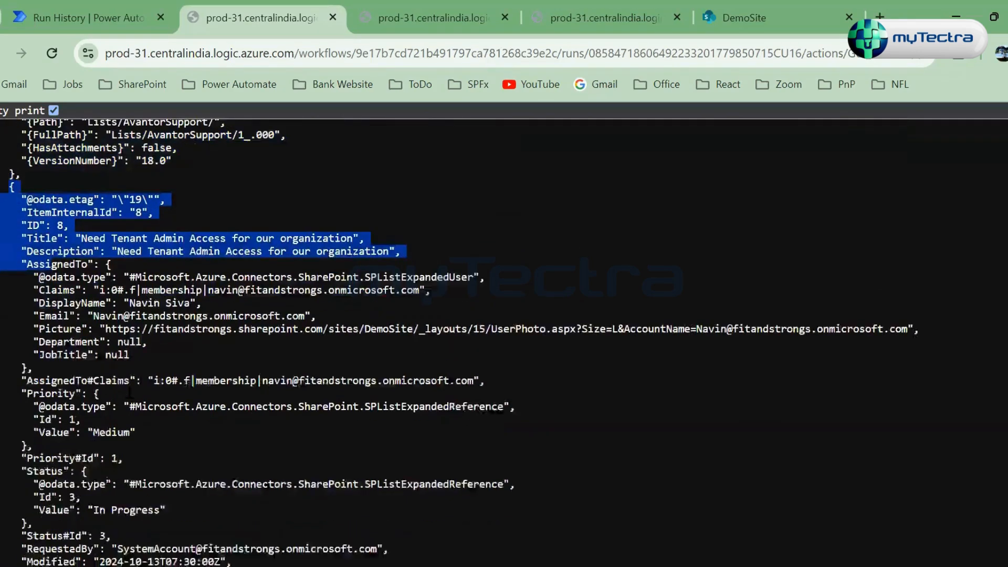
{"action": "scroll", "coordinate": [145, 508], "scroll_direction": "down", "scroll_amount": 20}
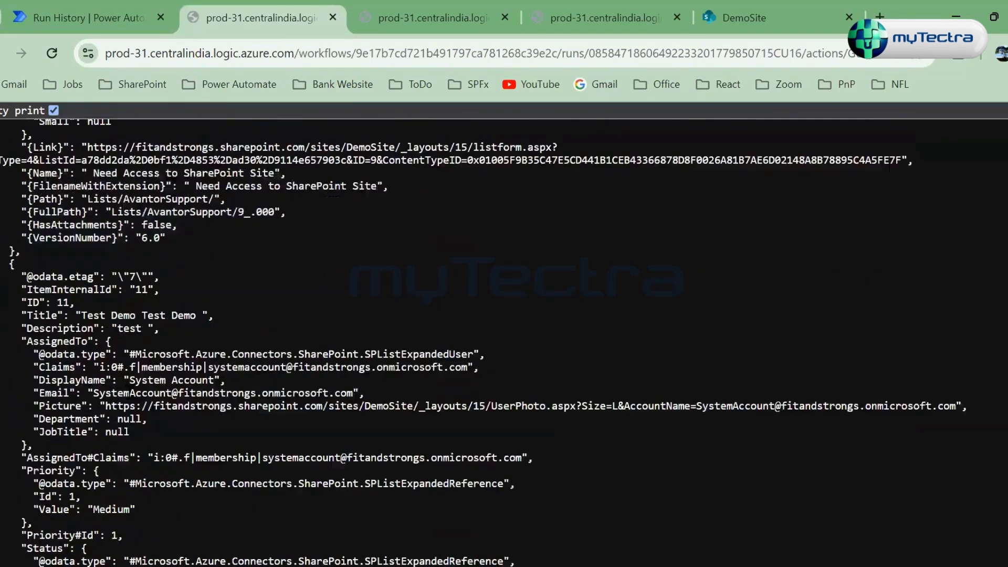
{"action": "scroll", "coordinate": [277, 325], "scroll_direction": "down", "scroll_amount": 10}
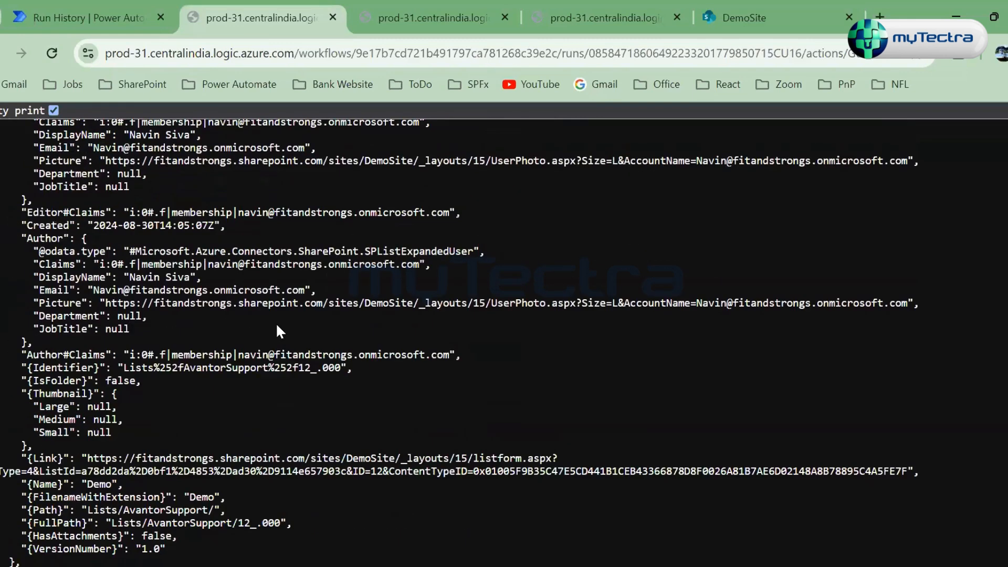
{"action": "scroll", "coordinate": [276, 326], "scroll_direction": "down", "scroll_amount": 20}
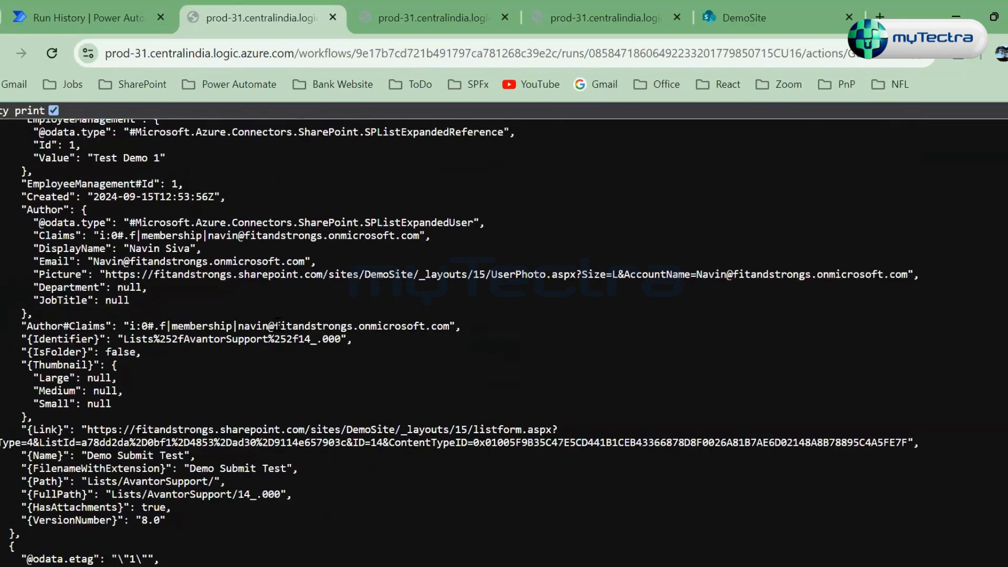
Step: Return to the FileOnChange run, open the flow for editing, and expand Get items with its advanced options
{"action": "left_click", "coordinate": [102, 23]}
{"action": "left_click", "coordinate": [999, 159]}
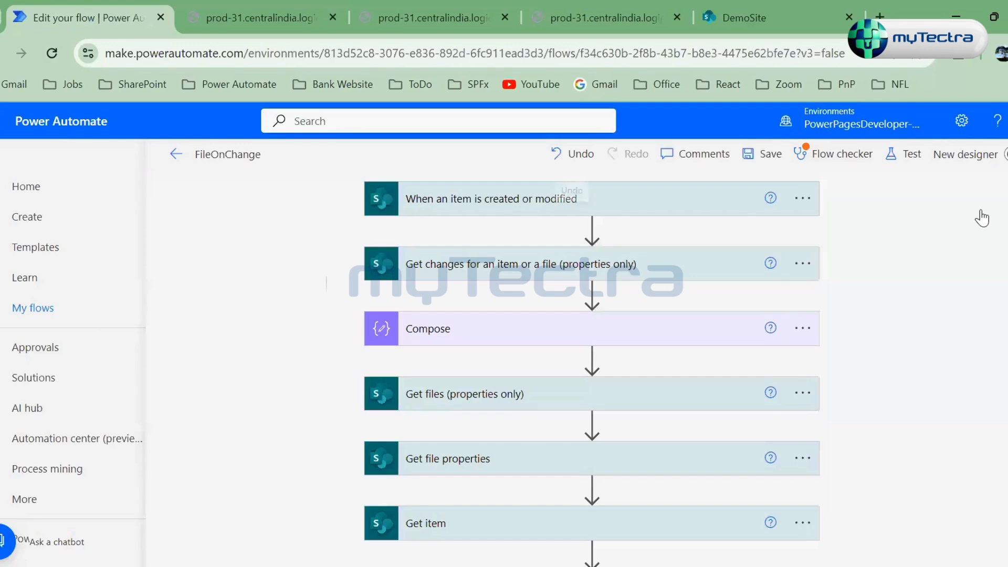
{"action": "scroll", "coordinate": [738, 367], "scroll_direction": "down", "scroll_amount": 3}
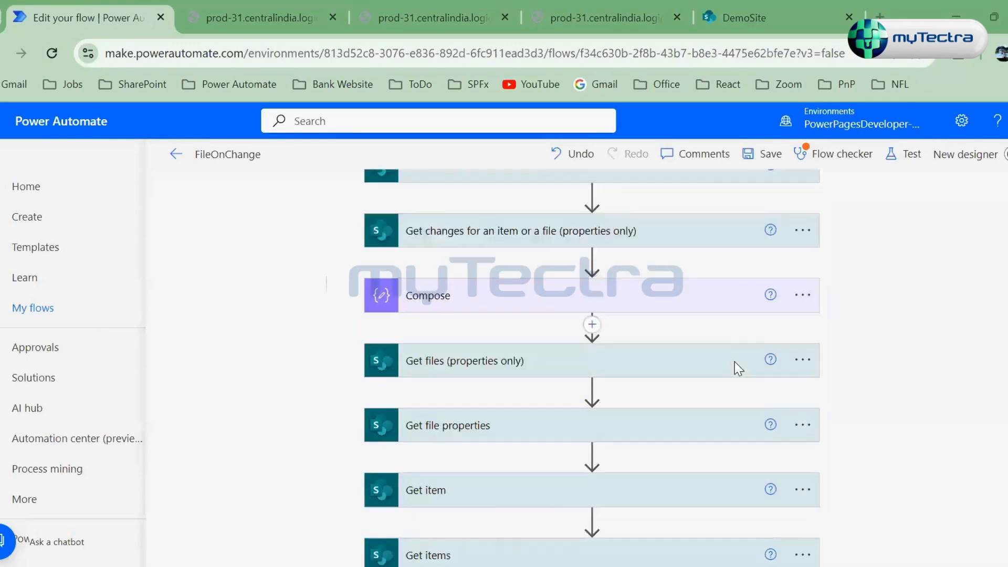
{"action": "scroll", "coordinate": [738, 367], "scroll_direction": "down", "scroll_amount": 3}
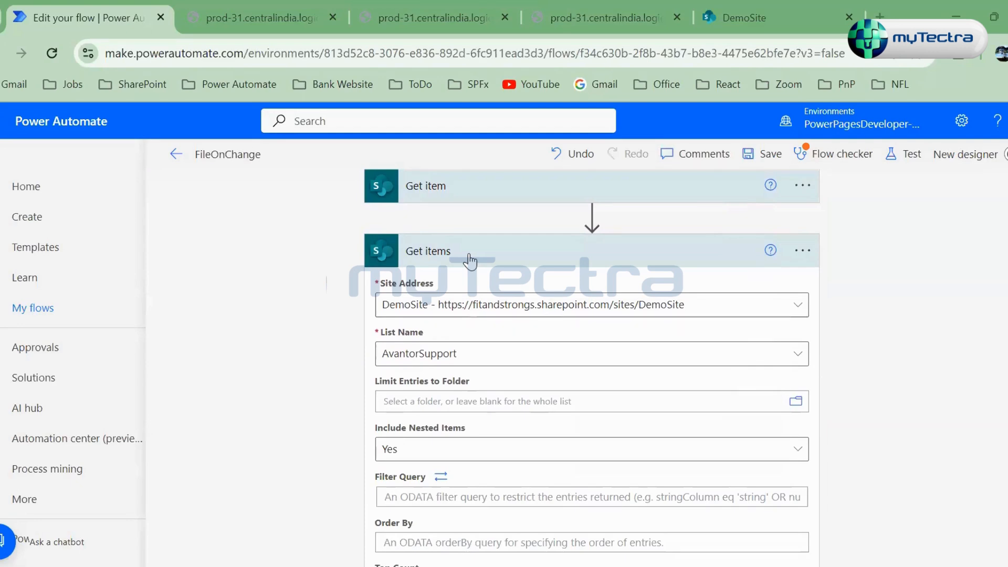
{"action": "scroll", "coordinate": [477, 407], "scroll_direction": "down", "scroll_amount": 2}
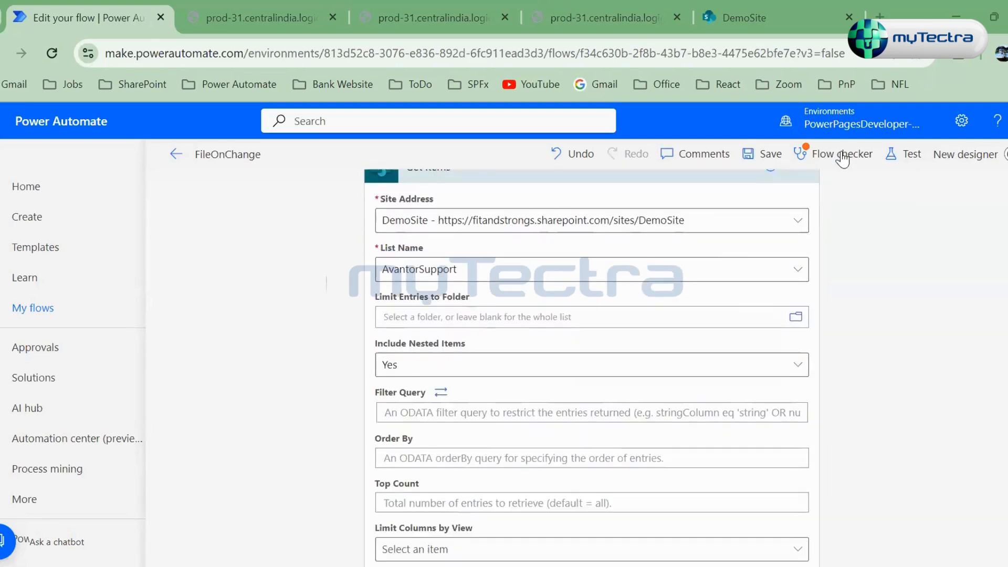
Step: Read the Get items warning in the flow checker, and examine the action's Filter Query, Order By and Top Count options
{"action": "left_click", "coordinate": [842, 157]}
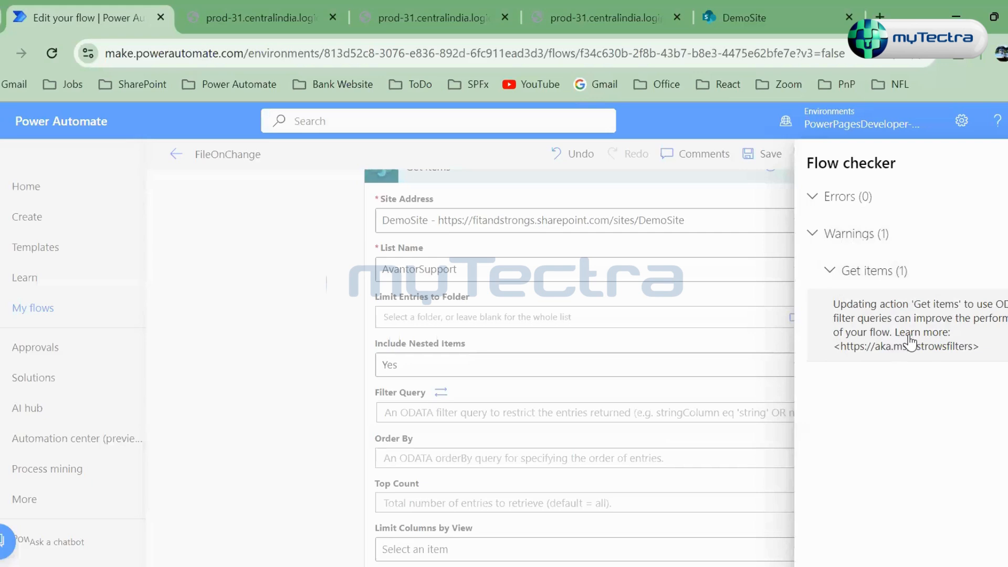
{"action": "left_click", "coordinate": [505, 411]}
{"action": "left_click", "coordinate": [510, 407]}
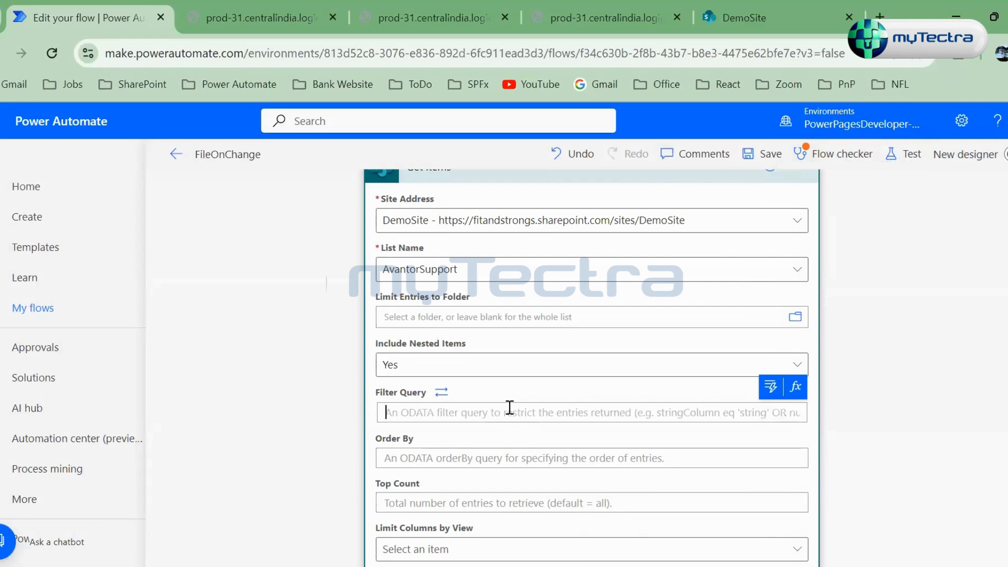
{"action": "scroll", "coordinate": [509, 407], "scroll_direction": "down", "scroll_amount": 2}
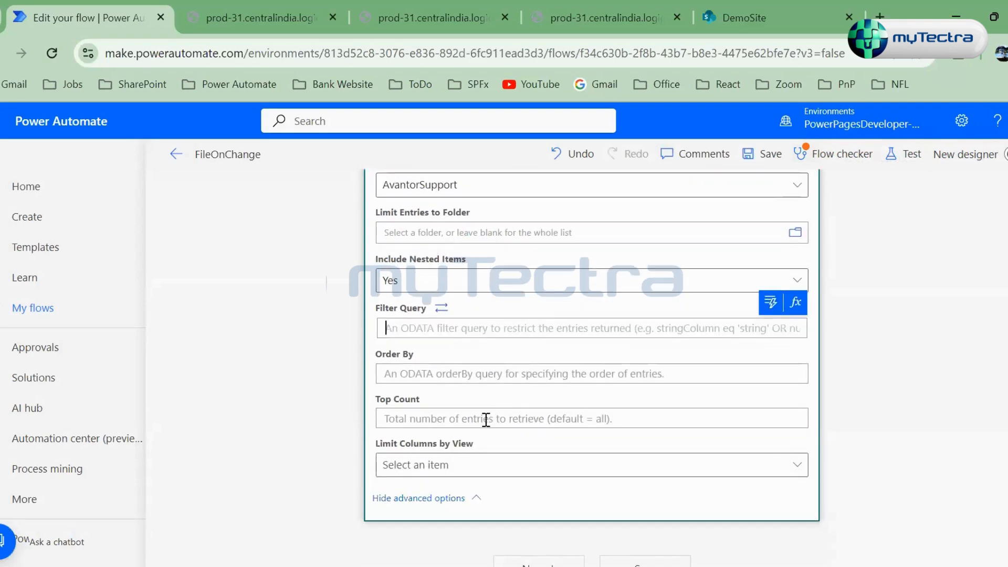
{"action": "left_click", "coordinate": [475, 419]}
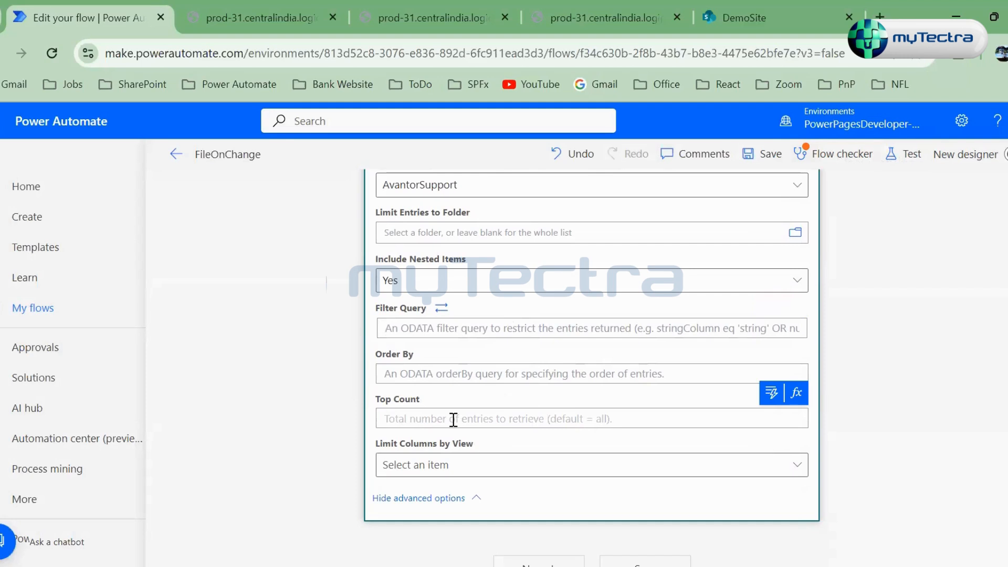
{"action": "scroll", "coordinate": [887, 320], "scroll_direction": "down", "scroll_amount": 1}
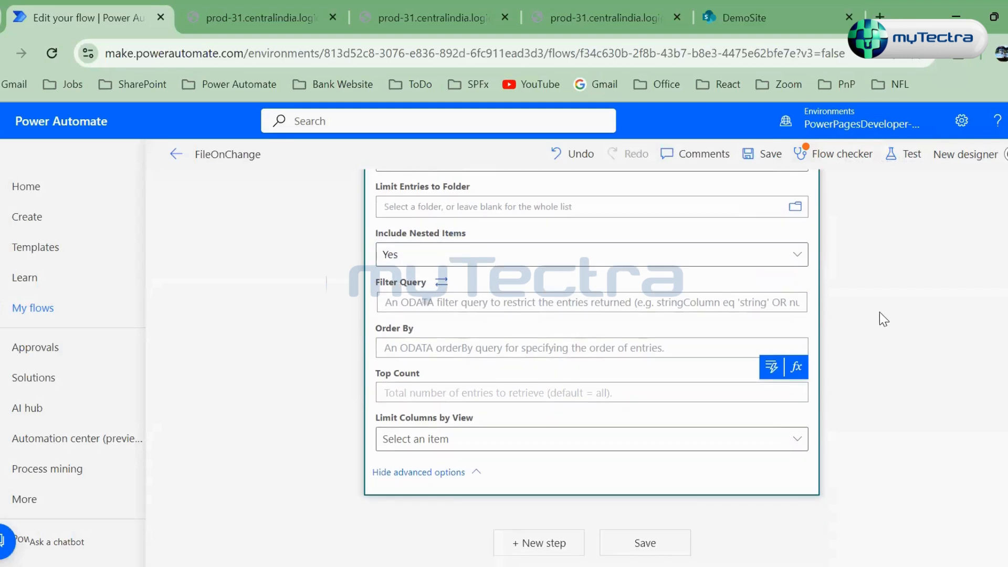
Step: Save the FileOnChange flow and dismiss the flow checker, returning to the Get items action
{"action": "left_click", "coordinate": [646, 543]}
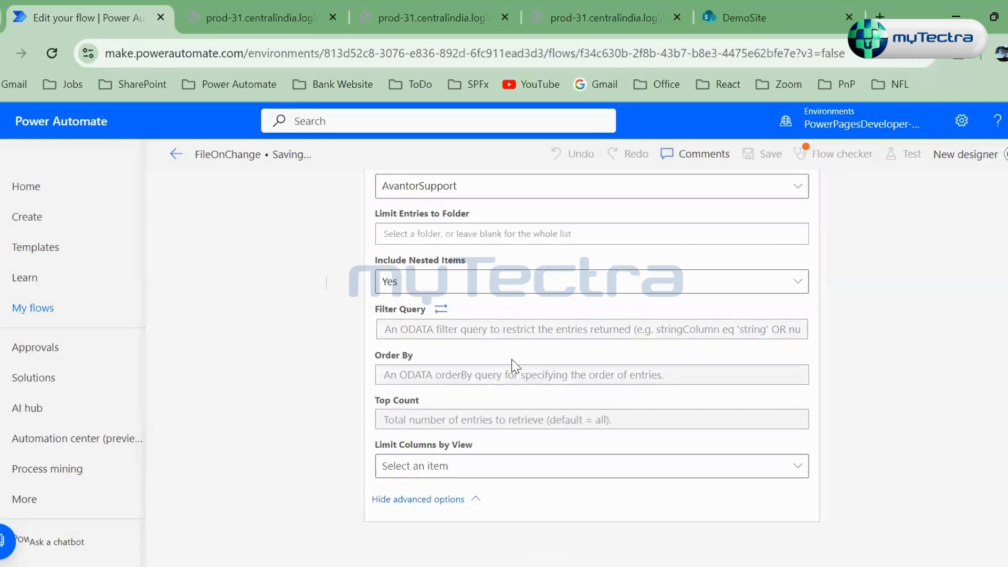
{"action": "scroll", "coordinate": [507, 354], "scroll_direction": "up", "scroll_amount": 6}
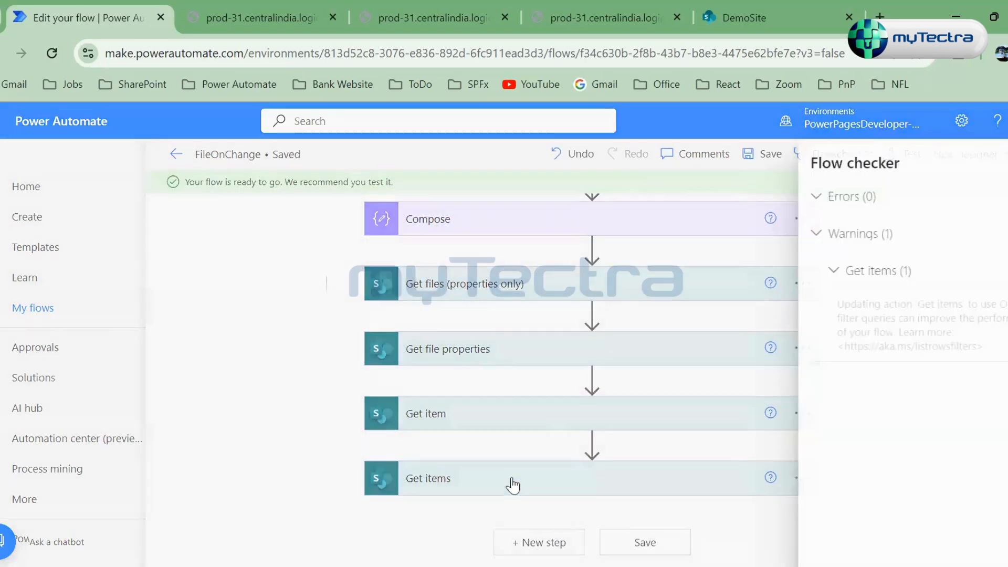
{"action": "left_click", "coordinate": [477, 475]}
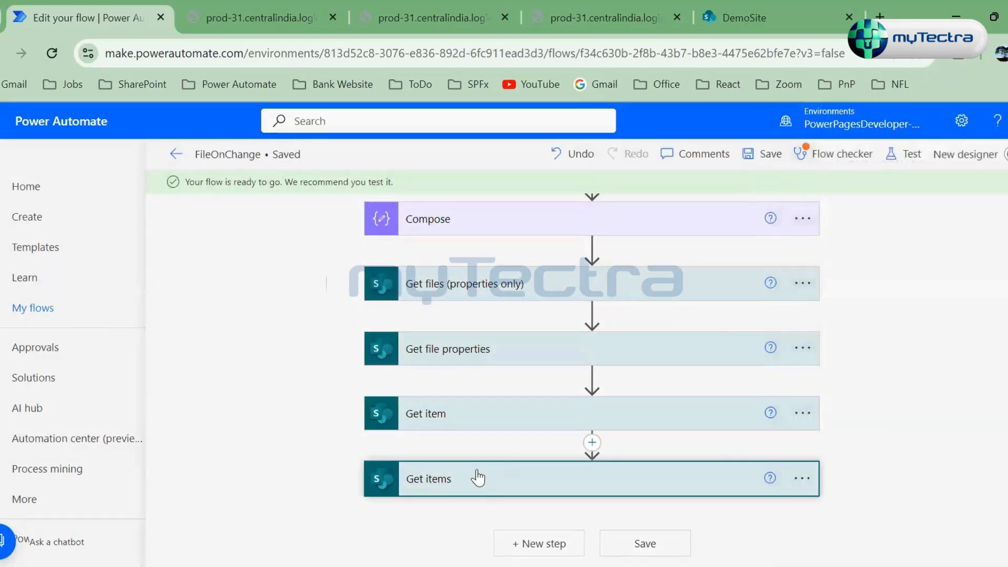